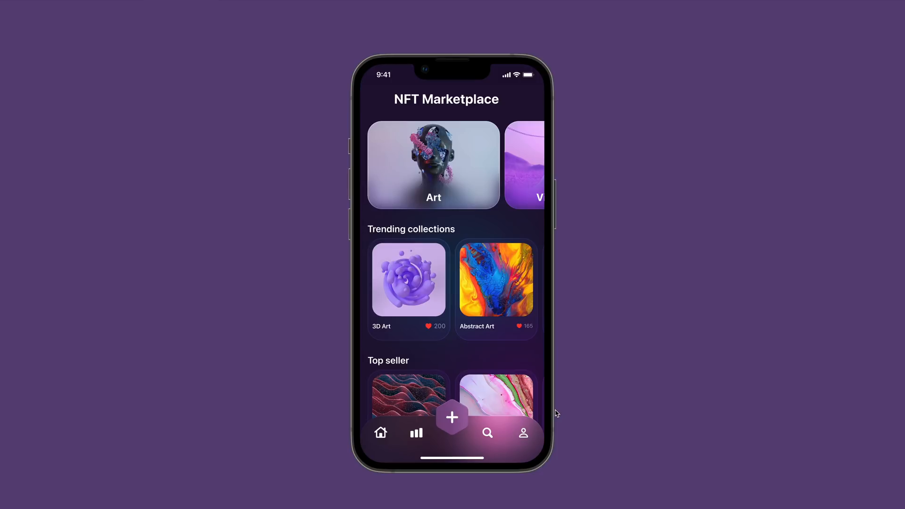
Step: Look through the NFT Marketplace prototype's home screen, including its category, trending collections and top seller cards
{"action": "scroll", "coordinate": [464, 319], "scroll_direction": "down", "scroll_amount": 2}
{"action": "scroll", "coordinate": [465, 315], "scroll_direction": "up", "scroll_amount": 2}
{"action": "scroll", "coordinate": [465, 319], "scroll_direction": "down", "scroll_amount": 2}
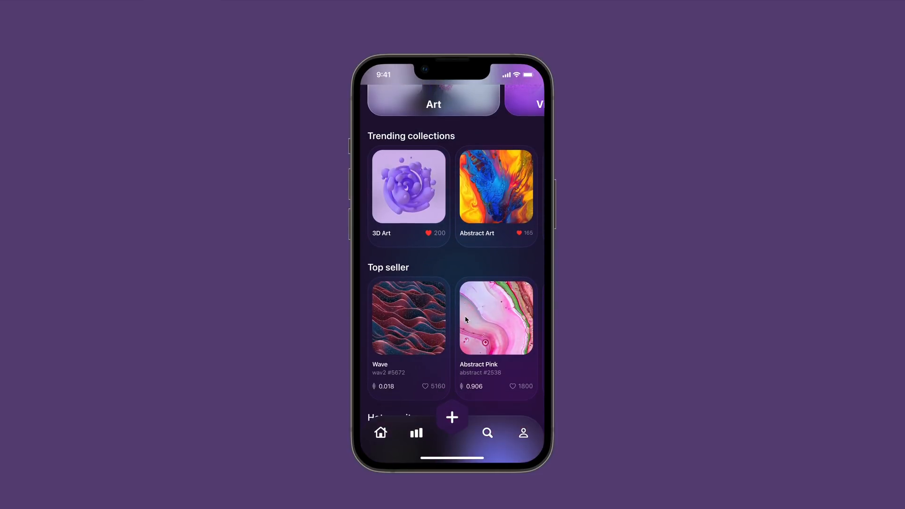
{"action": "scroll", "coordinate": [471, 273], "scroll_direction": "up", "scroll_amount": 1}
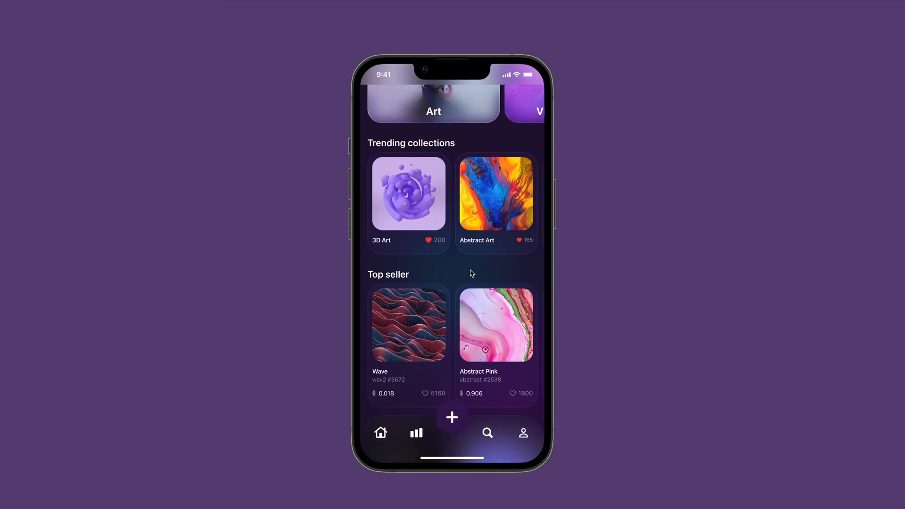
{"action": "scroll", "coordinate": [471, 273], "scroll_direction": "up", "scroll_amount": 2}
{"action": "scroll", "coordinate": [485, 280], "scroll_direction": "down", "scroll_amount": 3}
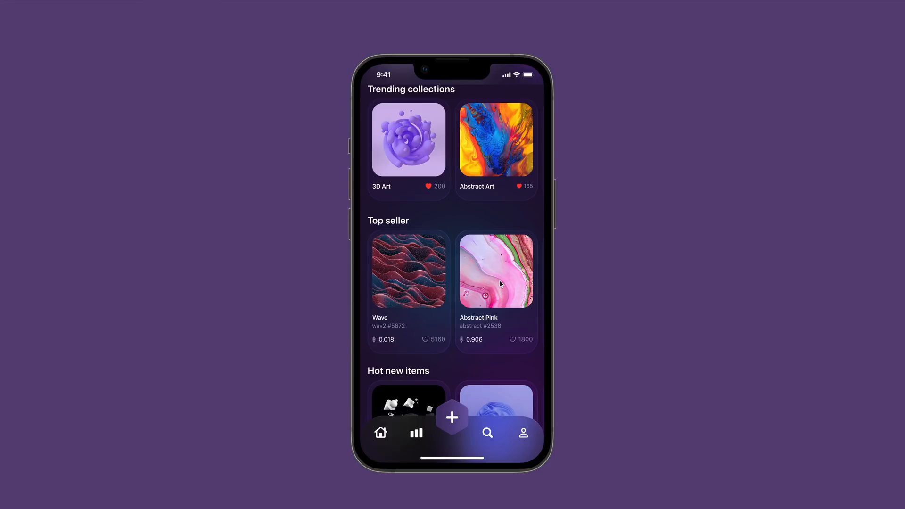
{"action": "scroll", "coordinate": [499, 280], "scroll_direction": "right", "scroll_amount": 3}
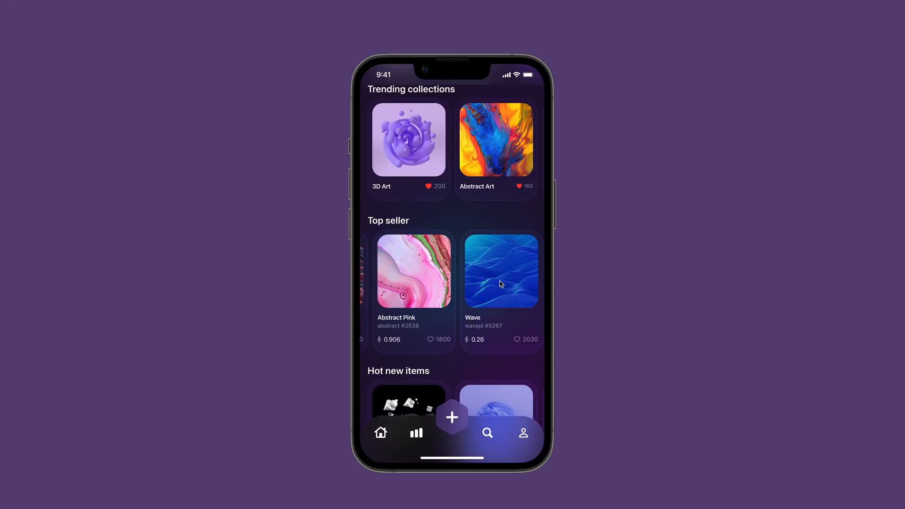
{"action": "scroll", "coordinate": [500, 283], "scroll_direction": "right", "scroll_amount": 3}
{"action": "scroll", "coordinate": [486, 177], "scroll_direction": "right", "scroll_amount": 4}
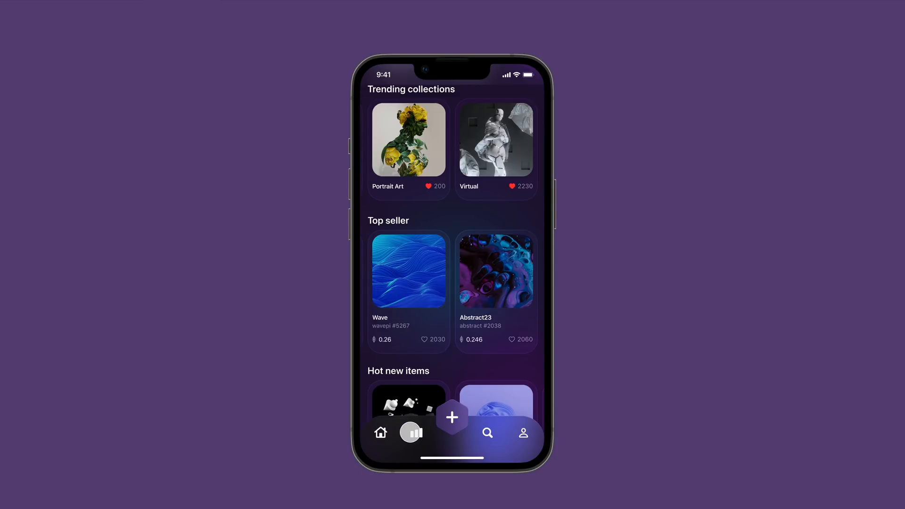
Step: Open the prototype's Stats screen and look through its Ranking list
{"action": "left_click", "coordinate": [414, 433]}
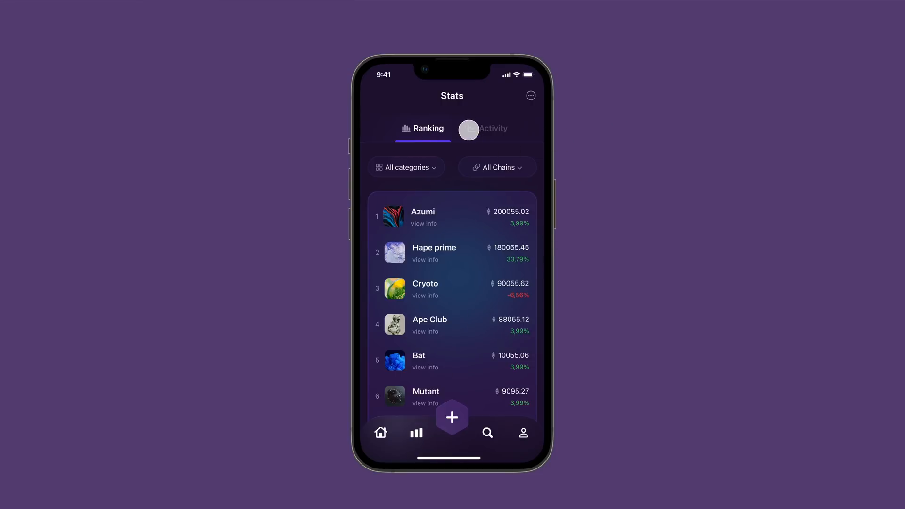
{"action": "scroll", "coordinate": [442, 271], "scroll_direction": "down", "scroll_amount": 3}
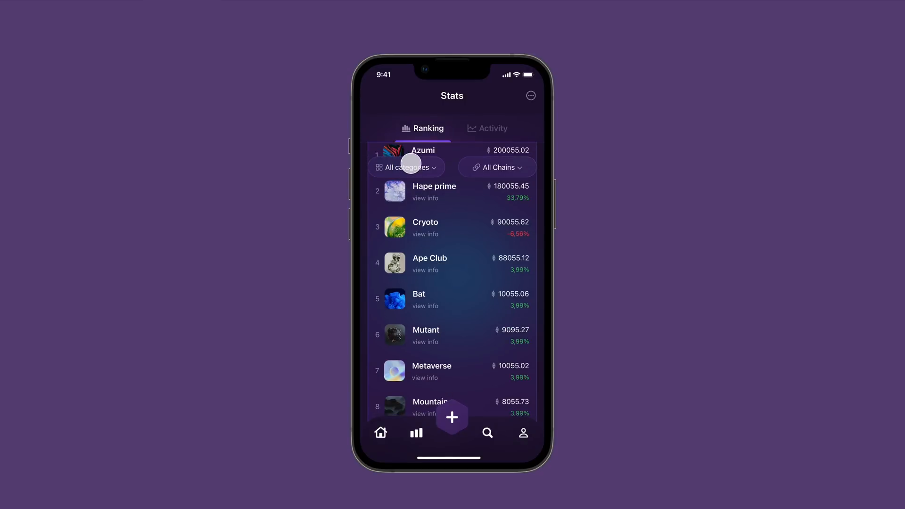
{"action": "scroll", "coordinate": [471, 279], "scroll_direction": "up", "scroll_amount": 1}
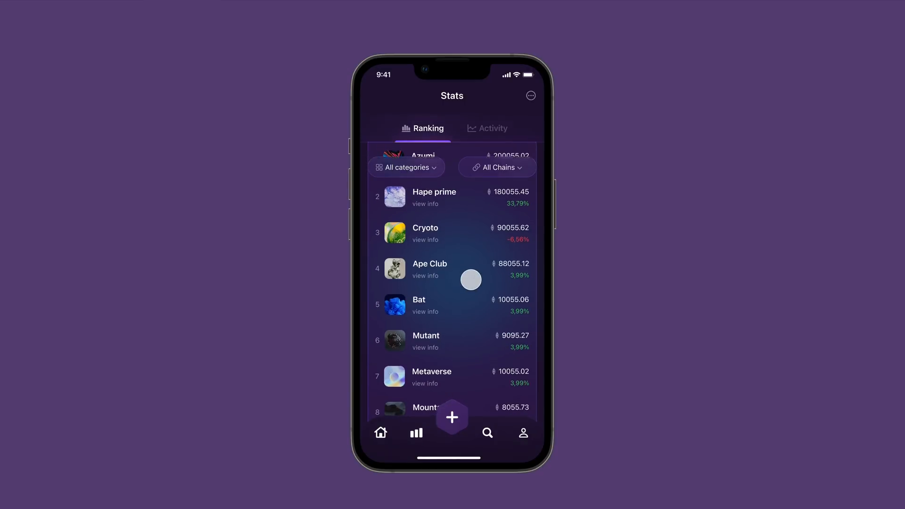
{"action": "scroll", "coordinate": [471, 280], "scroll_direction": "up", "scroll_amount": 2}
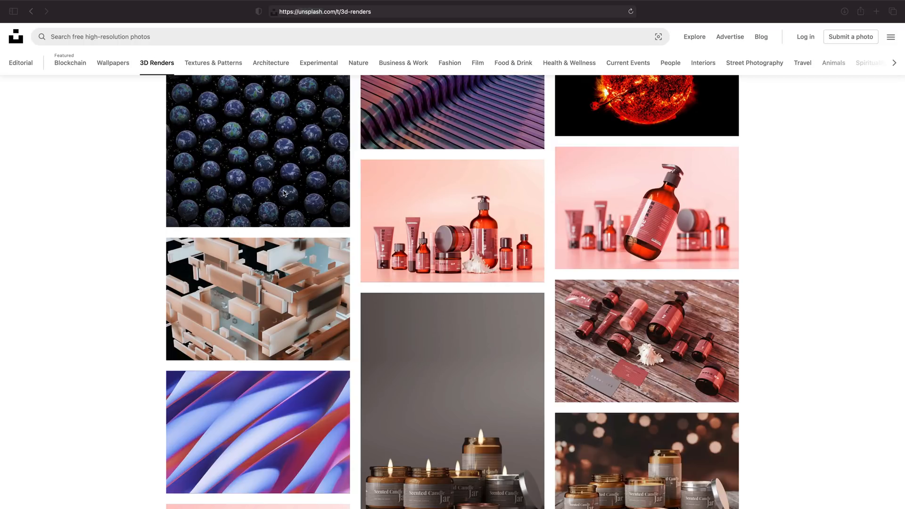
Step: Browse Unsplash's 3D Renders photos and the related images of an opened photo for NFT artwork
{"action": "scroll", "coordinate": [306, 212], "scroll_direction": "down", "scroll_amount": 10}
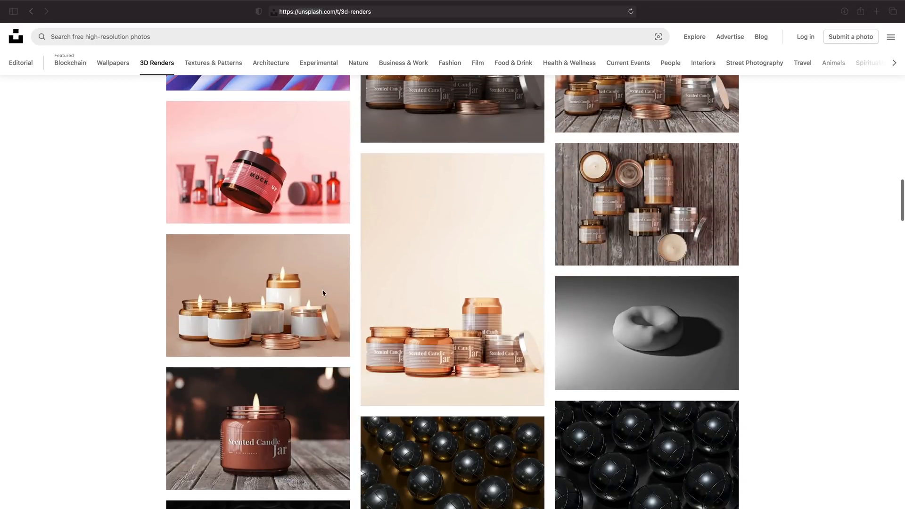
{"action": "scroll", "coordinate": [322, 289], "scroll_direction": "down", "scroll_amount": 10}
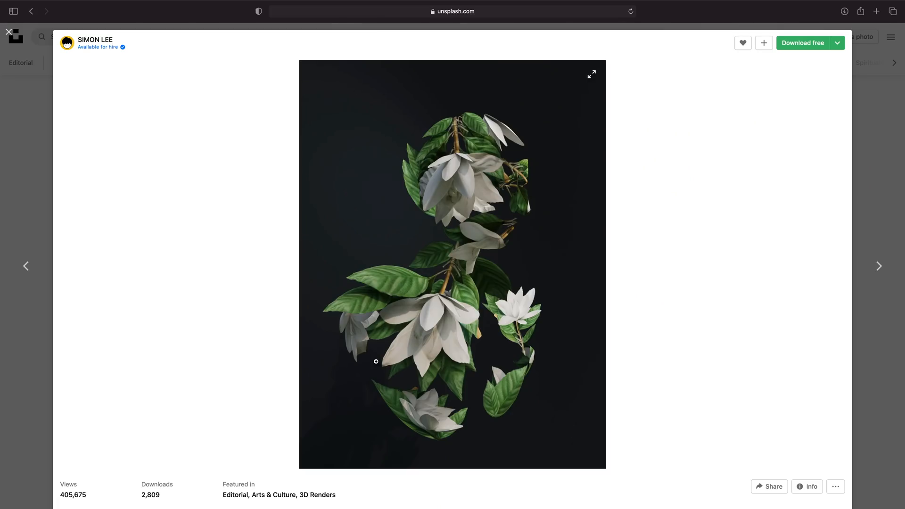
{"action": "scroll", "coordinate": [376, 361], "scroll_direction": "down", "scroll_amount": 15}
{"action": "scroll", "coordinate": [372, 349], "scroll_direction": "down", "scroll_amount": 15}
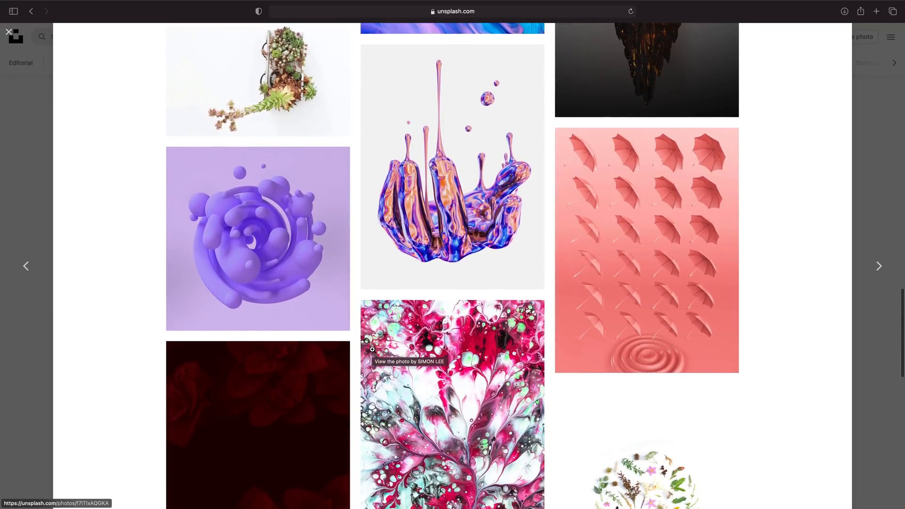
{"action": "scroll", "coordinate": [372, 349], "scroll_direction": "down", "scroll_amount": 10}
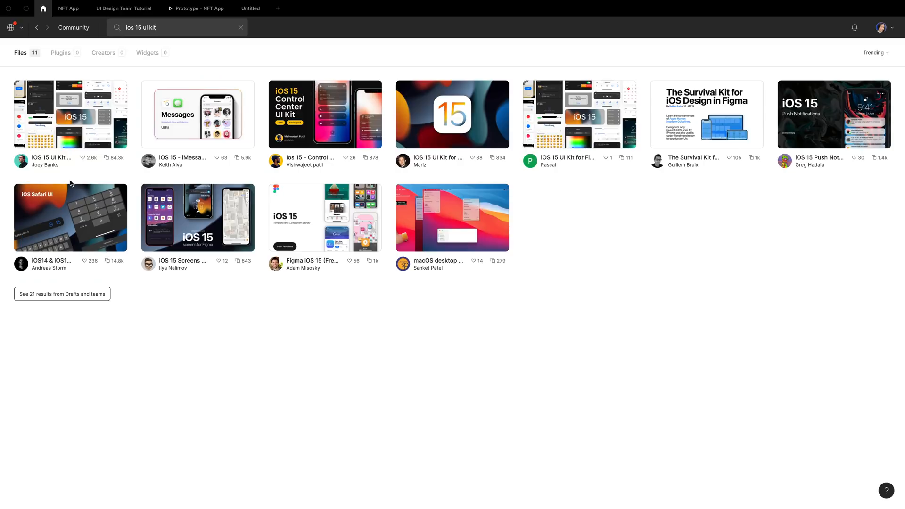
{"action": "mouse_move", "coordinate": [60, 166]}
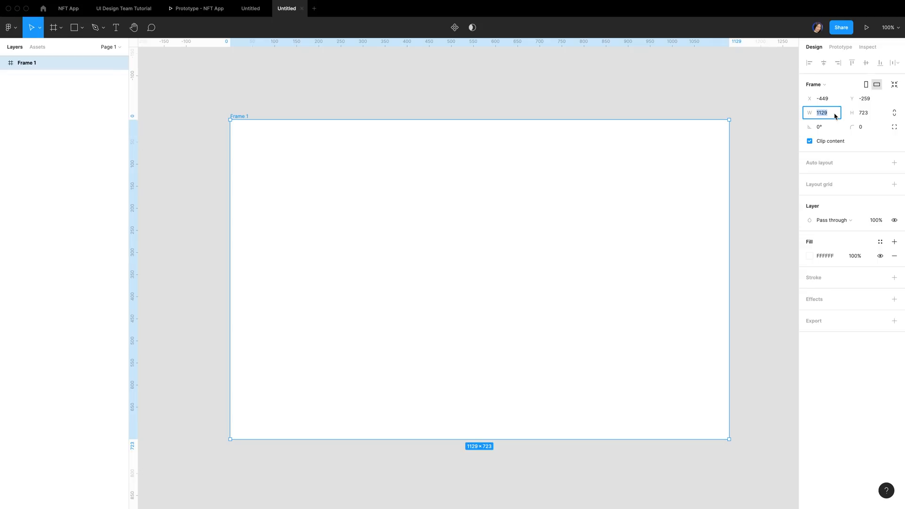
Step: Set the empty frame's width to 1600 and height to 1200
{"action": "type", "text": "1600"}
{"action": "left_click", "coordinate": [874, 114]}
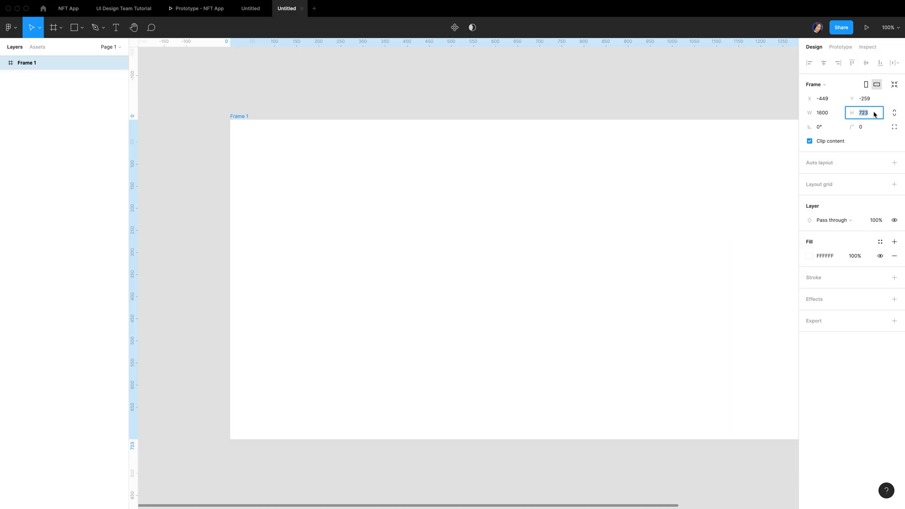
{"action": "type", "text": "1200"}
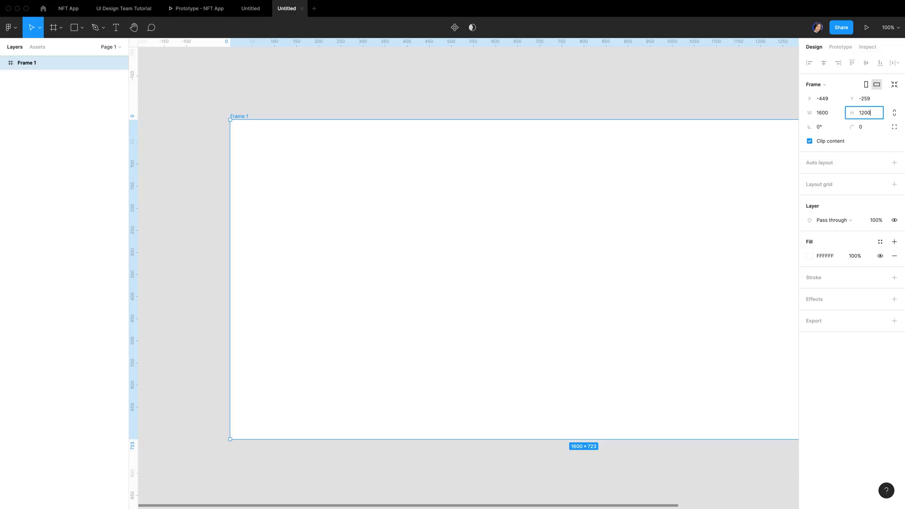
{"action": "key", "text": "Return"}
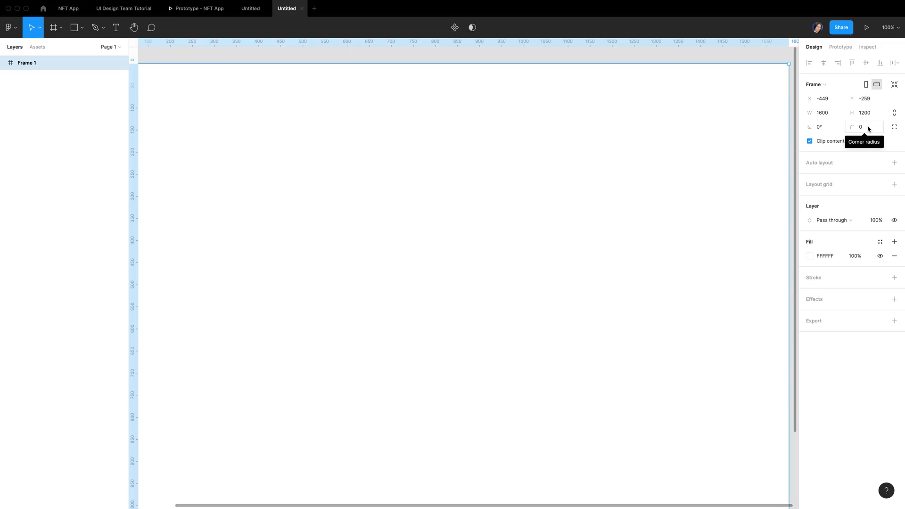
Step: Give the 1600 × 1200 frame a corner radius of 50 and the fill colour 594677
{"action": "left_click", "coordinate": [868, 129]}
{"action": "type", "text": "50"}
{"action": "left_click", "coordinate": [822, 257]}
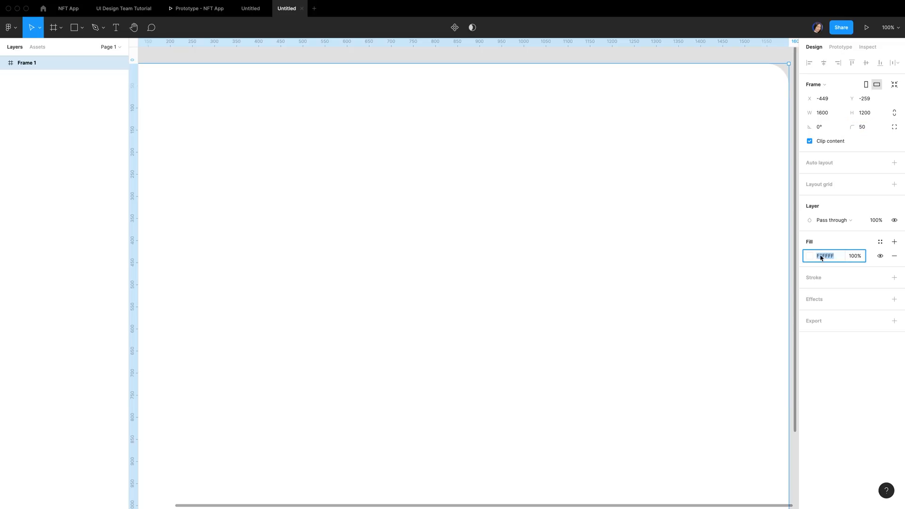
{"action": "type", "text": "594677"}
{"action": "key", "text": "Return"}
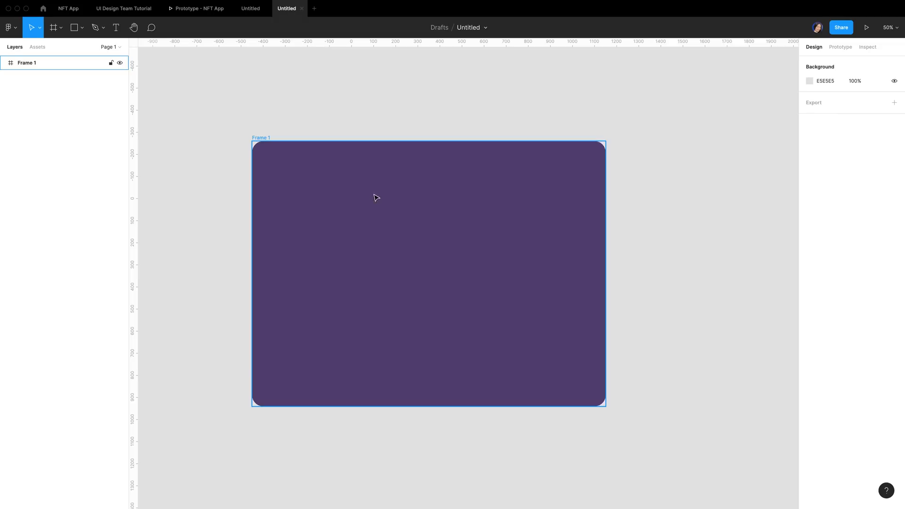
Step: Draw a second frame inside the purple one and apply the iPhone 13 / 13 Pro size preset, 390 × 844
{"action": "key", "text": "f"}
{"action": "left_click_drag", "start_coordinate": [327, 158], "coordinate": [475, 354]}
{"action": "left_click", "coordinate": [832, 88]}
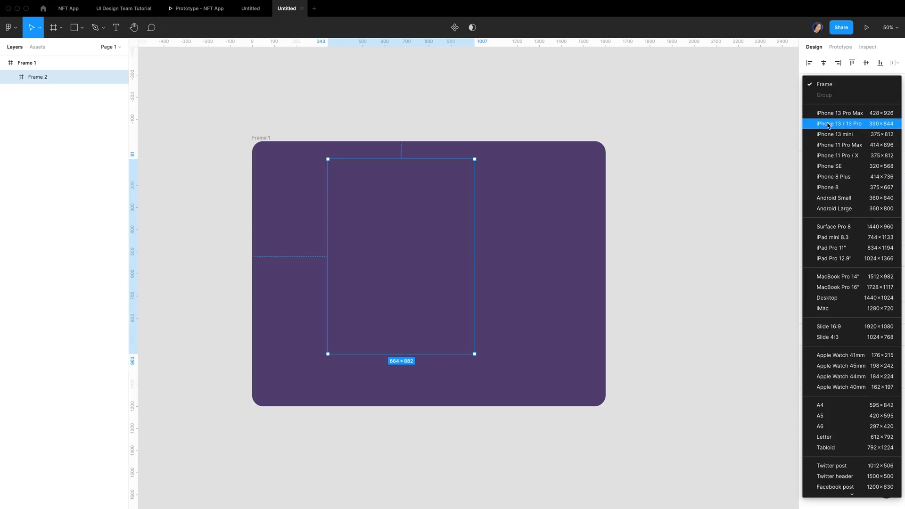
{"action": "left_click", "coordinate": [828, 124]}
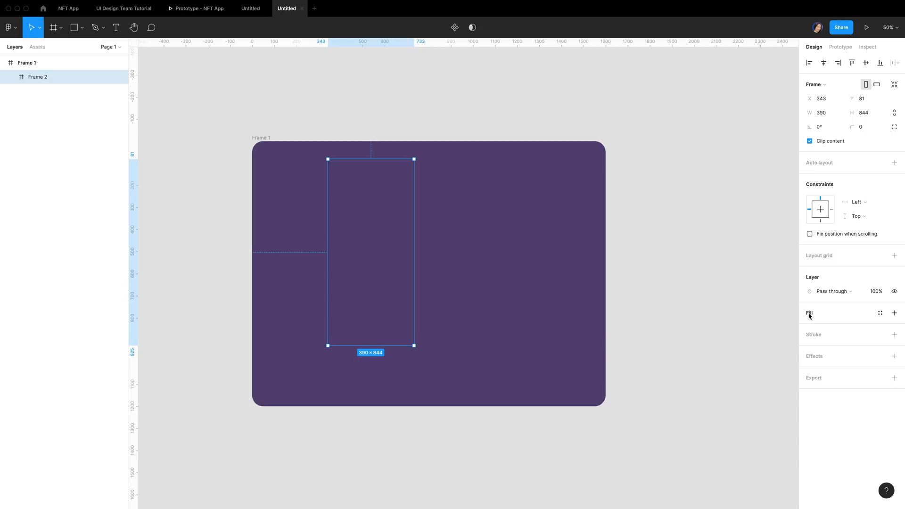
Step: Add a fill to the phone frame and set its colour to 211134
{"action": "left_click", "coordinate": [808, 312]}
{"action": "left_click", "coordinate": [829, 327]}
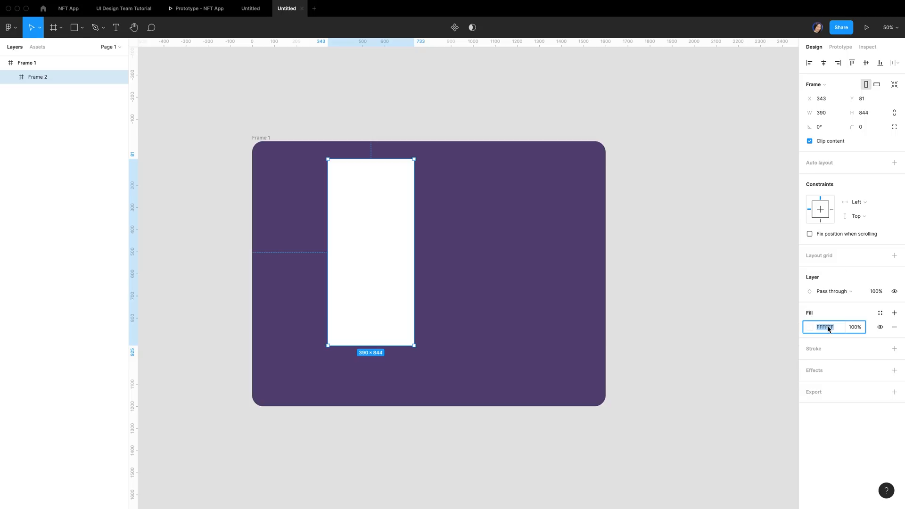
{"action": "type", "text": "211134"}
{"action": "key", "text": "Return"}
Step: Set the phone frame's corner radius to 50 and center it horizontally and vertically in the purple frame
{"action": "left_click", "coordinate": [866, 128]}
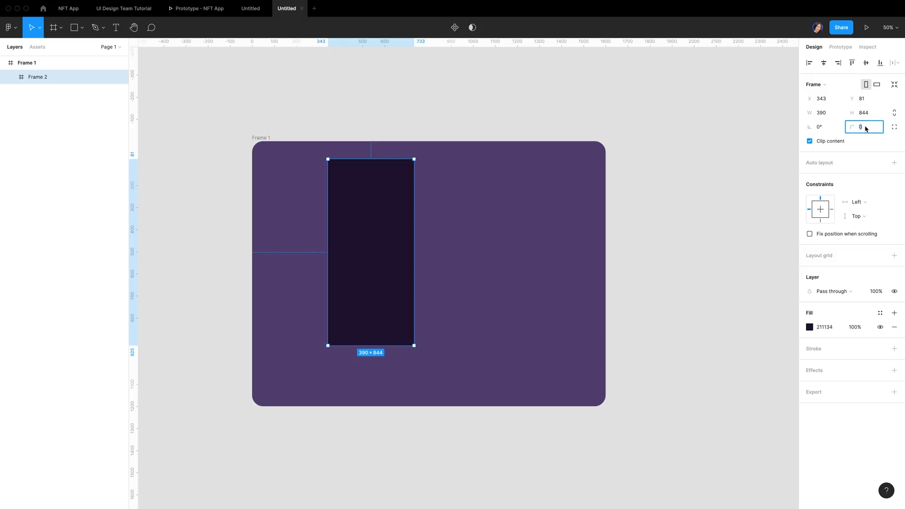
{"action": "type", "text": "50"}
{"action": "key", "text": "Return"}
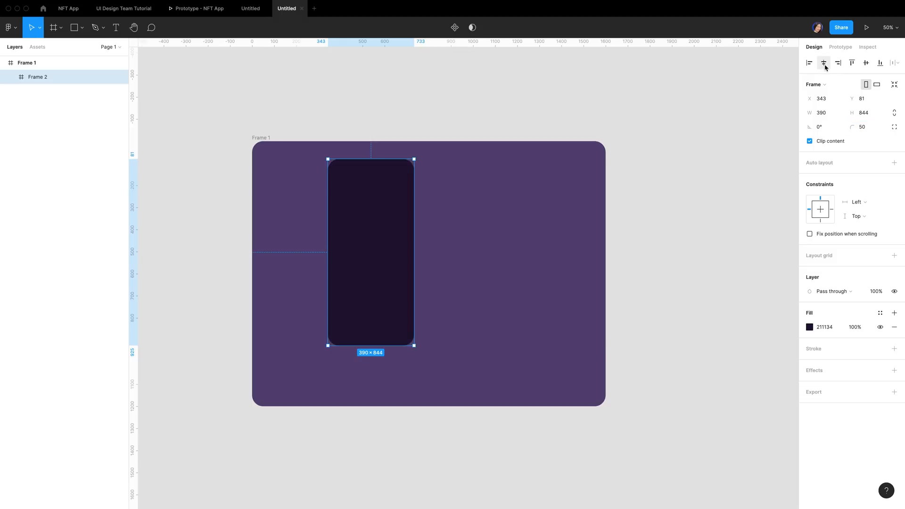
{"action": "left_click", "coordinate": [825, 66]}
{"action": "left_click", "coordinate": [865, 63]}
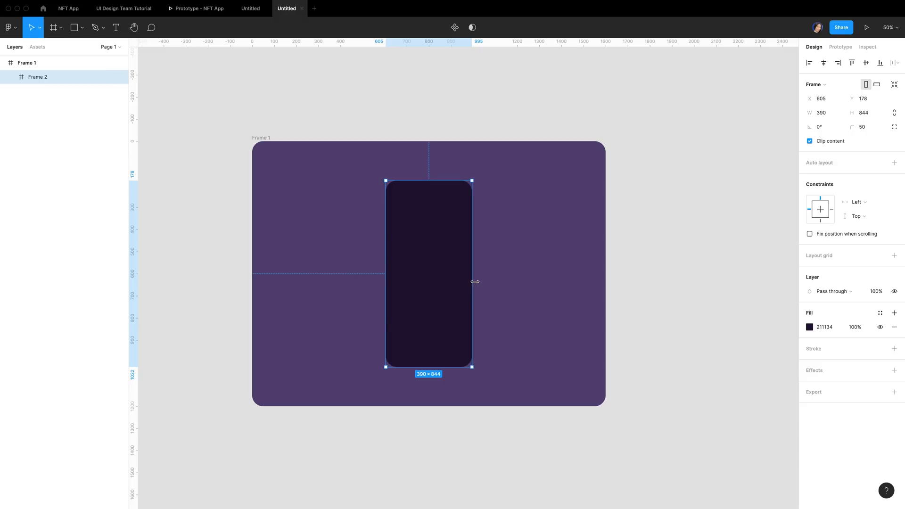
Step: Draw a circle inside the phone frame and set its size to 215 × 215
{"action": "key", "text": "o"}
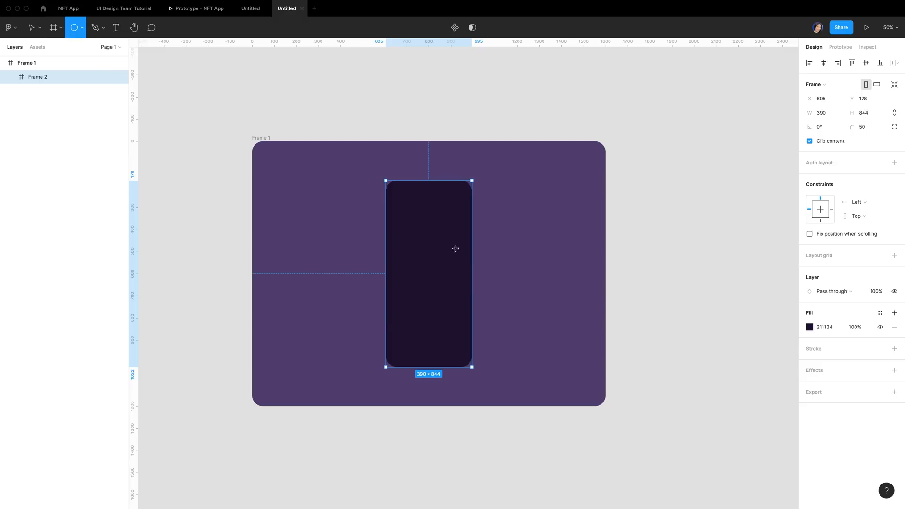
{"action": "mouse_move", "coordinate": [408, 231]}
{"action": "left_mouse_down"}
{"action": "mouse_move", "coordinate": [464, 291]}
{"action": "mouse_move", "coordinate": [443, 276]}
{"action": "mouse_move", "coordinate": [446, 284]}
{"action": "left_mouse_up"}
{"action": "left_click", "coordinate": [829, 98]}
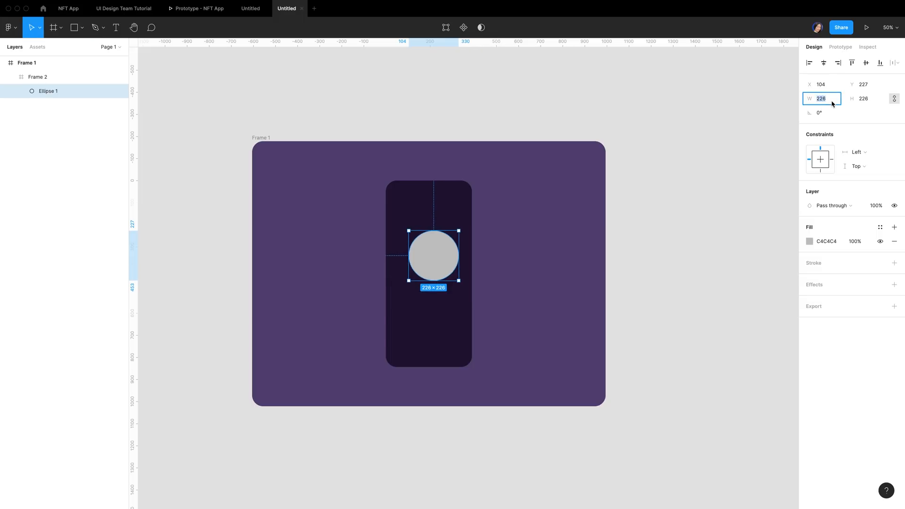
{"action": "type", "text": "215"}
Step: Set the circle's fill colour to 0C445B
{"action": "left_click", "coordinate": [835, 242]}
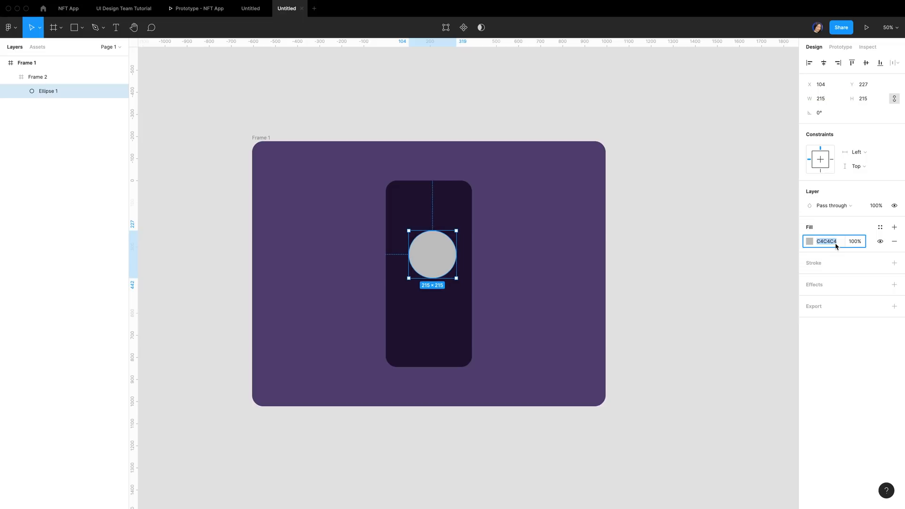
{"action": "type", "text": "0c445b"}
{"action": "key", "text": "Return"}
Step: Position the teal circle at X 100, Y 344 inside the phone frame
{"action": "left_click_drag", "start_coordinate": [821, 84], "coordinate": [829, 88]}
{"action": "type", "text": "0"}
{"action": "left_click", "coordinate": [869, 86]}
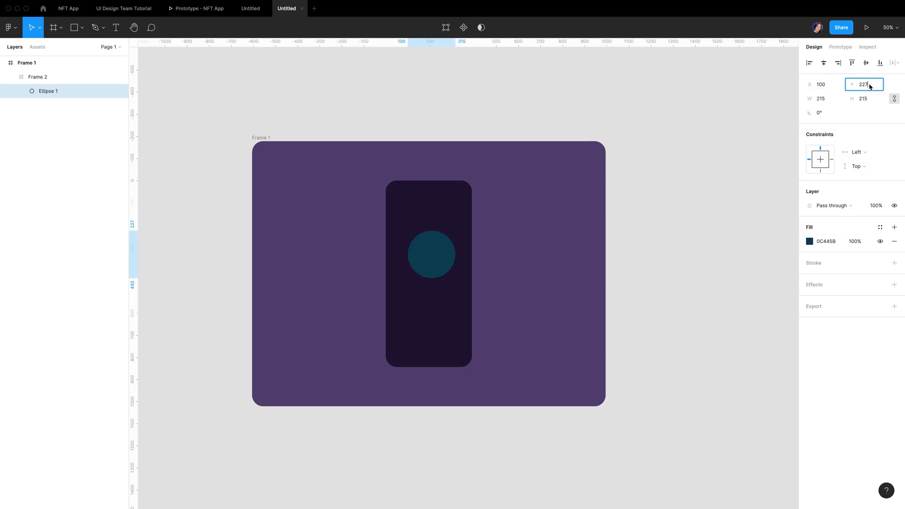
{"action": "type", "text": "344"}
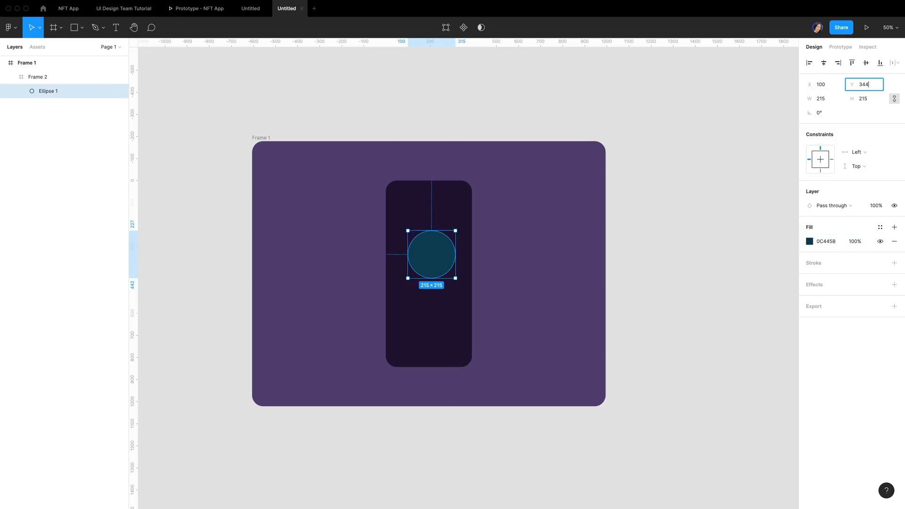
{"action": "key", "text": "Return"}
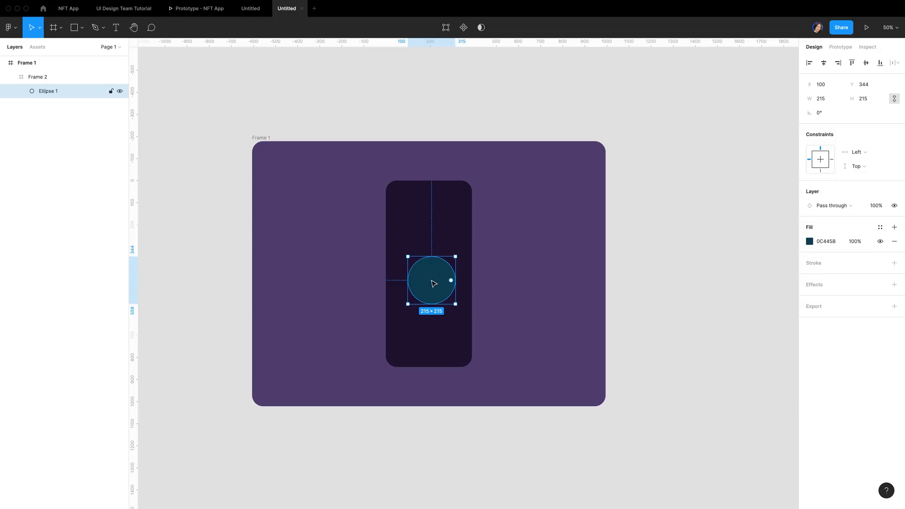
Step: Duplicate the teal circle and position the copy at X 220, Y 574
{"action": "key", "text": "super+d"}
{"action": "left_click", "coordinate": [833, 89]}
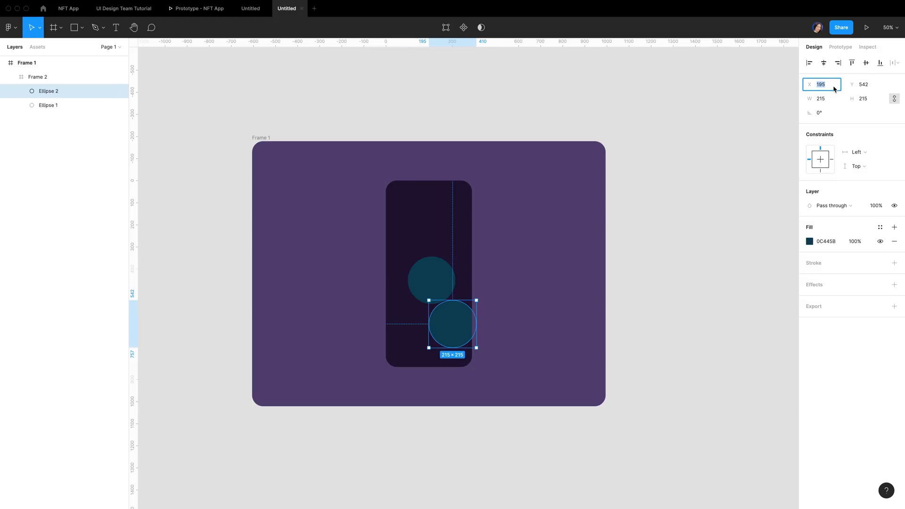
{"action": "type", "text": "220"}
{"action": "left_click", "coordinate": [873, 88]}
{"action": "type", "text": "574"}
{"action": "key", "text": "Return"}
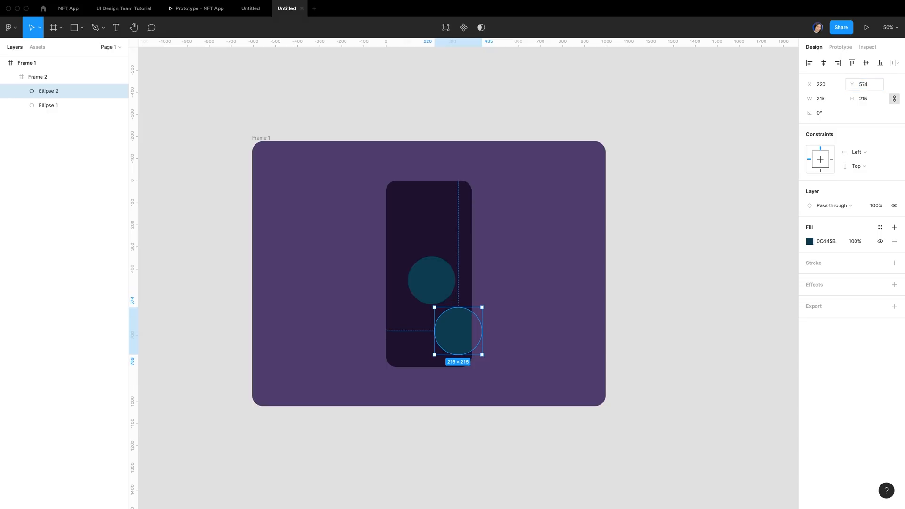
Step: Set the duplicated circle's fill colour to 420C58
{"action": "left_click", "coordinate": [828, 243]}
{"action": "type", "text": "420c58"}
{"action": "key", "text": "Return"}
Step: Select both the teal and purple circles and apply a layer blur to soften them into background glows
{"action": "key", "text": "super+a"}
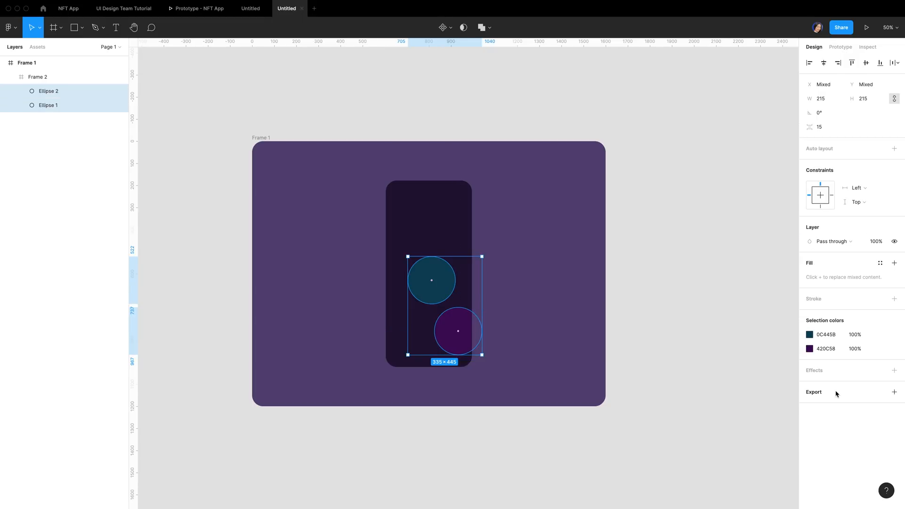
{"action": "left_click", "coordinate": [894, 370]}
{"action": "left_click", "coordinate": [851, 386]}
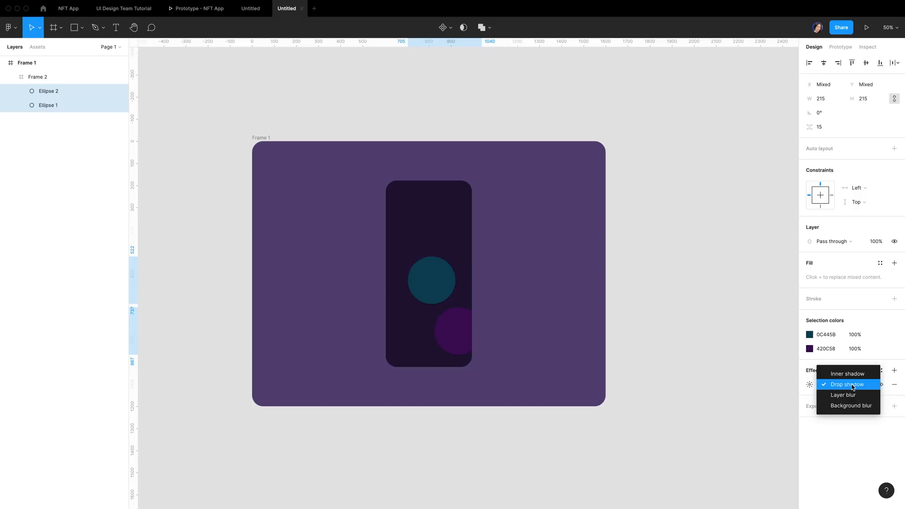
{"action": "left_click", "coordinate": [847, 396]}
{"action": "left_click", "coordinate": [809, 386]}
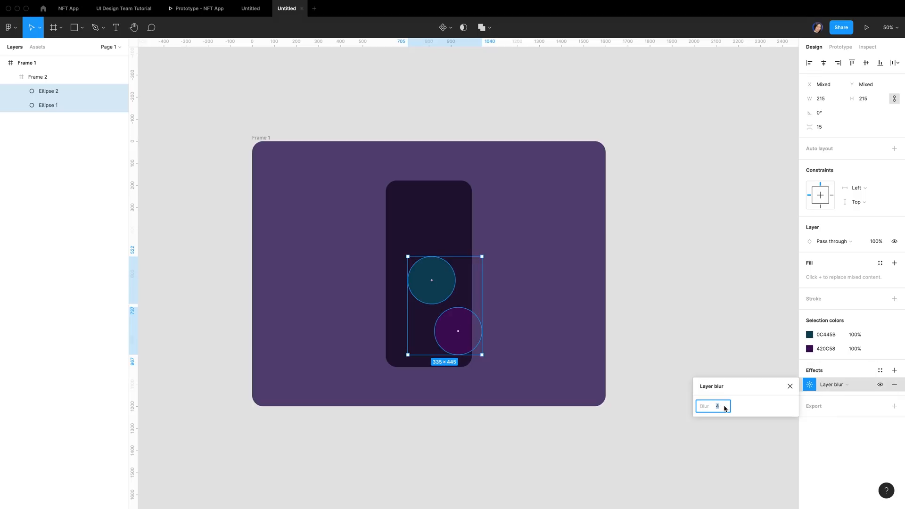
{"action": "type", "text": "2"}
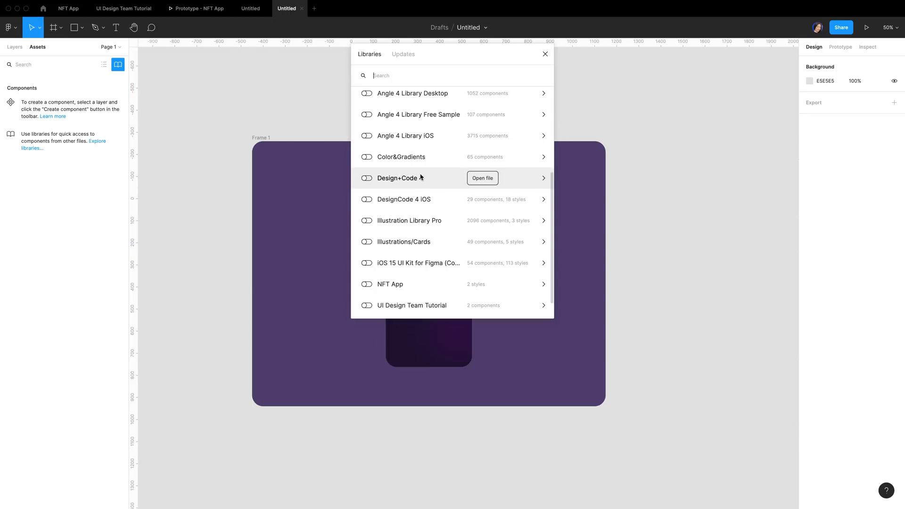
Step: Enable the iOS 15 UI Kit library and place its iPhone 13 & 13 Pro status bar in the phone frame, using dark mode
{"action": "left_click", "coordinate": [367, 263]}
{"action": "left_click", "coordinate": [31, 63]}
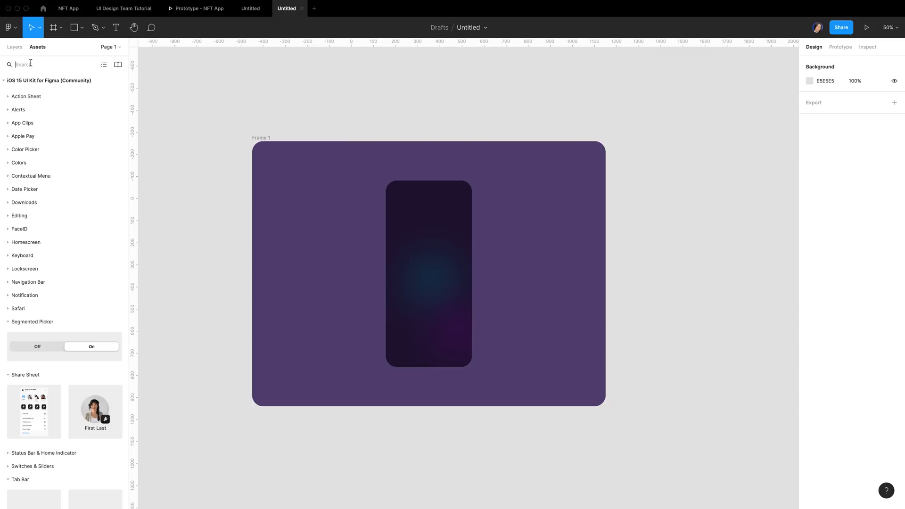
{"action": "type", "text": "sta"}
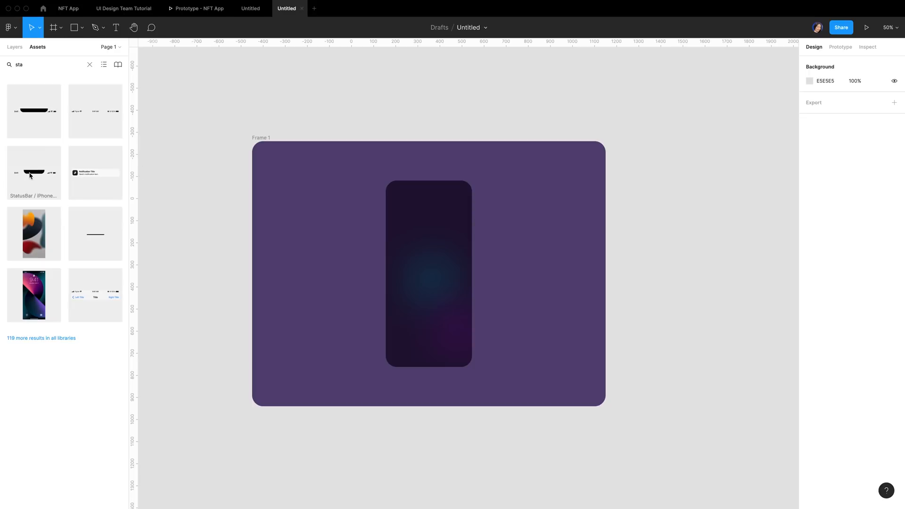
{"action": "left_click_drag", "start_coordinate": [34, 179], "coordinate": [419, 196]}
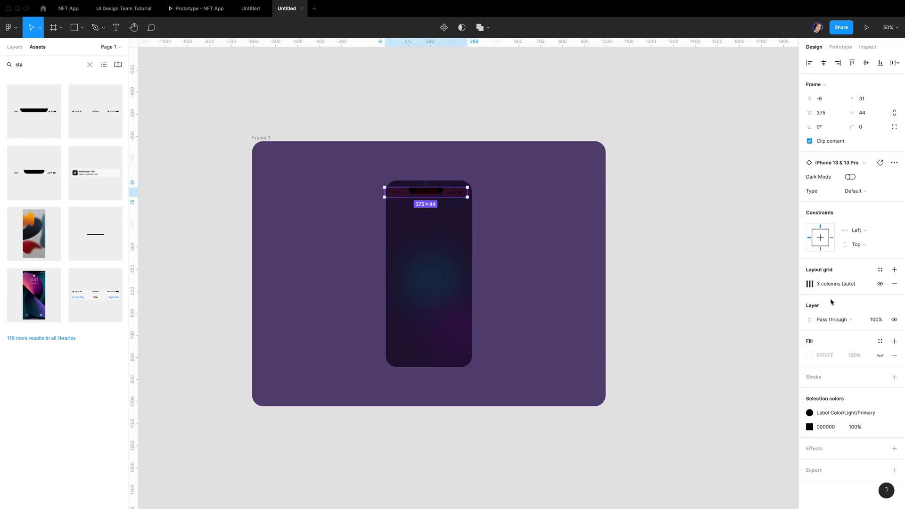
{"action": "left_click", "coordinate": [849, 178]}
Step: Align the status bar to the phone frame's top-left corner and widen it to 390
{"action": "left_click", "coordinate": [823, 62]}
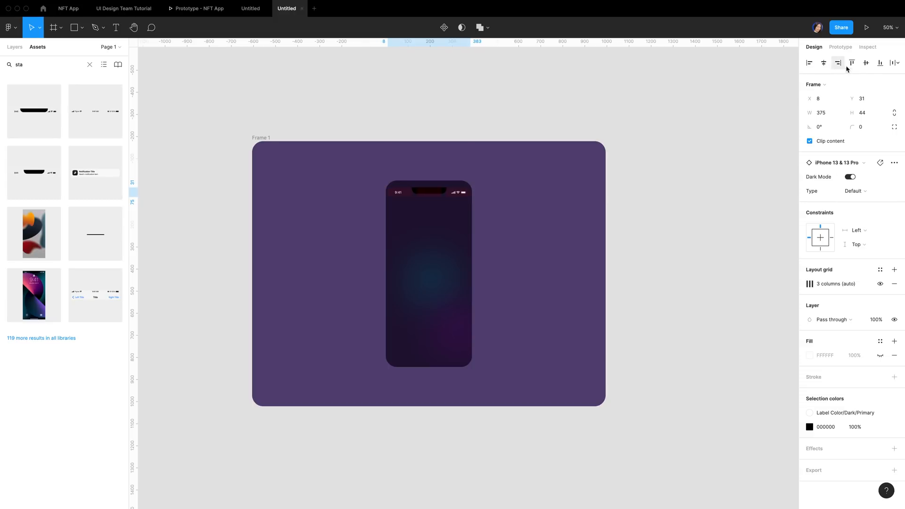
{"action": "left_click", "coordinate": [851, 63]}
{"action": "key", "text": "shift+2"}
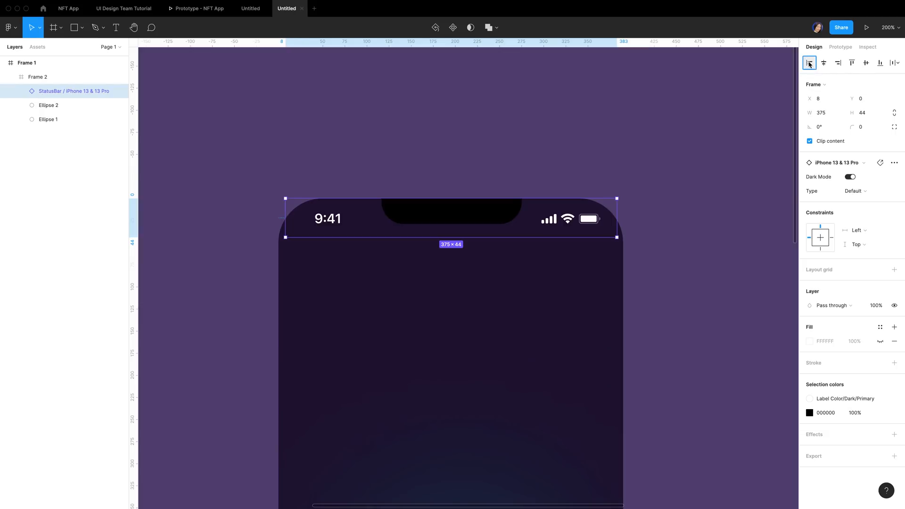
{"action": "left_click", "coordinate": [808, 62]}
{"action": "left_click_drag", "start_coordinate": [611, 221], "coordinate": [622, 222]}
Step: Hide the status bar's Notch layer and give the bar a 000000 fill at 1% opacity
{"action": "left_click", "coordinate": [20, 91]}
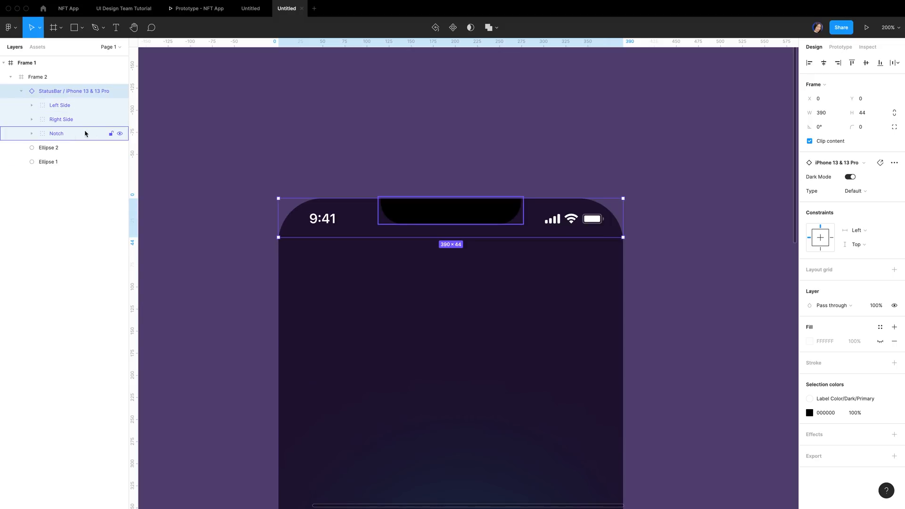
{"action": "left_click", "coordinate": [120, 133]}
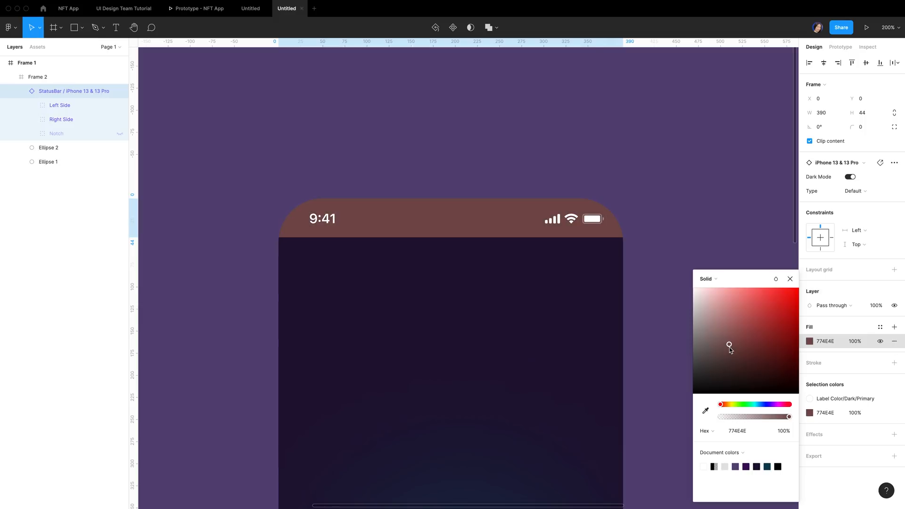
{"action": "left_click_drag", "start_coordinate": [729, 349], "coordinate": [678, 456]}
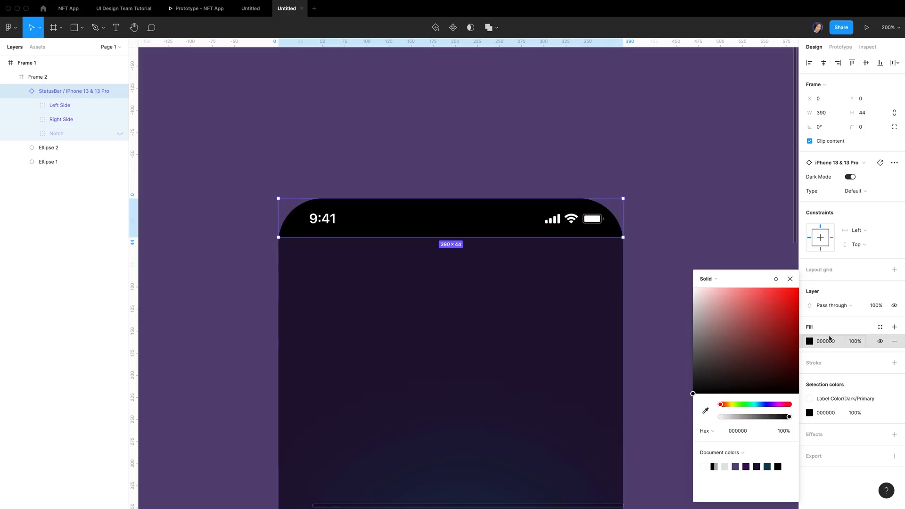
{"action": "left_click", "coordinate": [854, 341]}
{"action": "type", "text": "1"}
{"action": "key", "text": "Return"}
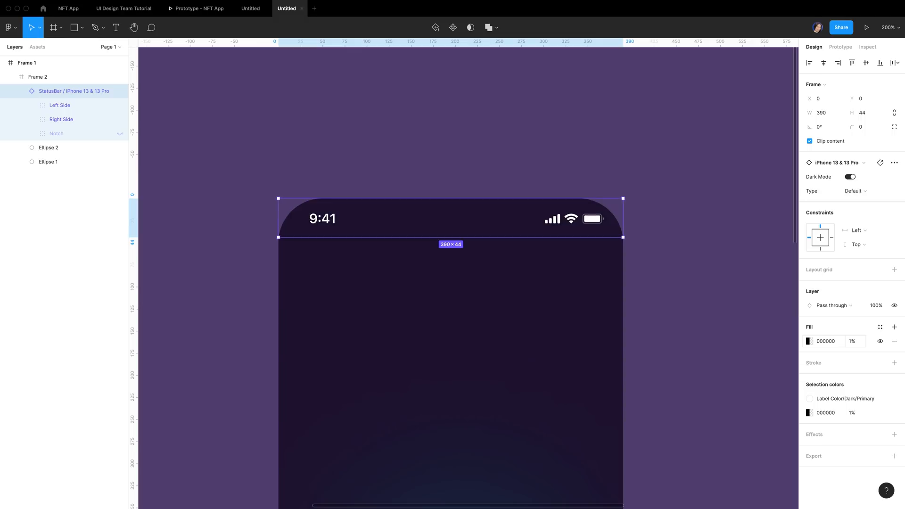
Step: Add a background blur of 60 to the status bar
{"action": "left_click", "coordinate": [894, 434]}
{"action": "left_click", "coordinate": [843, 448]}
{"action": "left_click", "coordinate": [841, 469]}
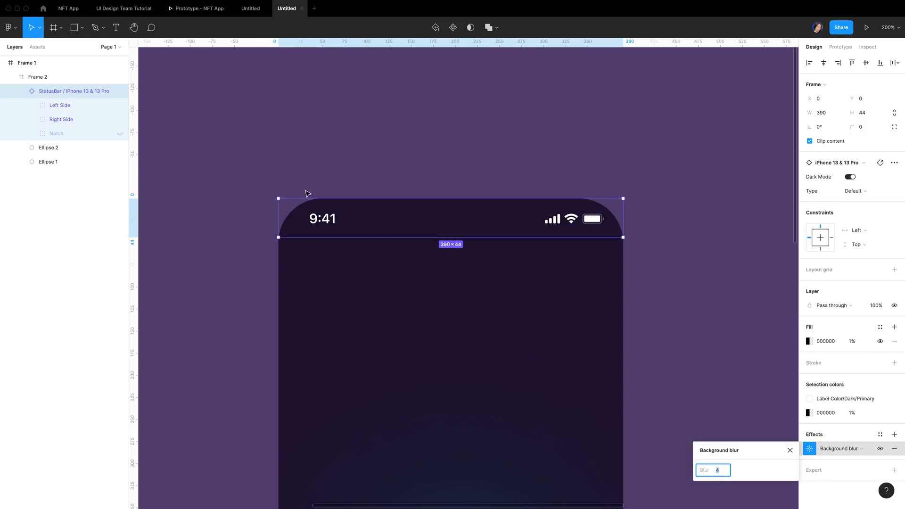
{"action": "type", "text": "60"}
{"action": "key", "text": "Return"}
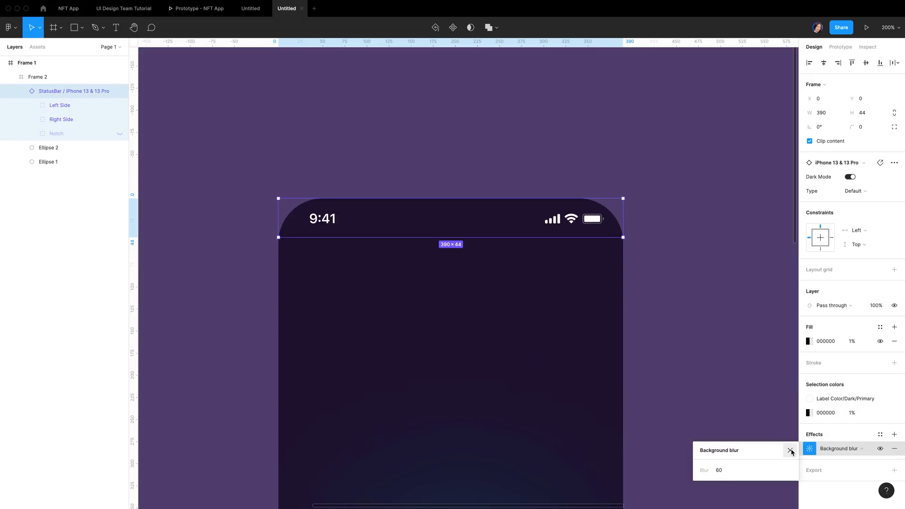
{"action": "left_click", "coordinate": [790, 450]}
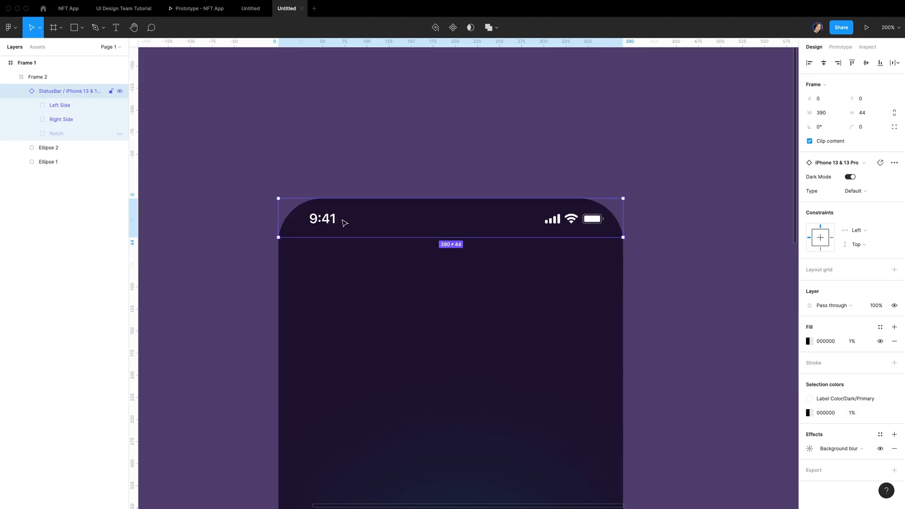
{"action": "left_click", "coordinate": [314, 261]}
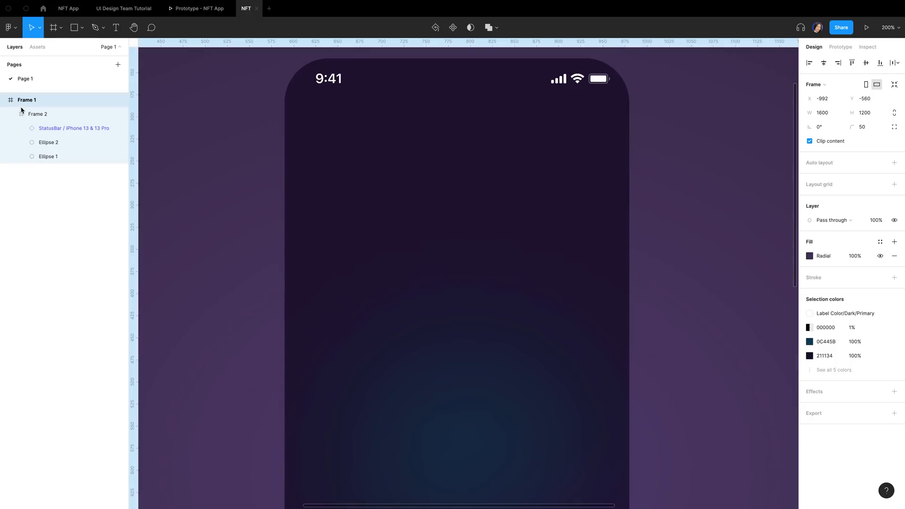
Step: Rename the phone frame as iPhone 13 and the outer frame as Background
{"action": "double_click", "coordinate": [40, 116]}
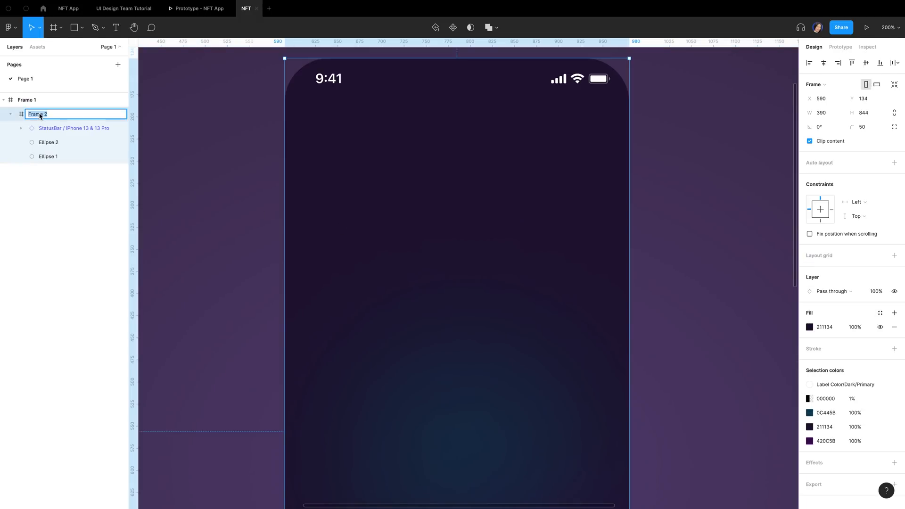
{"action": "key", "text": "BackSpace"}
{"action": "type", "text": "iPhone 13"}
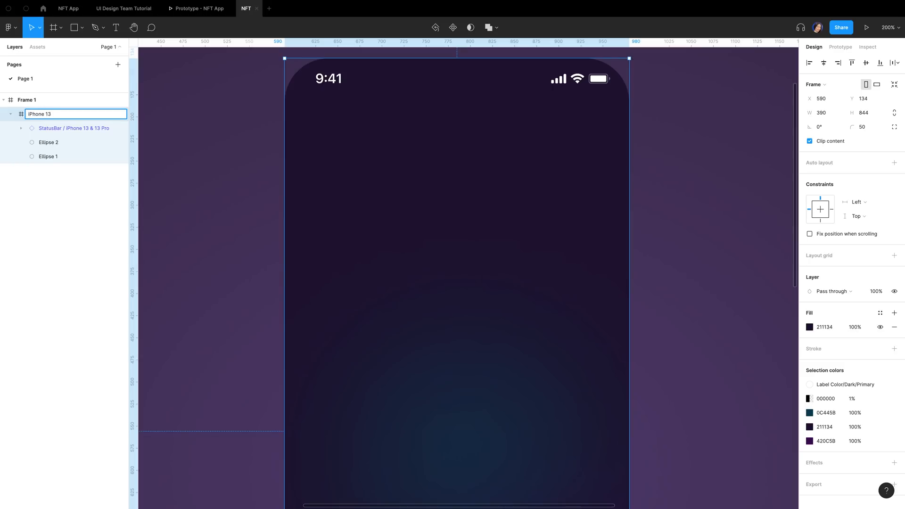
{"action": "left_click", "coordinate": [26, 100]}
{"action": "double_click", "coordinate": [28, 101]}
{"action": "type", "text": "Back"}
{"action": "type", "text": "ground"}
{"action": "key", "text": "Return"}
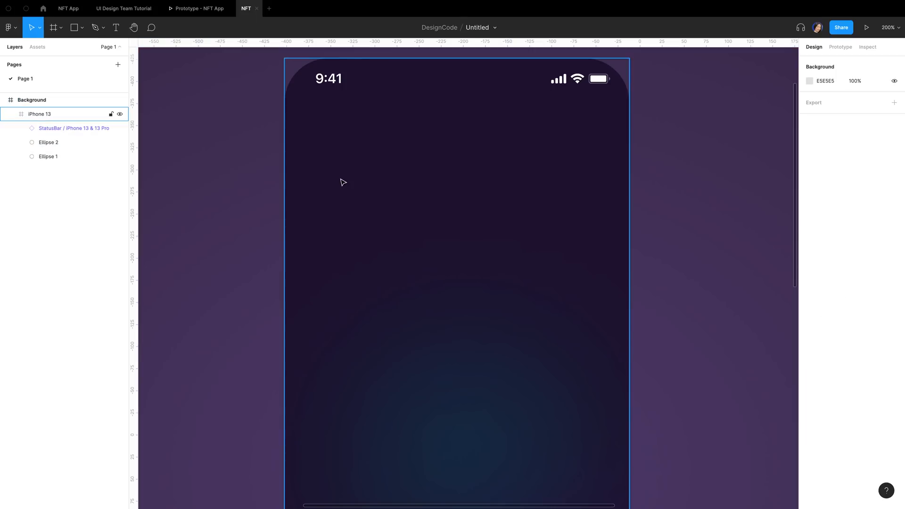
Step: Add the title text "NFT Maketplace" below the status bar and centre it horizontally in the phone frame
{"action": "scroll", "coordinate": [342, 181], "scroll_direction": "right", "scroll_amount": 1}
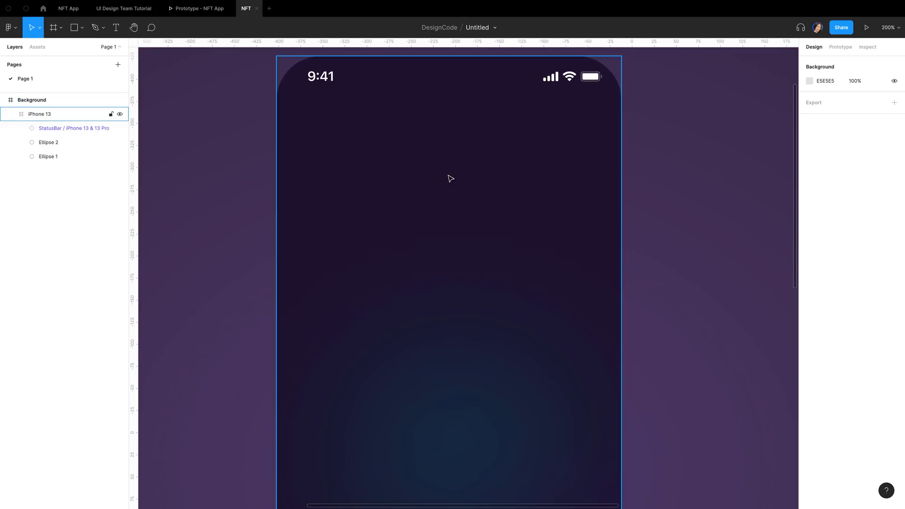
{"action": "key", "text": "t"}
{"action": "left_click", "coordinate": [420, 149]}
{"action": "type", "text": "N"}
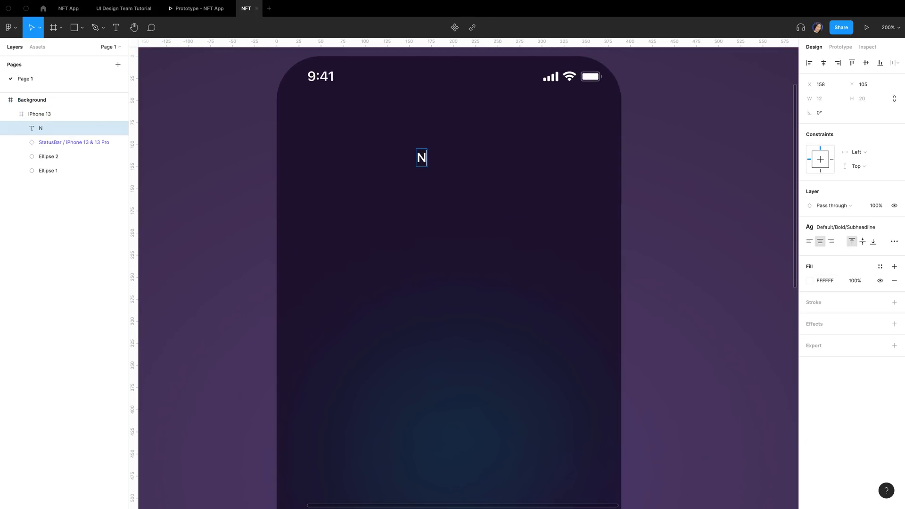
{"action": "type", "text": "FT Maketplac"}
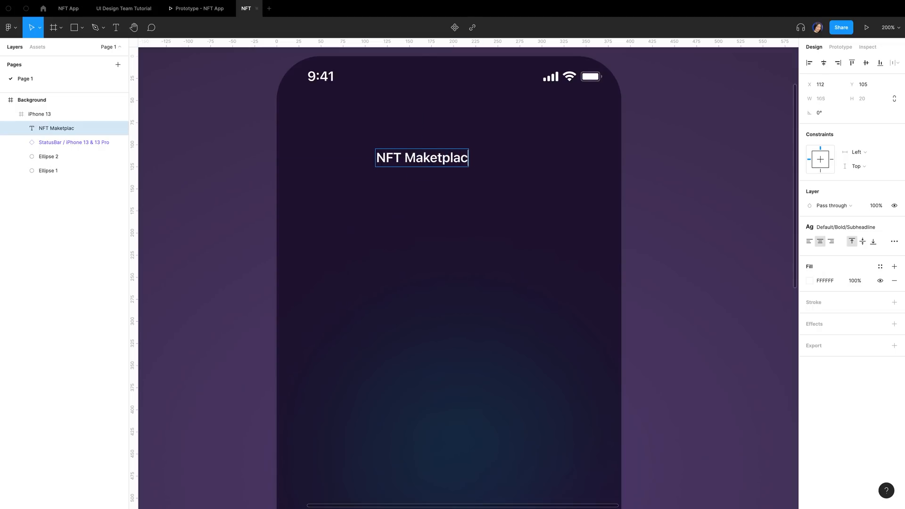
{"action": "type", "text": "e"}
{"action": "key", "text": "Escape"}
{"action": "left_click", "coordinate": [824, 63]}
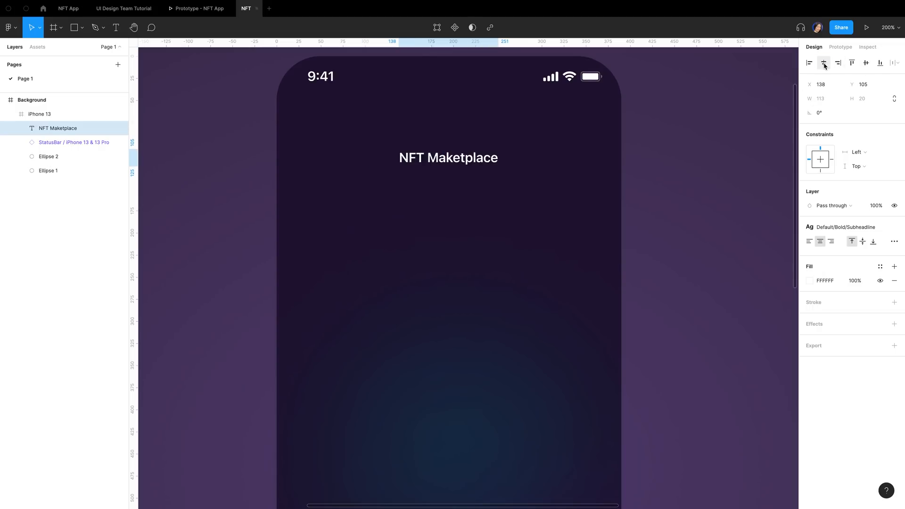
Step: Apply the Default/Bold/Title1 text style to the title and move it up closer to the status bar
{"action": "left_click", "coordinate": [835, 228]}
{"action": "scroll", "coordinate": [841, 355], "scroll_direction": "down", "scroll_amount": 3}
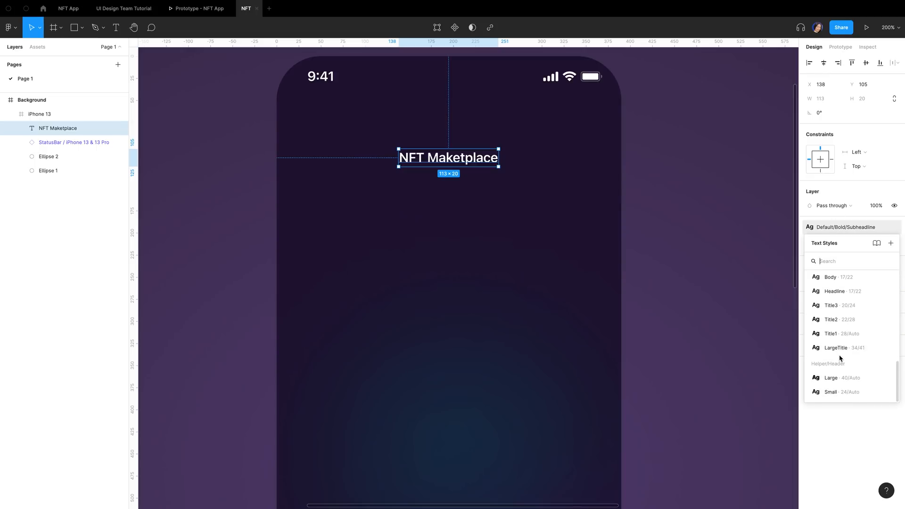
{"action": "left_click", "coordinate": [832, 334]}
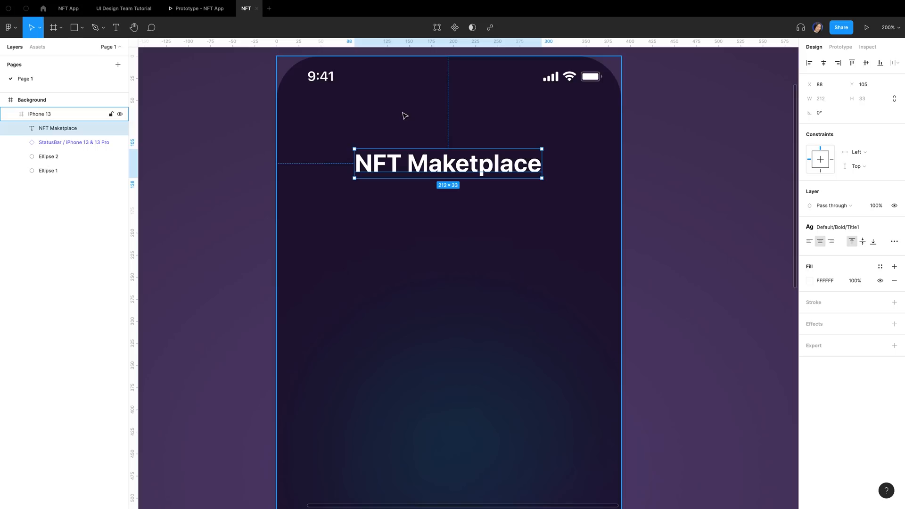
{"action": "key", "text": "alt"}
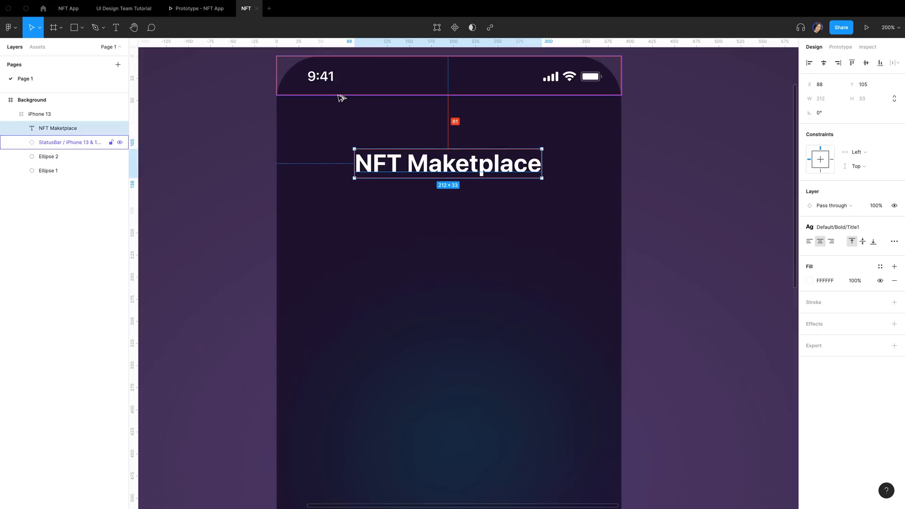
{"action": "key", "text": "Escape"}
Step: Draw a rectangle about 269 × 194 below the title inside the phone frame
{"action": "scroll", "coordinate": [409, 273], "scroll_direction": "down", "scroll_amount": 3}
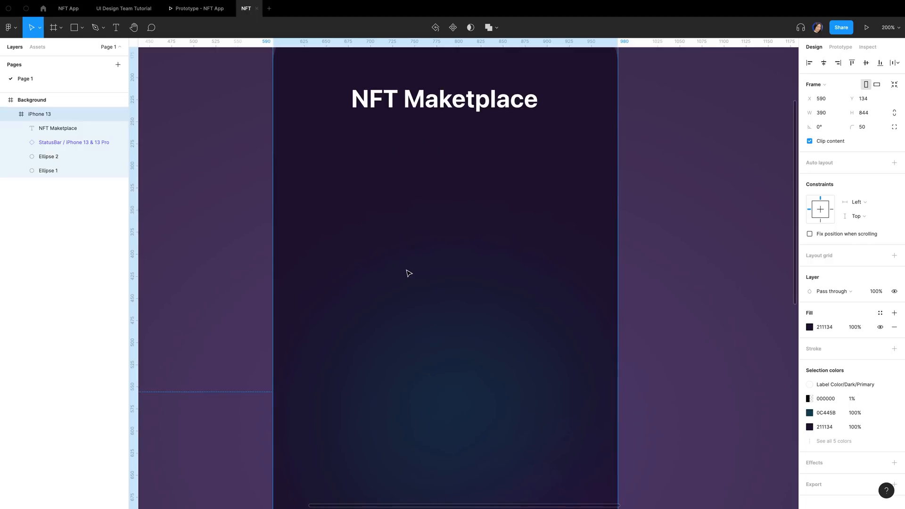
{"action": "key", "text": "r"}
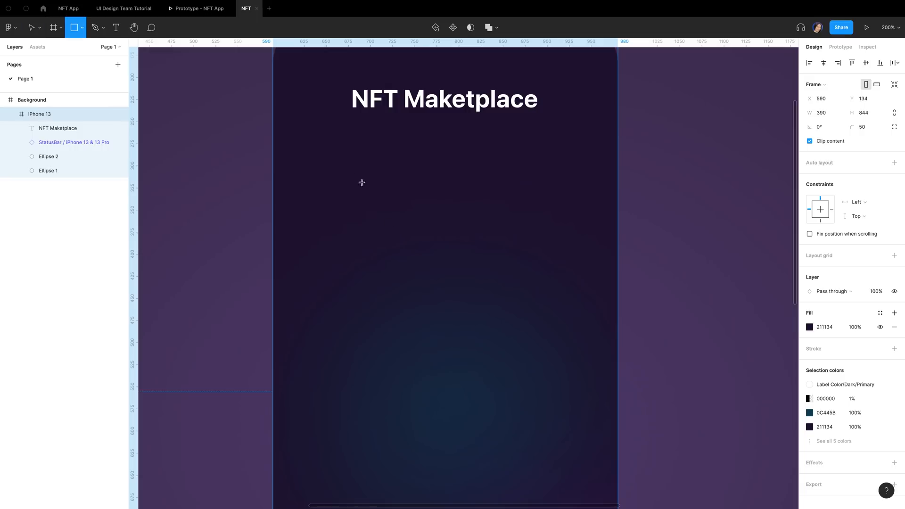
{"action": "left_click_drag", "start_coordinate": [334, 162], "coordinate": [497, 304]}
{"action": "left_click_drag", "start_coordinate": [566, 336], "coordinate": [573, 333]}
Step: Set the rectangle's size to 280 × 186 and its corner radius to 30
{"action": "left_click", "coordinate": [827, 101]}
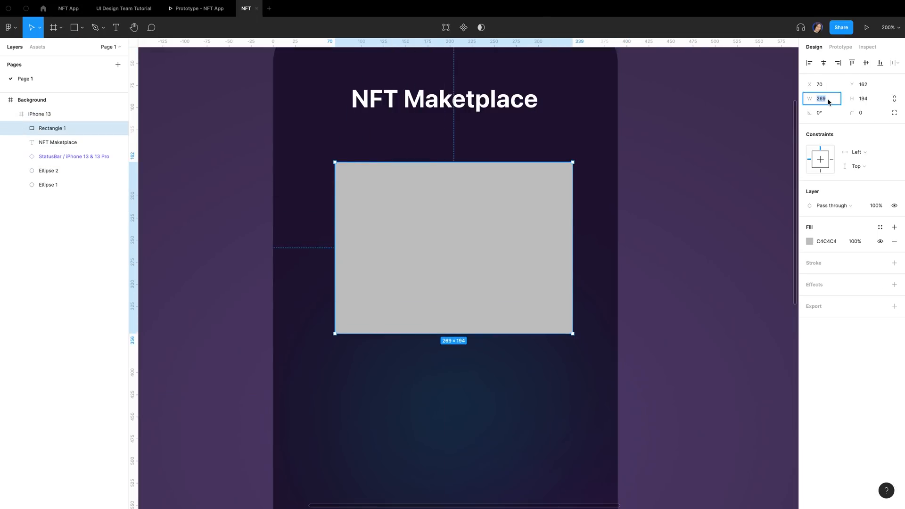
{"action": "type", "text": "280"}
{"action": "left_click", "coordinate": [865, 98]}
{"action": "type", "text": "18"}
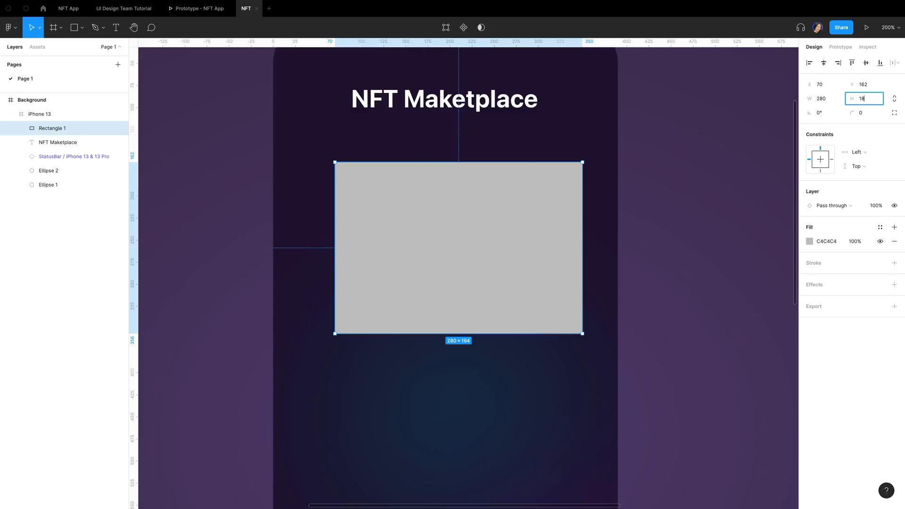
{"action": "type", "text": "6"}
{"action": "key", "text": "Return"}
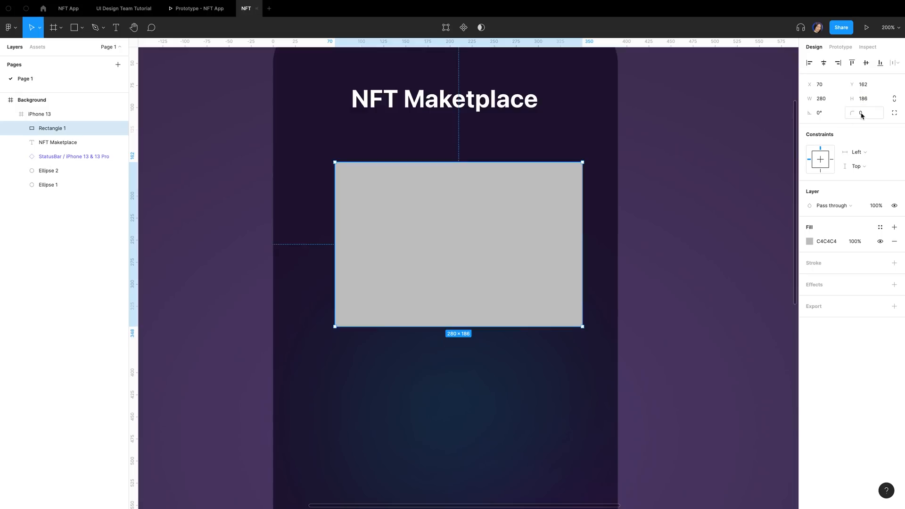
{"action": "left_click", "coordinate": [865, 116]}
{"action": "type", "text": "30"}
{"action": "key", "text": "Return"}
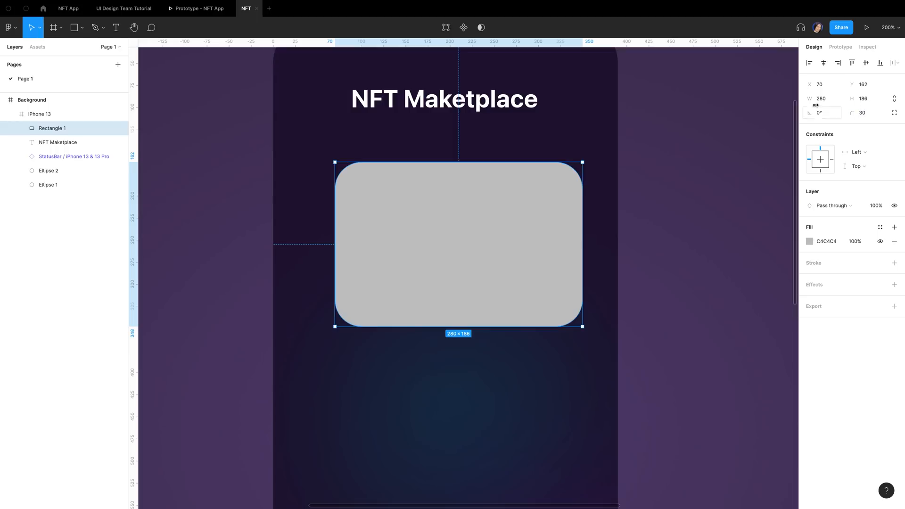
Step: Centre the rounded rectangle horizontally in the phone frame and move it up to Y 137 beneath the title
{"action": "left_click", "coordinate": [823, 63]}
{"action": "key", "text": "alt"}
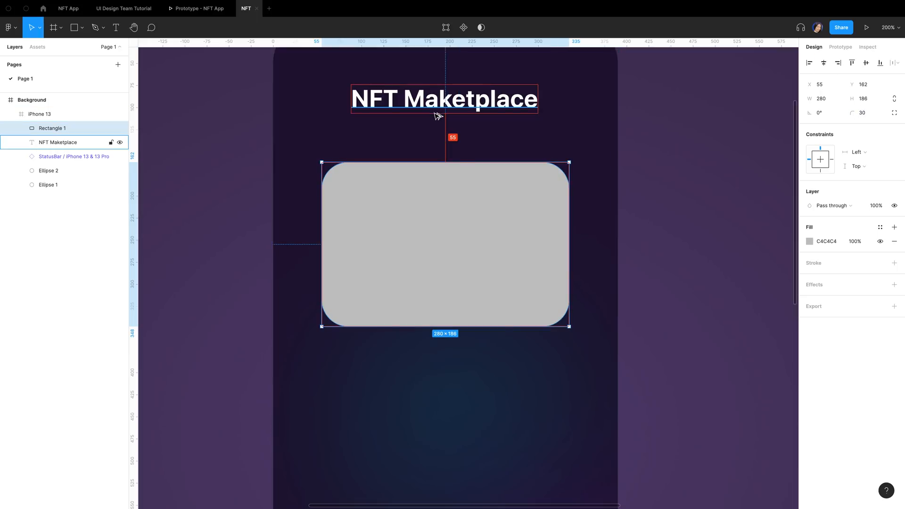
{"action": "key", "text": "shift+Up"}
{"action": "key", "text": "shift+Up"}
{"action": "key", "text": "Up"}
{"action": "key", "text": "Up"}
{"action": "key", "text": "Up"}
{"action": "key", "text": "Up"}
{"action": "key", "text": "Up"}
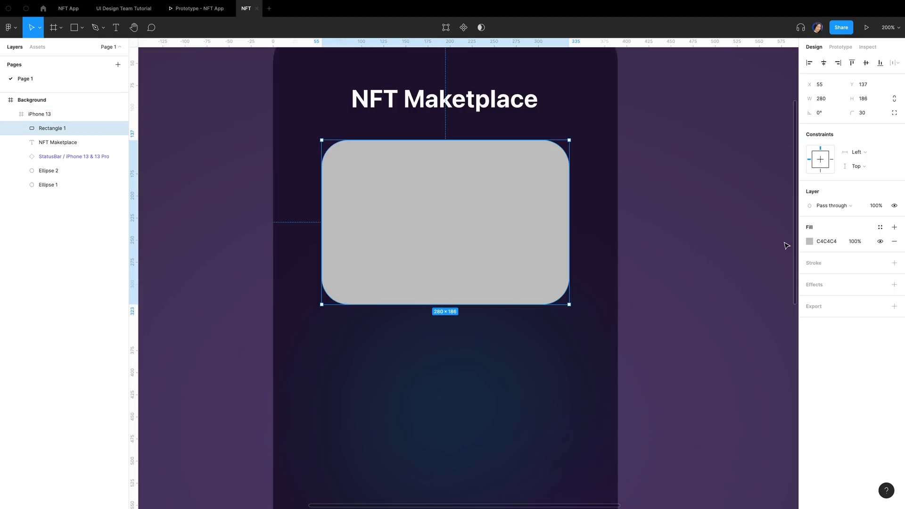
Step: Replace the rounded rectangle's solid fill with the polina-kondras… image from the NFT img folder
{"action": "left_click", "coordinate": [809, 241]}
{"action": "left_click", "coordinate": [718, 243]}
{"action": "left_click", "coordinate": [728, 297]}
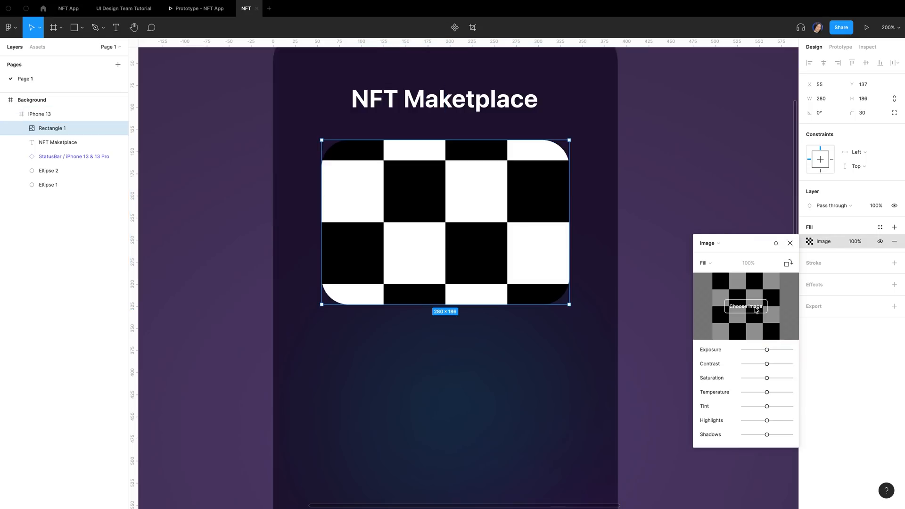
{"action": "left_click", "coordinate": [746, 306]}
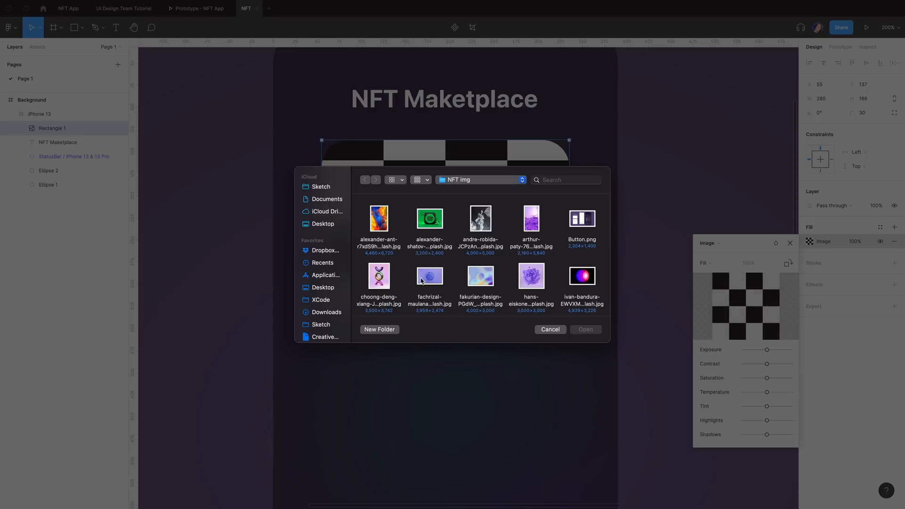
{"action": "scroll", "coordinate": [430, 266], "scroll_direction": "down", "scroll_amount": 5}
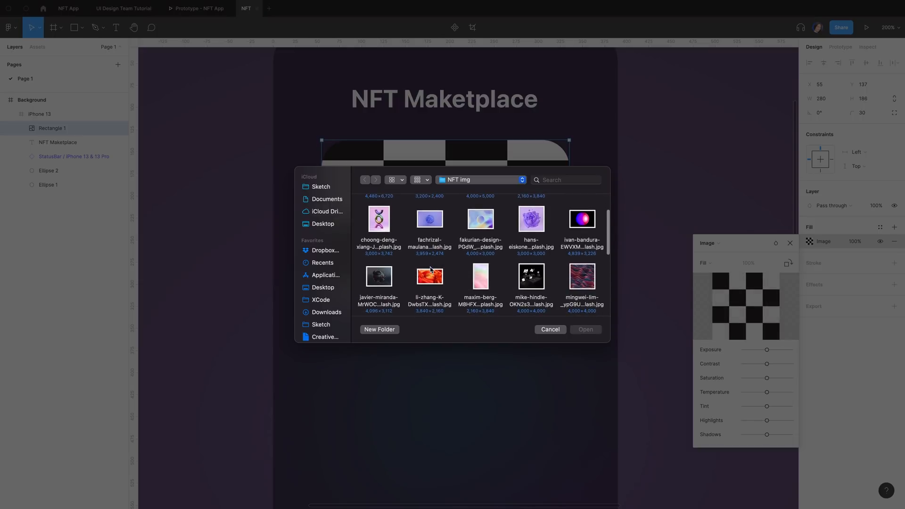
{"action": "scroll", "coordinate": [430, 269], "scroll_direction": "down", "scroll_amount": 8}
{"action": "left_click", "coordinate": [433, 250]}
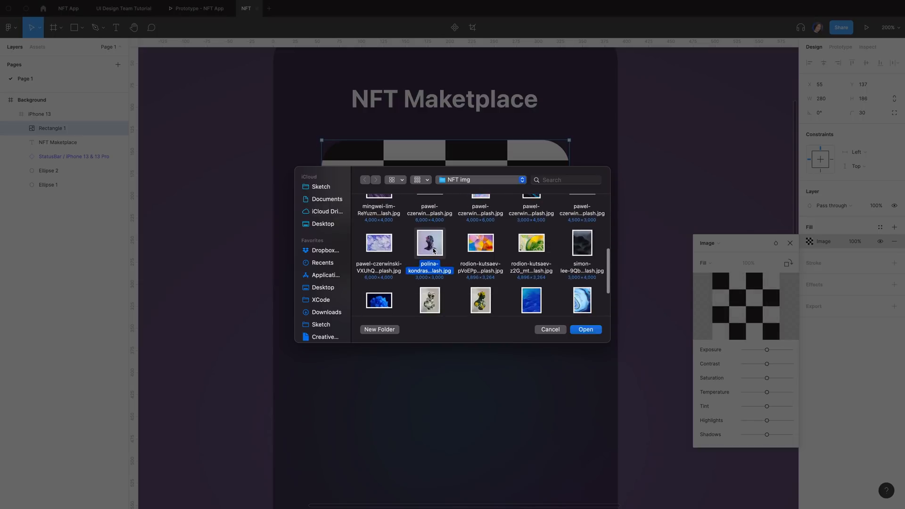
{"action": "left_click", "coordinate": [586, 329]}
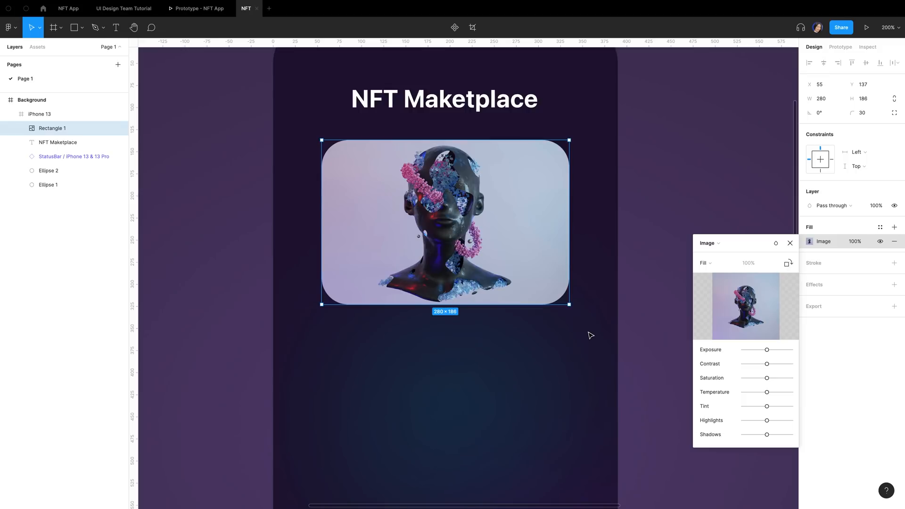
Step: Rename the rectangle layer as Image and wrap it in a frame of its own
{"action": "left_click", "coordinate": [61, 135]}
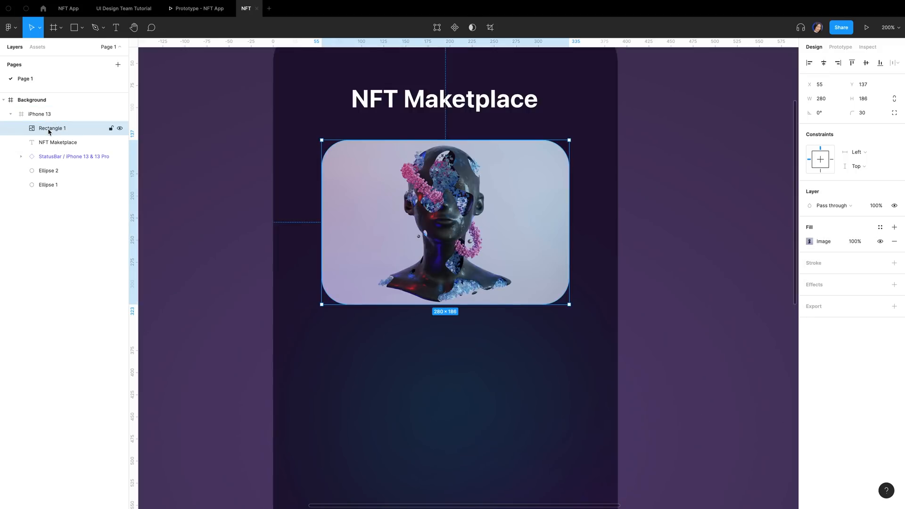
{"action": "double_click", "coordinate": [49, 129]}
{"action": "key", "text": "BackSpace"}
{"action": "type", "text": "Ima"}
{"action": "key", "text": "Return"}
{"action": "right_click", "coordinate": [48, 130]}
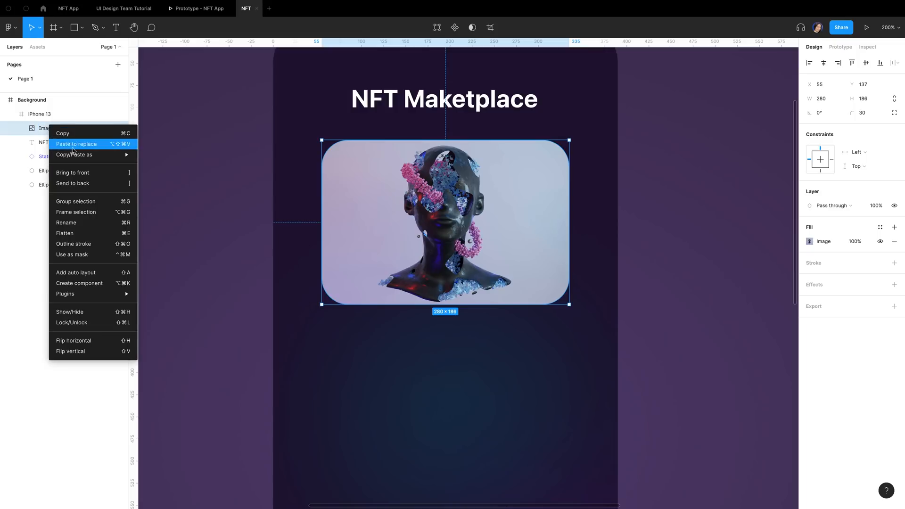
{"action": "left_click", "coordinate": [76, 212]}
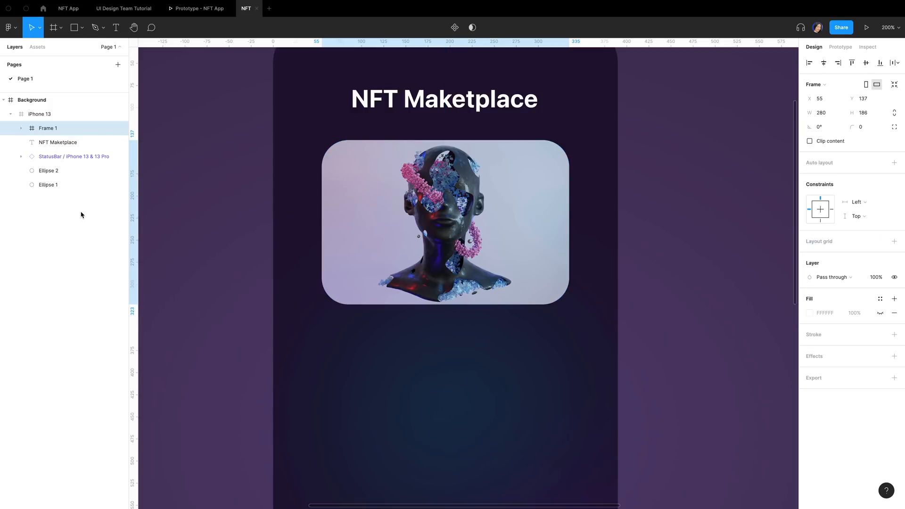
Step: Draw a rectangle about 281 wide across the lower edge of the image and set its height to 60
{"action": "left_click", "coordinate": [21, 129]}
{"action": "left_click", "coordinate": [69, 142]}
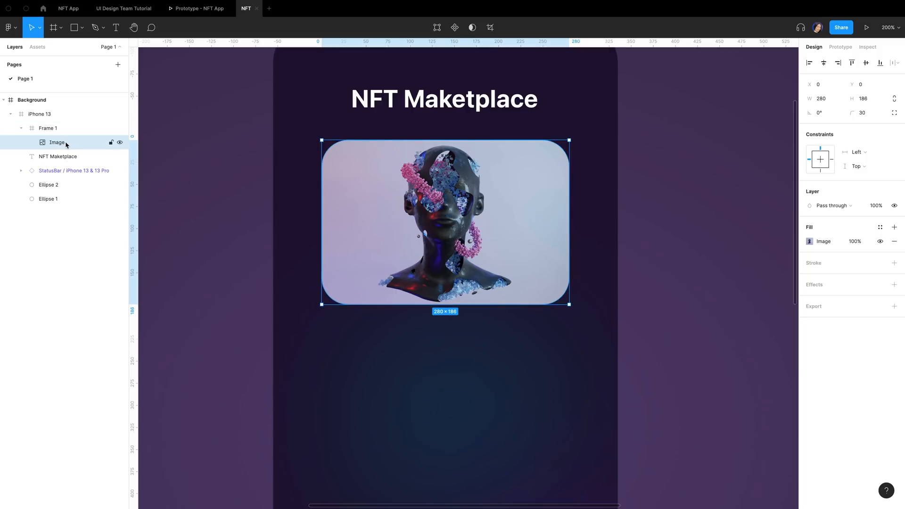
{"action": "key", "text": "r"}
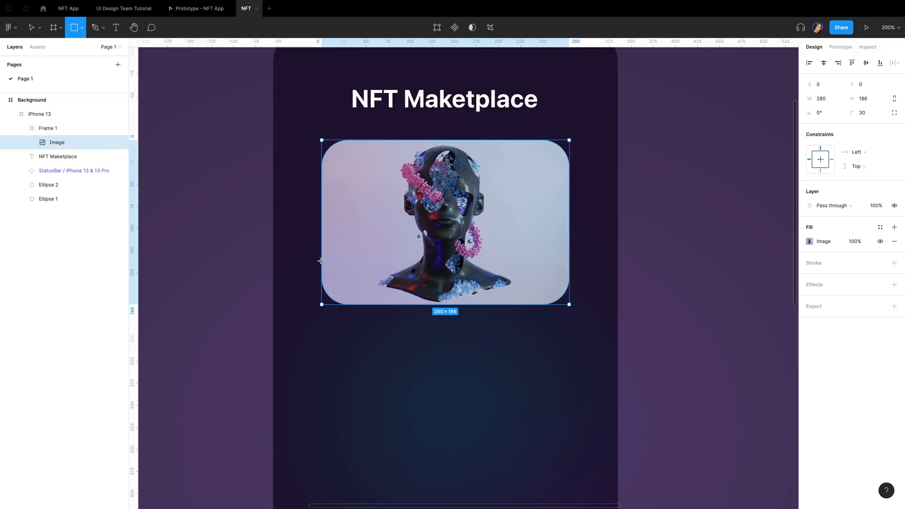
{"action": "left_click_drag", "start_coordinate": [321, 260], "coordinate": [571, 309]}
{"action": "left_click", "coordinate": [871, 100]}
{"action": "type", "text": "60"}
{"action": "key", "text": "Return"}
Step: Give the overlay rectangle a vertical linear gradient in black 000000, from nearly transparent at its upper edge to 20% opacity at its lower edge
{"action": "left_click", "coordinate": [809, 241]}
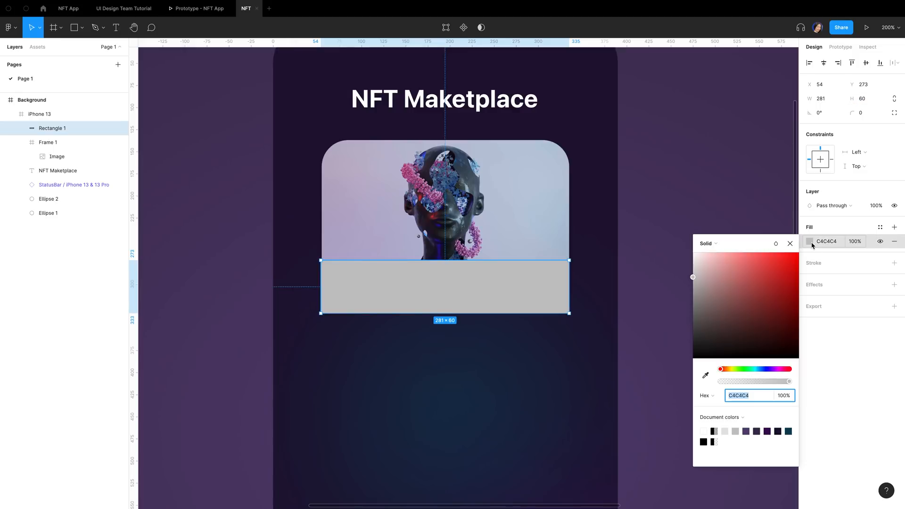
{"action": "left_click", "coordinate": [730, 242]}
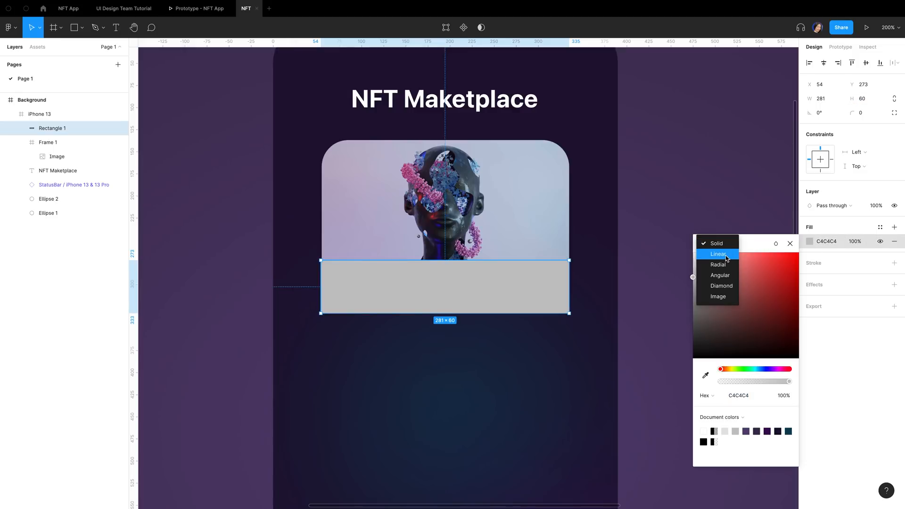
{"action": "left_click", "coordinate": [726, 254]}
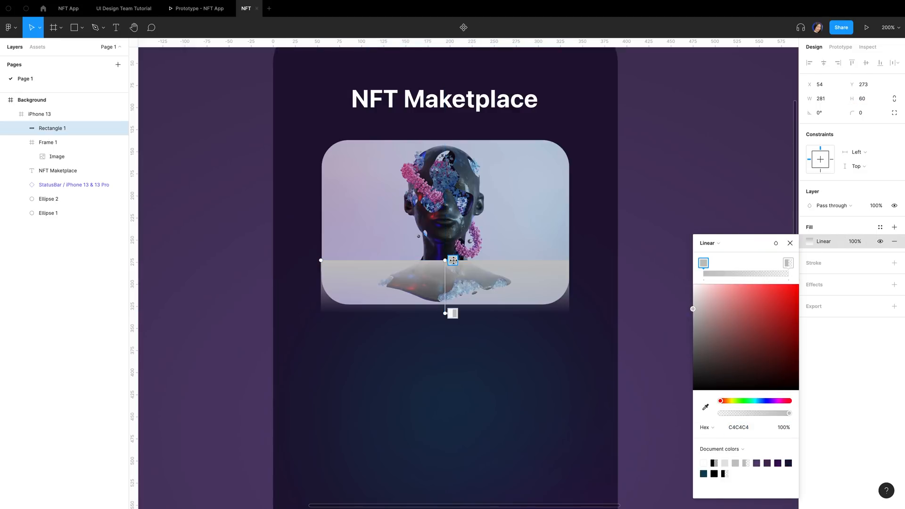
{"action": "left_click_drag", "start_coordinate": [702, 354], "coordinate": [687, 428]}
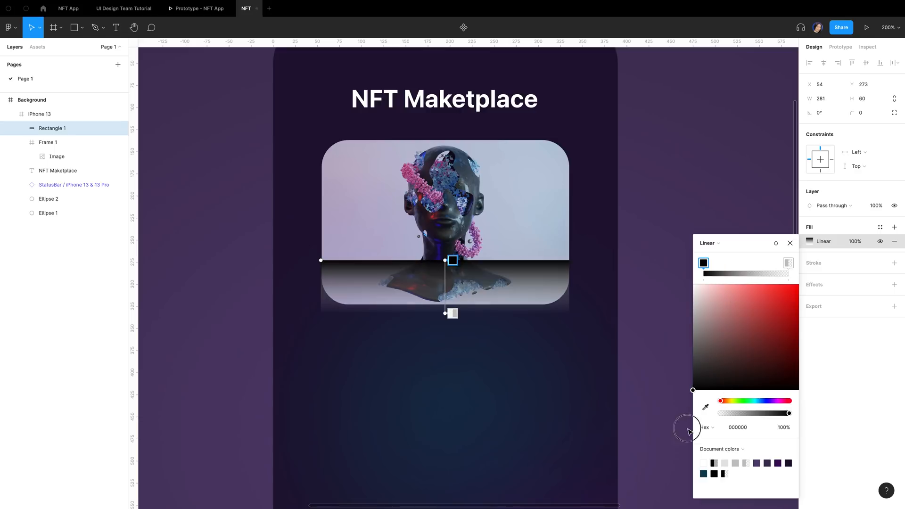
{"action": "left_click", "coordinate": [721, 414]}
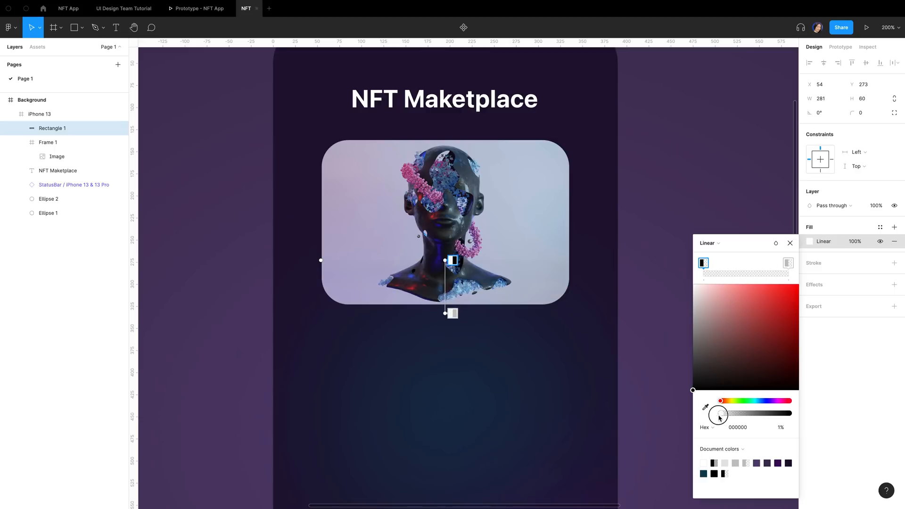
{"action": "left_click", "coordinate": [453, 313]}
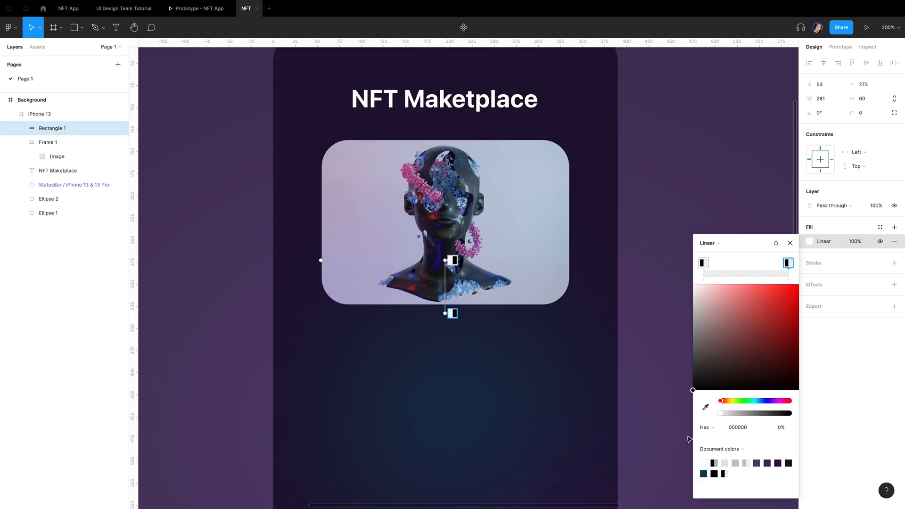
{"action": "left_click", "coordinate": [776, 428]}
{"action": "type", "text": "20"}
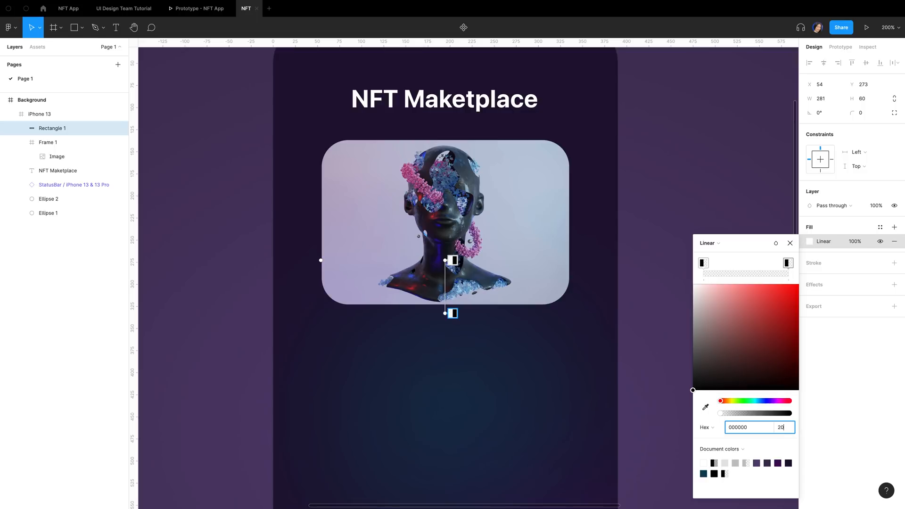
{"action": "key", "text": "Return"}
{"action": "left_click", "coordinate": [776, 243]}
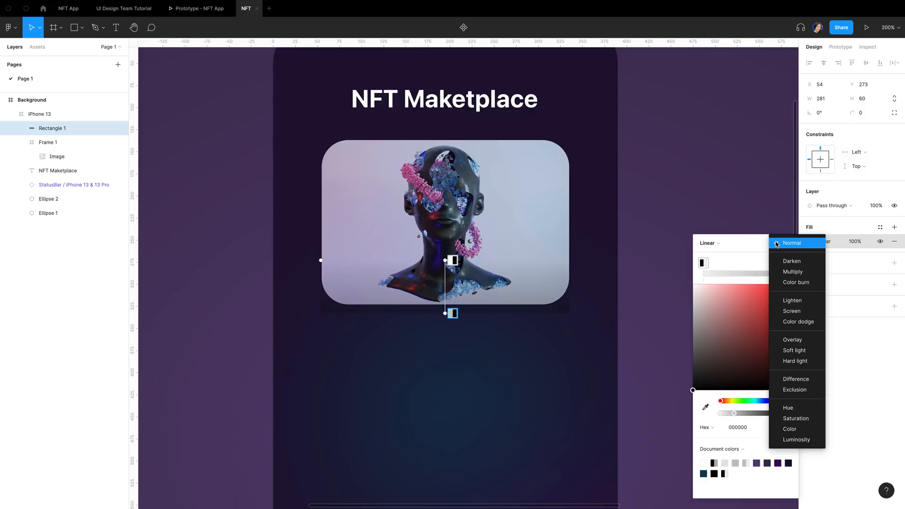
{"action": "left_click", "coordinate": [828, 358]}
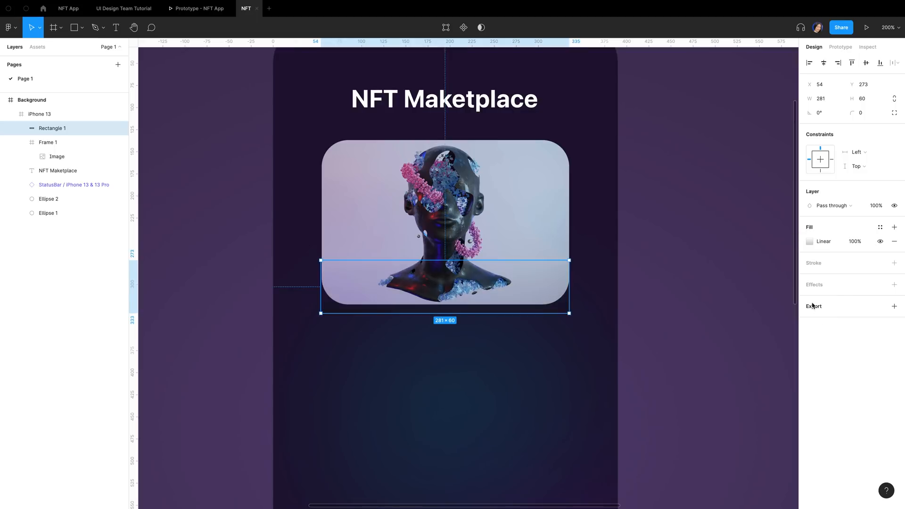
Step: Add a background blur effect of 20 to the overlay rectangle
{"action": "left_click", "coordinate": [893, 284]}
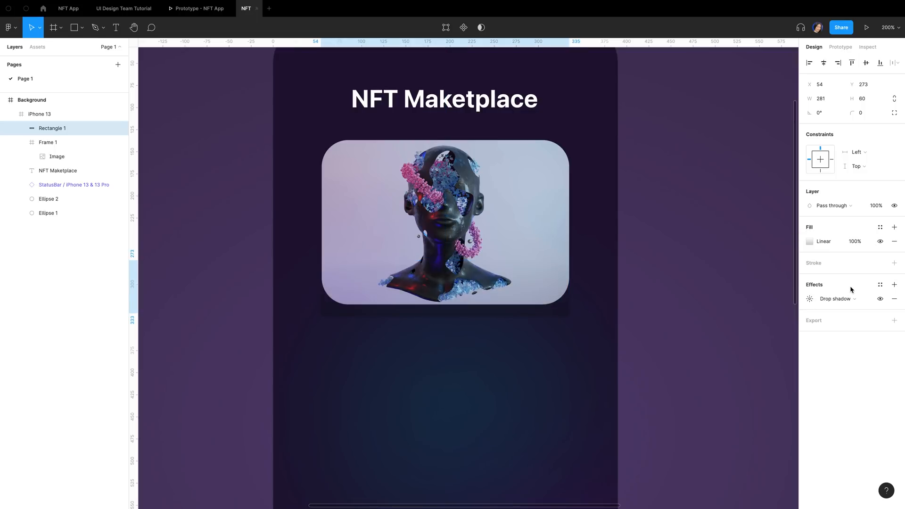
{"action": "left_click", "coordinate": [845, 299]}
{"action": "left_click", "coordinate": [848, 320]}
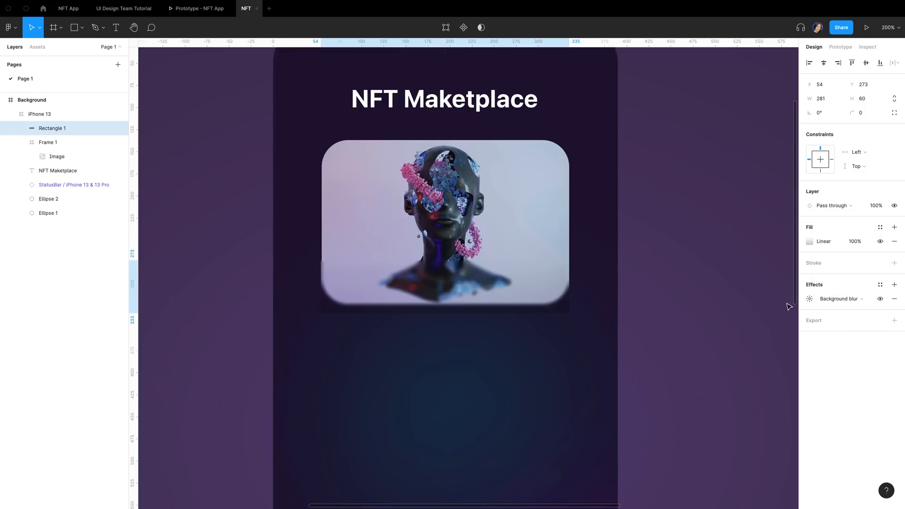
{"action": "left_click", "coordinate": [809, 299]}
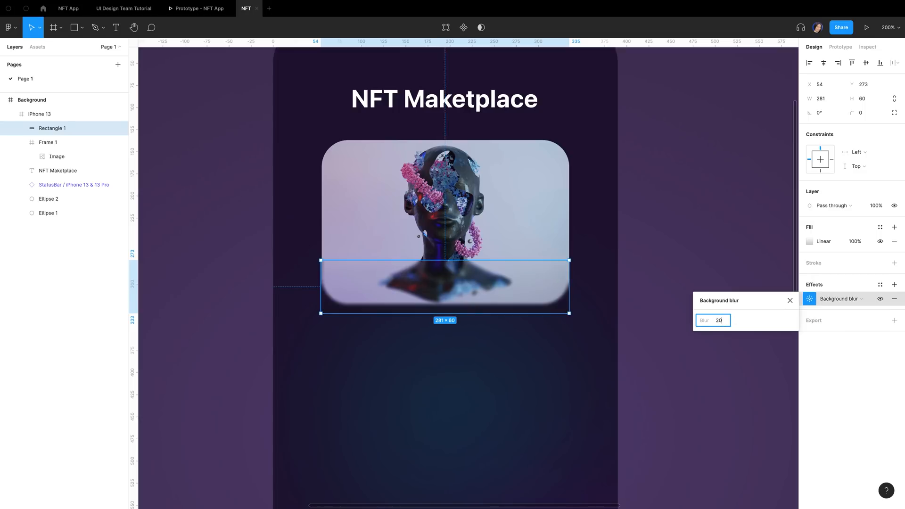
{"action": "key", "text": "Return"}
Step: Add a second effect to the overlay rectangle, a layer blur, and increase its blur amount to soften the edges
{"action": "left_click", "coordinate": [893, 284]}
{"action": "left_click", "coordinate": [837, 300]}
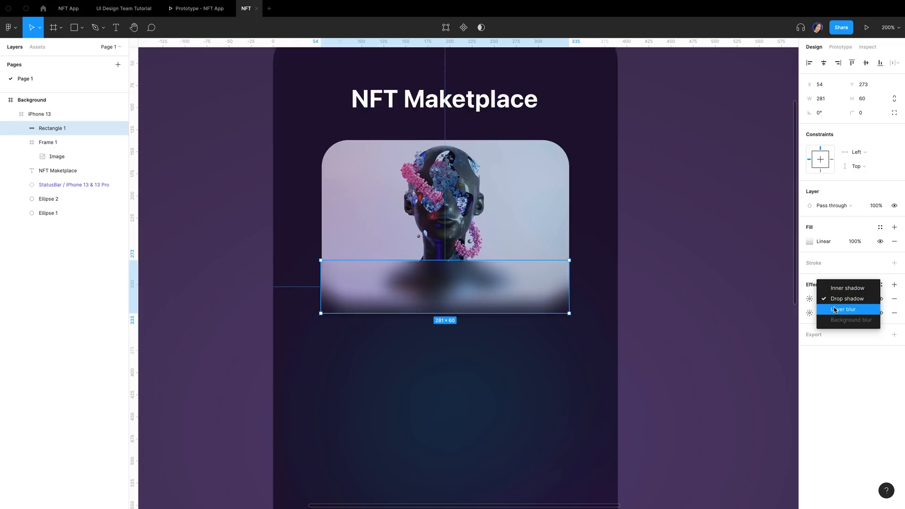
{"action": "left_click", "coordinate": [835, 310]}
{"action": "left_click", "coordinate": [809, 299]}
{"action": "left_click", "coordinate": [720, 324]}
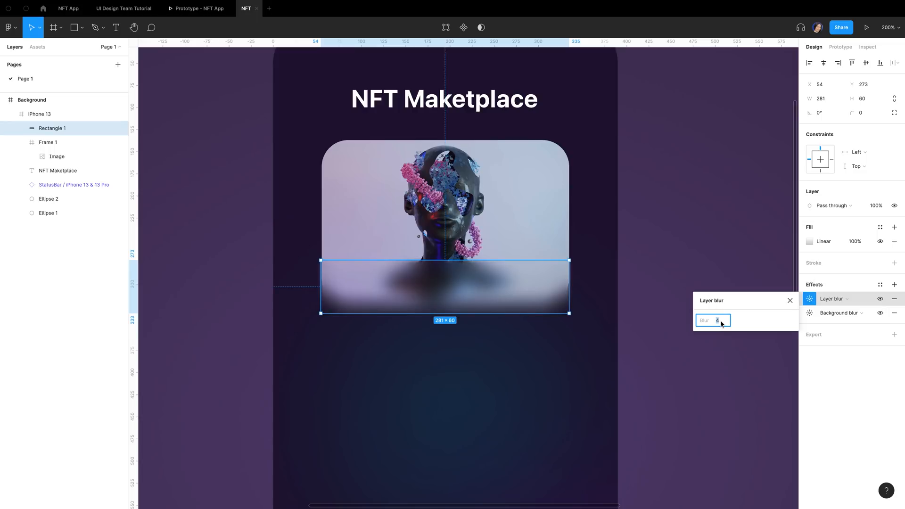
Step: Move the overlay rectangle into Frame 1 above the image, with the frame clipping its content
{"action": "left_click", "coordinate": [72, 142]}
{"action": "left_click", "coordinate": [73, 133]}
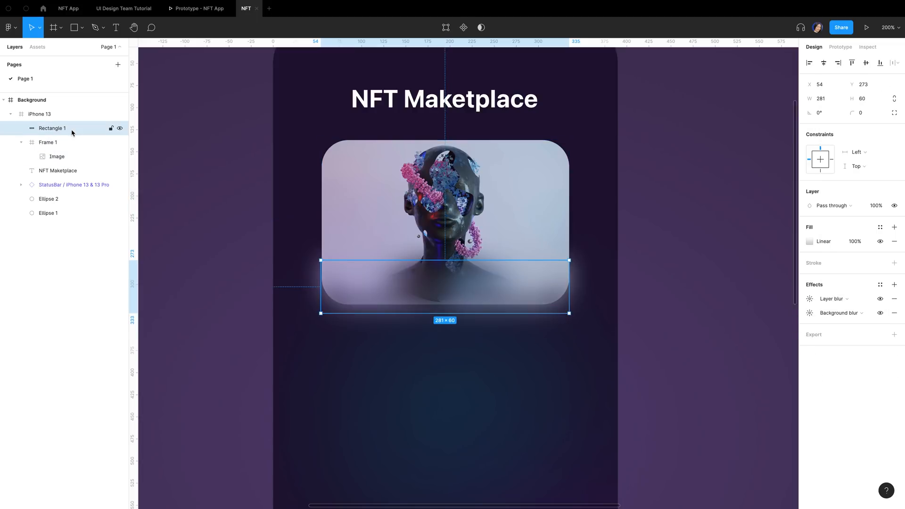
{"action": "mouse_move", "coordinate": [68, 131]}
{"action": "left_mouse_down"}
{"action": "mouse_move", "coordinate": [61, 123]}
{"action": "mouse_move", "coordinate": [63, 142]}
{"action": "left_mouse_up"}
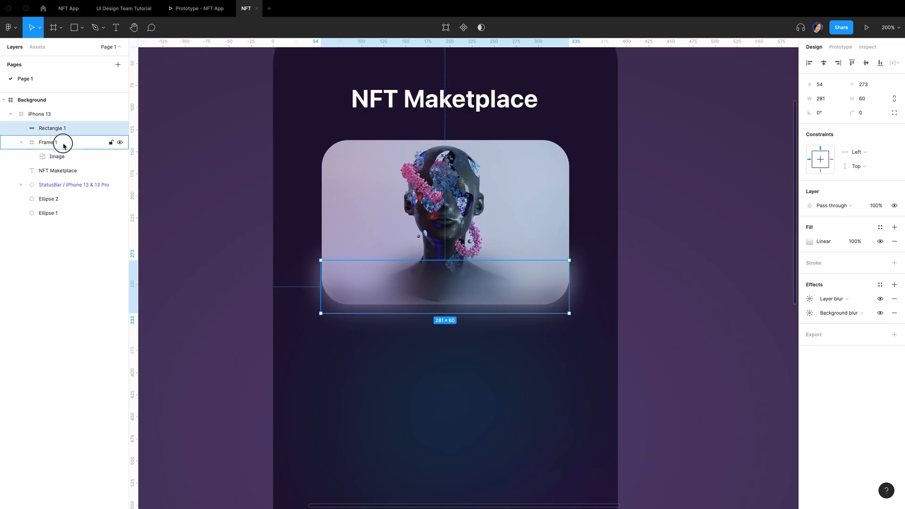
{"action": "left_click", "coordinate": [93, 158]}
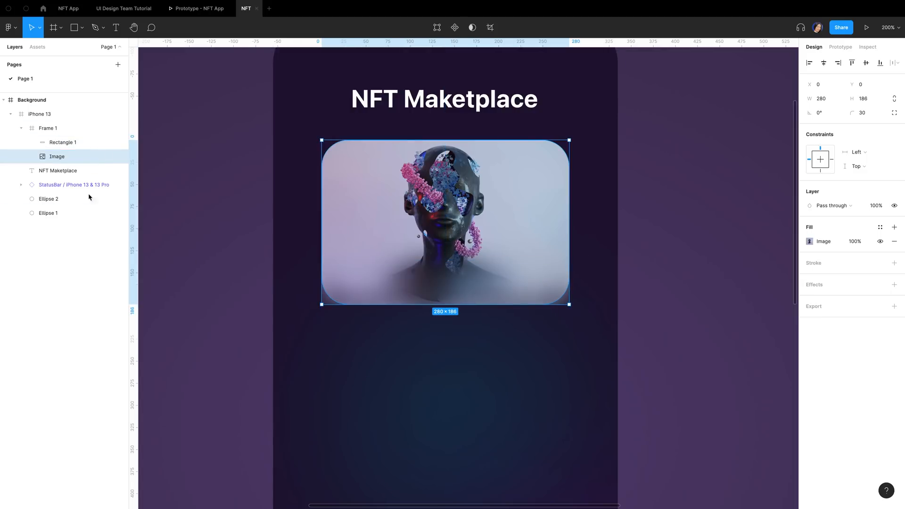
Step: Set the corner radius of the image's frame to 30
{"action": "left_click", "coordinate": [71, 128]}
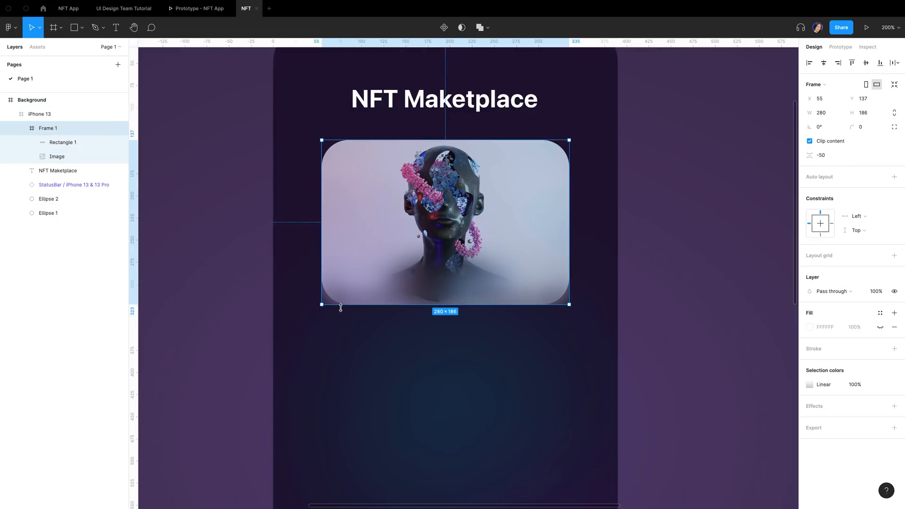
{"action": "left_click", "coordinate": [869, 128]}
{"action": "type", "text": "30"}
{"action": "key", "text": "Return"}
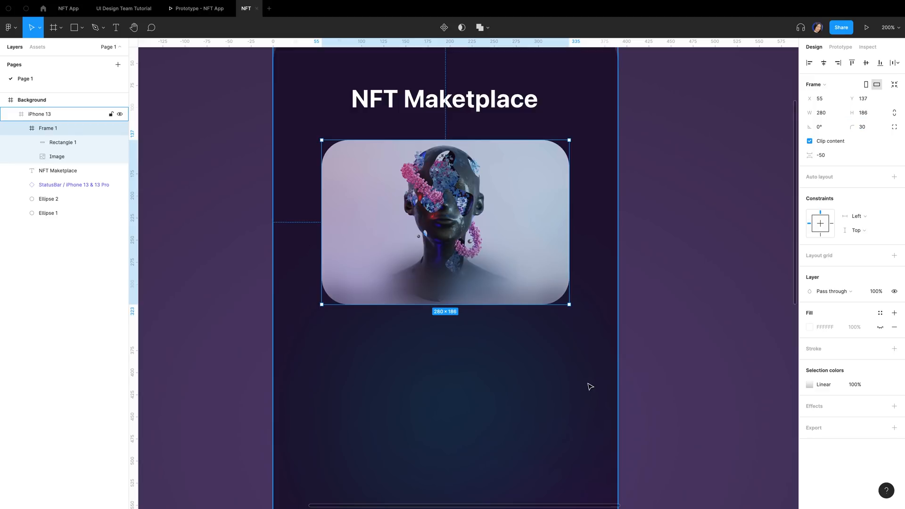
{"action": "key", "text": "Escape"}
{"action": "left_click", "coordinate": [509, 281]}
Step: Rename the image's frame as Art
{"action": "left_click", "coordinate": [52, 129]}
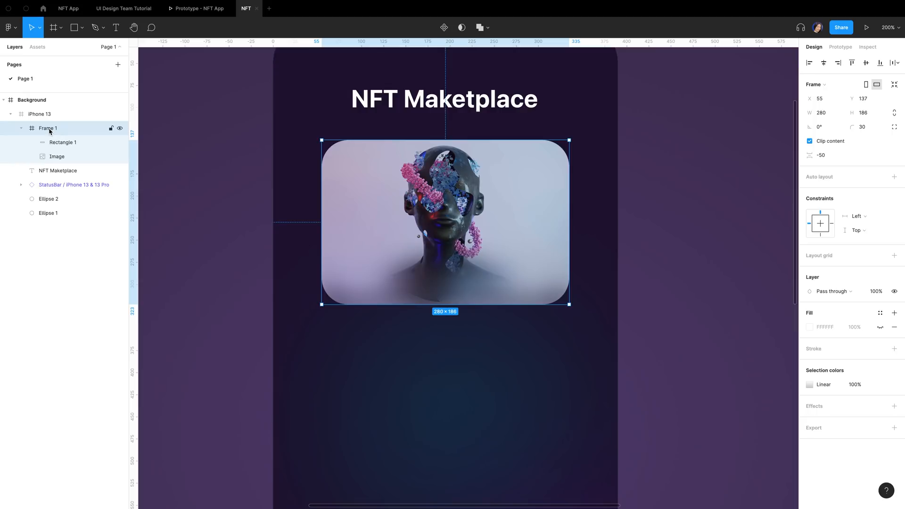
{"action": "double_click", "coordinate": [47, 128]}
{"action": "type", "text": "Art"}
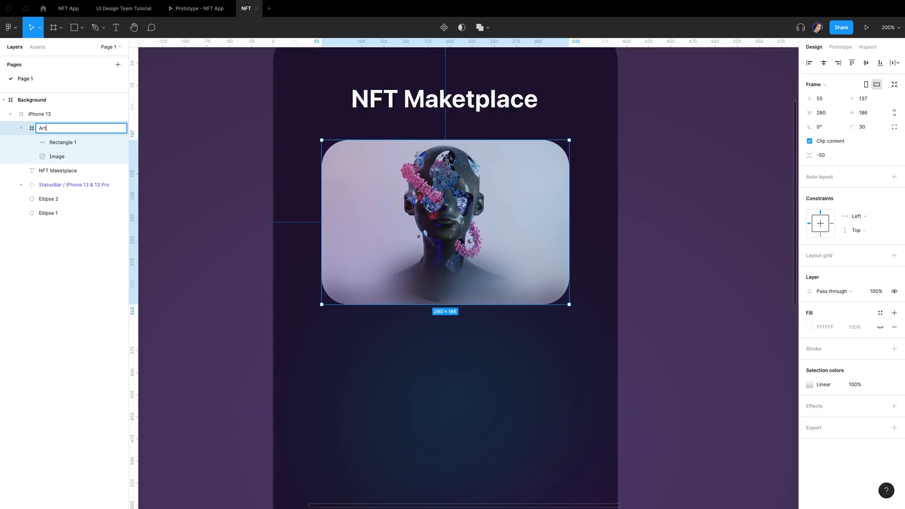
Step: Add the text "Art" over the lower part of the card, inside the Art frame
{"action": "left_click", "coordinate": [60, 142]}
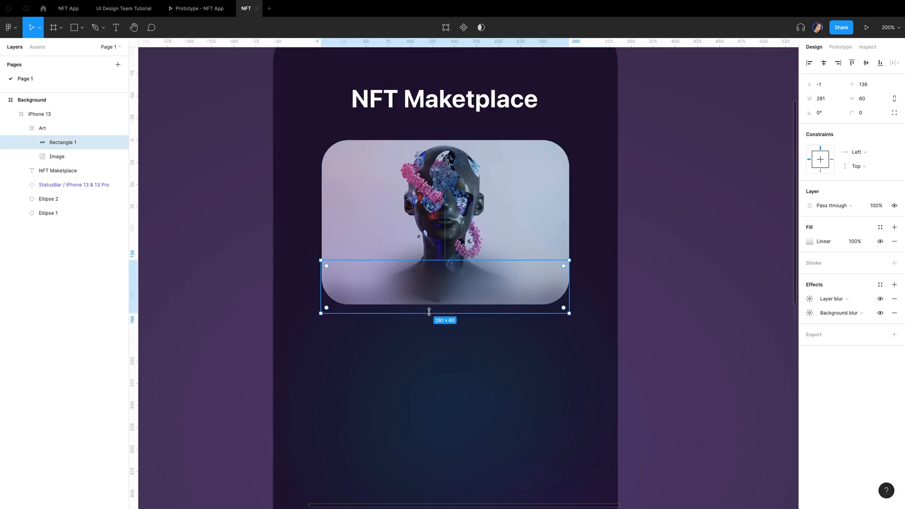
{"action": "key", "text": "t"}
{"action": "left_click", "coordinate": [434, 285]}
{"action": "type", "text": "Art"}
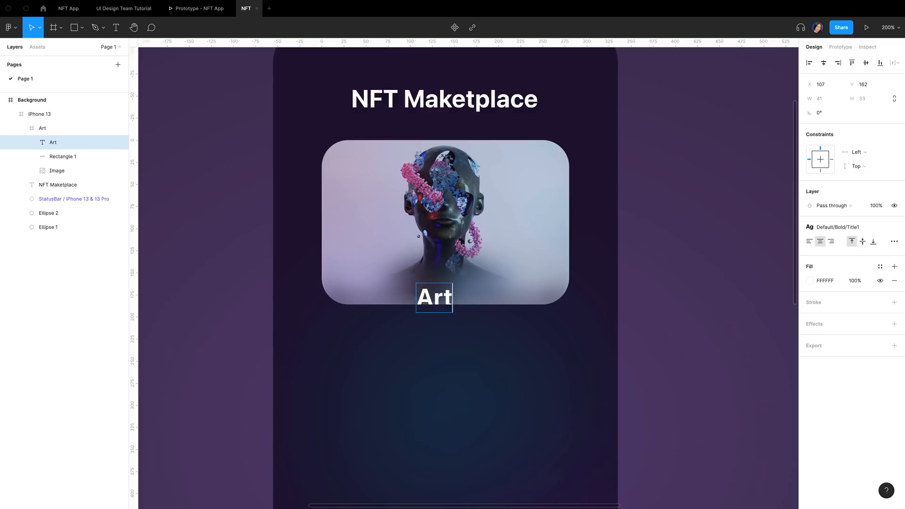
{"action": "key", "text": "Escape"}
Step: Apply the Title2 text style to the Art label and centre it horizontally and vertically in the card
{"action": "left_click", "coordinate": [859, 229]}
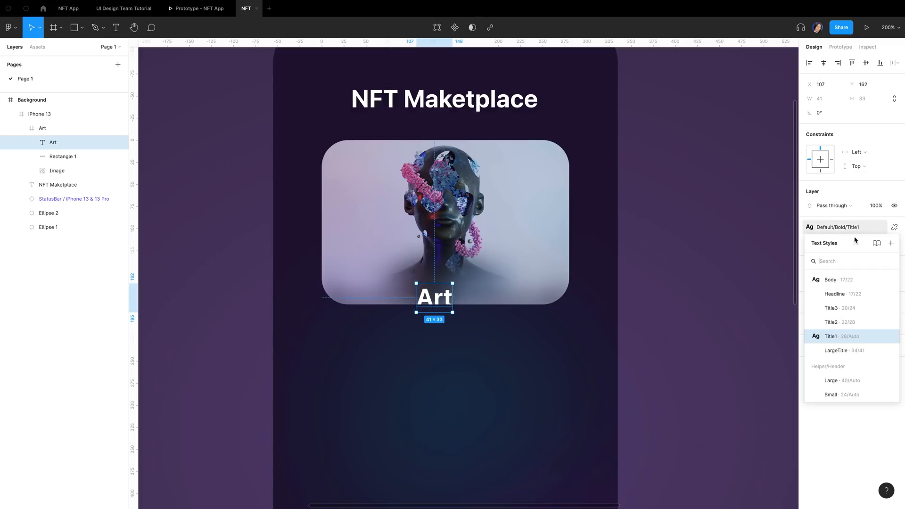
{"action": "left_click", "coordinate": [833, 326]}
{"action": "left_click", "coordinate": [823, 62]}
{"action": "left_click", "coordinate": [865, 63]}
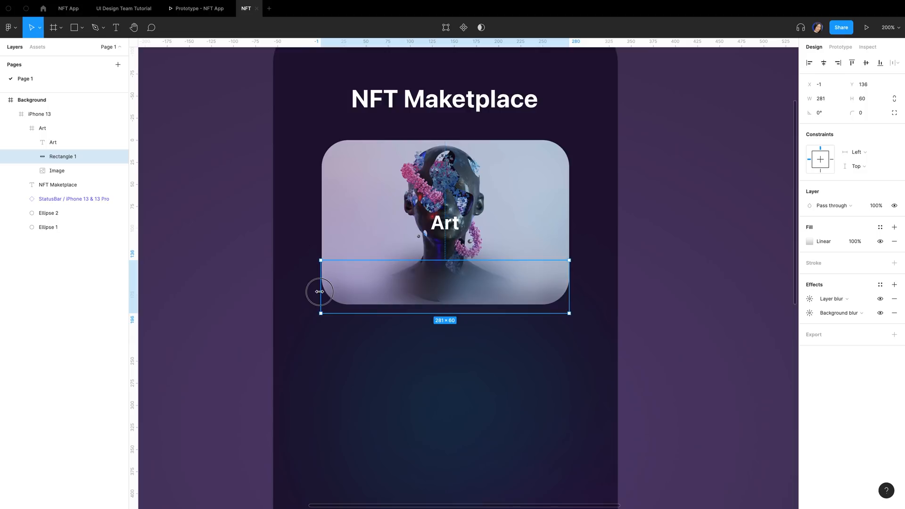
Step: Widen the blurred rectangle to about 325 px and wrap it in a new frame together with the Art label
{"action": "left_click_drag", "start_coordinate": [320, 291], "coordinate": [298, 294]}
{"action": "left_click_drag", "start_coordinate": [569, 285], "coordinate": [587, 285]}
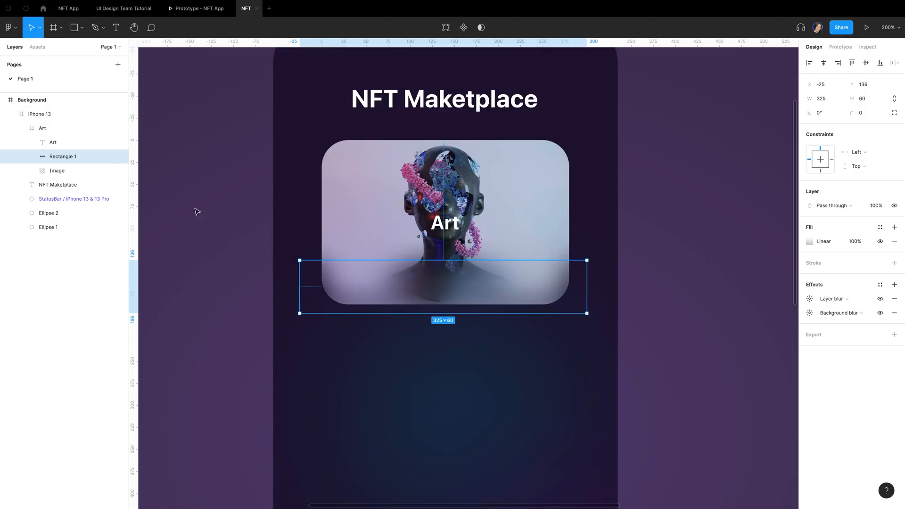
{"action": "right_click", "coordinate": [83, 157]}
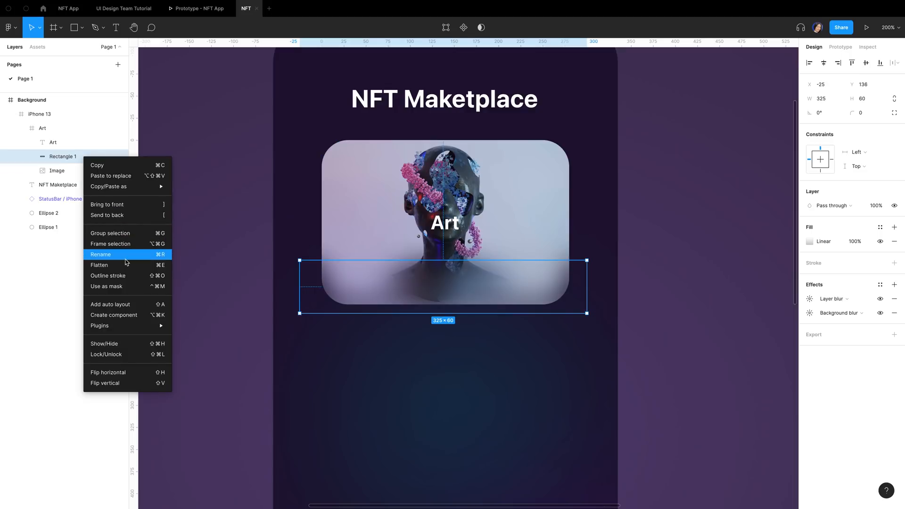
{"action": "left_click", "coordinate": [122, 244]}
{"action": "left_click", "coordinate": [55, 144]}
{"action": "left_click_drag", "start_coordinate": [57, 143], "coordinate": [69, 158]}
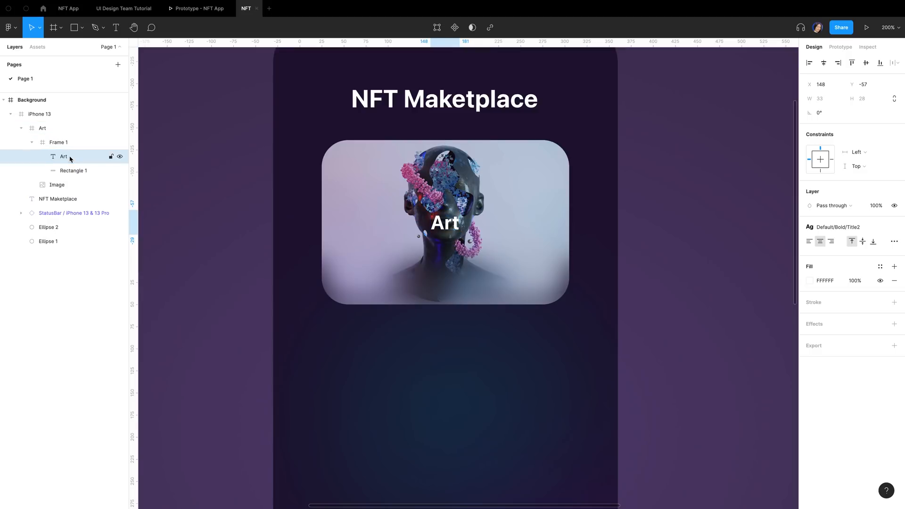
Step: Centre the Art label in its new frame and align that frame to the lower edge of the card
{"action": "left_click", "coordinate": [823, 63]}
{"action": "left_click", "coordinate": [866, 63]}
{"action": "key", "text": "Escape"}
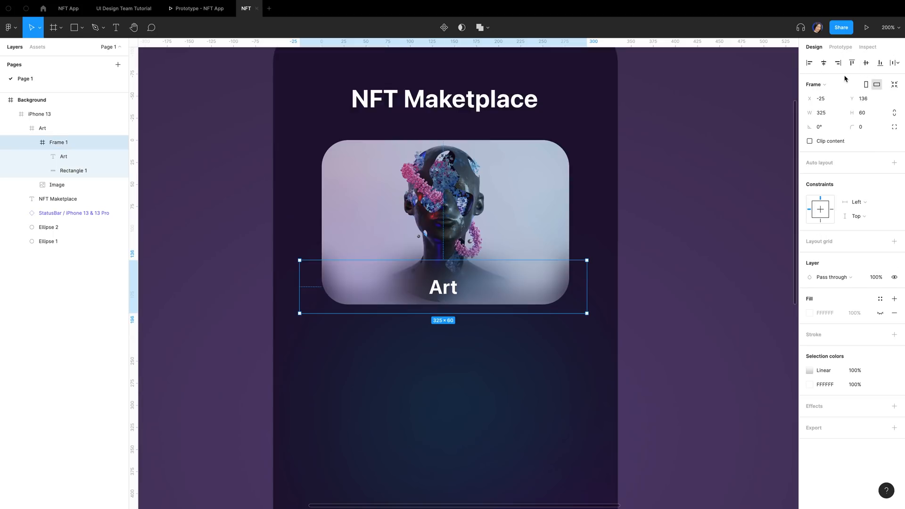
{"action": "left_click", "coordinate": [880, 63]}
Step: Extend the lower edge of the blurred rectangle 20 px downward to Y 80 by editing its vector points
{"action": "left_click", "coordinate": [398, 296]}
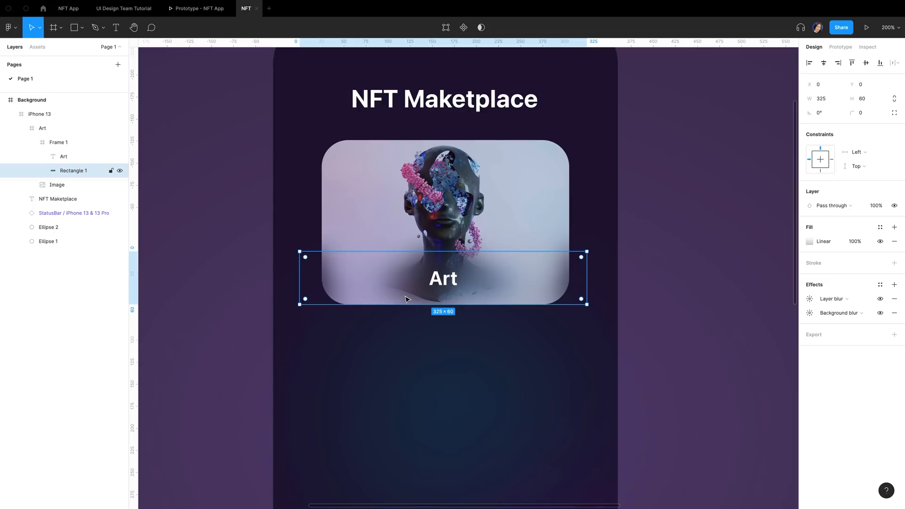
{"action": "double_click", "coordinate": [405, 299]}
{"action": "mouse_move", "coordinate": [287, 285]}
{"action": "left_mouse_down"}
{"action": "mouse_move", "coordinate": [385, 315]}
{"action": "mouse_move", "coordinate": [588, 342]}
{"action": "mouse_move", "coordinate": [613, 335]}
{"action": "left_mouse_up"}
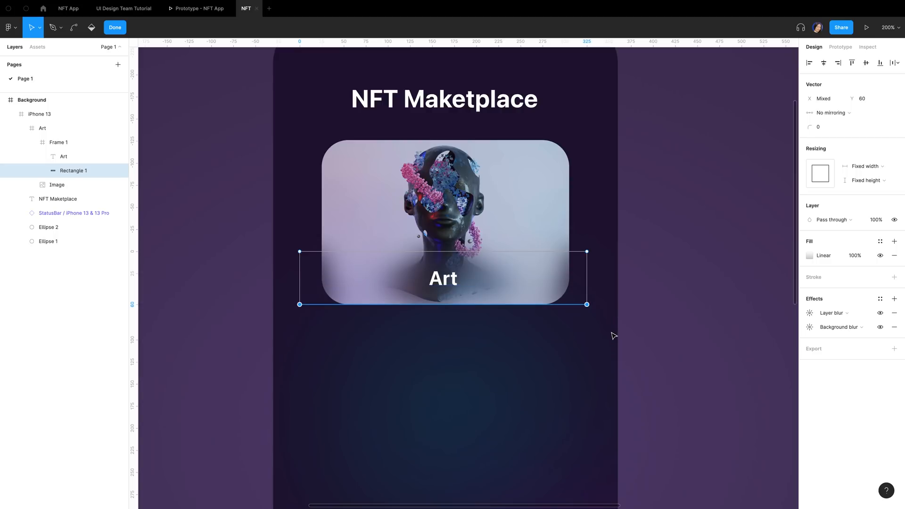
{"action": "key", "text": "shift+Down"}
{"action": "key", "text": "shift+Down"}
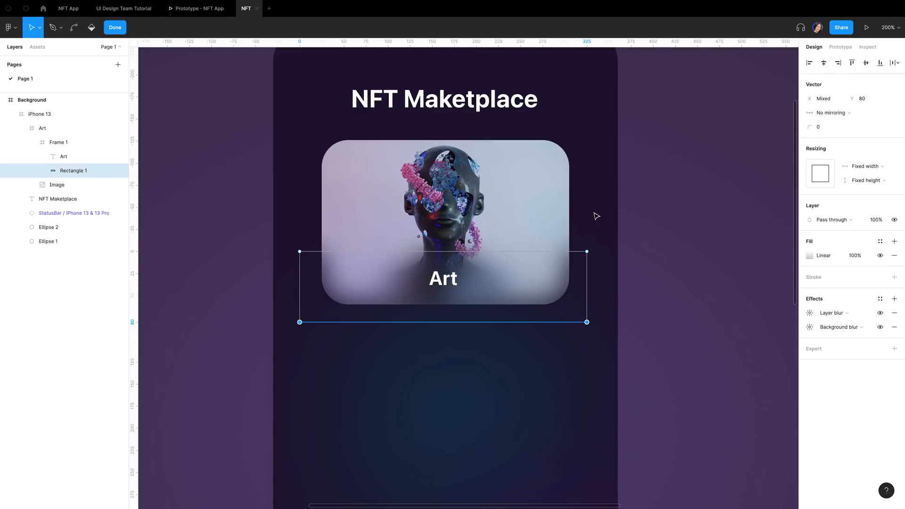
{"action": "key", "text": "Escape"}
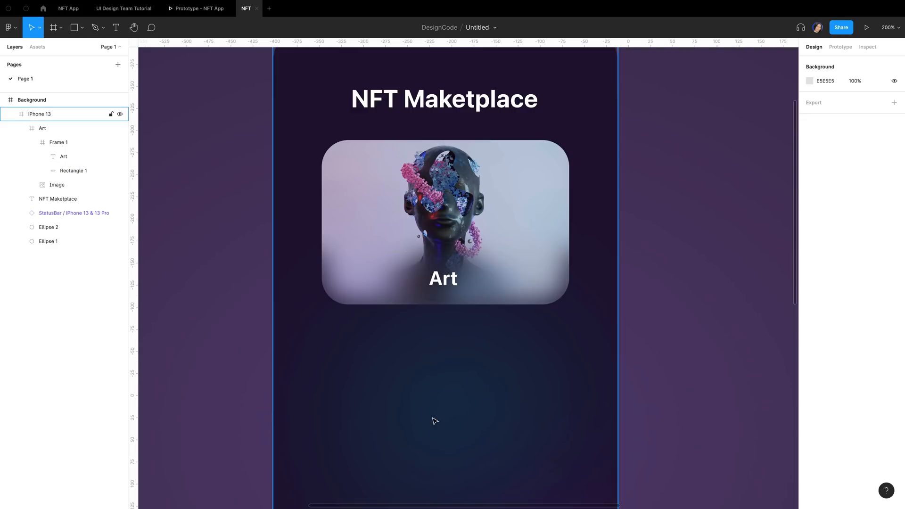
Step: Rename the frame holding the Art label and blurred rectangle as Title
{"action": "left_click", "coordinate": [61, 142]}
{"action": "double_click", "coordinate": [59, 142]}
{"action": "key", "text": "BackSpace"}
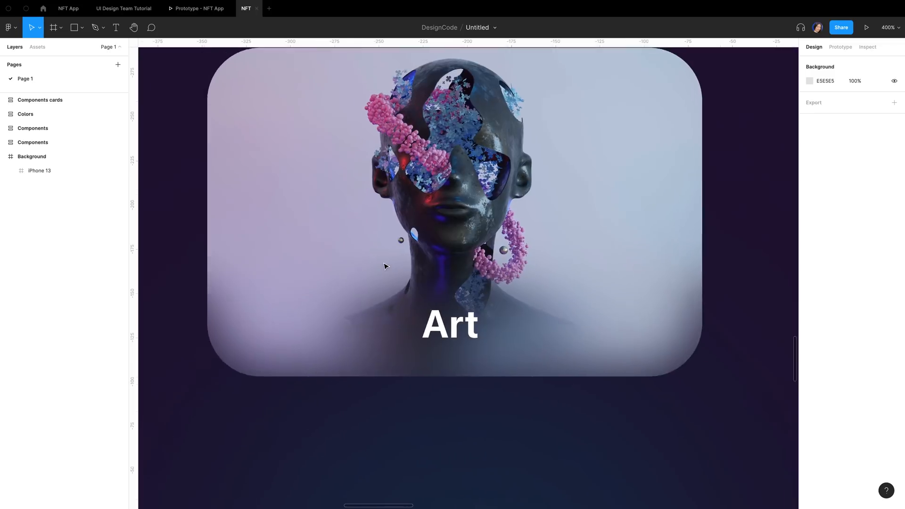
{"action": "scroll", "coordinate": [584, 146], "scroll_direction": "up", "scroll_amount": 2}
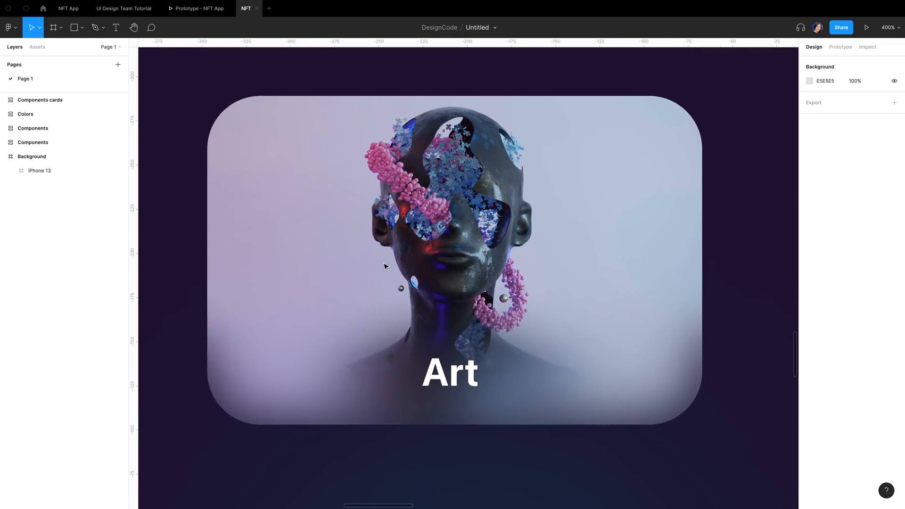
{"action": "left_click", "coordinate": [609, 168]}
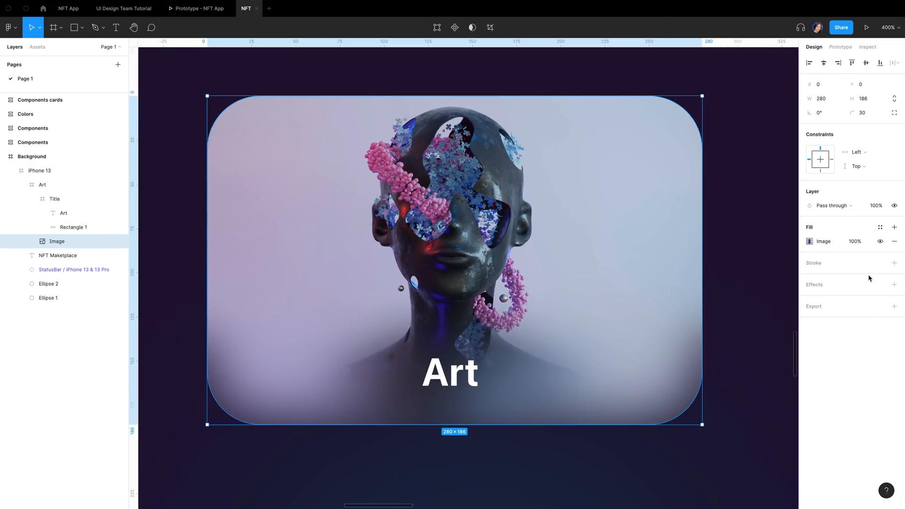
{"action": "left_click", "coordinate": [893, 263]}
{"action": "left_click", "coordinate": [809, 277]}
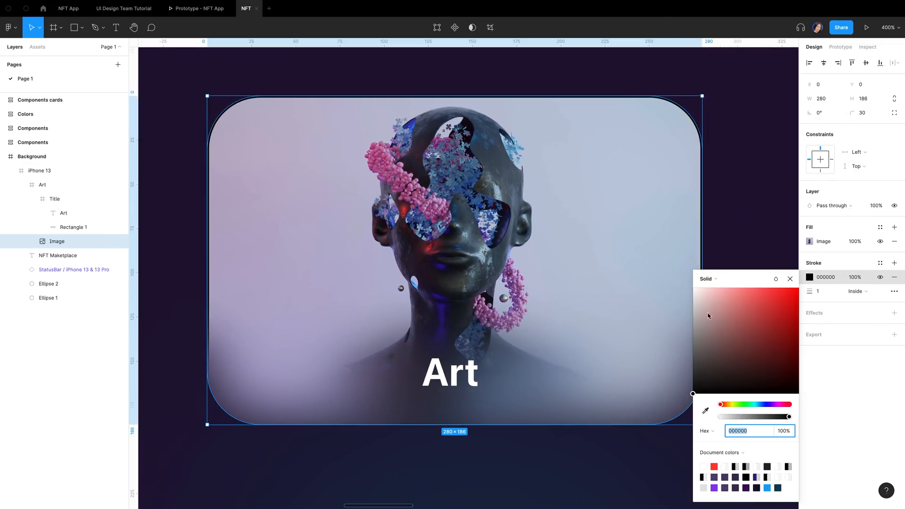
{"action": "left_click_drag", "start_coordinate": [715, 311], "coordinate": [678, 297]}
{"action": "left_click", "coordinate": [776, 277]}
{"action": "left_click", "coordinate": [780, 401]}
{"action": "left_click_drag", "start_coordinate": [755, 417], "coordinate": [746, 419]}
Step: Add a white (FFFFFF) inside stroke at 20% opacity to the Art card frame and open the stroke's blend mode options
{"action": "left_click", "coordinate": [63, 185]}
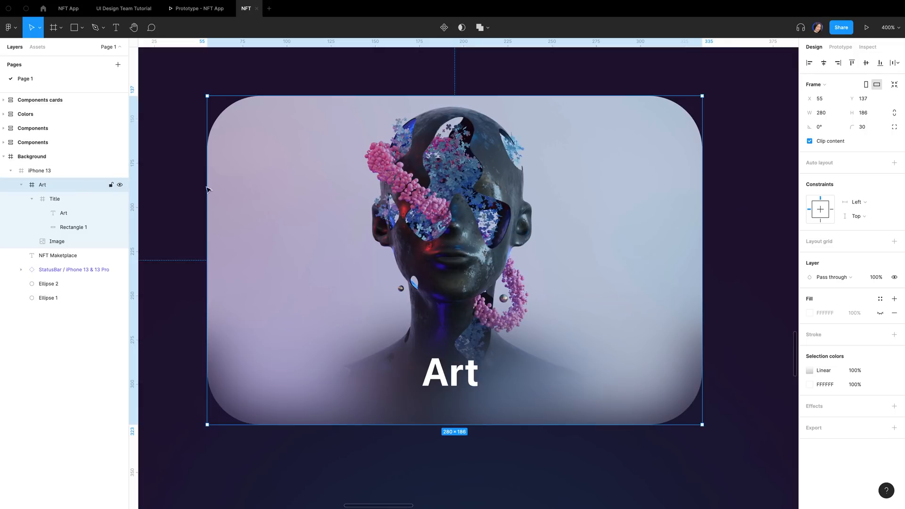
{"action": "left_click", "coordinate": [74, 198]}
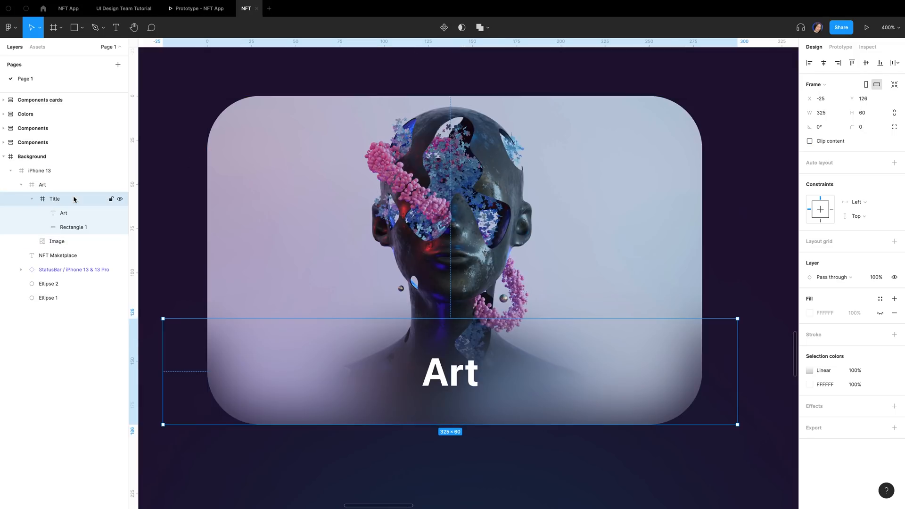
{"action": "left_click", "coordinate": [65, 188]}
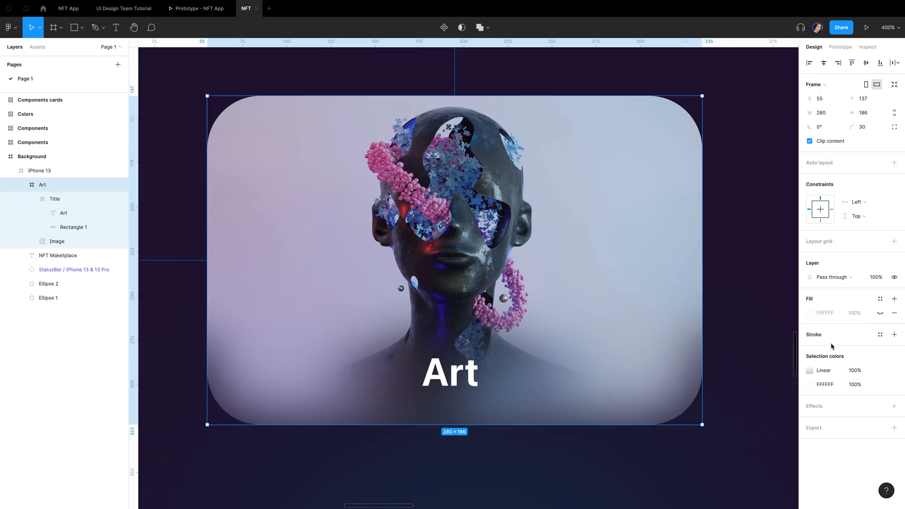
{"action": "left_click", "coordinate": [894, 336]}
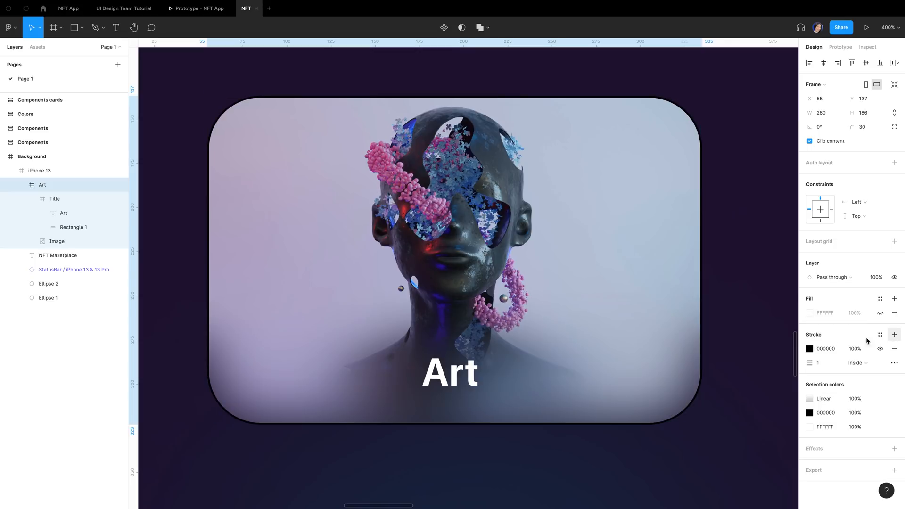
{"action": "left_click", "coordinate": [810, 349]}
{"action": "left_click_drag", "start_coordinate": [715, 362], "coordinate": [665, 275]}
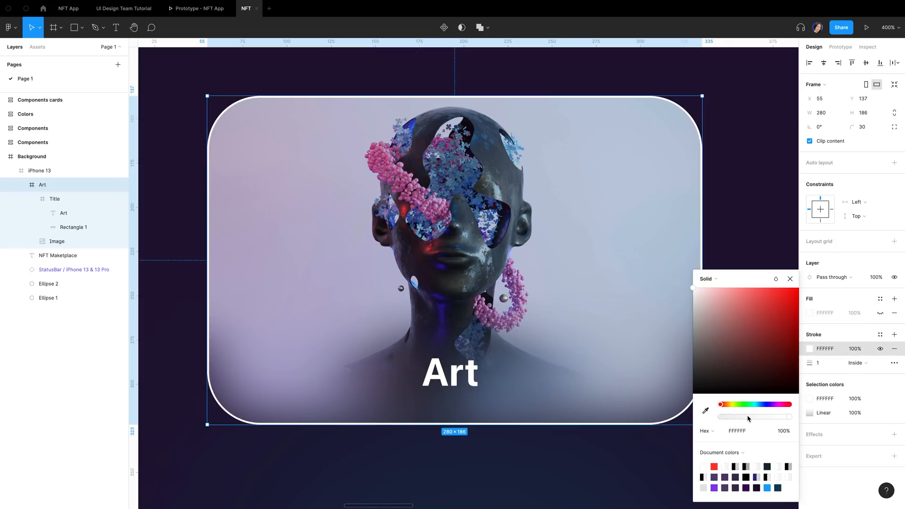
{"action": "left_click", "coordinate": [855, 349]}
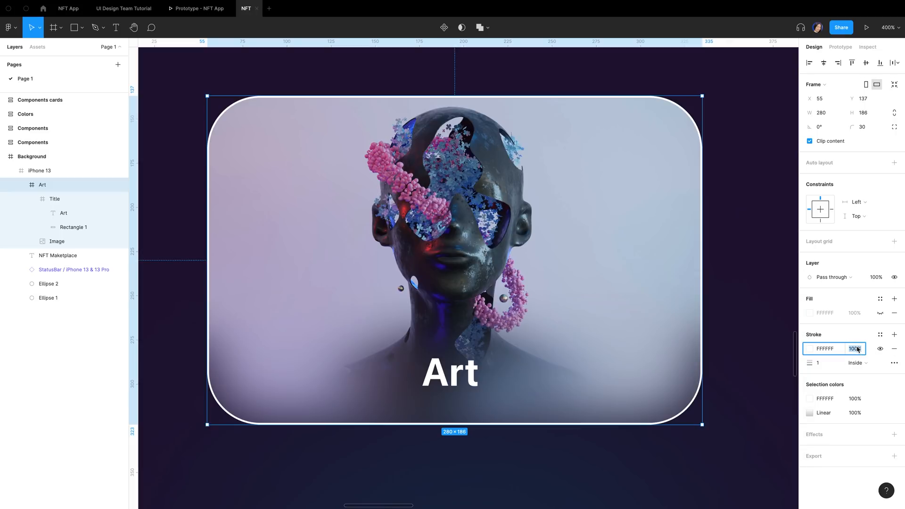
{"action": "type", "text": "20"}
{"action": "key", "text": "Return"}
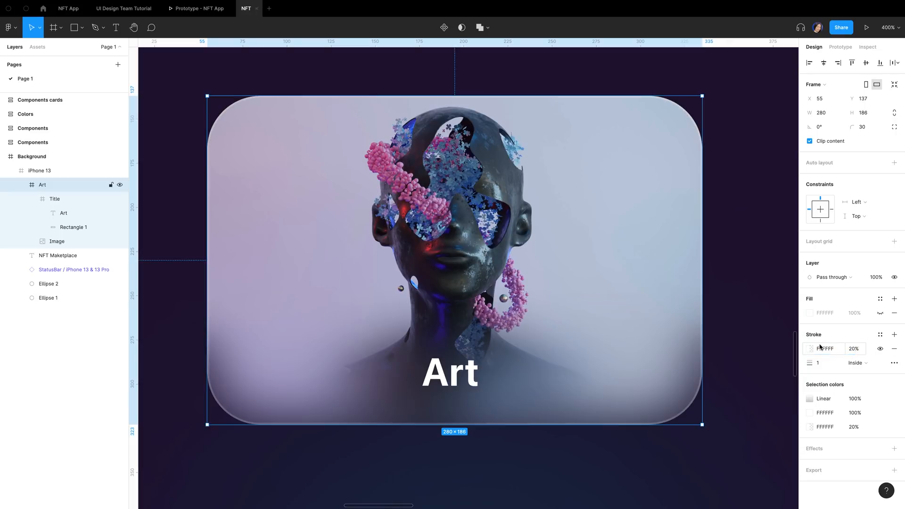
{"action": "left_click", "coordinate": [810, 349]}
{"action": "left_click", "coordinate": [777, 281]}
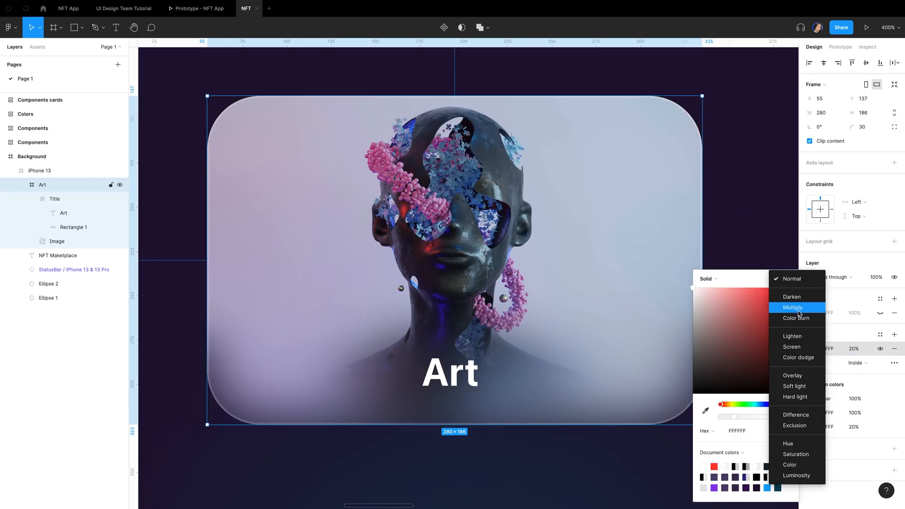
{"action": "left_click", "coordinate": [541, 468]}
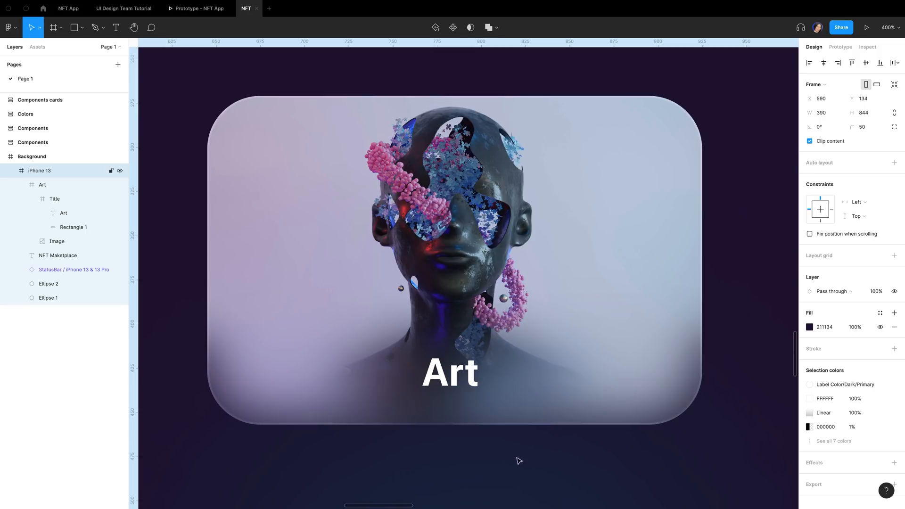
Step: Duplicate the Art card, group both copies and arrange them in a horizontal auto layout
{"action": "key", "text": "minus"}
{"action": "left_click", "coordinate": [36, 187]}
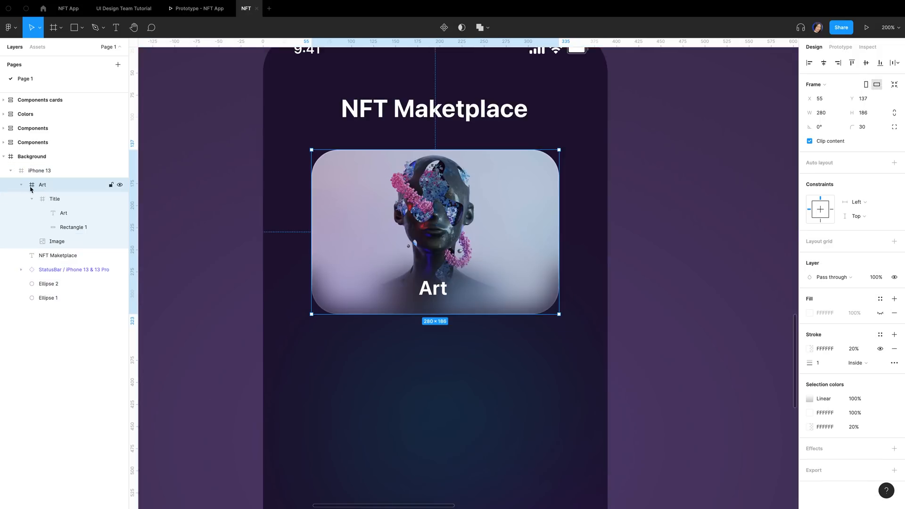
{"action": "left_click", "coordinate": [22, 185]}
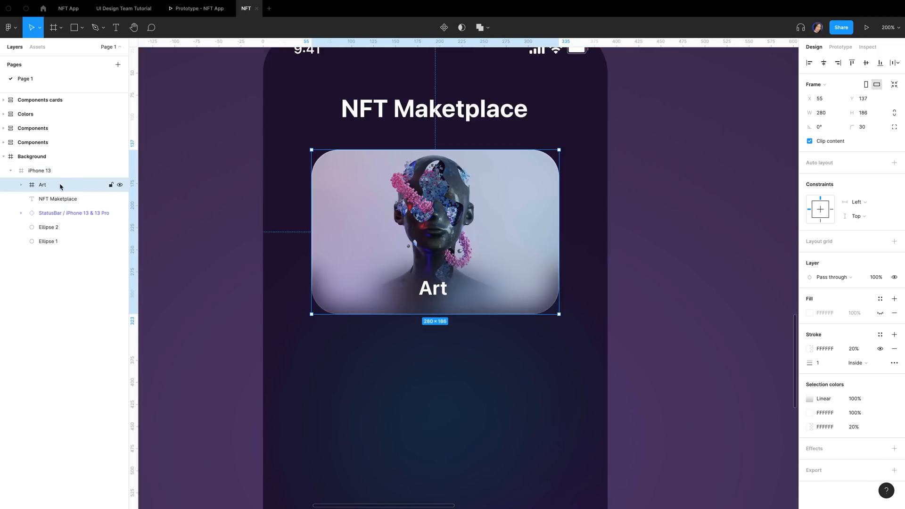
{"action": "key", "text": "ctrl+d"}
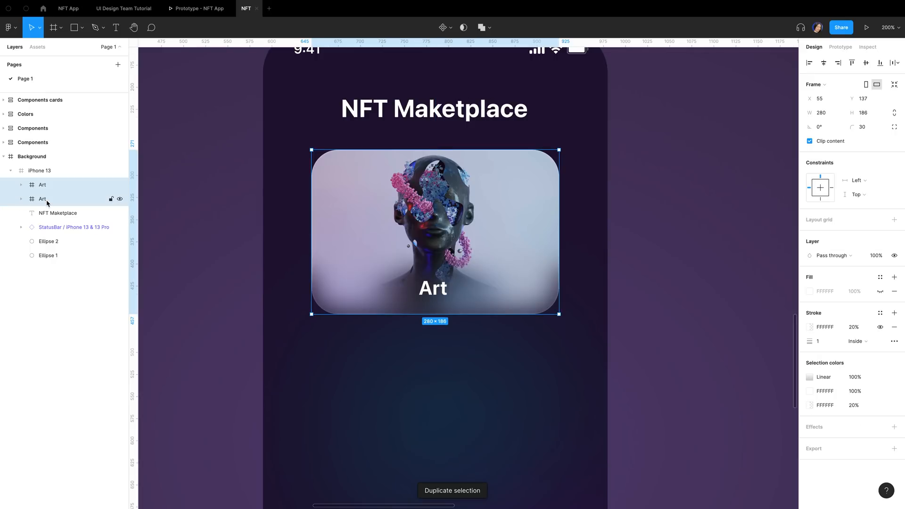
{"action": "key", "text": "ctrl+g"}
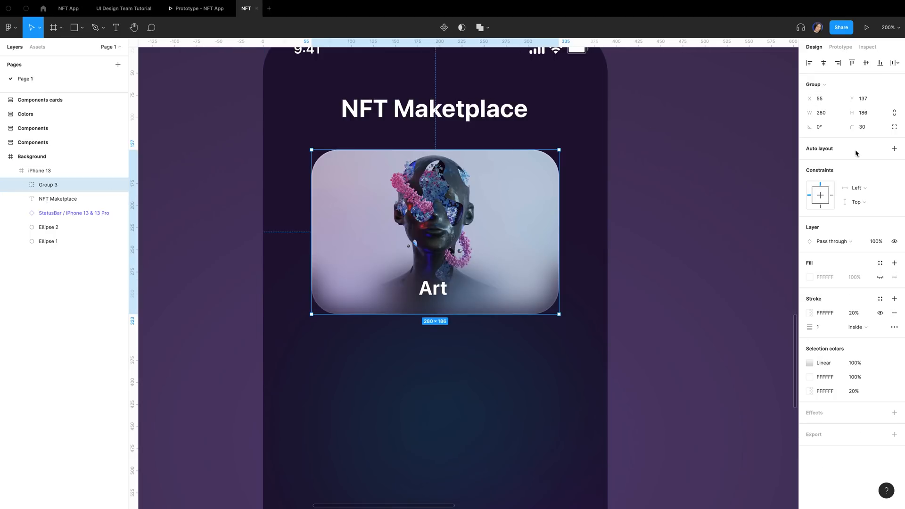
{"action": "left_click", "coordinate": [894, 149]}
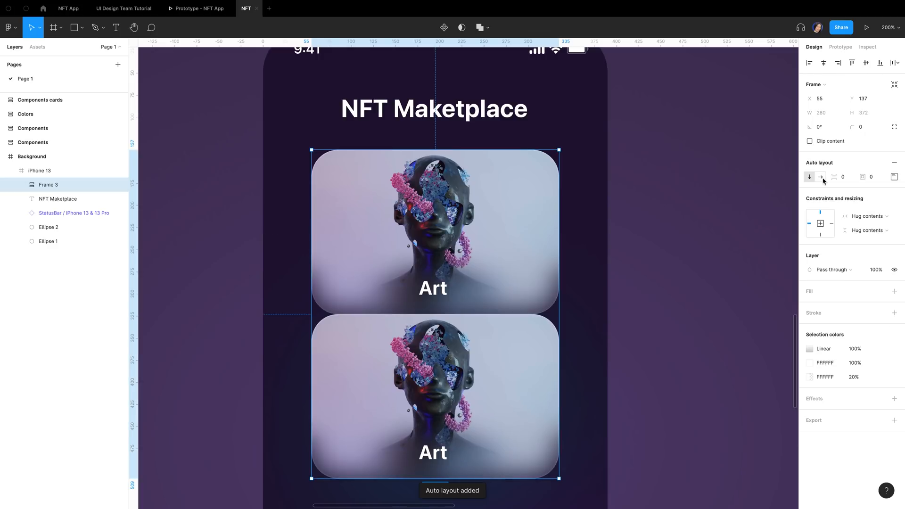
{"action": "left_click", "coordinate": [820, 177]}
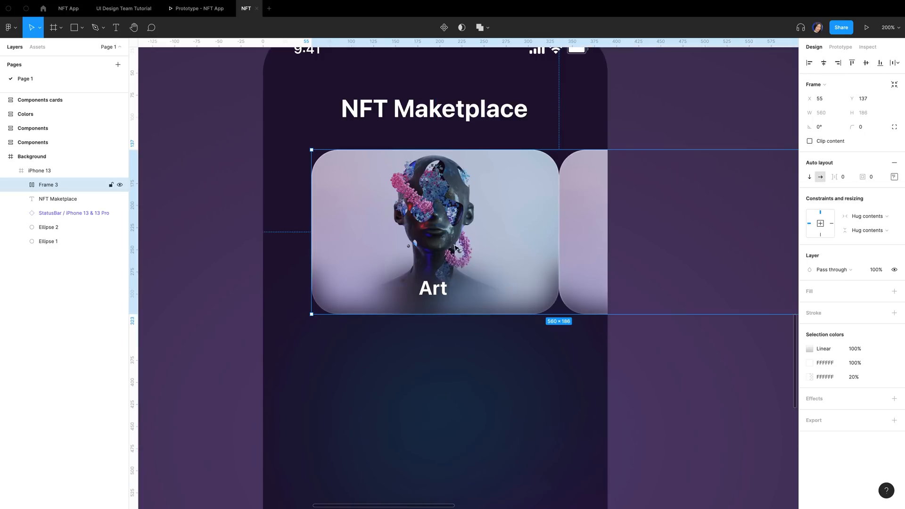
Step: Replace the image fill of the first card with the blue swirled-sphere picture from the NFT img folder
{"action": "left_click", "coordinate": [449, 243], "text": "super"}
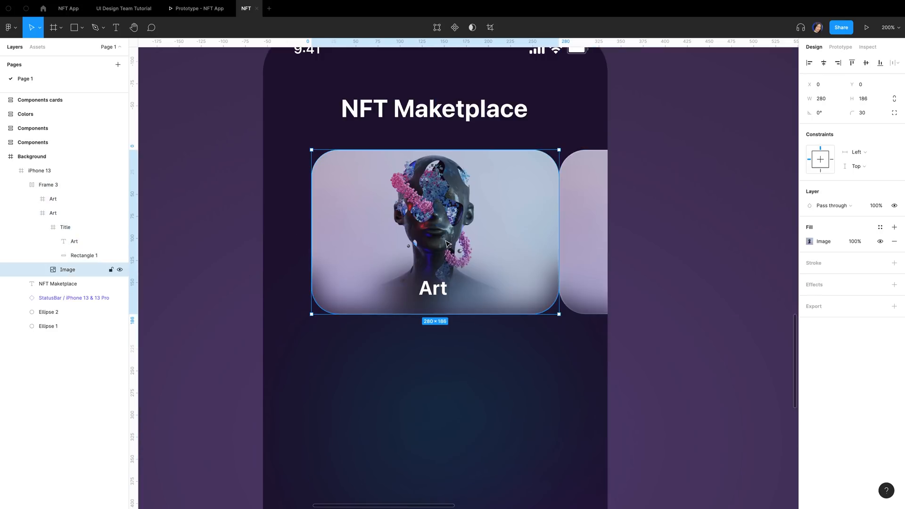
{"action": "left_click", "coordinate": [810, 242]}
{"action": "left_click", "coordinate": [745, 306]}
{"action": "left_click", "coordinate": [430, 276]}
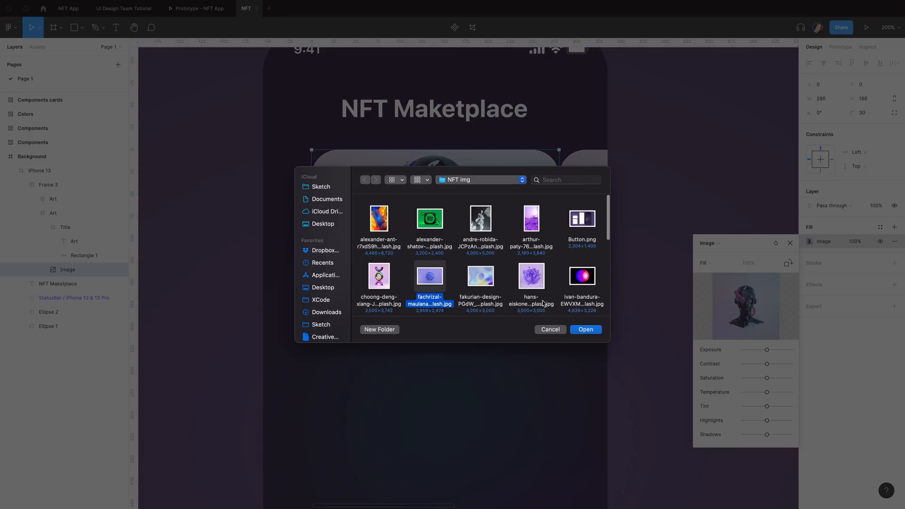
{"action": "left_click", "coordinate": [585, 329]}
Step: Change the label on the sphere card to "Abstract"
{"action": "left_click", "coordinate": [428, 309]}
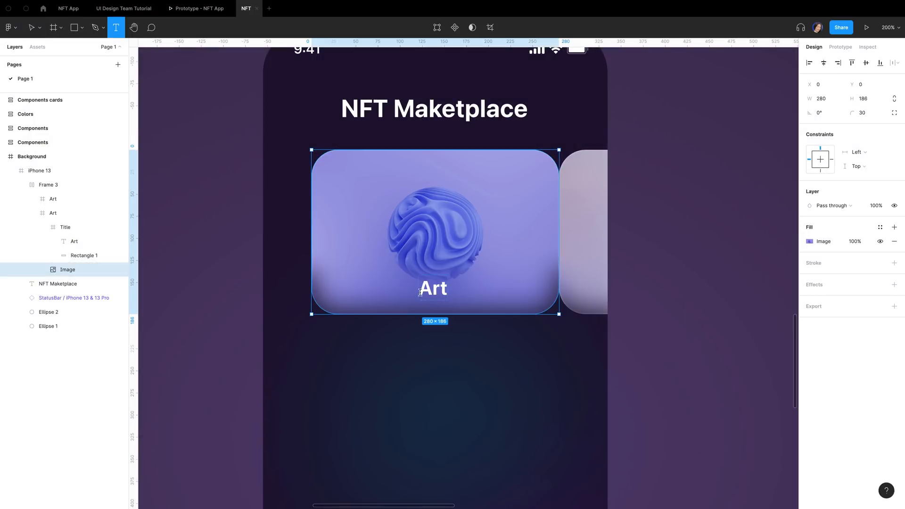
{"action": "left_click", "coordinate": [436, 289]}
{"action": "key", "text": "Return"}
{"action": "type", "text": "Ab"}
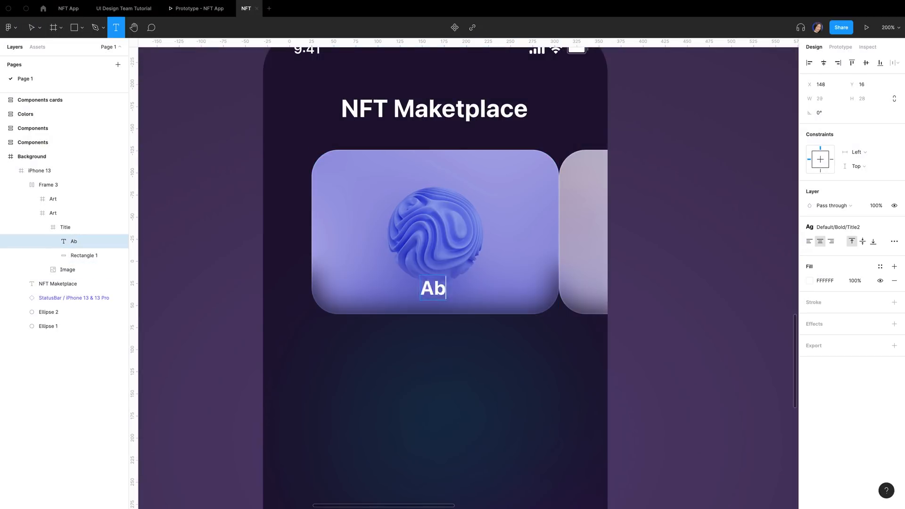
{"action": "type", "text": "stract"}
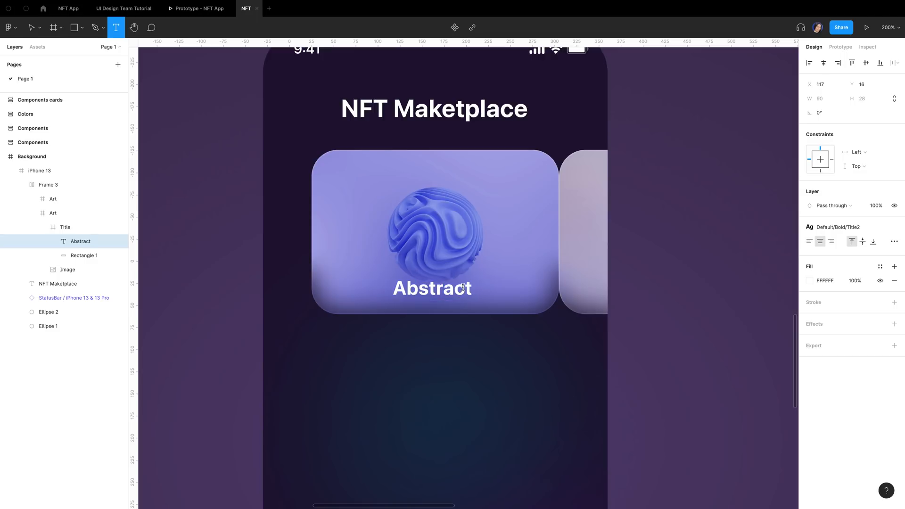
{"action": "key", "text": "Escape"}
{"action": "left_click", "coordinate": [320, 359]}
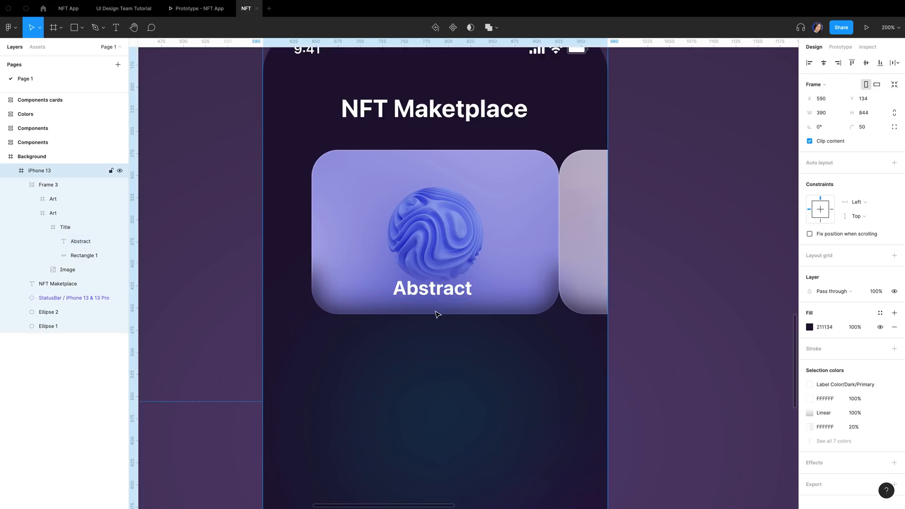
{"action": "left_click", "coordinate": [457, 194]}
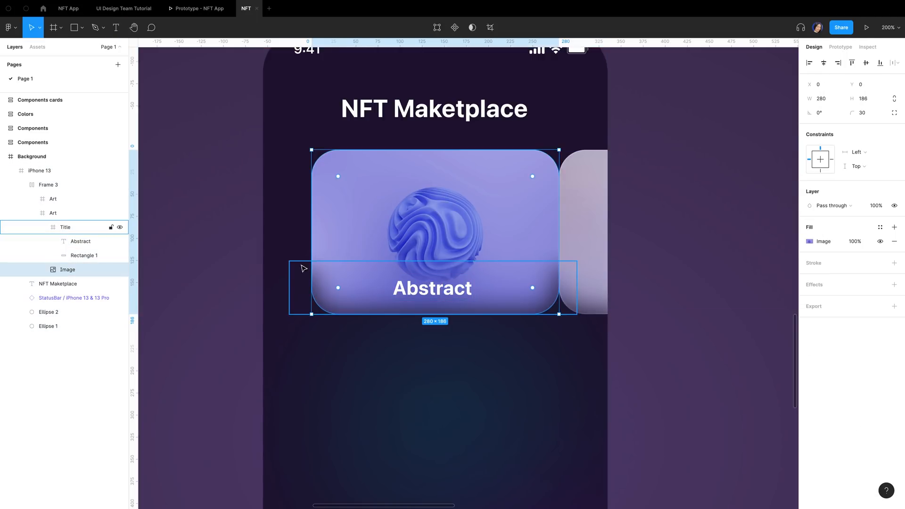
{"action": "left_click", "coordinate": [59, 214]}
{"action": "left_click", "coordinate": [32, 213]}
{"action": "left_click", "coordinate": [59, 199]}
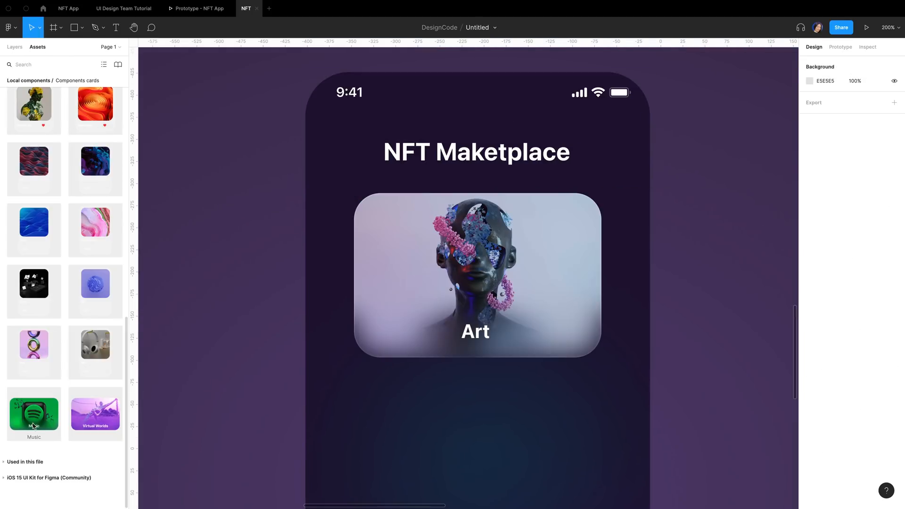
Step: Place the Music and Virtual Worlds card components beside the Art card on the canvas
{"action": "left_click_drag", "start_coordinate": [37, 421], "coordinate": [272, 297]}
{"action": "left_click", "coordinate": [95, 414]}
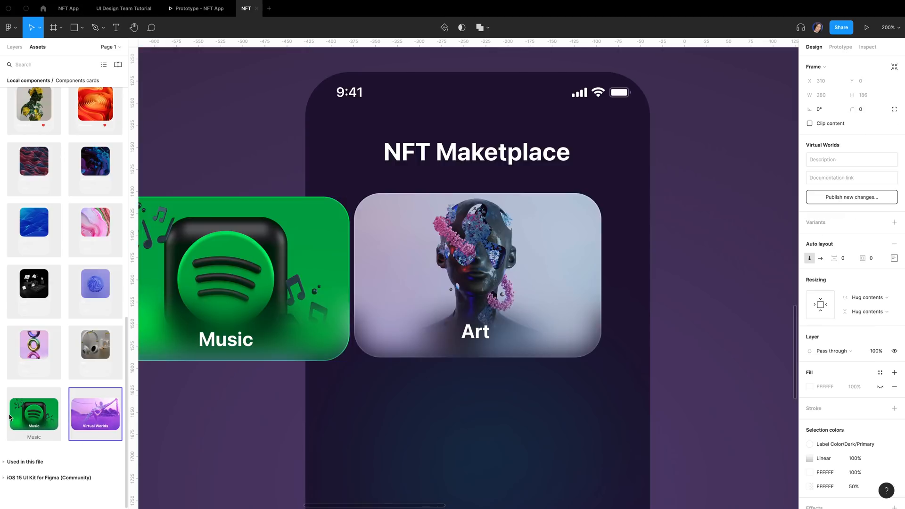
{"action": "left_click_drag", "start_coordinate": [95, 417], "coordinate": [631, 245]}
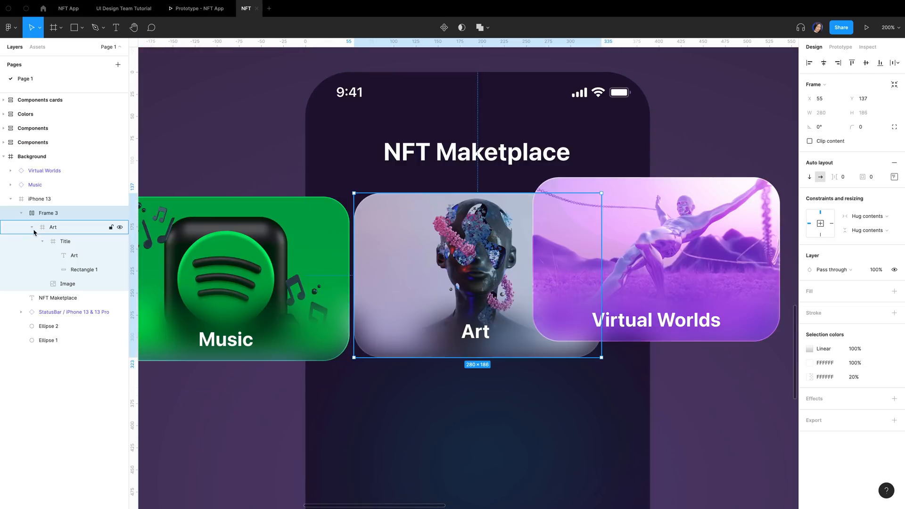
Step: Move the Virtual Worlds and Music cards into Frame 3 together with the Art card
{"action": "left_click", "coordinate": [32, 227]}
{"action": "left_click", "coordinate": [48, 170]}
{"action": "left_click", "coordinate": [46, 185], "text": "shift"}
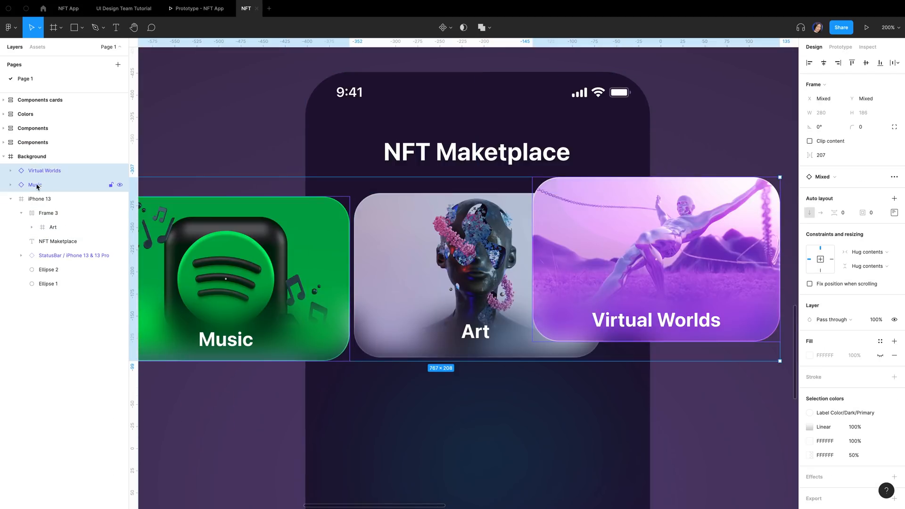
{"action": "left_click_drag", "start_coordinate": [38, 188], "coordinate": [53, 227]}
Step: Group the three category cards and arrange them in a horizontal auto layout with 10 spacing
{"action": "left_click", "coordinate": [55, 229], "text": "shift"}
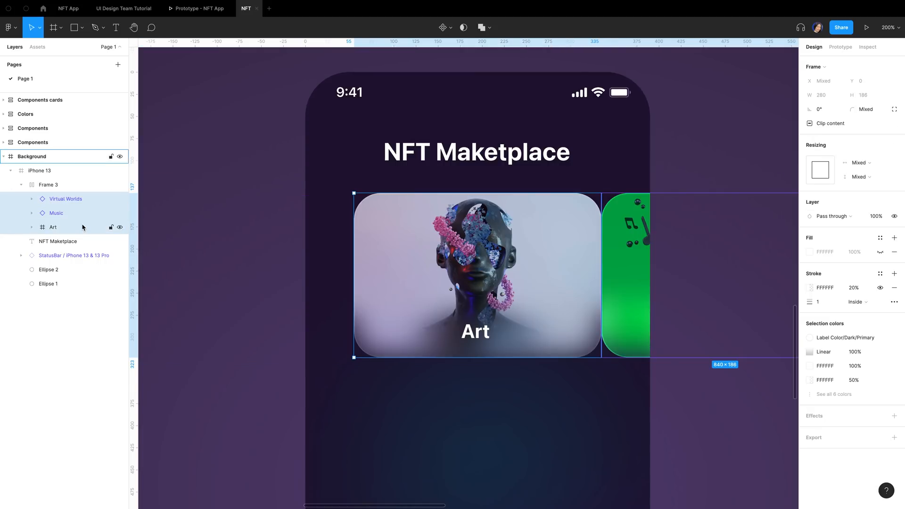
{"action": "key", "text": "ctrl+g"}
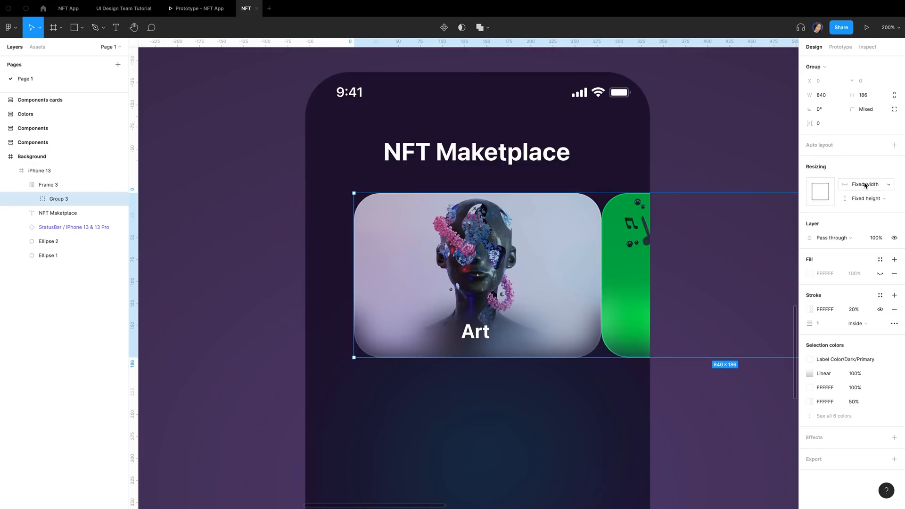
{"action": "left_click", "coordinate": [894, 145]}
{"action": "left_click", "coordinate": [844, 164]}
{"action": "type", "text": "10"}
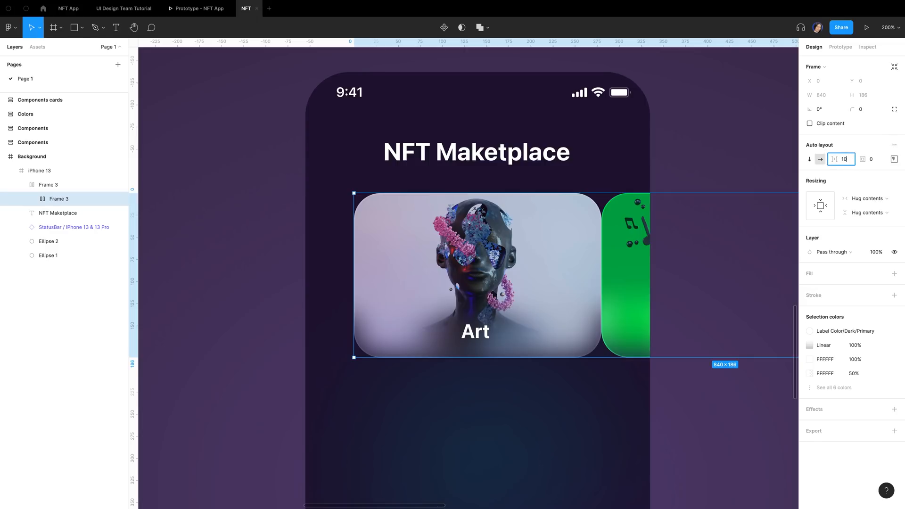
{"action": "key", "text": "Return"}
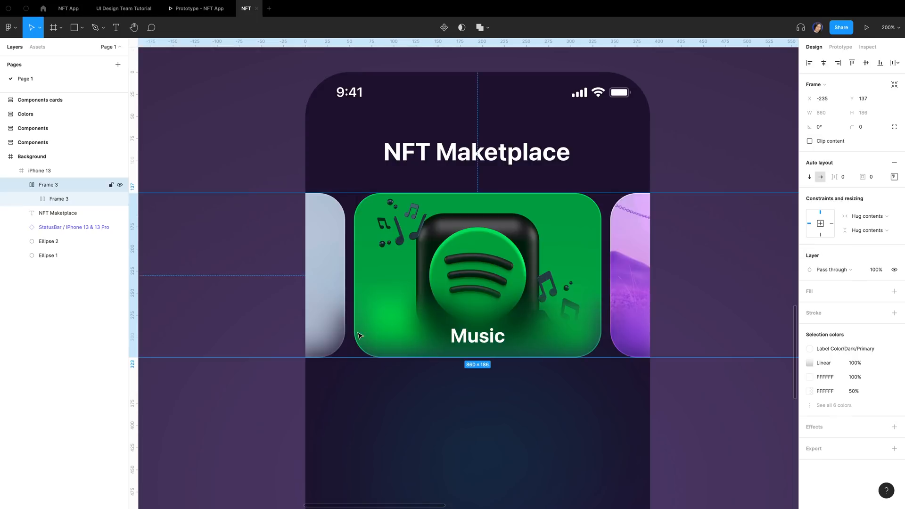
Step: Reorder the card row so the Art card sits between Music and Virtual Worlds
{"action": "scroll", "coordinate": [456, 290], "scroll_direction": "down", "scroll_amount": 3}
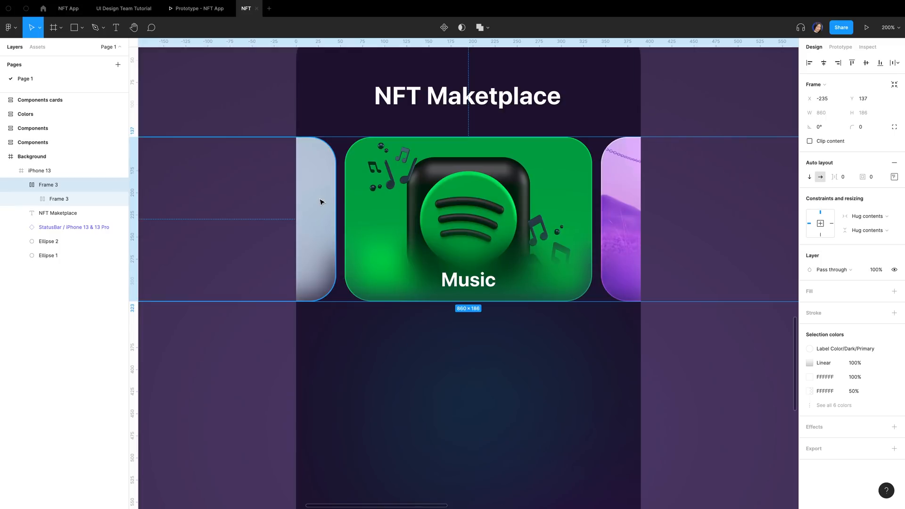
{"action": "left_click", "coordinate": [319, 201], "text": "ctrl"}
{"action": "left_click", "coordinate": [40, 242]}
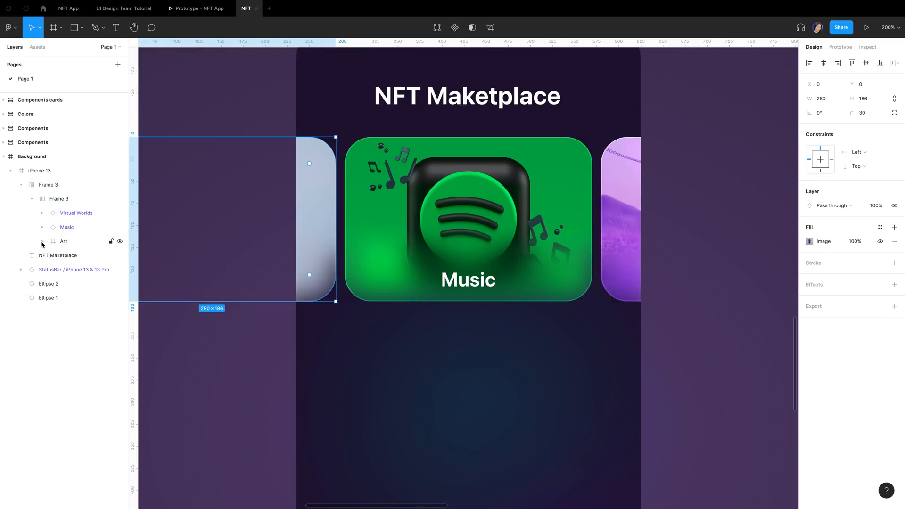
{"action": "left_click_drag", "start_coordinate": [62, 240], "coordinate": [67, 226]}
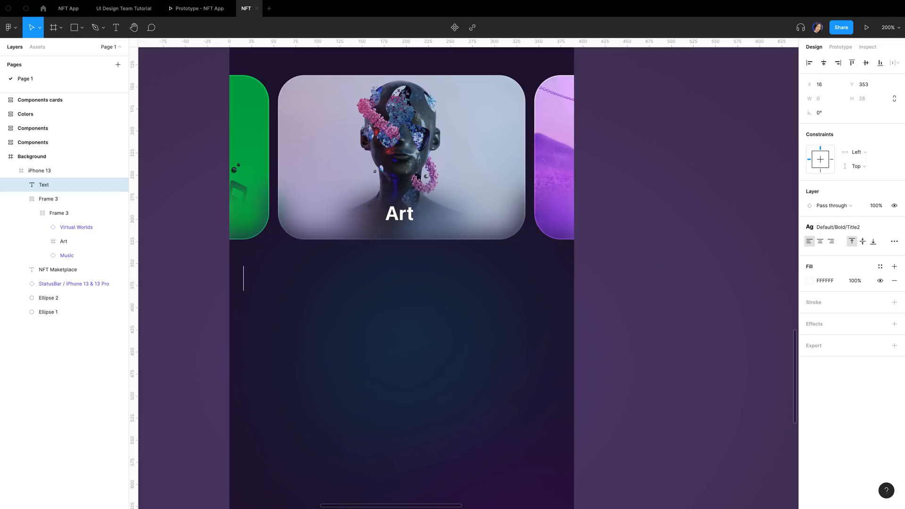
Step: Add the heading "Trending collections" below the card row in the bold Title2 text style
{"action": "type", "text": "Trending c"}
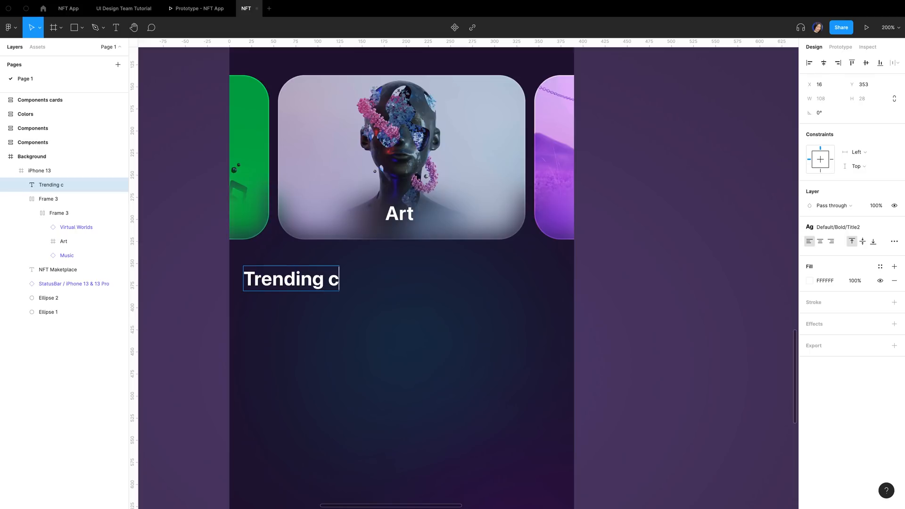
{"action": "type", "text": "ollections"}
{"action": "key", "text": "Escape"}
{"action": "left_click", "coordinate": [837, 227]}
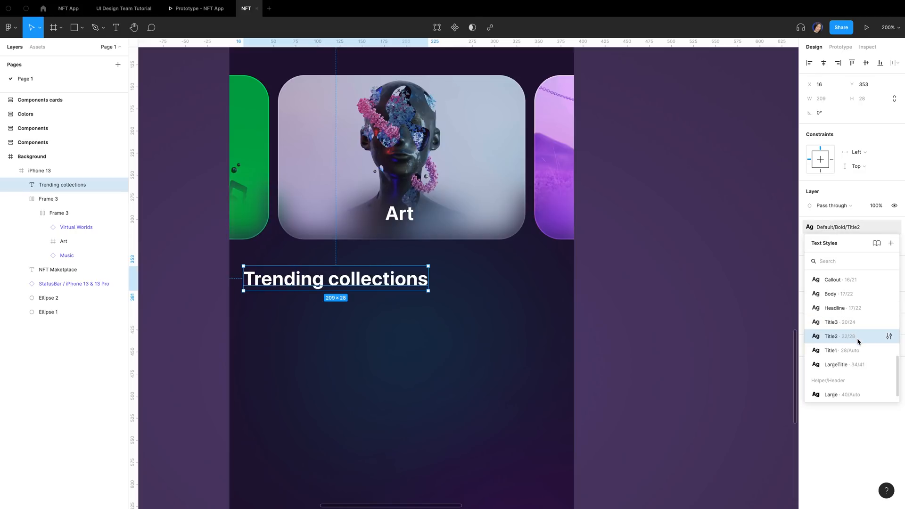
{"action": "left_click", "coordinate": [857, 337]}
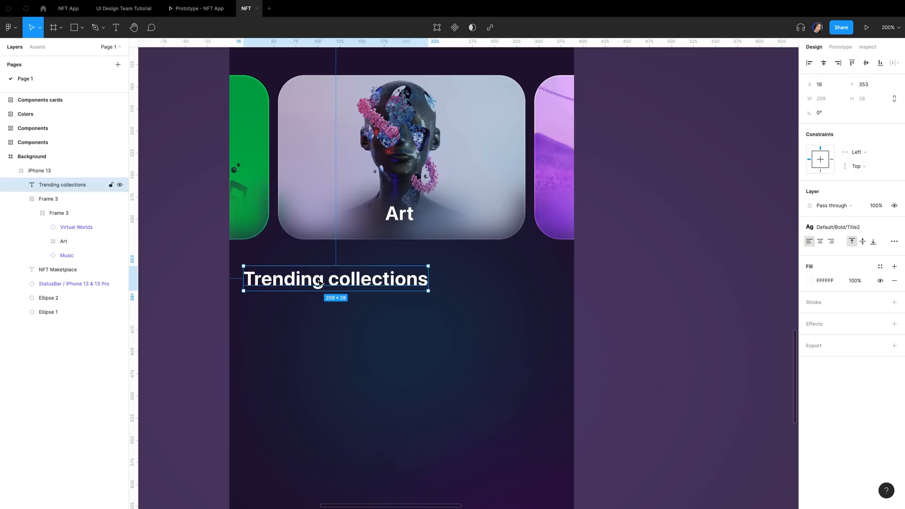
Step: Wrap the "Trending collections" heading in a frame and extend the frame to the phone screen's edges
{"action": "right_click", "coordinate": [69, 184]}
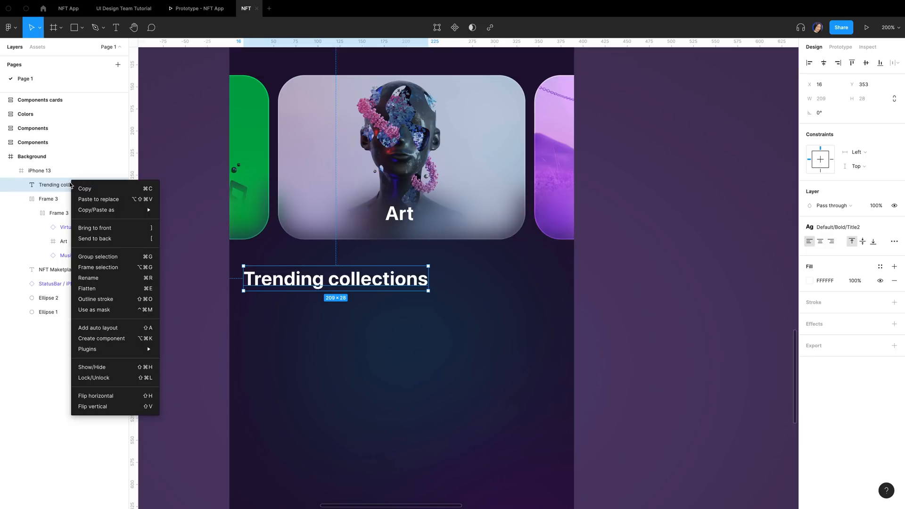
{"action": "left_click", "coordinate": [138, 267]}
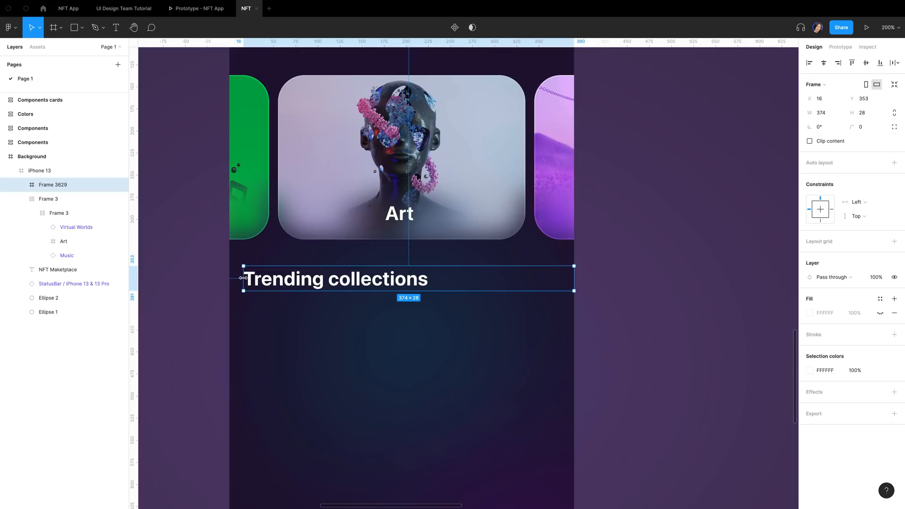
{"action": "left_click_drag", "start_coordinate": [243, 278], "coordinate": [229, 278]}
Step: Add horizontal auto layout to the heading frame with 0 spacing and 16 left padding
{"action": "left_click", "coordinate": [894, 163]}
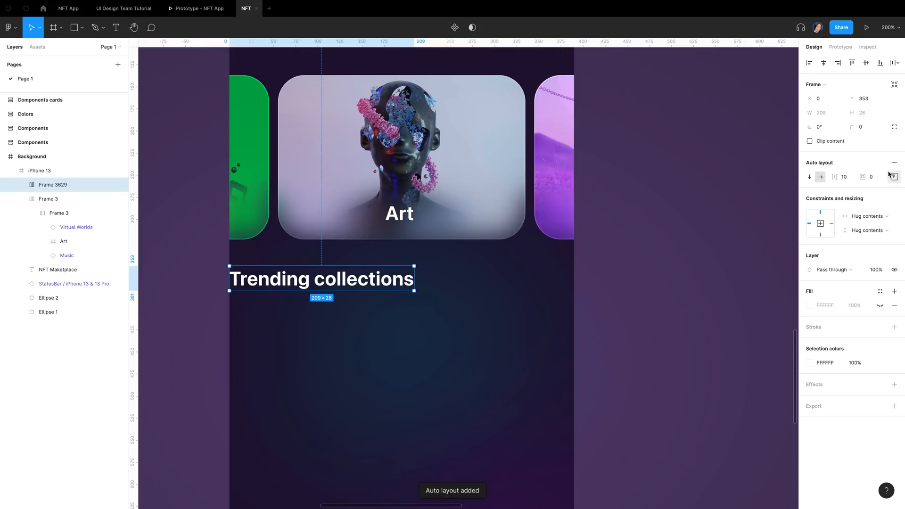
{"action": "left_click", "coordinate": [850, 178]}
{"action": "type", "text": "0"}
{"action": "left_click", "coordinate": [893, 177]}
{"action": "left_click", "coordinate": [838, 215]}
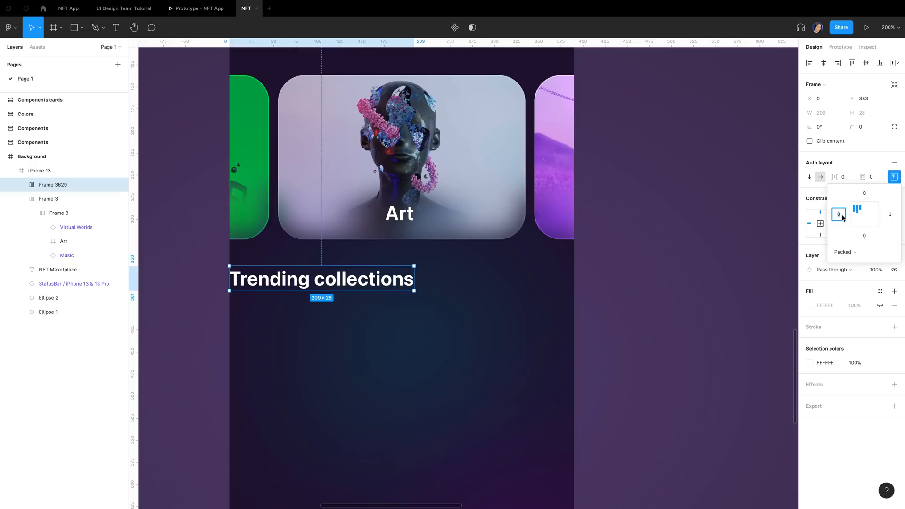
{"action": "key", "text": "Return"}
Step: Give the heading frame a fixed width spanning the full 390 screen width, with left and right constraints
{"action": "left_click", "coordinate": [859, 216]}
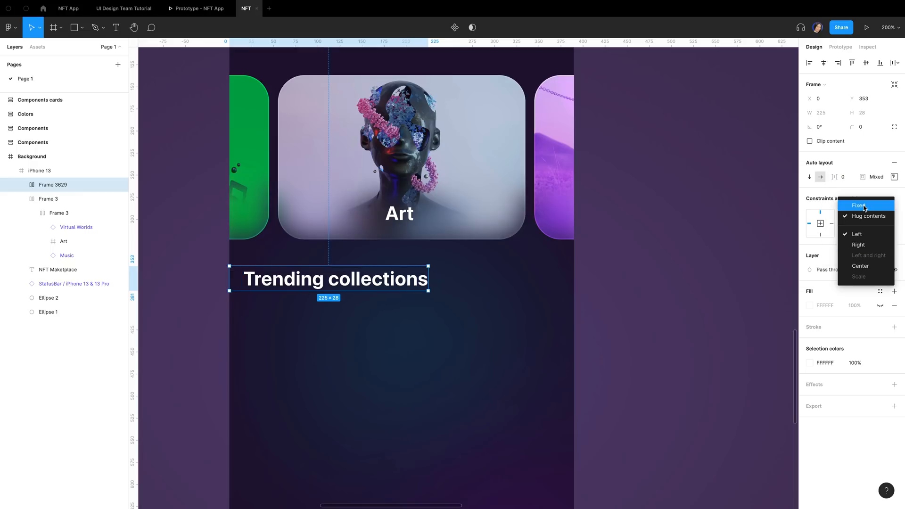
{"action": "left_click", "coordinate": [864, 207]}
{"action": "left_click", "coordinate": [865, 217]}
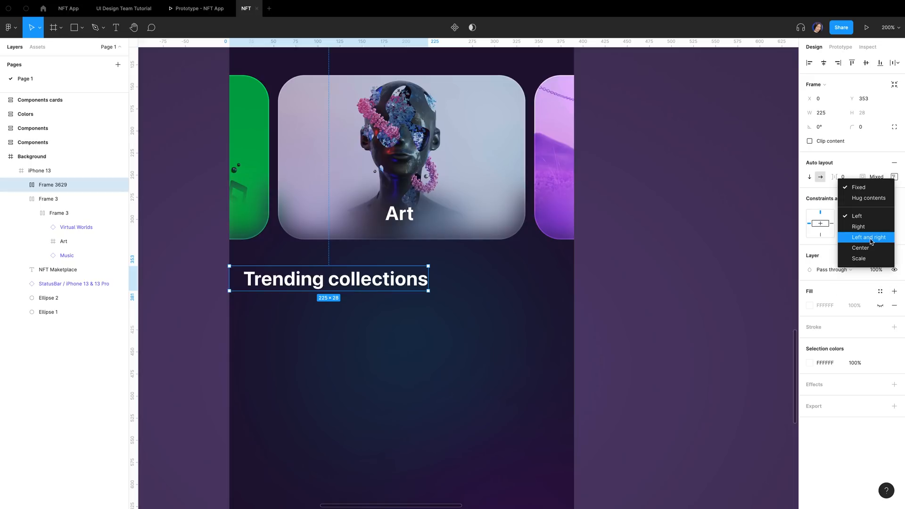
{"action": "left_click", "coordinate": [868, 237]}
Step: Set the "Trending collections" text to fixed-size resizing and stretch its box towards the frame's right edge
{"action": "key", "text": "Return"}
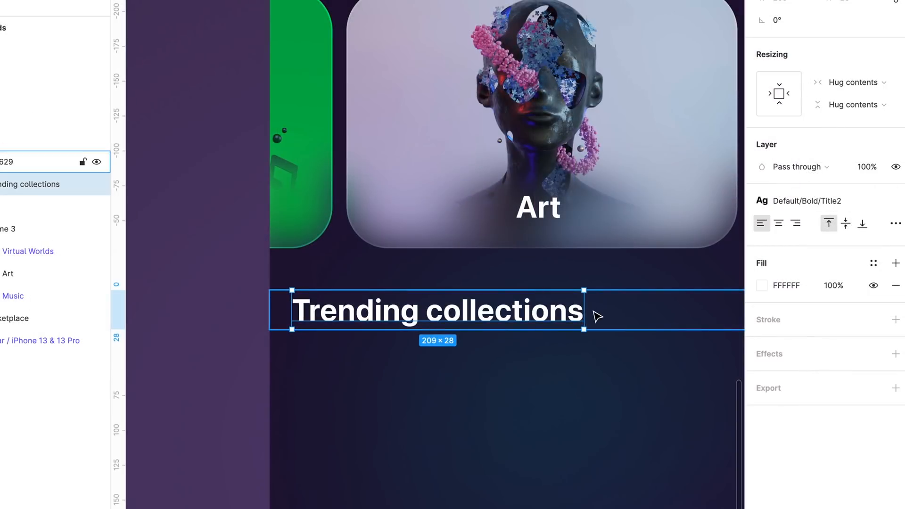
{"action": "scroll", "coordinate": [526, 320], "scroll_direction": "right", "scroll_amount": 3}
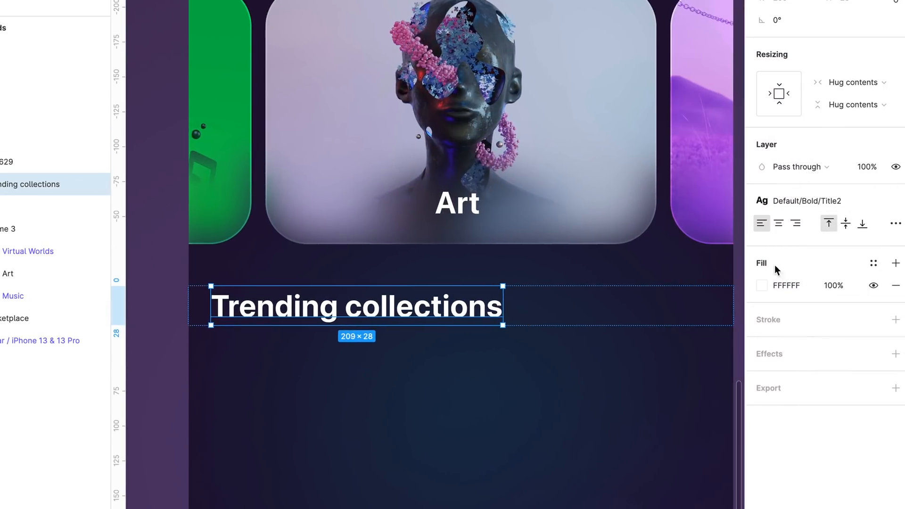
{"action": "left_click", "coordinate": [895, 224]}
{"action": "left_click", "coordinate": [728, 347]}
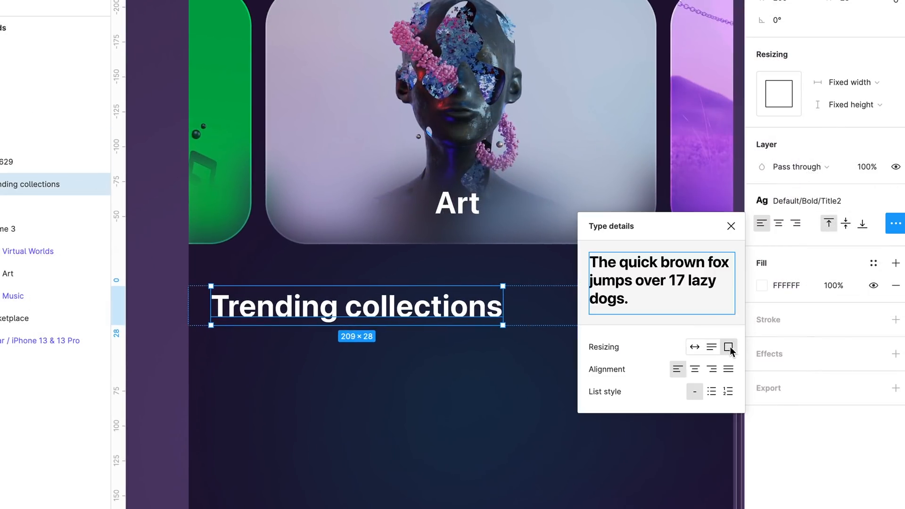
{"action": "scroll", "coordinate": [400, 344], "scroll_direction": "right", "scroll_amount": 3}
{"action": "left_click", "coordinate": [731, 226]}
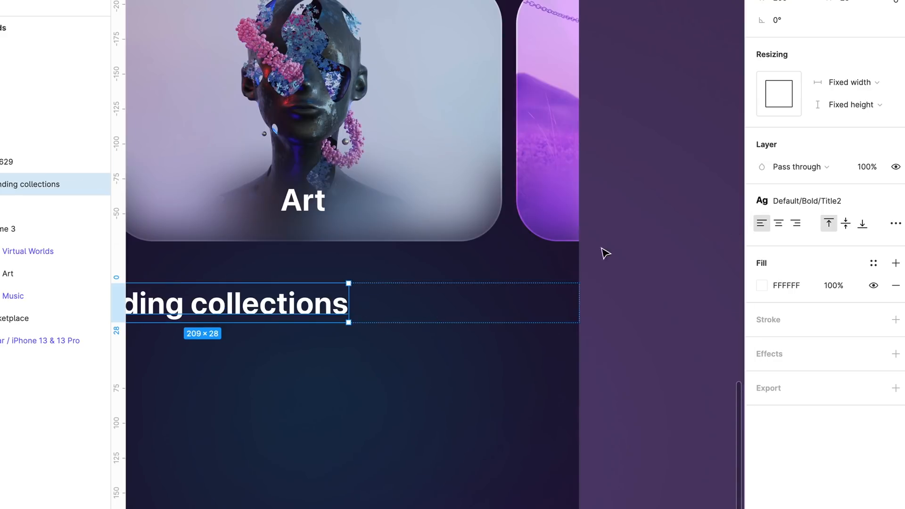
{"action": "left_click_drag", "start_coordinate": [350, 307], "coordinate": [566, 293]}
Step: Set the heading frame's right padding to 16 and rename the frame "Title"
{"action": "left_click", "coordinate": [886, 213]}
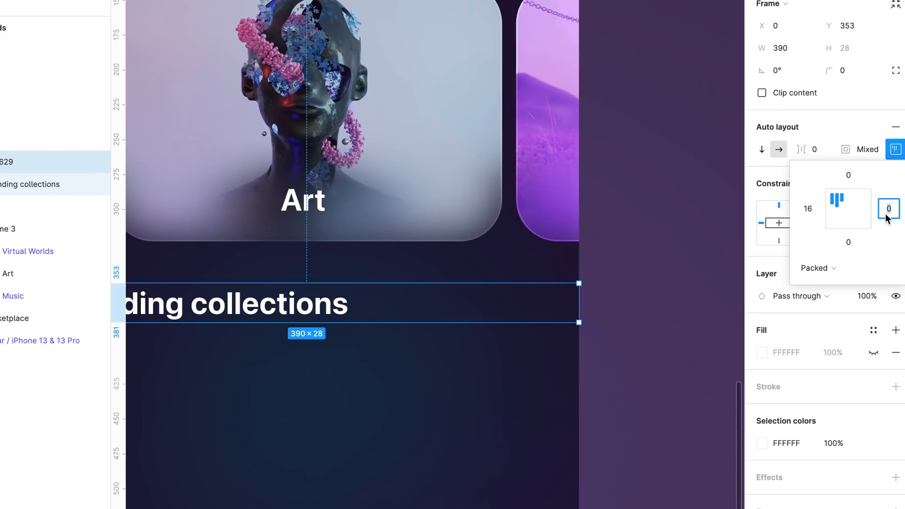
{"action": "type", "text": "16"}
{"action": "scroll", "coordinate": [206, 301], "scroll_direction": "down", "scroll_amount": 3}
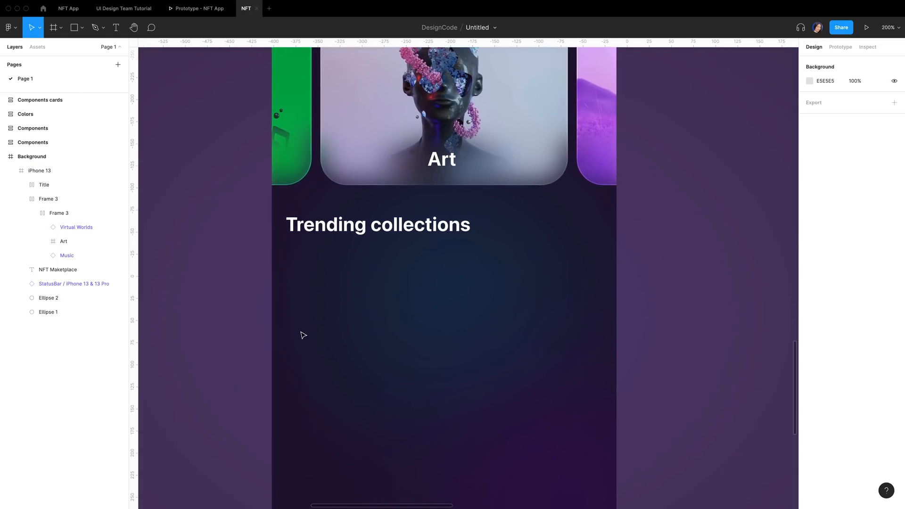
Step: Draw a 155 by 155 square below the "Trending collections" heading with a corner radius of 22
{"action": "scroll", "coordinate": [303, 334], "scroll_direction": "down", "scroll_amount": 2}
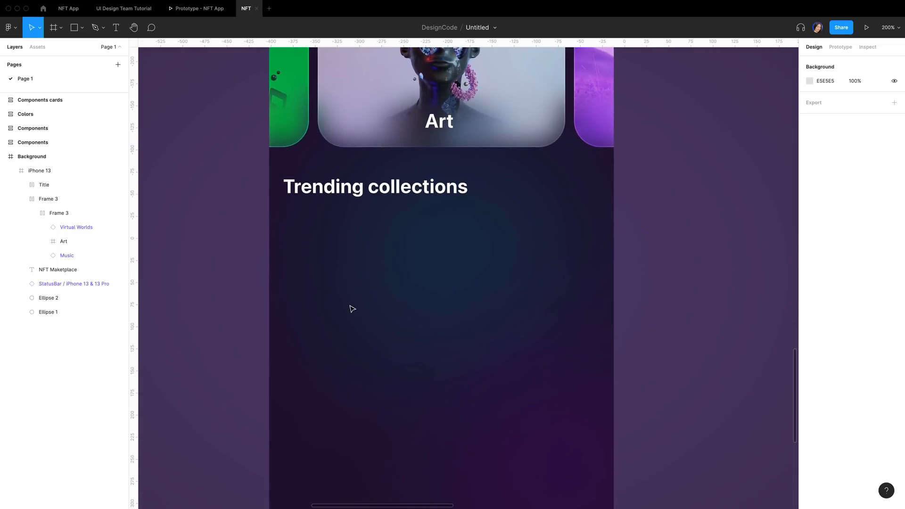
{"action": "key", "text": "r"}
{"action": "left_click_drag", "start_coordinate": [311, 237], "coordinate": [384, 310]}
{"action": "left_click", "coordinate": [827, 99]}
{"action": "type", "text": "155"}
{"action": "key", "text": "Return"}
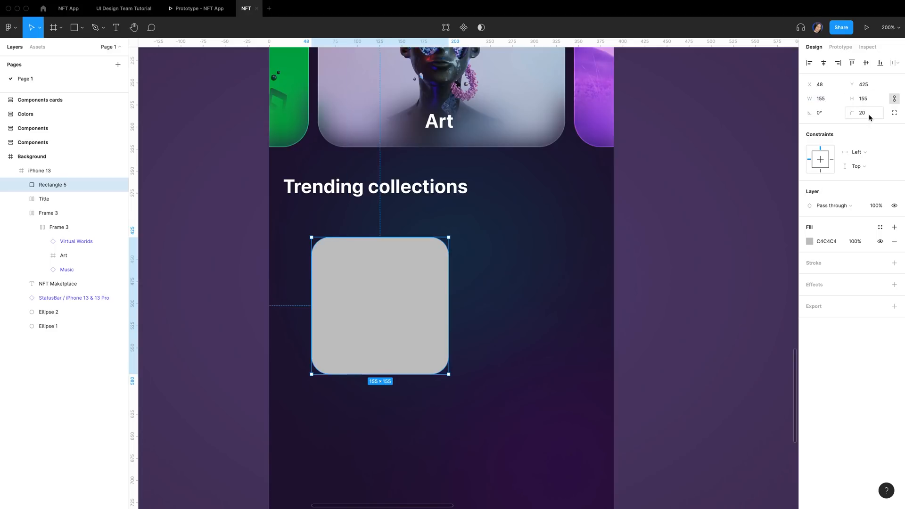
{"action": "left_click", "coordinate": [869, 115]}
{"action": "type", "text": "22"}
{"action": "key", "text": "Return"}
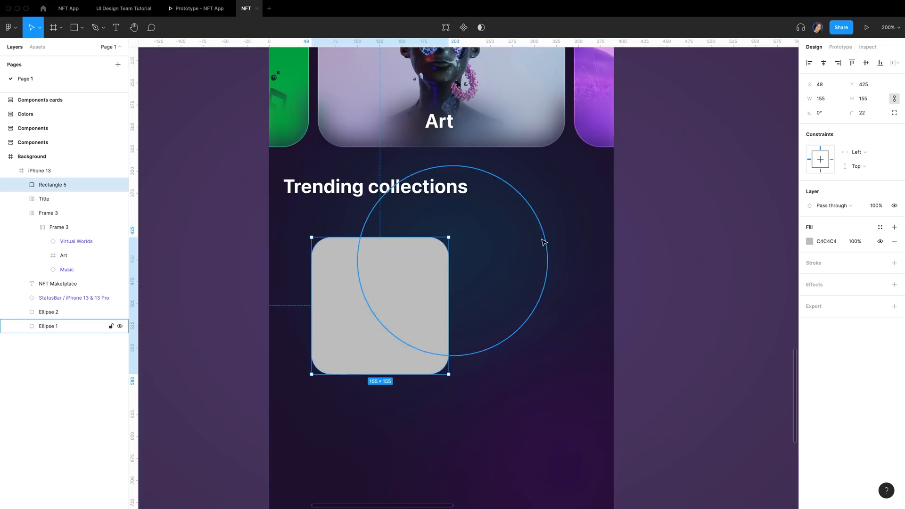
Step: Fill the rounded square with the purple swirl picture from the NFT img folder
{"action": "left_click", "coordinate": [810, 242]}
{"action": "left_click", "coordinate": [713, 243]}
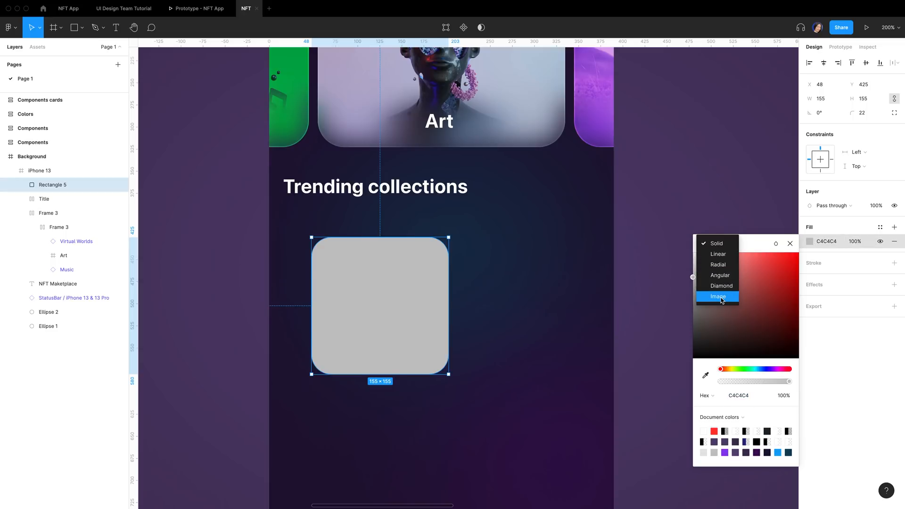
{"action": "left_click", "coordinate": [718, 296]}
{"action": "left_click", "coordinate": [745, 307]}
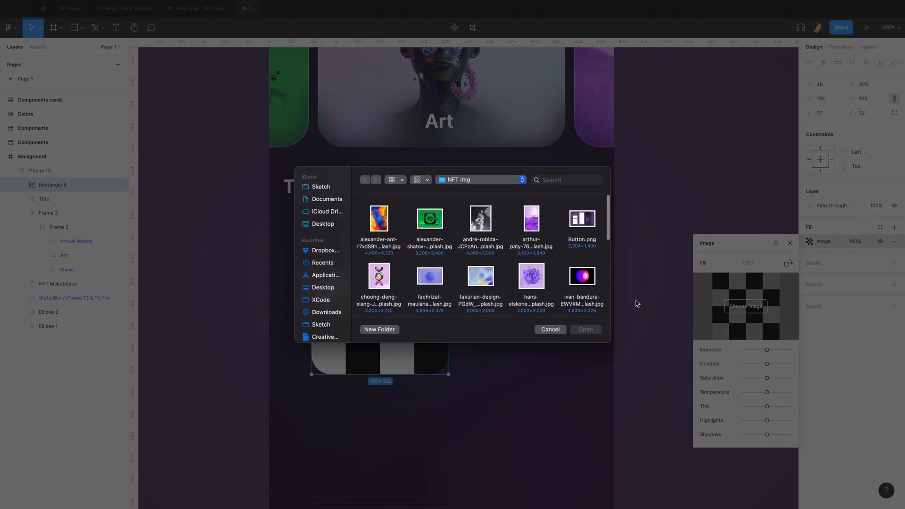
{"action": "scroll", "coordinate": [468, 277], "scroll_direction": "down", "scroll_amount": 3}
{"action": "left_click", "coordinate": [531, 226]}
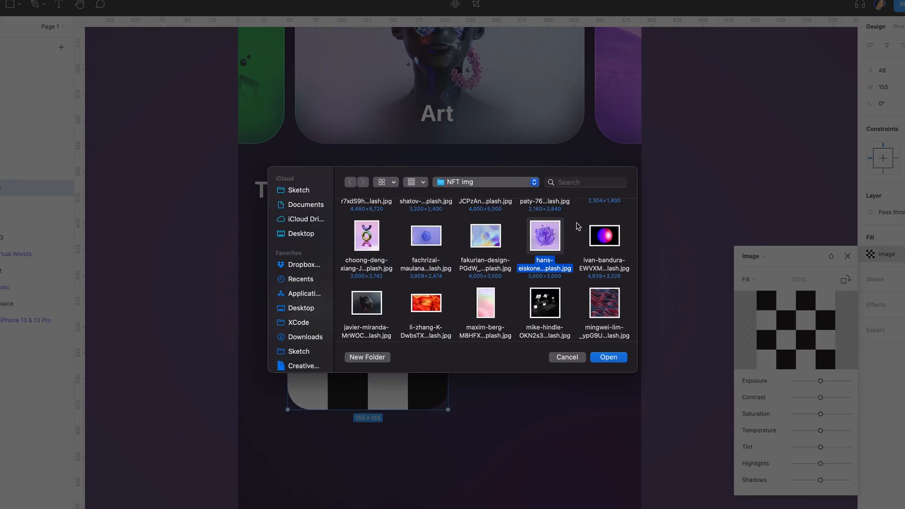
{"action": "left_click", "coordinate": [609, 359]}
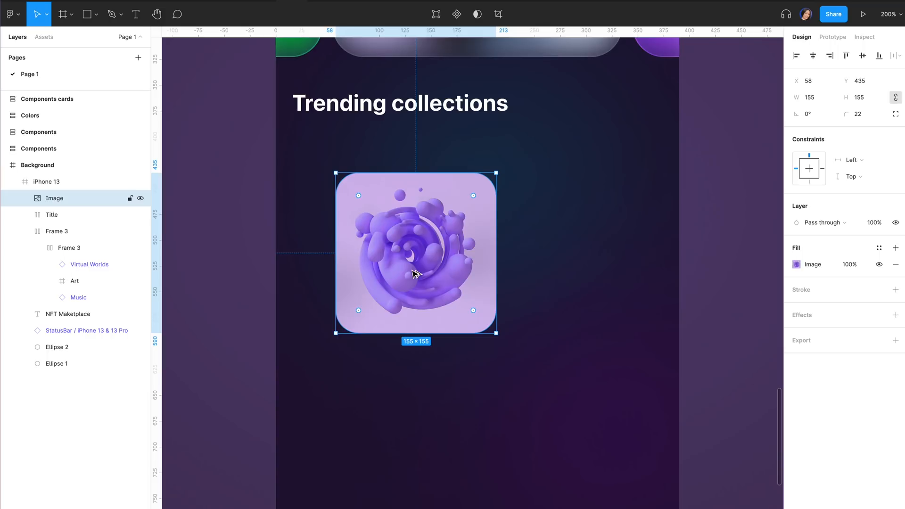
Step: Wrap the purple swirl image in its own frame and select that frame
{"action": "key", "text": "ctrl+alt+g"}
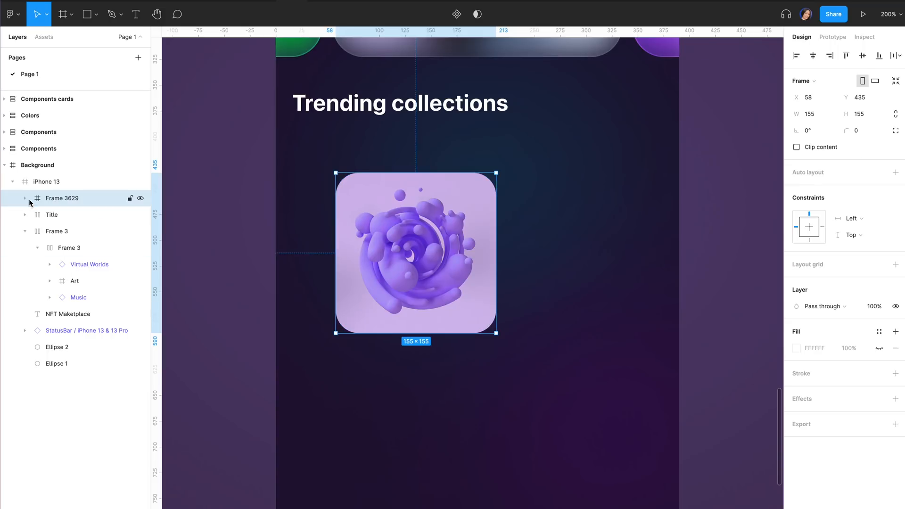
{"action": "left_click", "coordinate": [26, 199]}
{"action": "left_click", "coordinate": [67, 213]}
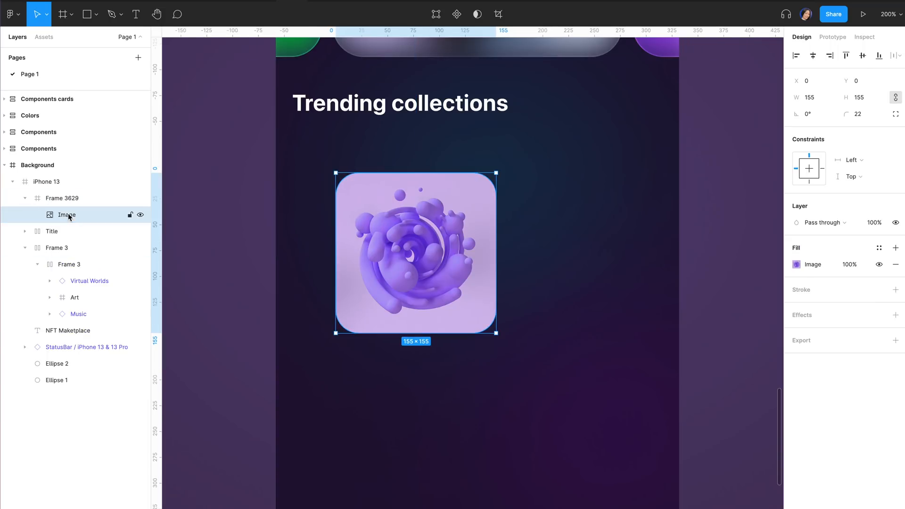
{"action": "left_click", "coordinate": [87, 197]}
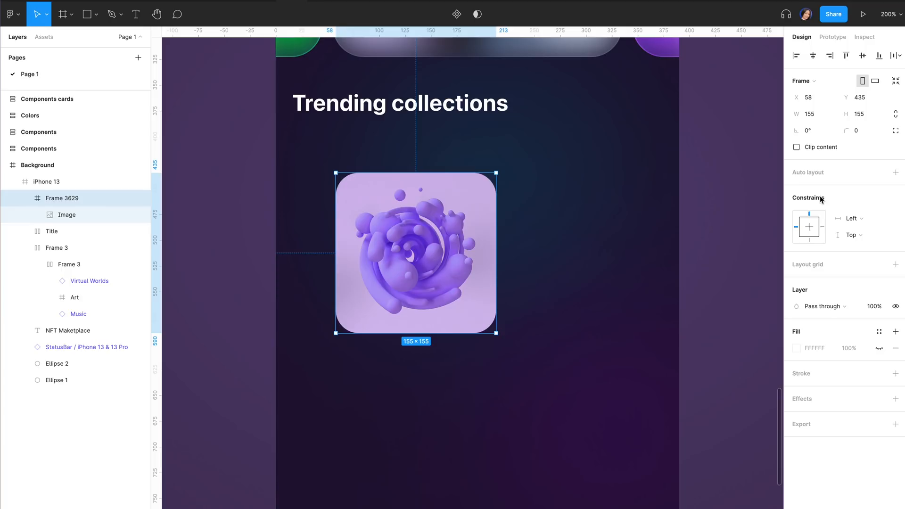
Step: Apply auto layout to the purple image's frame with padding of 10 at top, left and right and 20 at bottom
{"action": "left_click", "coordinate": [895, 172]}
{"action": "left_click", "coordinate": [894, 189]}
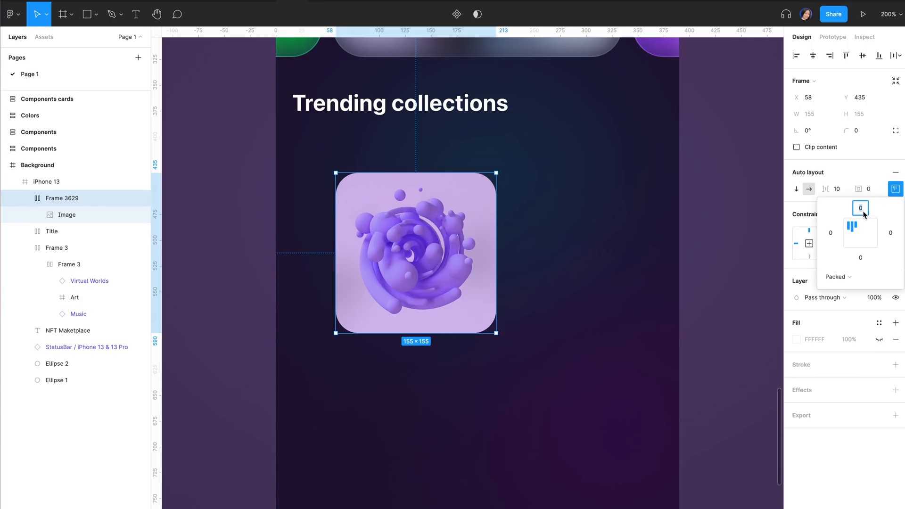
{"action": "type", "text": "10"}
{"action": "left_click", "coordinate": [863, 258]}
{"action": "left_click", "coordinate": [831, 236]}
{"action": "type", "text": "10"}
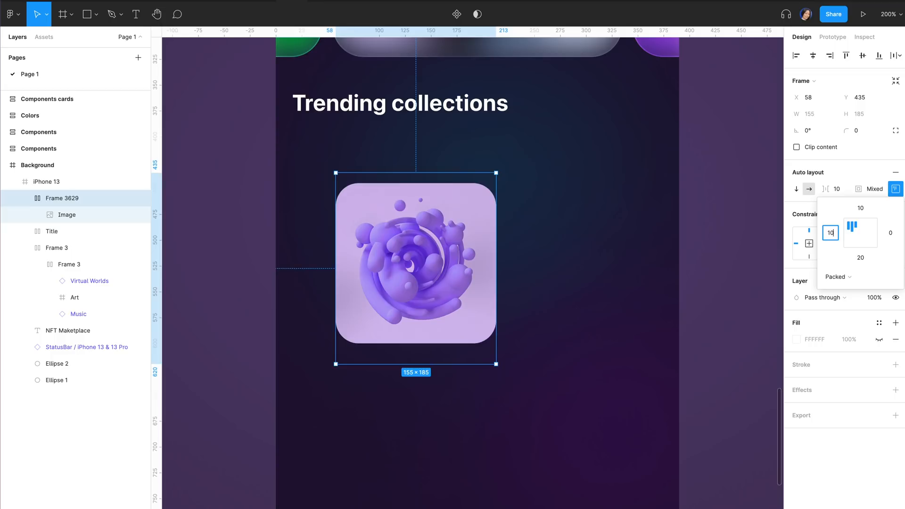
{"action": "left_click", "coordinate": [889, 233]}
{"action": "type", "text": "10"}
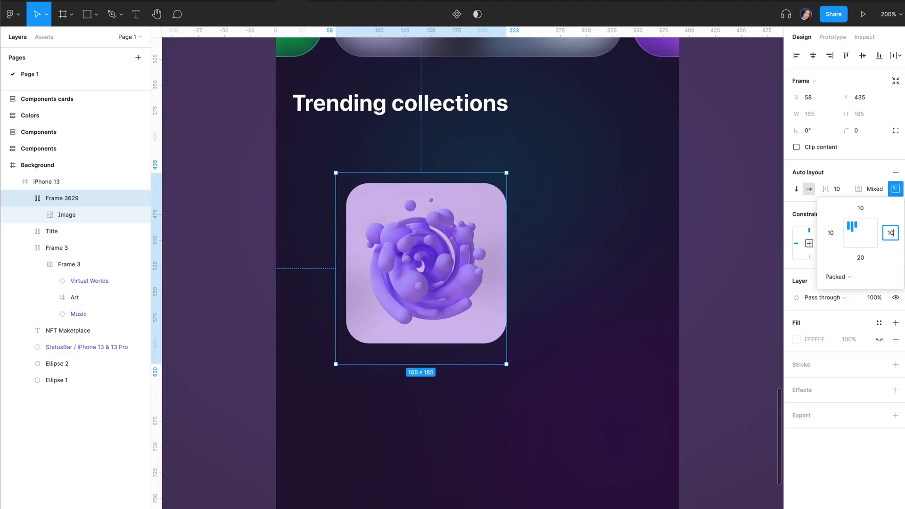
{"action": "key", "text": "Return"}
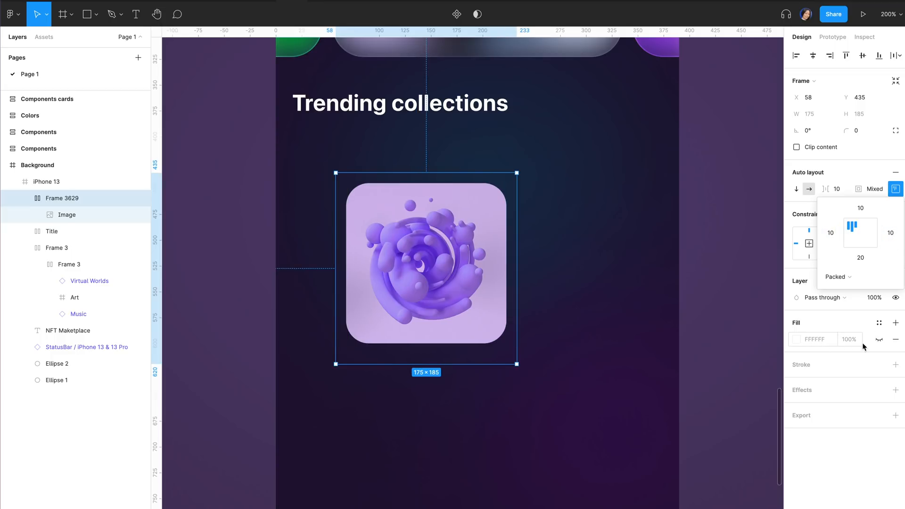
Step: Make the image frame's white fill visible and set the frame's corner radius to 30
{"action": "left_click", "coordinate": [877, 341]}
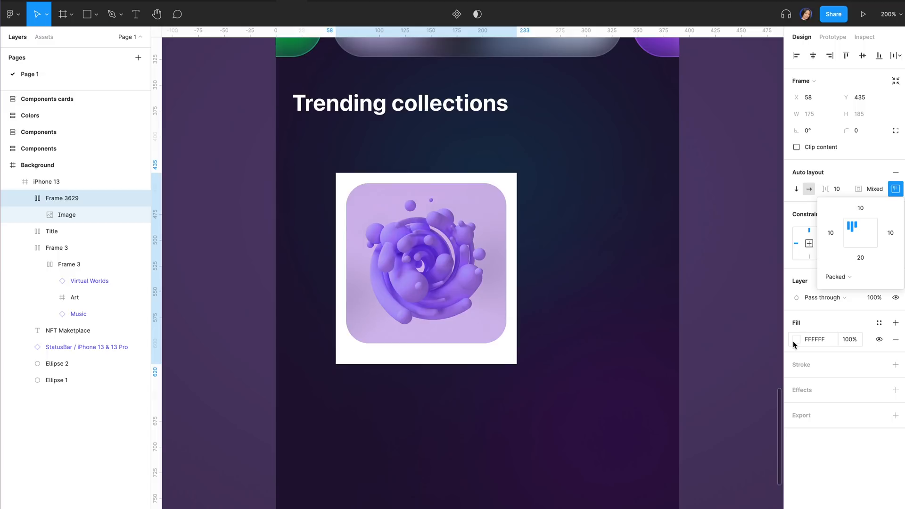
{"action": "left_click", "coordinate": [862, 130]}
{"action": "type", "text": "22"}
{"action": "key", "text": "Return"}
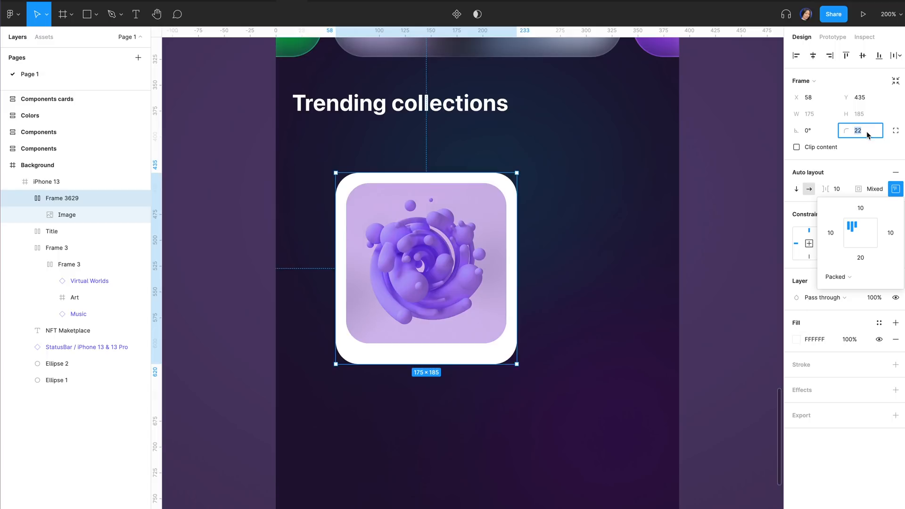
{"action": "type", "text": "30"}
{"action": "left_click", "coordinate": [825, 323]}
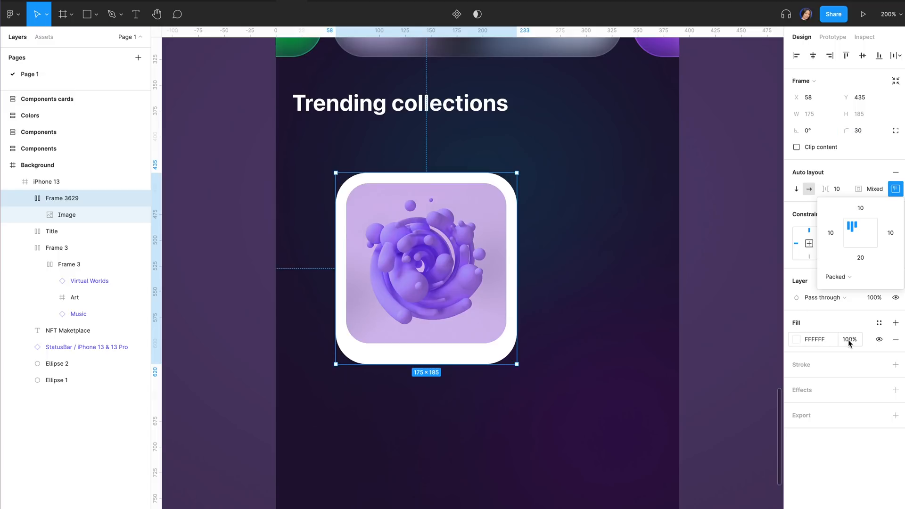
Step: Set the card frame's white fill to 20% opacity and give the frame a background blur of 60
{"action": "left_click", "coordinate": [850, 340]}
{"action": "type", "text": "20"}
{"action": "key", "text": "Return"}
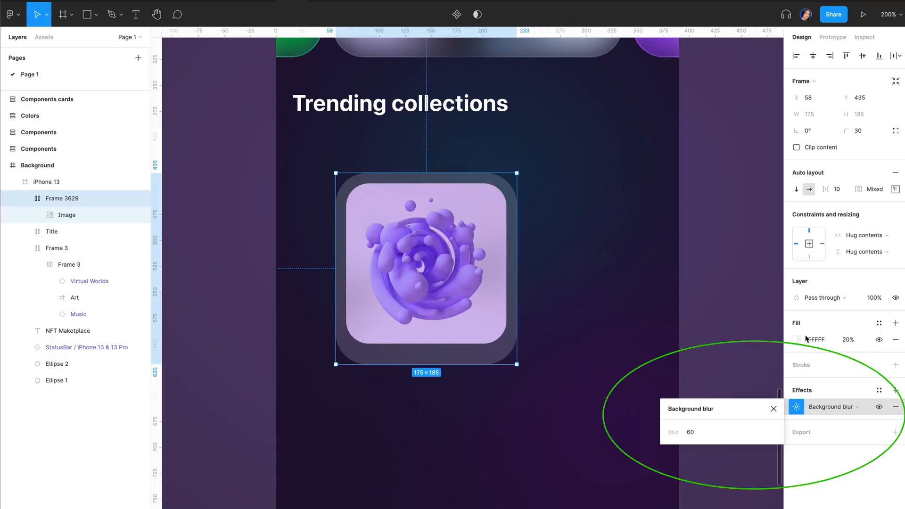
Step: Add a 1-wide inside stroke to the card frame in white FFFFFF at 50% opacity
{"action": "left_click", "coordinate": [895, 365]}
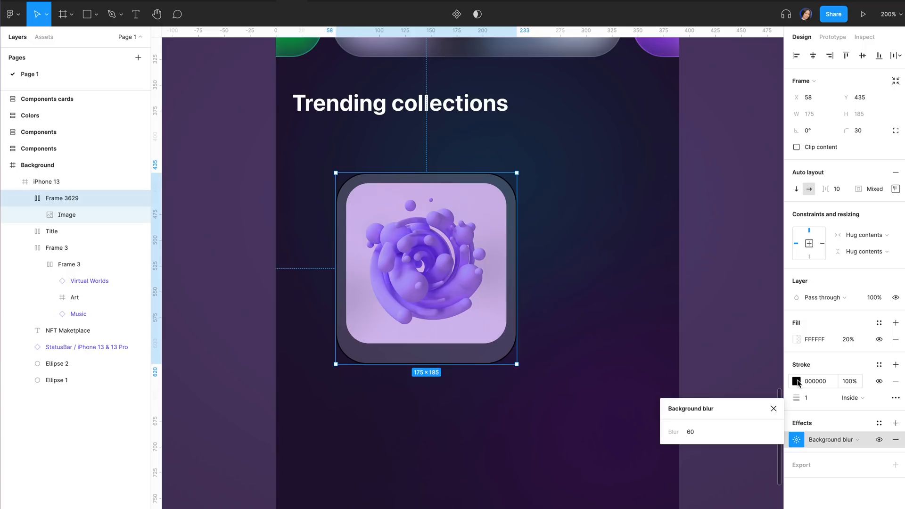
{"action": "left_click", "coordinate": [796, 382]}
{"action": "mouse_move", "coordinate": [716, 377]}
{"action": "left_mouse_down"}
{"action": "mouse_move", "coordinate": [663, 319]}
{"action": "mouse_move", "coordinate": [626, 258]}
{"action": "left_mouse_up"}
{"action": "mouse_move", "coordinate": [772, 438]}
{"action": "left_mouse_down"}
{"action": "mouse_move", "coordinate": [703, 438]}
{"action": "mouse_move", "coordinate": [733, 439]}
{"action": "left_mouse_up"}
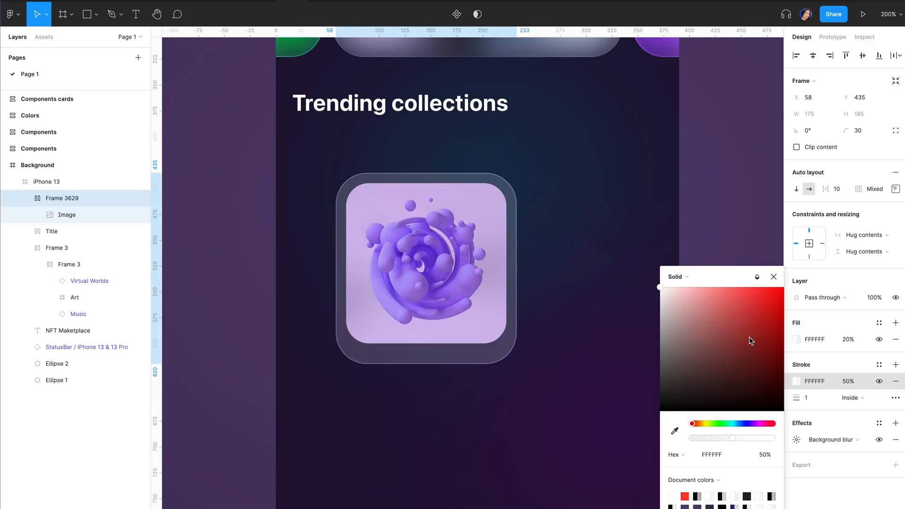
{"action": "left_click", "coordinate": [524, 354]}
{"action": "left_click", "coordinate": [488, 351]}
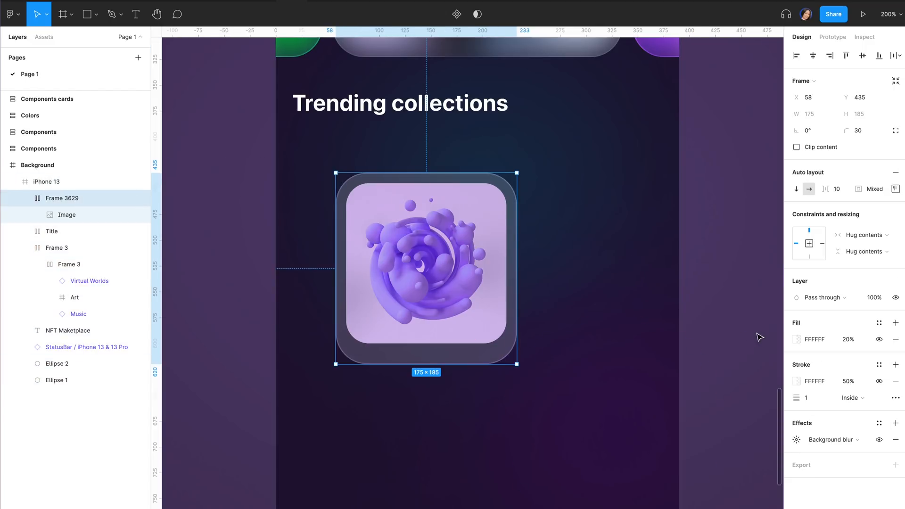
Step: Change the blend mode of the card frame's white fill
{"action": "left_click", "coordinate": [796, 339]}
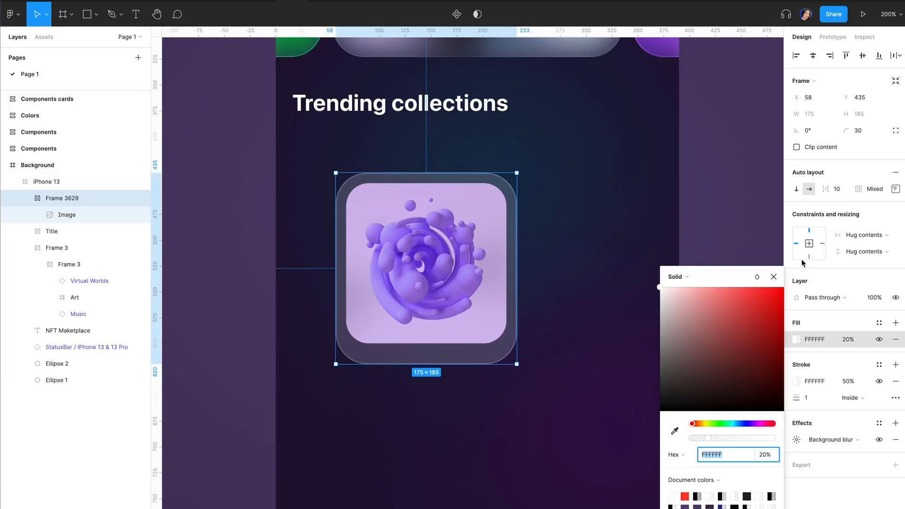
{"action": "left_click", "coordinate": [757, 277]}
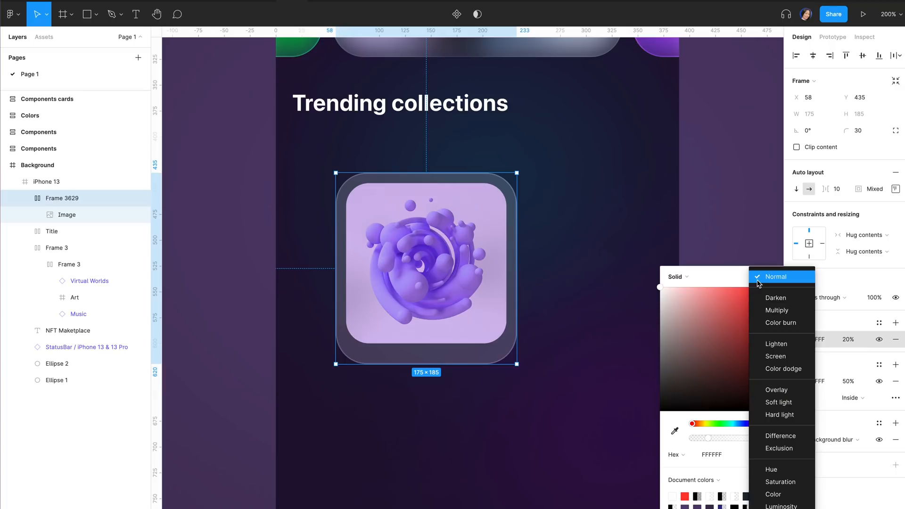
{"action": "left_click", "coordinate": [795, 309]}
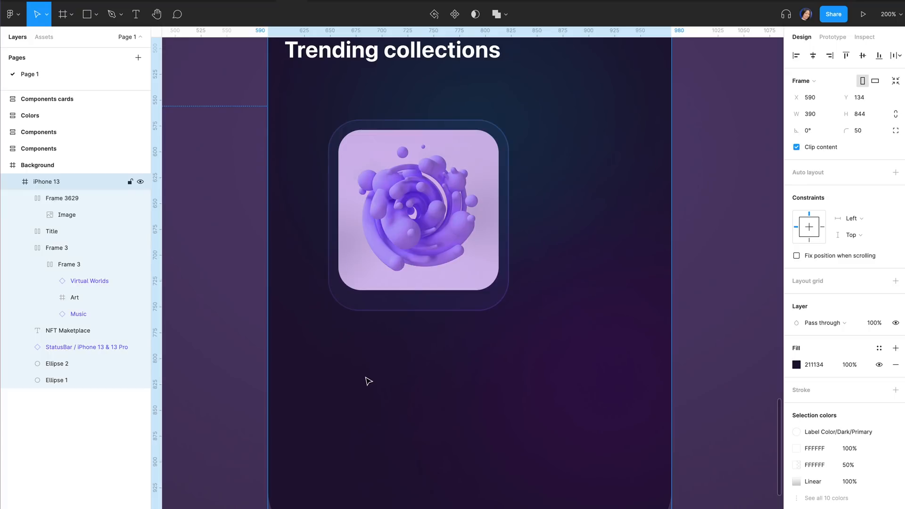
Step: Add a "3D Art" text label below the card and apply the Default/Bold/Footnote text style
{"action": "key", "text": "t"}
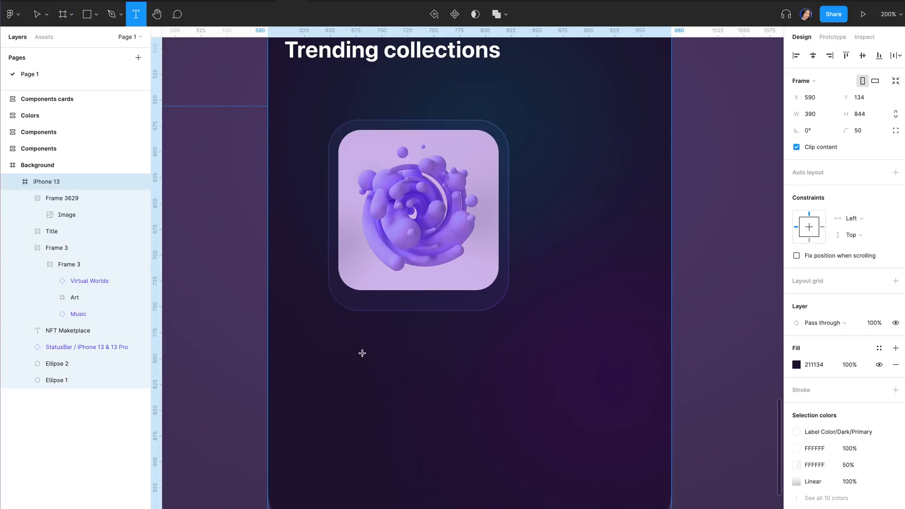
{"action": "left_click", "coordinate": [363, 334]}
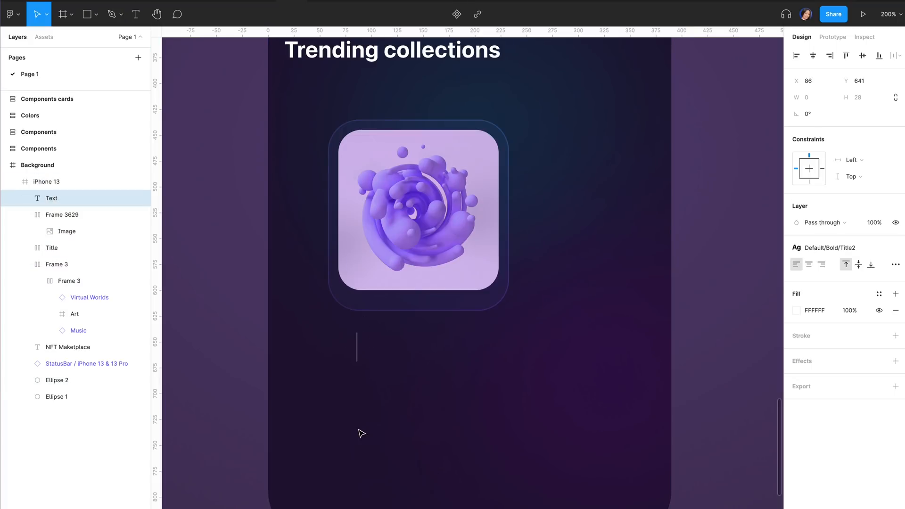
{"action": "type", "text": "3D"}
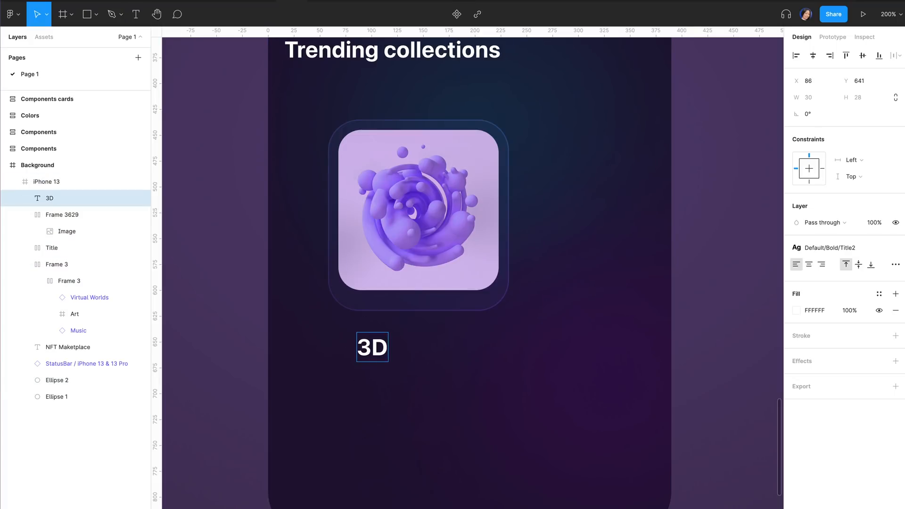
{"action": "type", "text": " Art"}
{"action": "key", "text": "Escape"}
{"action": "left_click", "coordinate": [829, 247]}
{"action": "scroll", "coordinate": [845, 356], "scroll_direction": "down", "scroll_amount": 5}
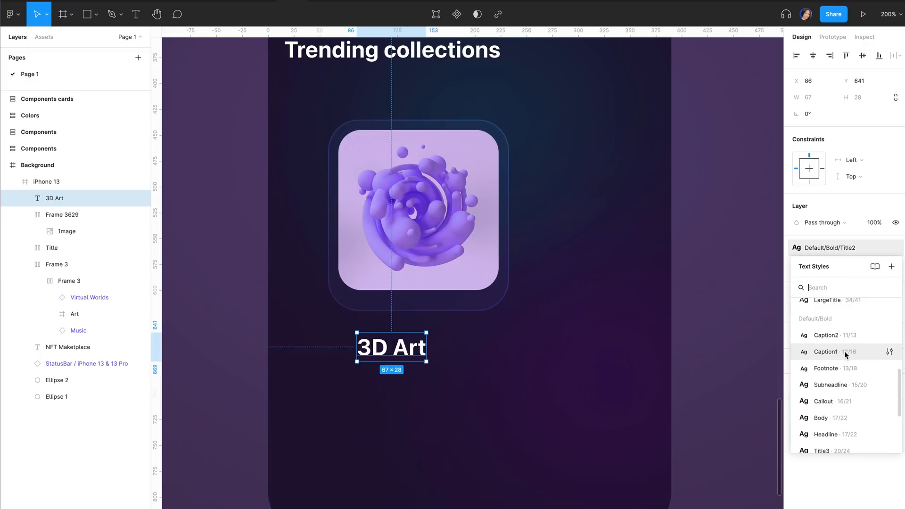
{"action": "left_click", "coordinate": [840, 368]}
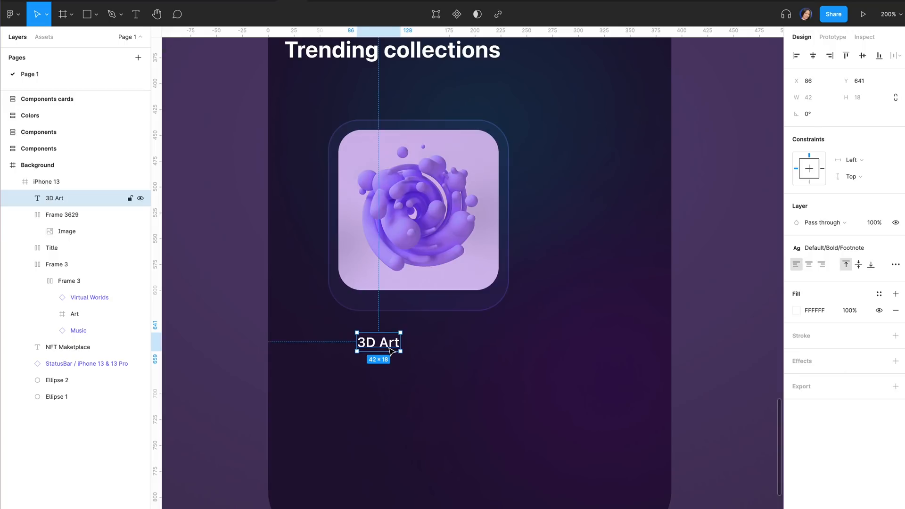
Step: Duplicate the "3D Art" label, place the copy to its right, and replace the word "Art" with "200"
{"action": "key", "text": "super+d"}
{"action": "left_click_drag", "start_coordinate": [381, 345], "coordinate": [499, 343]}
{"action": "double_click", "coordinate": [470, 343]}
{"action": "double_click", "coordinate": [467, 343]}
{"action": "left_click", "coordinate": [475, 344]}
{"action": "type", "text": "200"}
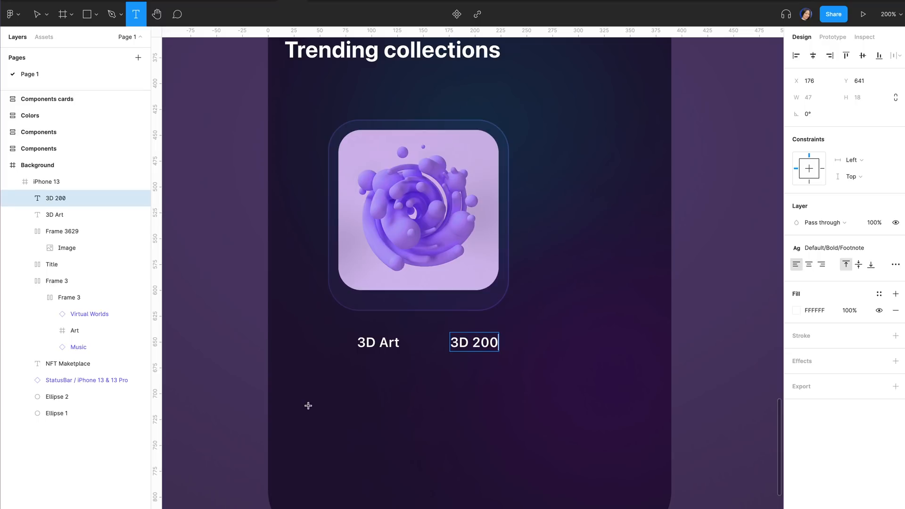
Step: Copy the suit.heart.fill symbol from the SF Symbols app and paste it over "3D" in the duplicated label in Figma
{"action": "key", "text": "super+space"}
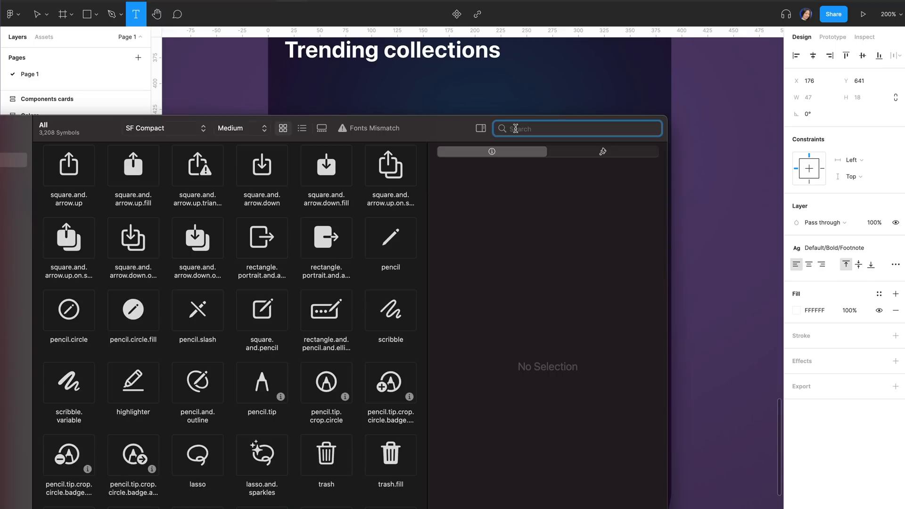
{"action": "type", "text": "heart"}
{"action": "left_click", "coordinate": [262, 166]}
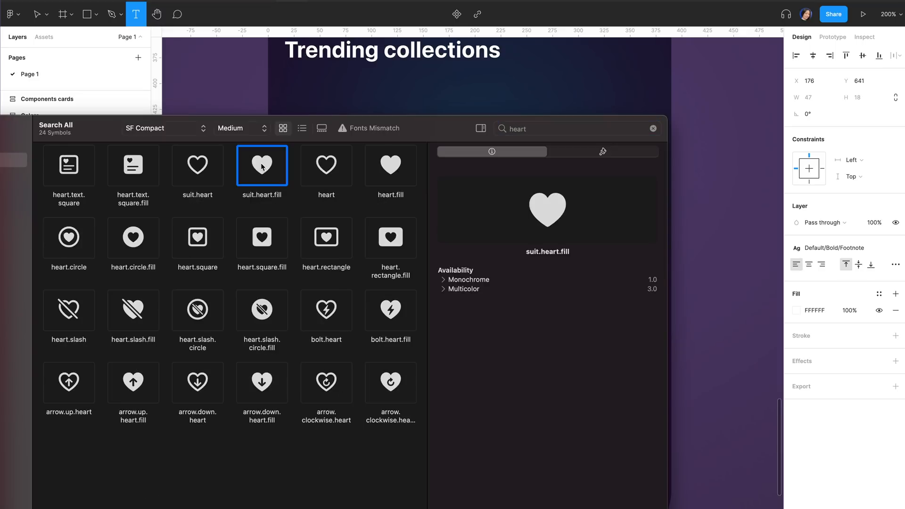
{"action": "key", "text": "super+Tab"}
{"action": "left_click_drag", "start_coordinate": [467, 342], "coordinate": [445, 341]}
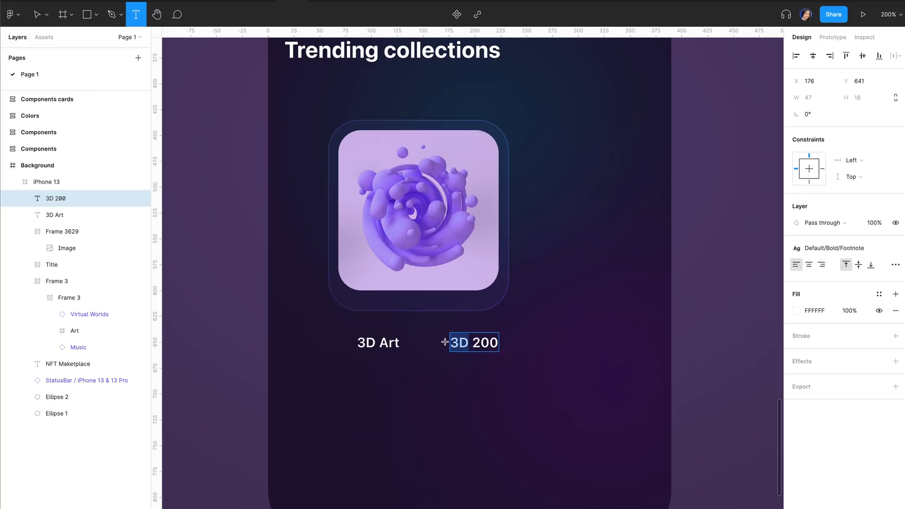
{"action": "key", "text": "super+v"}
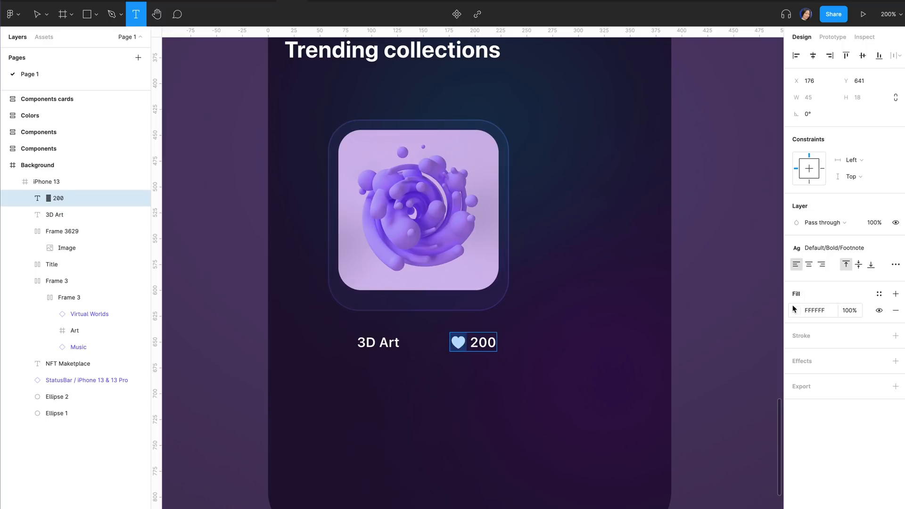
Step: Color the heart symbol with the Default/SystemRed/Dark style
{"action": "left_click", "coordinate": [879, 294]}
{"action": "scroll", "coordinate": [830, 377], "scroll_direction": "down", "scroll_amount": 1}
{"action": "left_click", "coordinate": [804, 422]}
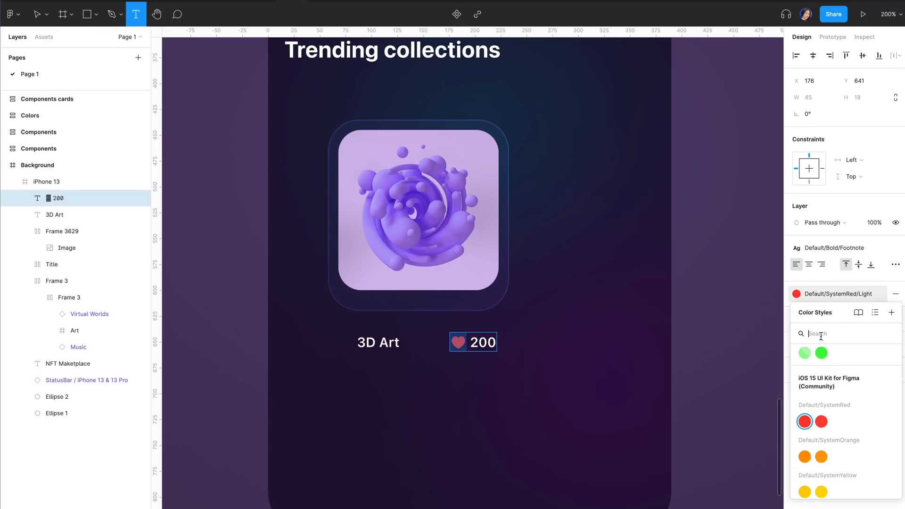
{"action": "left_click", "coordinate": [820, 422]}
Step: Color the number 200 beside the heart with the Label Color/Dark/Secondary style
{"action": "double_click", "coordinate": [482, 342]}
{"action": "left_click", "coordinate": [880, 295]}
{"action": "scroll", "coordinate": [811, 427], "scroll_direction": "down", "scroll_amount": 10}
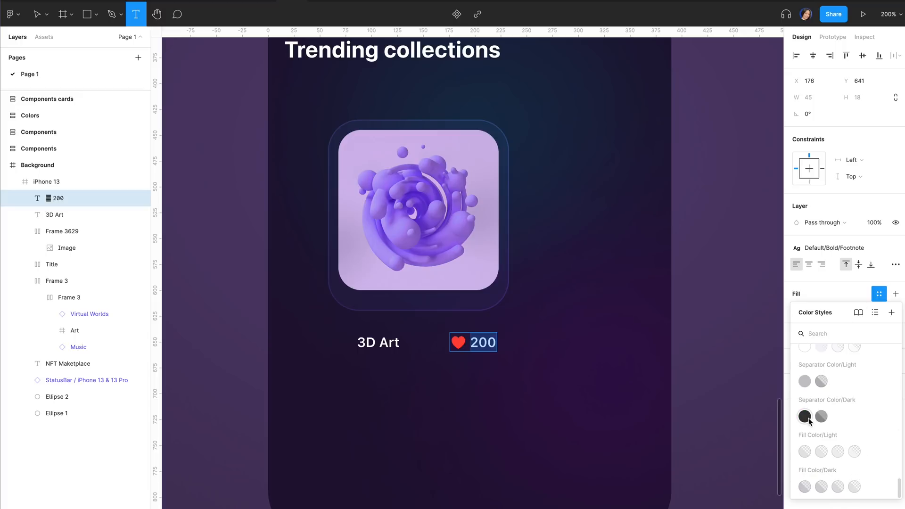
{"action": "scroll", "coordinate": [820, 381], "scroll_direction": "up", "scroll_amount": 2}
{"action": "left_click", "coordinate": [820, 381]}
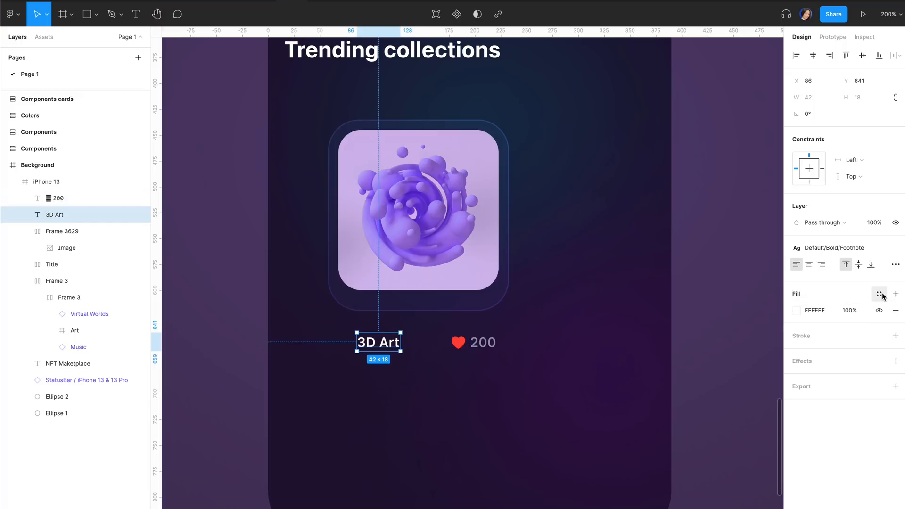
Step: Apply the Label Color/Dark/Primary color style to the "3D Art" label
{"action": "left_click", "coordinate": [879, 295]}
{"action": "scroll", "coordinate": [829, 405], "scroll_direction": "down", "scroll_amount": 10}
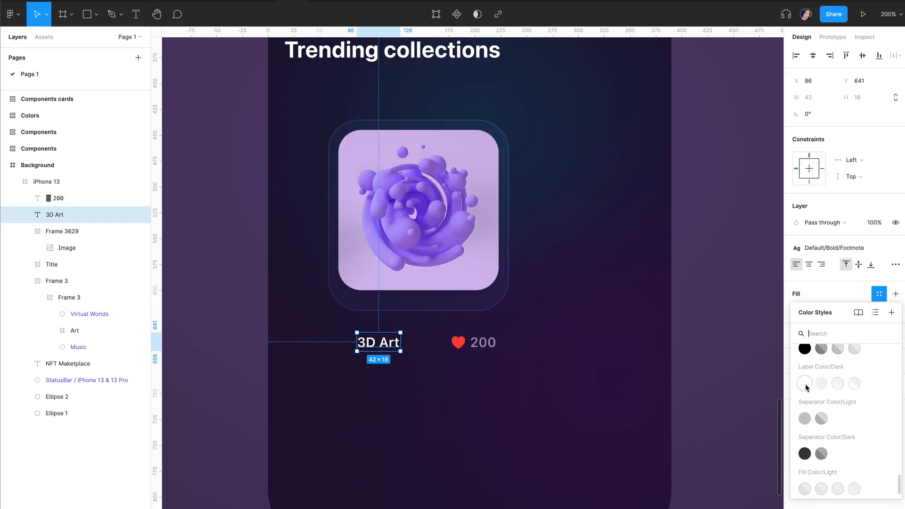
{"action": "key", "text": "Escape"}
Step: Put the heart-and-200 text and the "3D Art" text each into its own group
{"action": "left_click", "coordinate": [55, 198]}
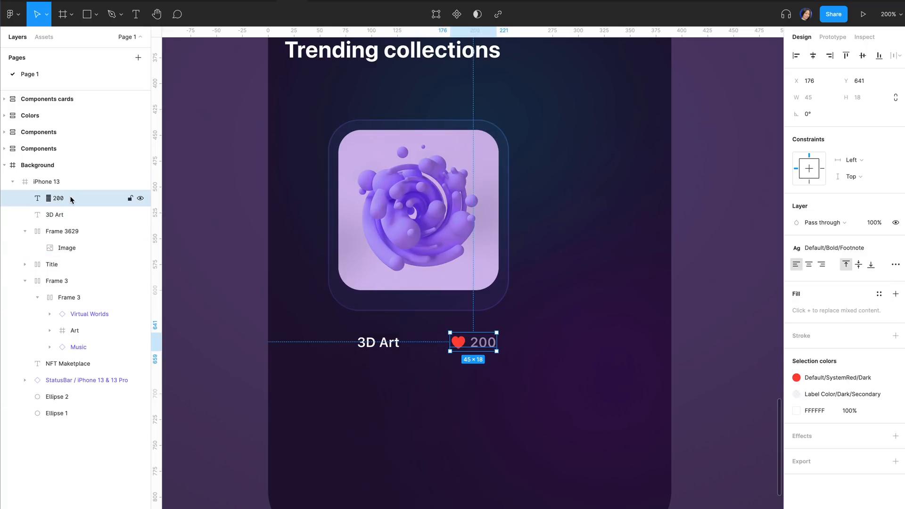
{"action": "key", "text": "ctrl+g"}
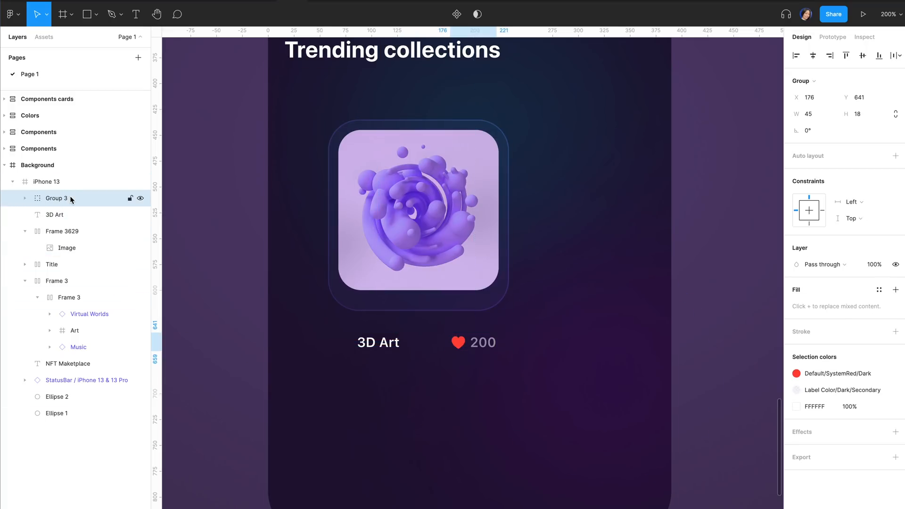
{"action": "left_click", "coordinate": [64, 216]}
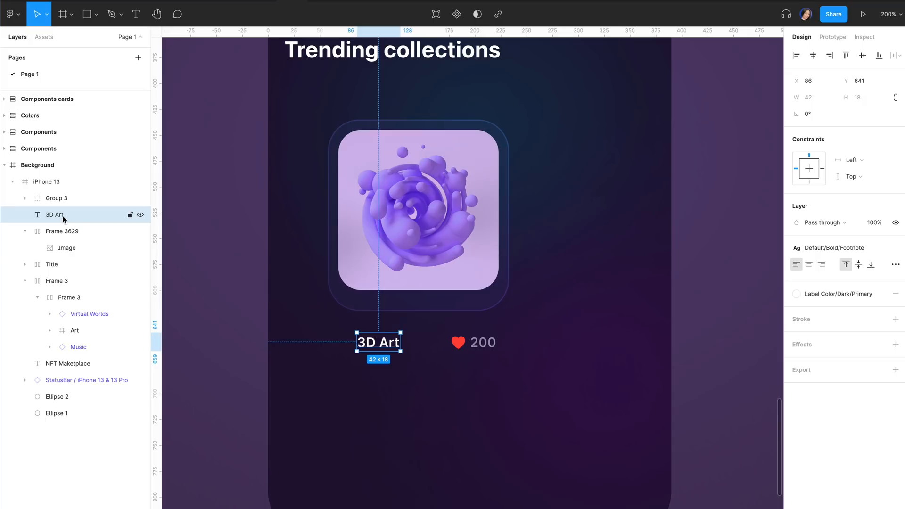
{"action": "key", "text": "ctrl+g"}
Step: Group the "3D Art" and heart count groups together and convert the result to a horizontal auto layout frame
{"action": "left_click", "coordinate": [66, 200]}
{"action": "left_click", "coordinate": [60, 218], "text": "shift"}
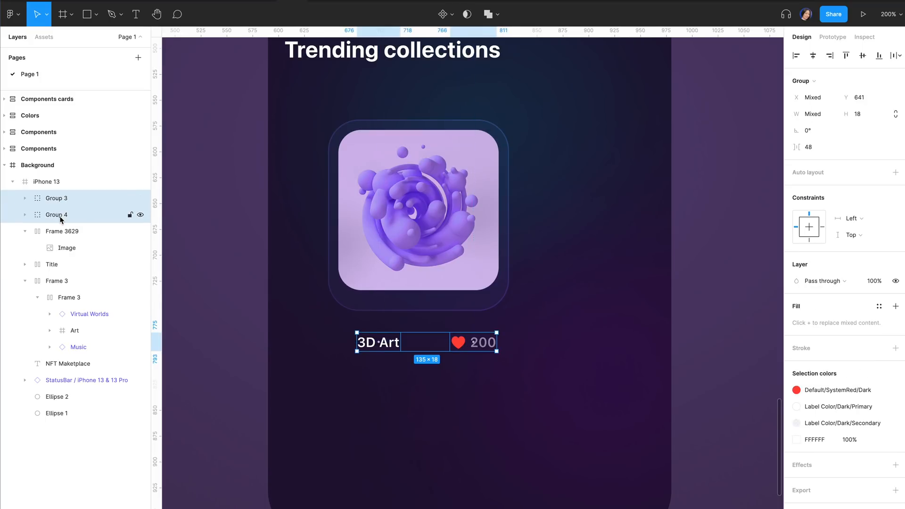
{"action": "key", "text": "ctrl+g"}
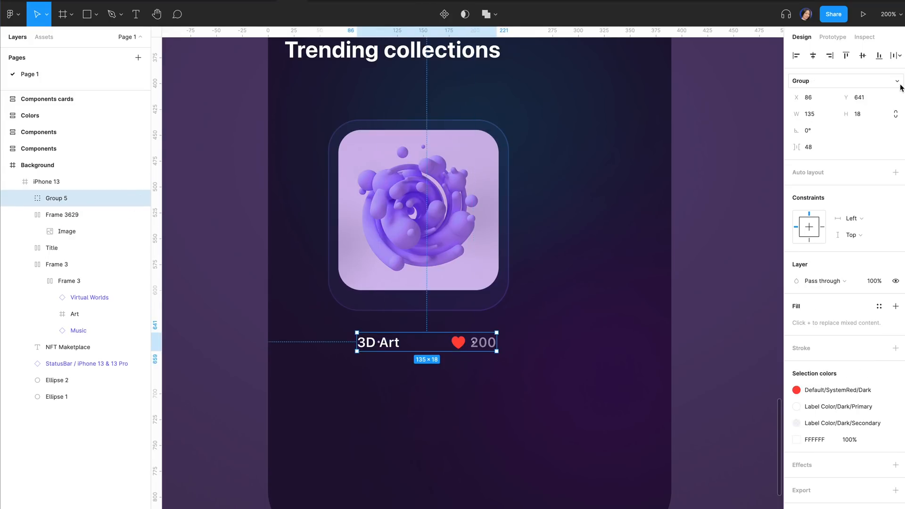
{"action": "left_click", "coordinate": [895, 172]}
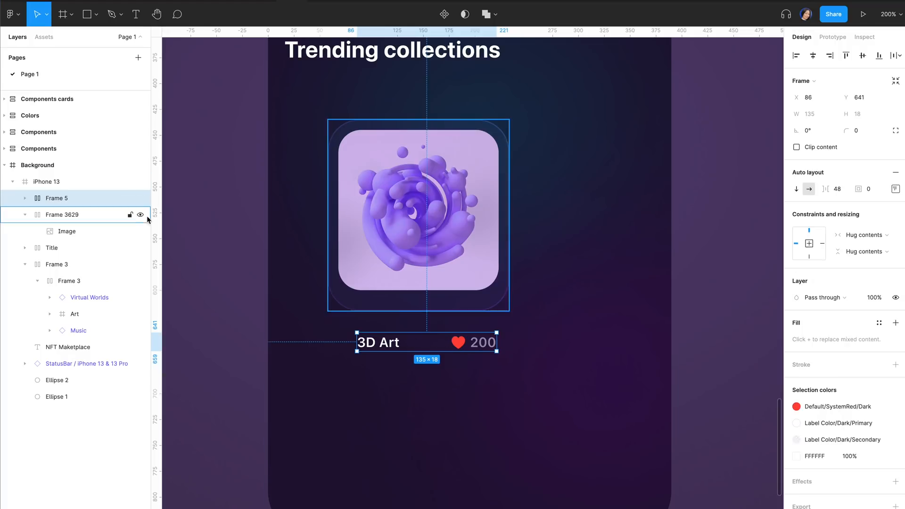
Step: Rename the 3D Art and heart count frame as Title and nest it in the image card, stacked vertically
{"action": "double_click", "coordinate": [52, 198]}
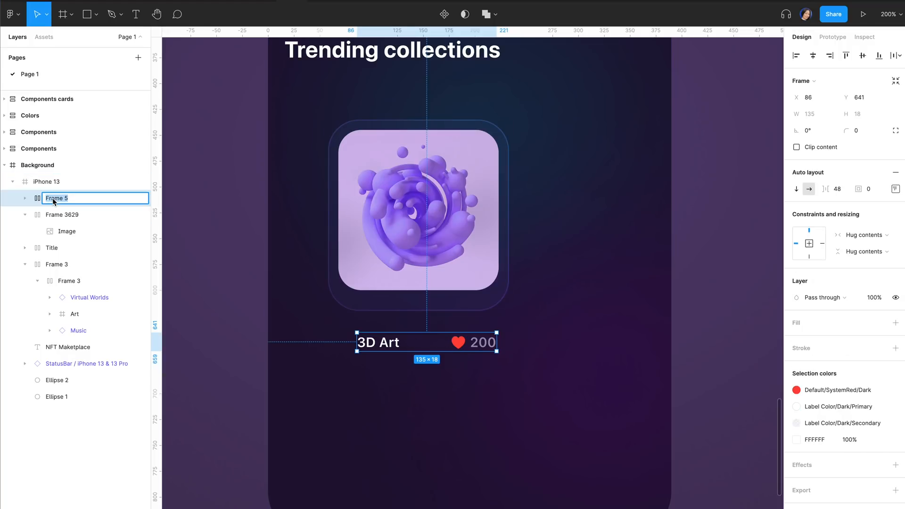
{"action": "type", "text": "Title"}
{"action": "key", "text": "Return"}
{"action": "left_click_drag", "start_coordinate": [57, 197], "coordinate": [65, 215]}
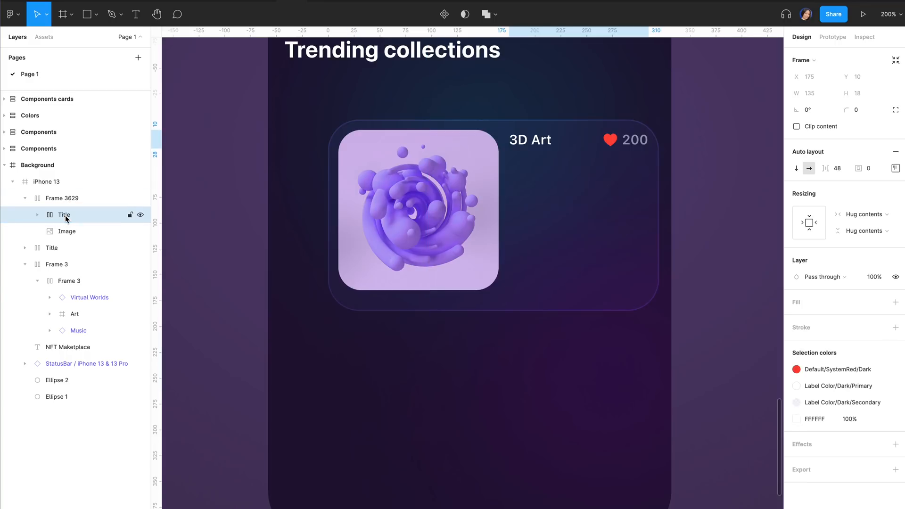
{"action": "left_click", "coordinate": [61, 198]}
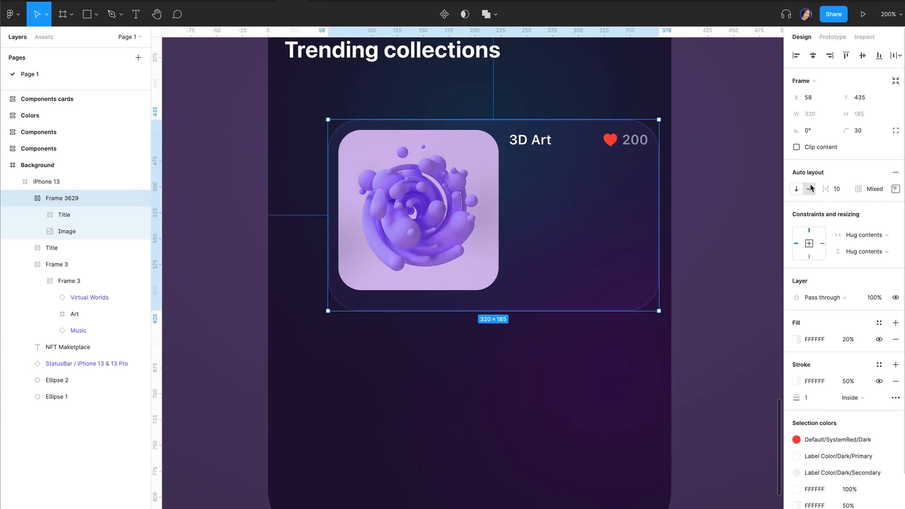
{"action": "left_click", "coordinate": [796, 189]}
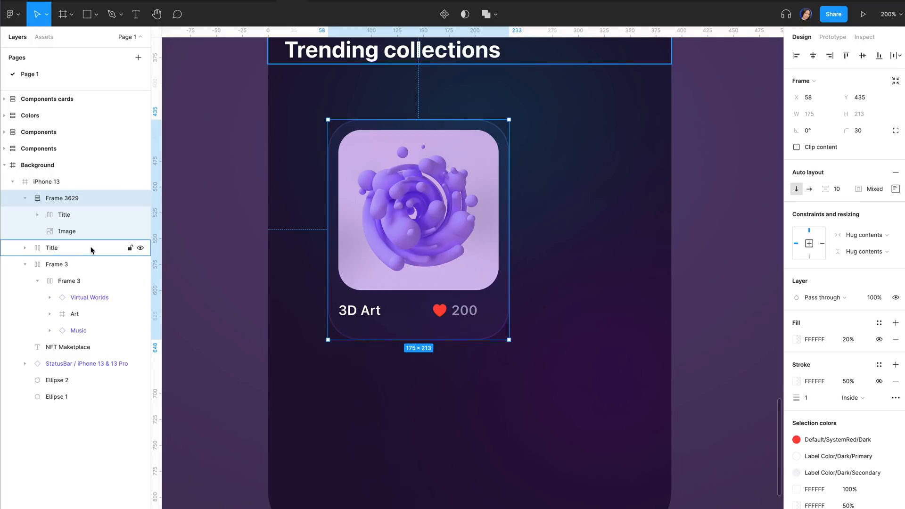
Step: Try to set the card's Title row to Space between spacing
{"action": "left_click", "coordinate": [75, 216]}
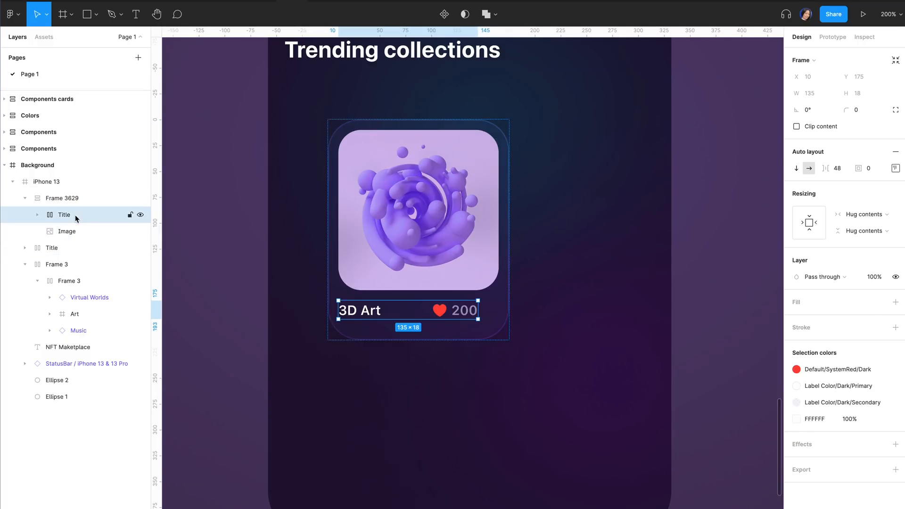
{"action": "left_click", "coordinate": [895, 169]}
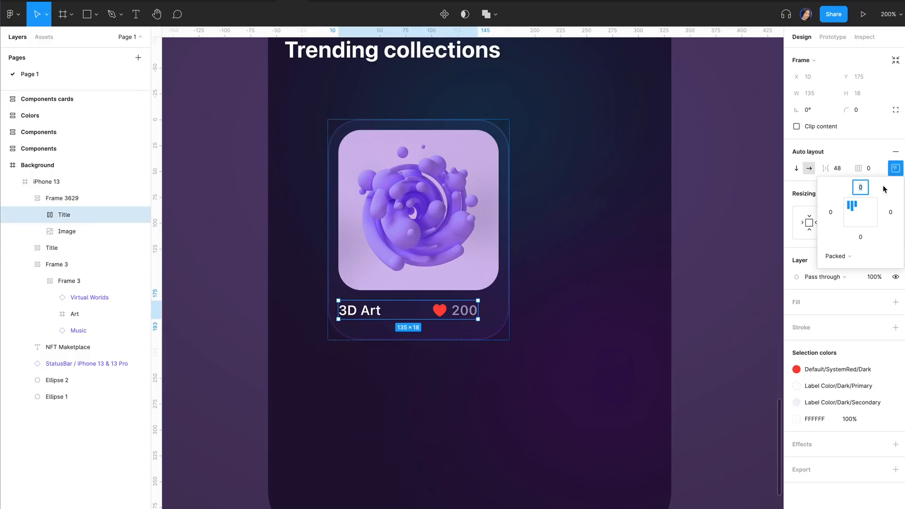
{"action": "left_click", "coordinate": [855, 257]}
{"action": "left_click", "coordinate": [856, 269]}
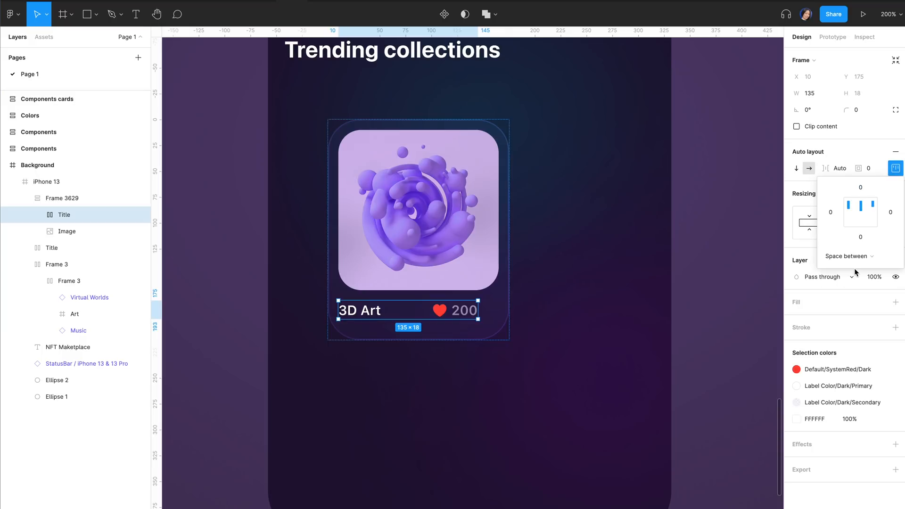
Step: Set the Title row's horizontal resizing to Fill container
{"action": "left_click", "coordinate": [888, 218]}
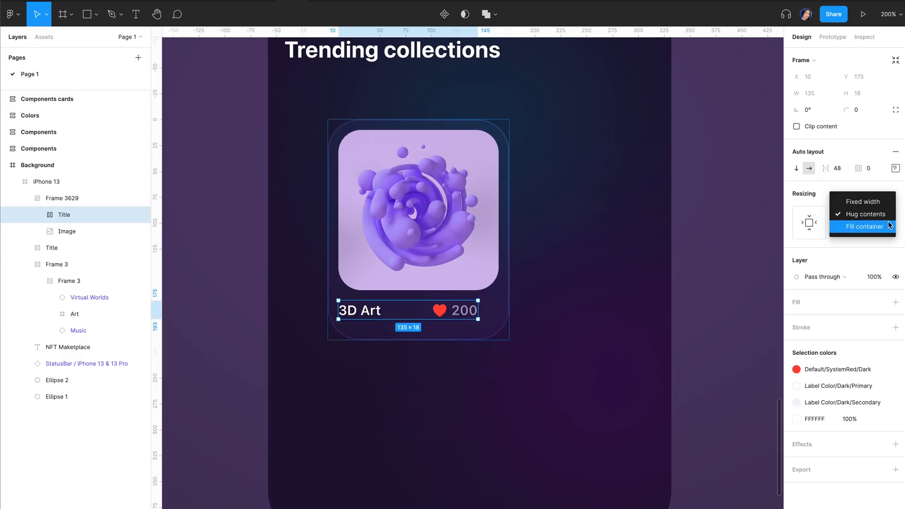
{"action": "left_click", "coordinate": [884, 227]}
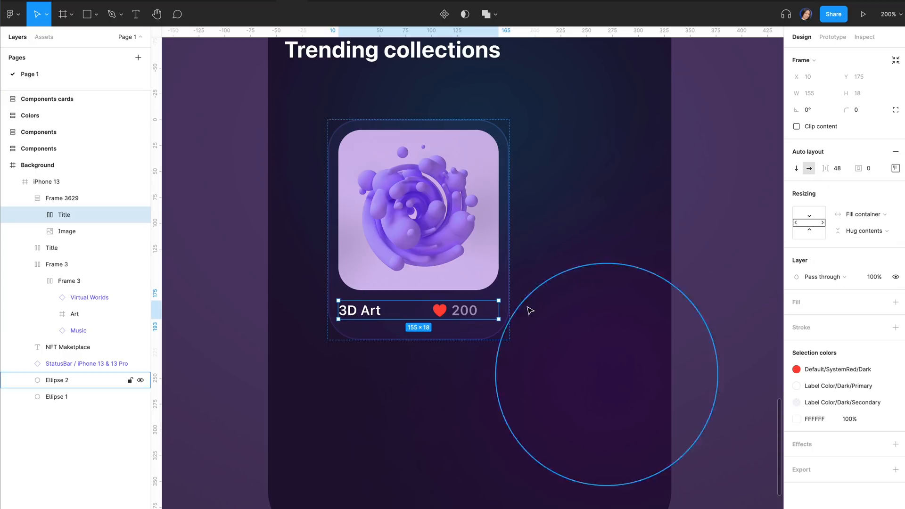
Step: Rename the heart-and-200 group as Favorite and convert it to an auto layout frame with top-right alignment
{"action": "left_click", "coordinate": [38, 215]}
{"action": "double_click", "coordinate": [93, 231]}
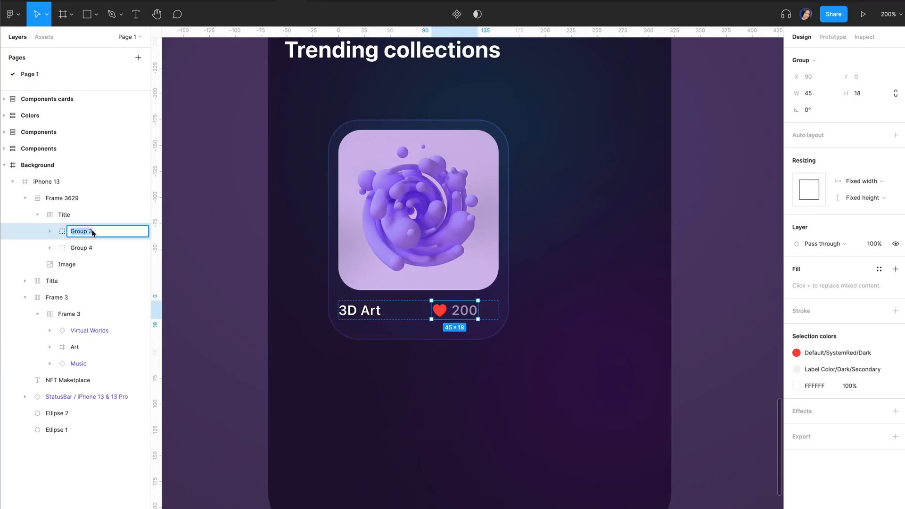
{"action": "type", "text": "Favorite"}
{"action": "key", "text": "Return"}
{"action": "key", "text": "shift+a"}
{"action": "left_click", "coordinate": [895, 169]}
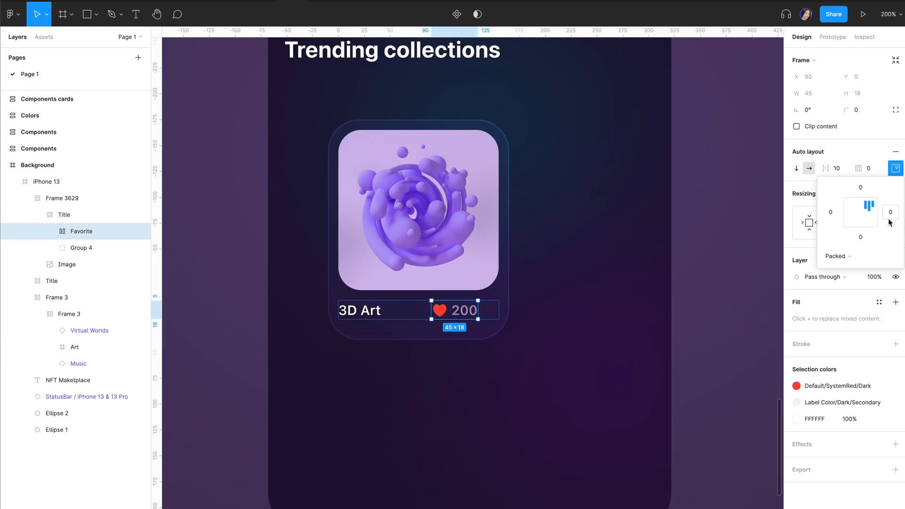
Step: Convert the 3D Art label group to an auto layout frame
{"action": "left_click", "coordinate": [111, 247]}
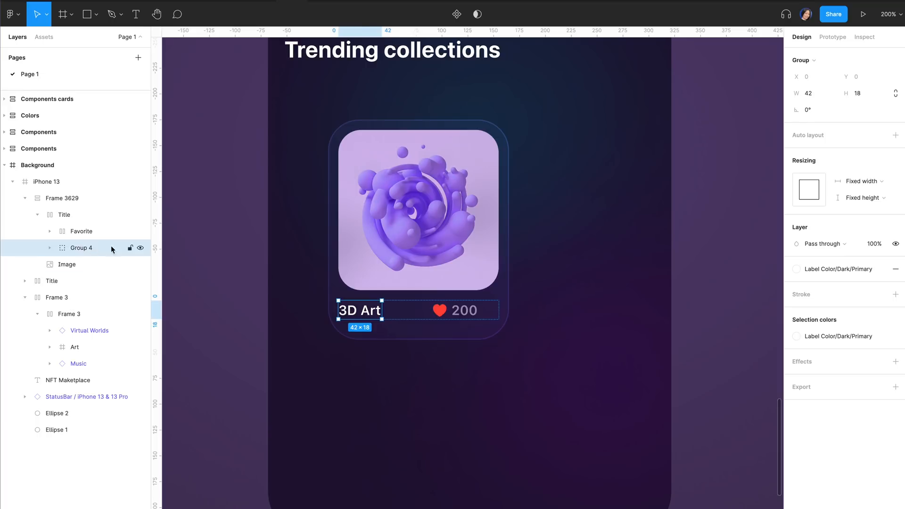
{"action": "left_click", "coordinate": [895, 136]}
{"action": "left_click", "coordinate": [895, 168]}
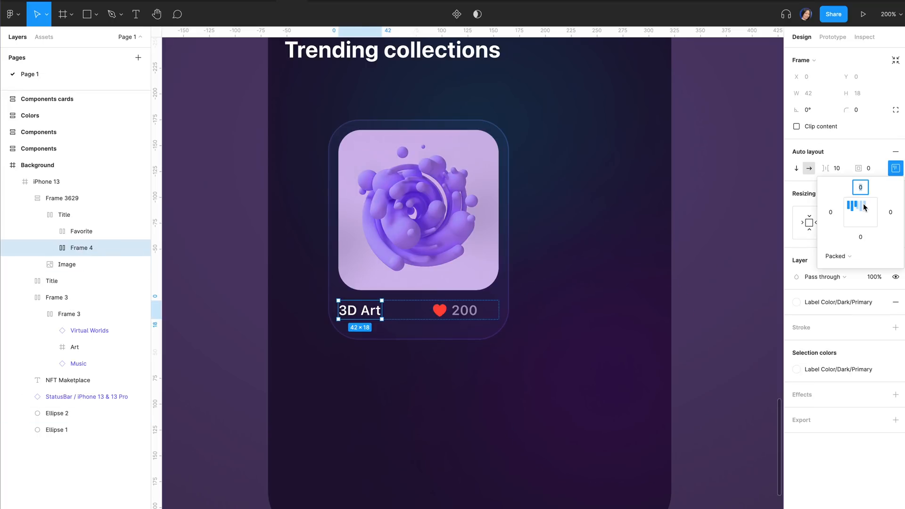
Step: Set the Title row's auto layout spacing mode to Space between
{"action": "left_click", "coordinate": [95, 213]}
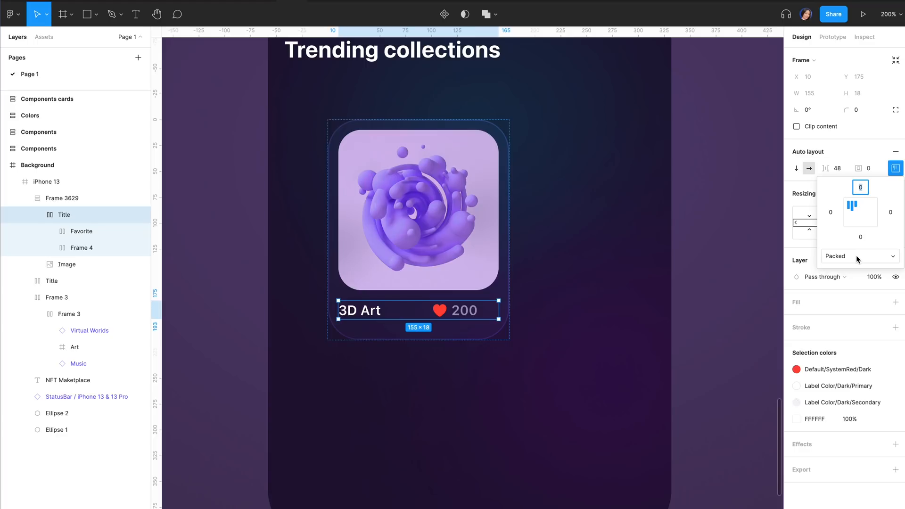
{"action": "left_click", "coordinate": [855, 255]}
{"action": "left_click", "coordinate": [858, 269]}
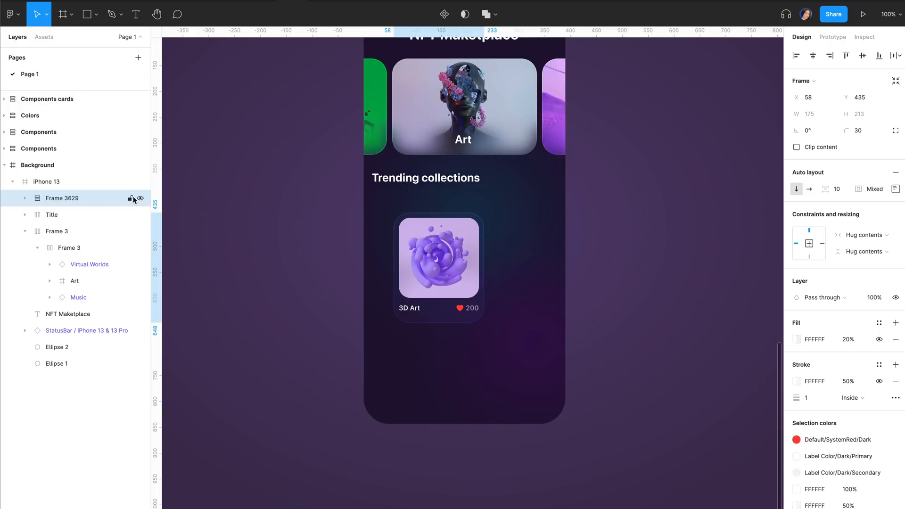
Step: Rename the card frame as Card Collection and place it under the Trending collections heading at X 17, Y 411
{"action": "double_click", "coordinate": [59, 197]}
{"action": "type", "text": "Card Collection"}
{"action": "key", "text": "Return"}
{"action": "left_click_drag", "start_coordinate": [444, 253], "coordinate": [408, 239]}
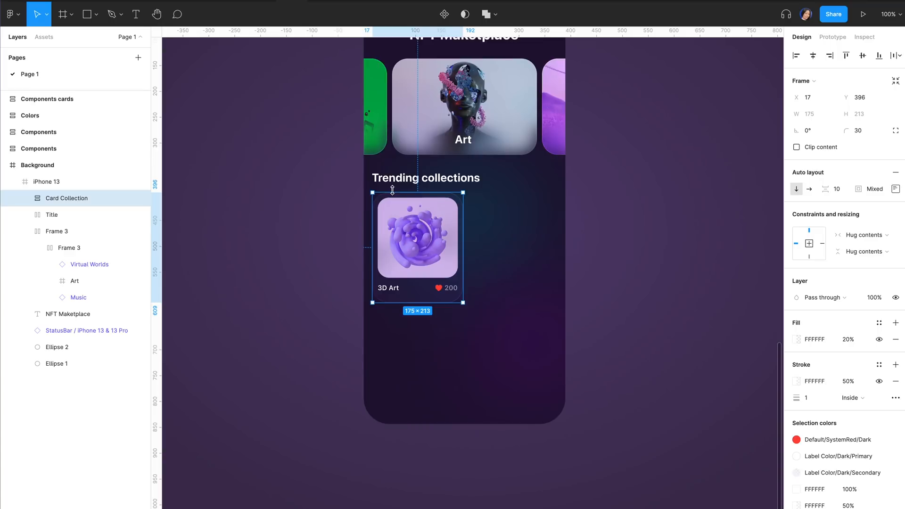
{"action": "key", "text": "alt"}
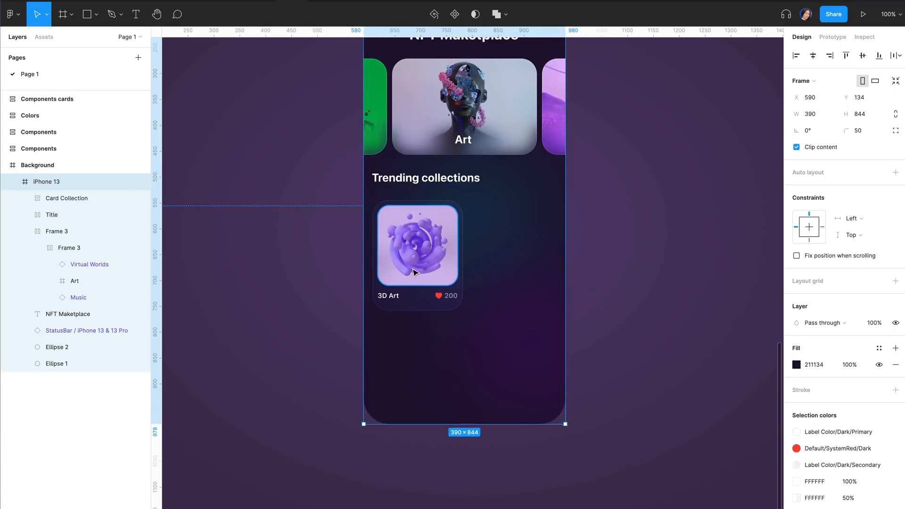
Step: Duplicate the Card Collection frame and move the copy horizontally to the right of the original card
{"action": "left_click", "coordinate": [413, 270], "text": "super"}
{"action": "left_click", "coordinate": [78, 203]}
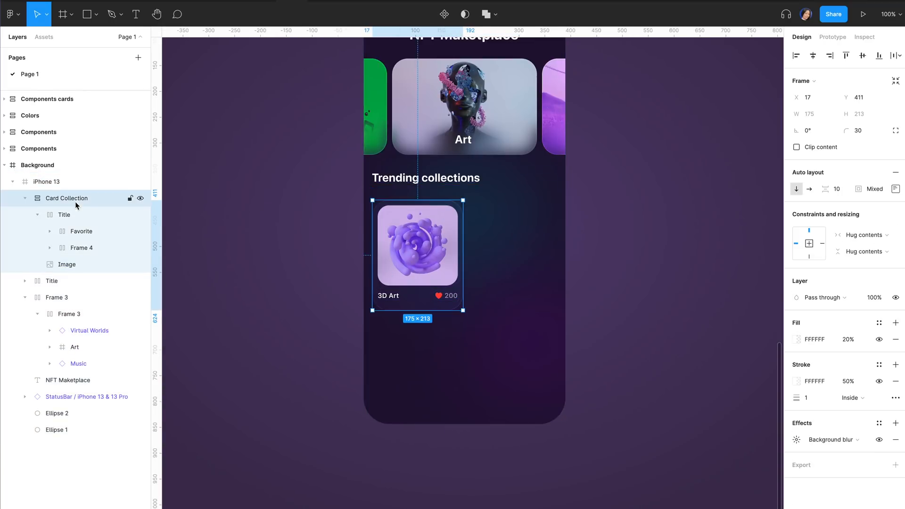
{"action": "left_click", "coordinate": [24, 199]}
{"action": "key", "text": "super+d"}
{"action": "key", "text": "shift+Right"}
{"action": "key", "text": "shift+Right"}
{"action": "key", "text": "shift+Right"}
{"action": "key", "text": "shift+Right"}
{"action": "key", "text": "shift+Right"}
{"action": "key", "text": "shift+Right"}
{"action": "key", "text": "shift+Right"}
{"action": "key", "text": "shift+Right"}
{"action": "key", "text": "shift+Right"}
{"action": "key", "text": "shift+Right"}
{"action": "key", "text": "shift+Right"}
{"action": "key", "text": "shift+Right"}
{"action": "key", "text": "shift+Right"}
{"action": "key", "text": "shift+Right"}
{"action": "key", "text": "shift+Right"}
{"action": "key", "text": "shift+Right"}
{"action": "key", "text": "shift+Right"}
{"action": "key", "text": "shift+Right"}
{"action": "key", "text": "shift+Right"}
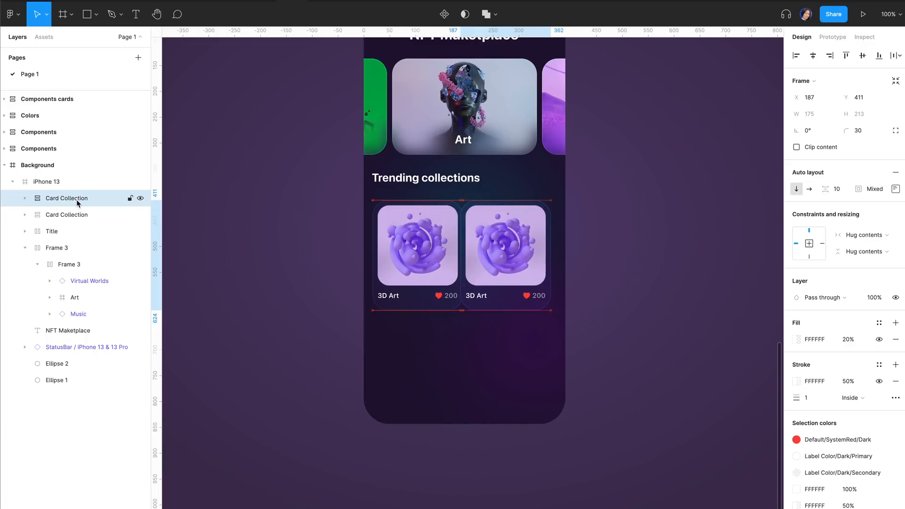
Step: Delete the duplicated 3D Art card
{"action": "left_click", "coordinate": [514, 244], "text": "super"}
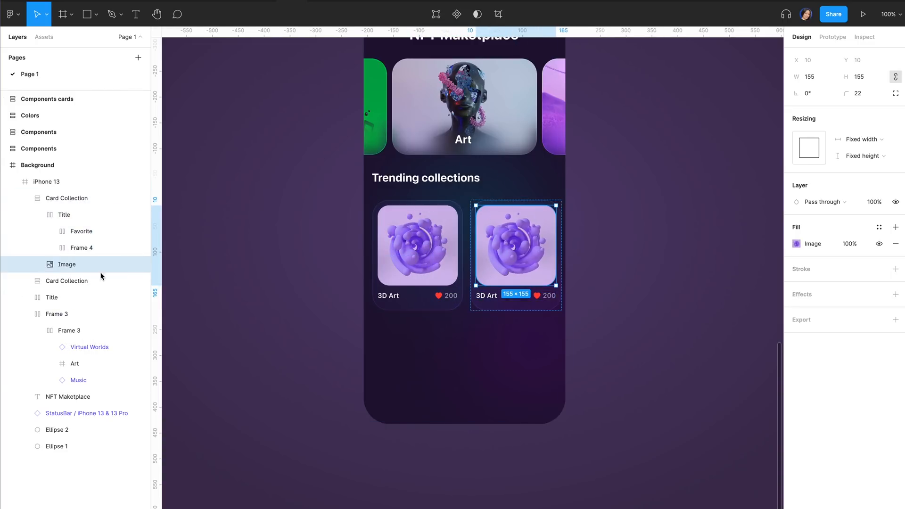
{"action": "left_click", "coordinate": [80, 200]}
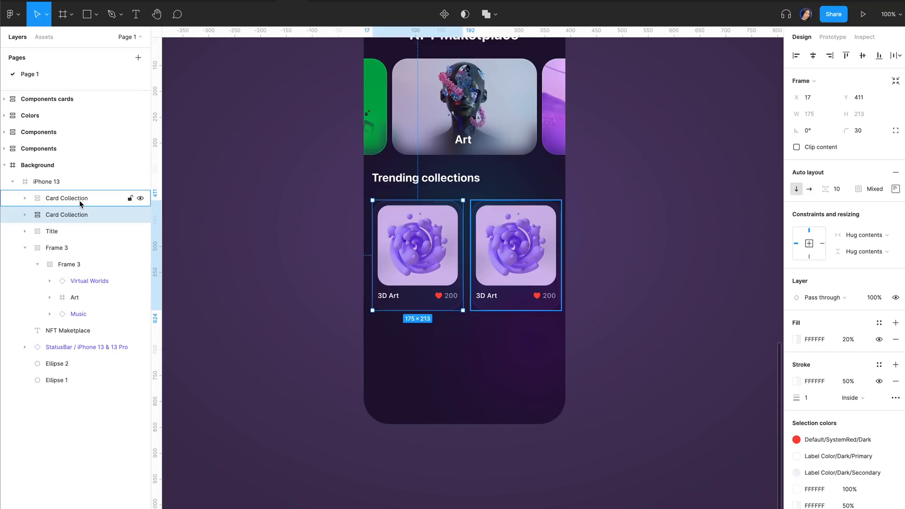
{"action": "key", "text": "Delete"}
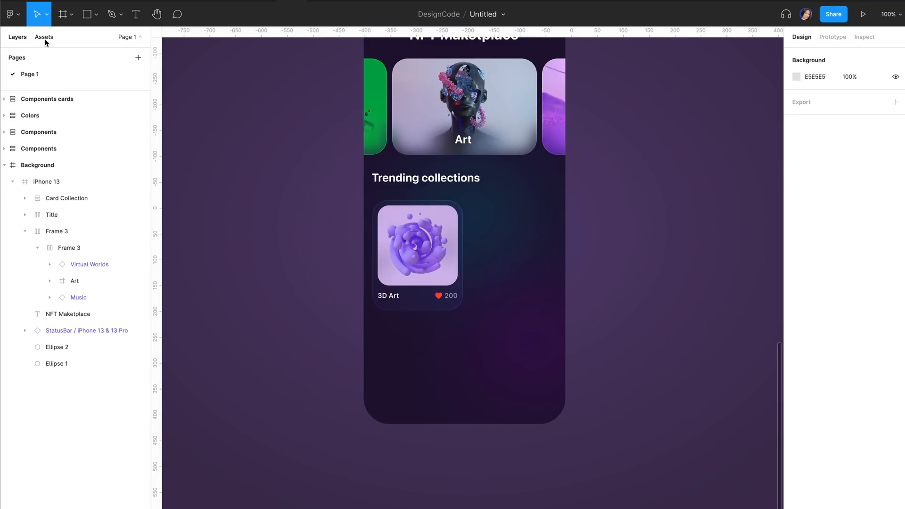
Step: Place the Card-Collections2, Card-Collections3 and Card-Collections4 components in the phone frame around the 3D Art card
{"action": "left_click", "coordinate": [46, 42]}
{"action": "scroll", "coordinate": [78, 232], "scroll_direction": "up", "scroll_amount": 2}
{"action": "scroll", "coordinate": [78, 231], "scroll_direction": "down", "scroll_amount": 2}
{"action": "scroll", "coordinate": [79, 231], "scroll_direction": "up", "scroll_amount": 4}
{"action": "left_click_drag", "start_coordinate": [111, 201], "coordinate": [522, 264]}
{"action": "left_click_drag", "start_coordinate": [41, 275], "coordinate": [405, 346]}
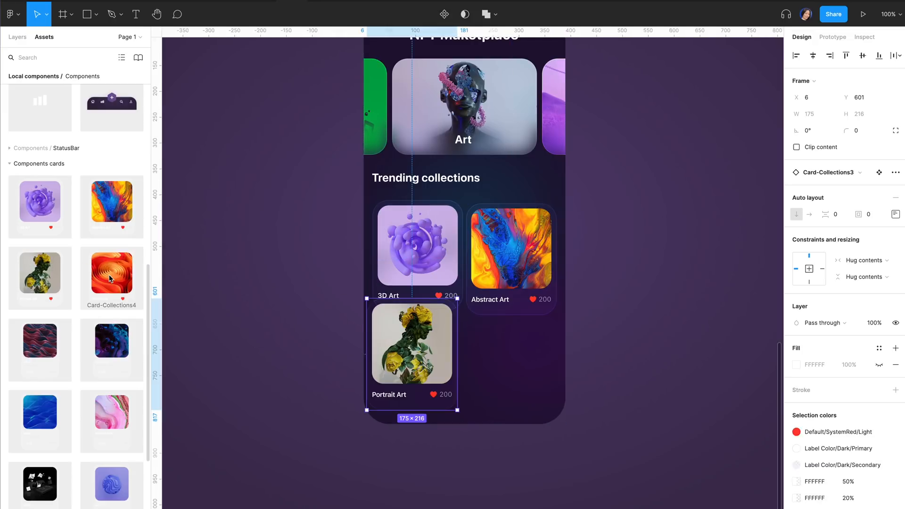
{"action": "left_click_drag", "start_coordinate": [109, 273], "coordinate": [508, 354]}
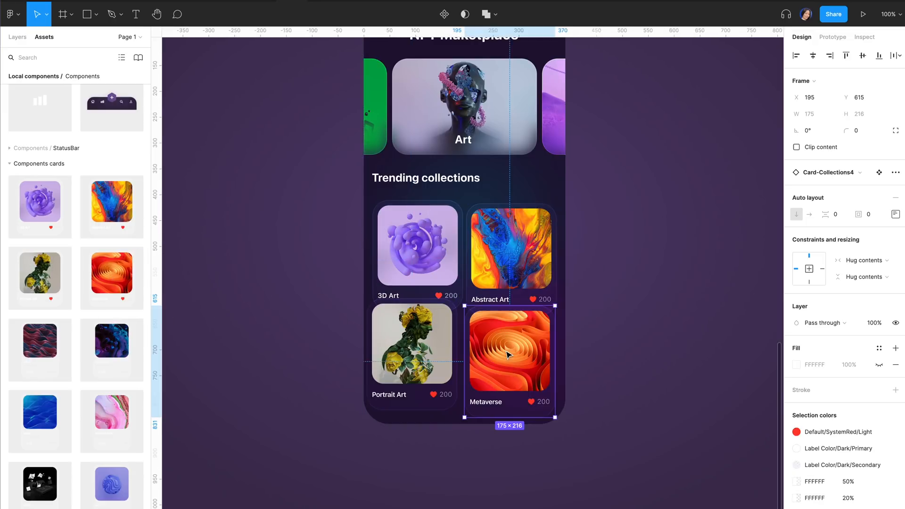
Step: Group the four collection cards and convert the group to a horizontal auto layout with spacing 10
{"action": "left_click", "coordinate": [17, 36]}
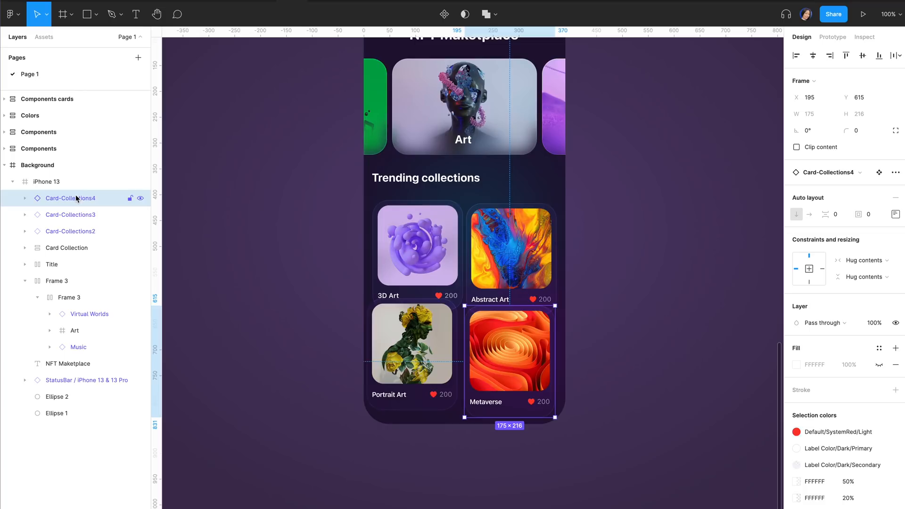
{"action": "left_click", "coordinate": [69, 248]}
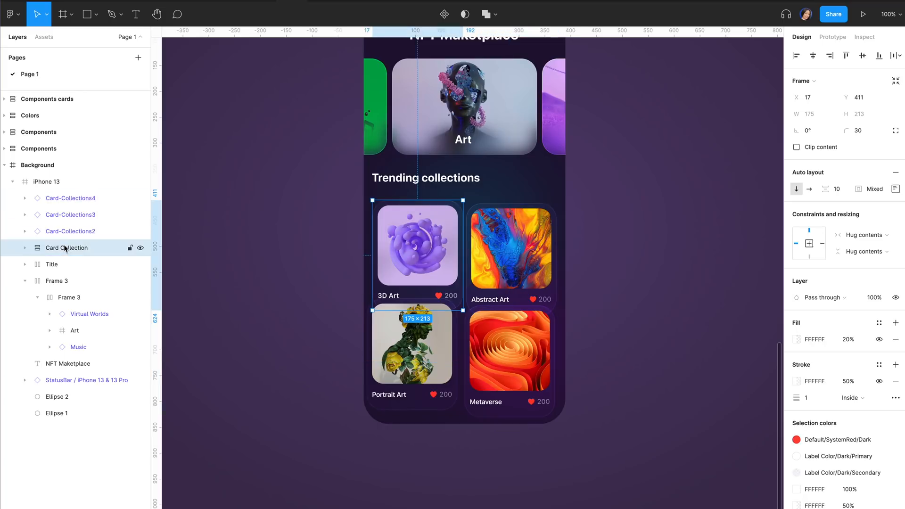
{"action": "left_click", "coordinate": [81, 198], "text": "shift"}
{"action": "key", "text": "ctrl+g"}
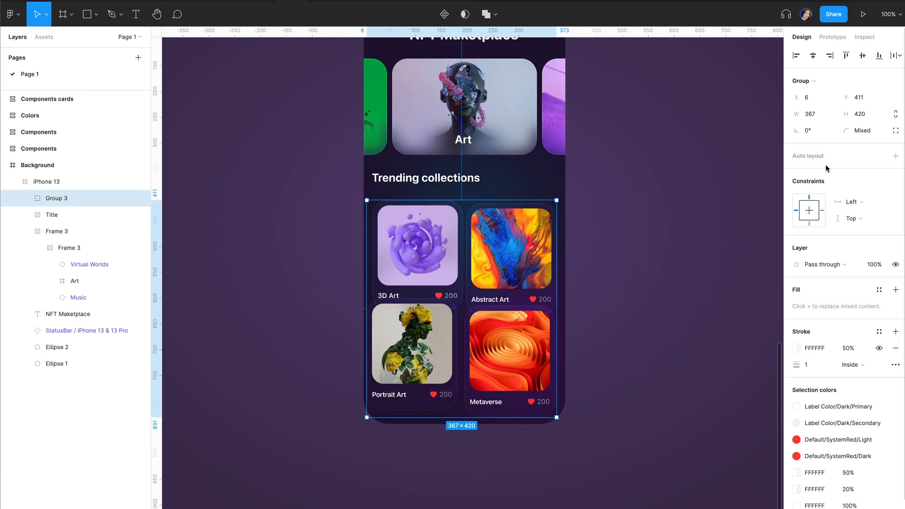
{"action": "left_click", "coordinate": [895, 155]}
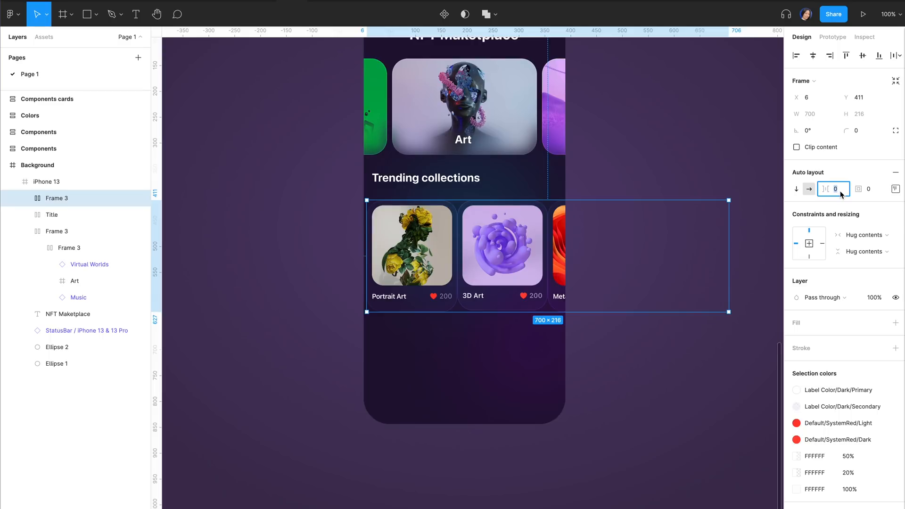
{"action": "type", "text": "10"}
{"action": "key", "text": "Return"}
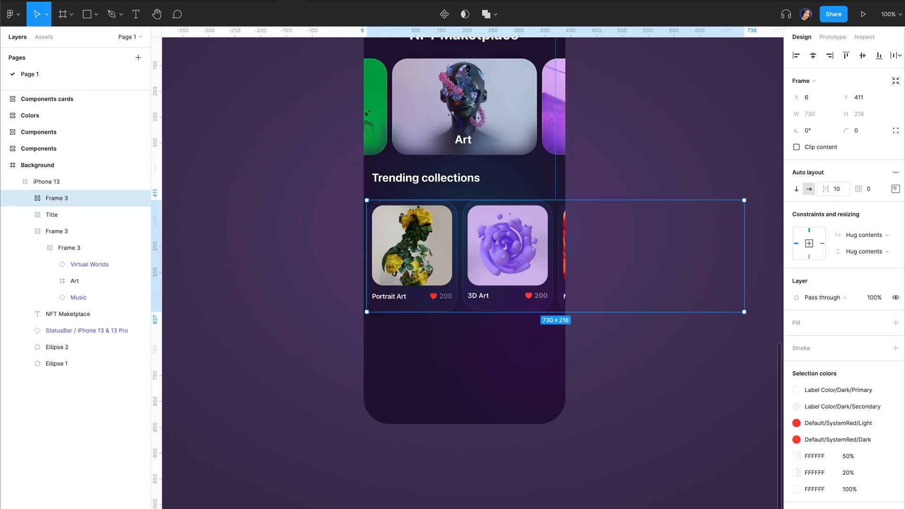
Step: Center the card row horizontally in the phone frame and hide the Card-Collections4 card
{"action": "left_click", "coordinate": [813, 55]}
{"action": "left_click", "coordinate": [25, 198]}
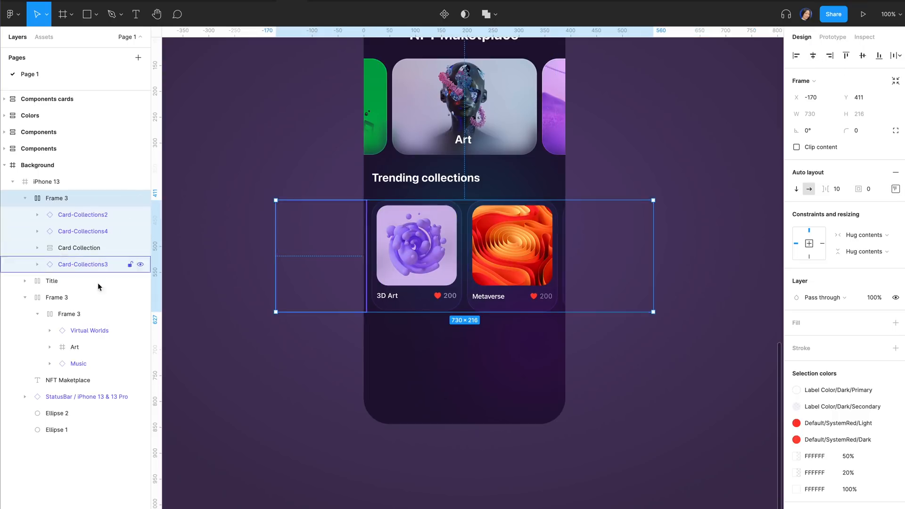
{"action": "left_click", "coordinate": [141, 230]}
{"action": "left_click", "coordinate": [140, 232]}
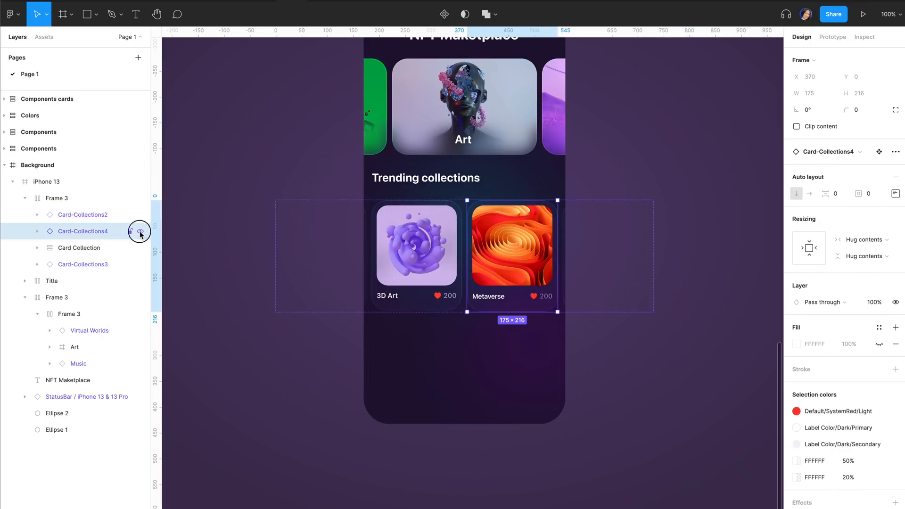
Step: Reorder the visible cards so the row runs 3D Art, Abstract Art, Portrait Art, and select the row's frame
{"action": "left_click_drag", "start_coordinate": [88, 231], "coordinate": [88, 272]}
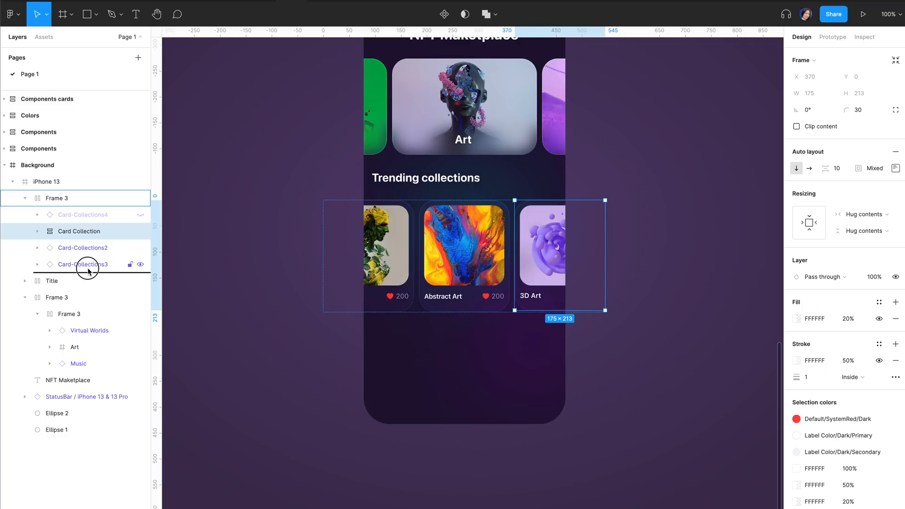
{"action": "left_click_drag", "start_coordinate": [88, 268], "coordinate": [87, 269]}
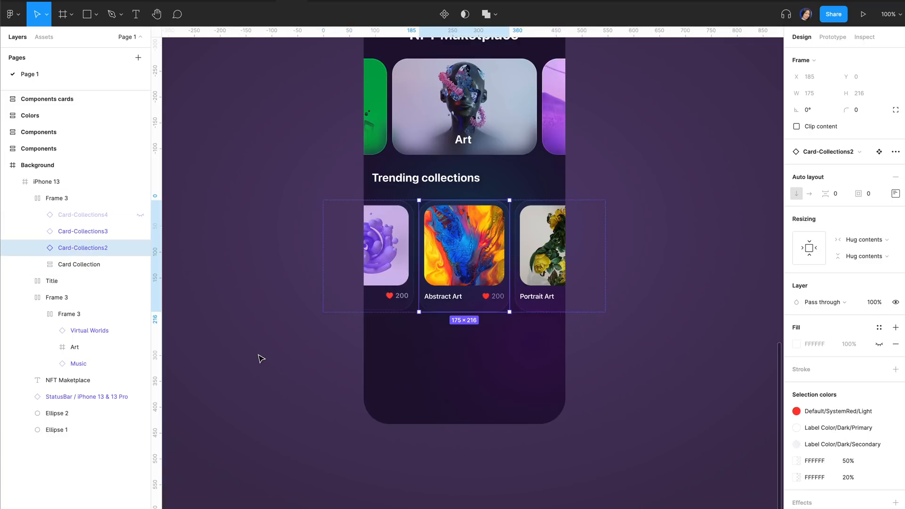
{"action": "left_click", "coordinate": [258, 355]}
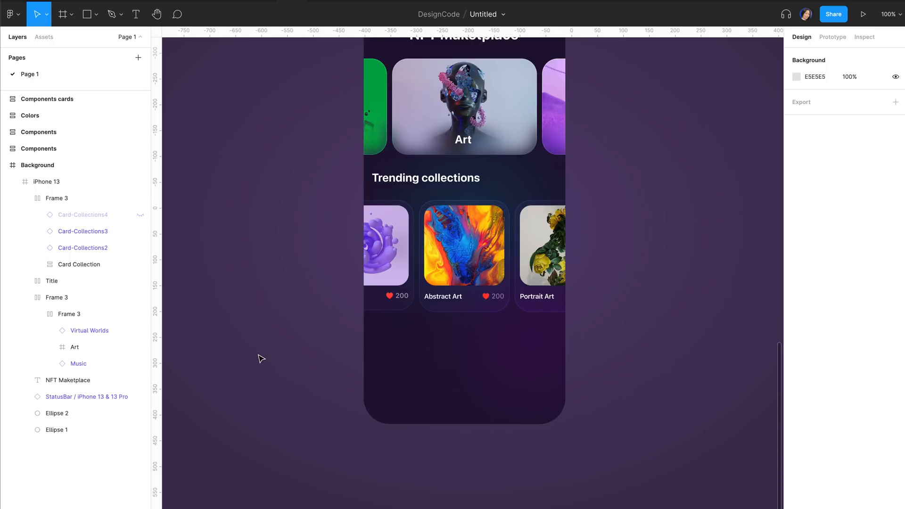
{"action": "left_click", "coordinate": [82, 197]}
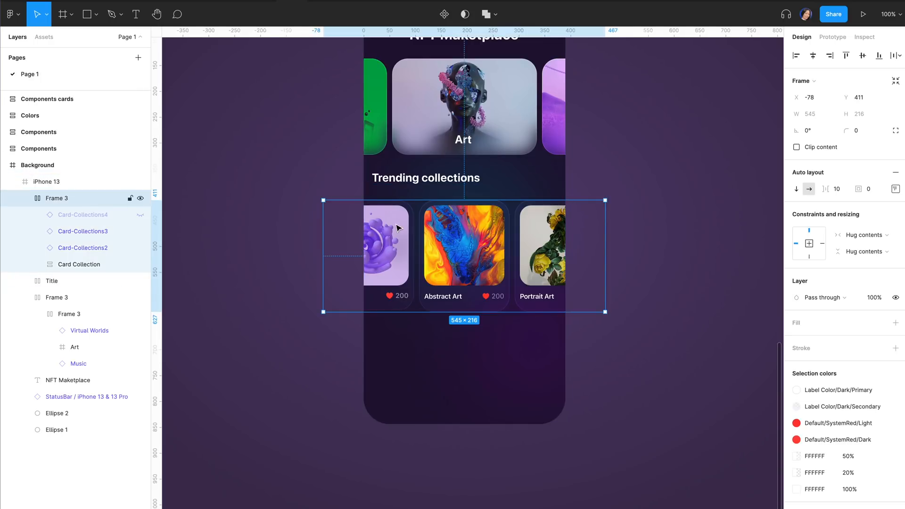
Step: Move the card row up beneath the Trending collections heading to Y 389 and rename its frame Cards
{"action": "key", "text": "alt"}
{"action": "key", "text": "shift+Up"}
{"action": "key", "text": "shift+Up"}
{"action": "key", "text": "Up"}
{"action": "key", "text": "Up"}
{"action": "double_click", "coordinate": [49, 198]}
{"action": "type", "text": "ards"}
{"action": "type", "text": "C"}
{"action": "key", "text": "Return"}
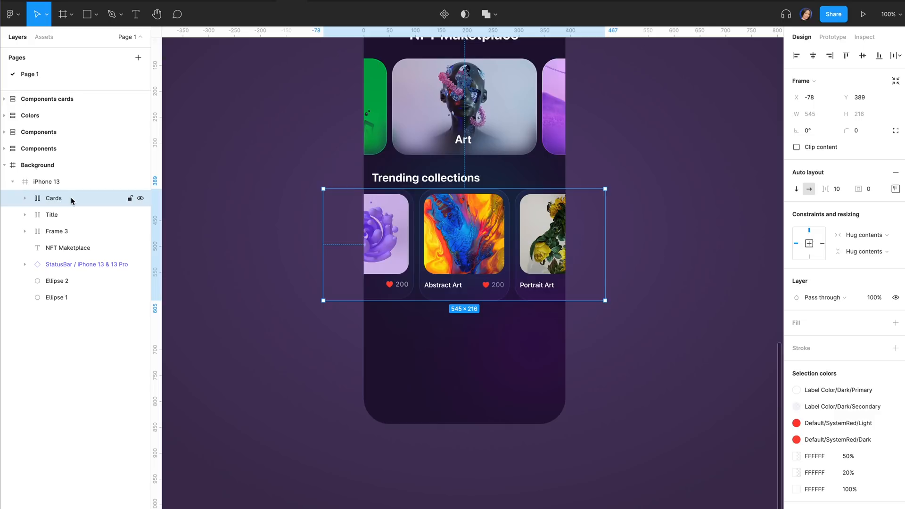
Step: Group the Title and Cards frames, duplicate the group, and stack both copies in a vertical auto layout with spacing 30
{"action": "left_click", "coordinate": [67, 214], "text": "shift"}
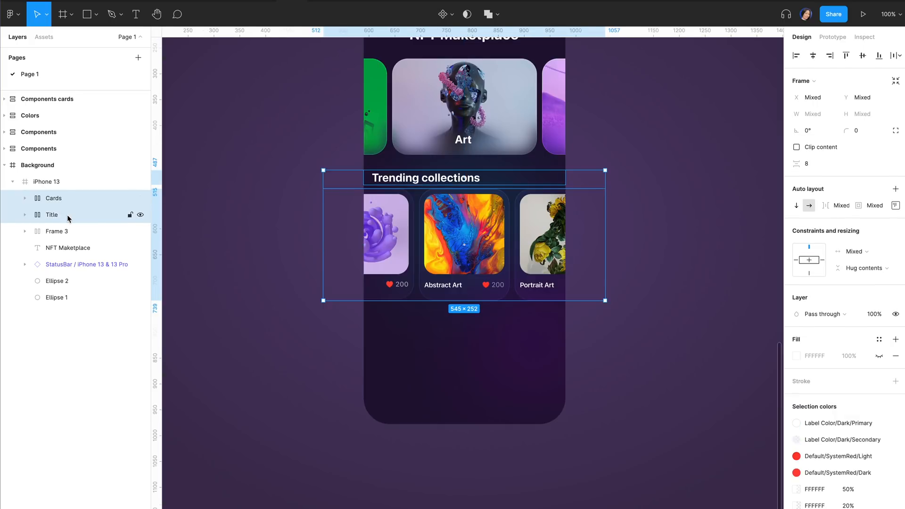
{"action": "key", "text": "ctrl+g"}
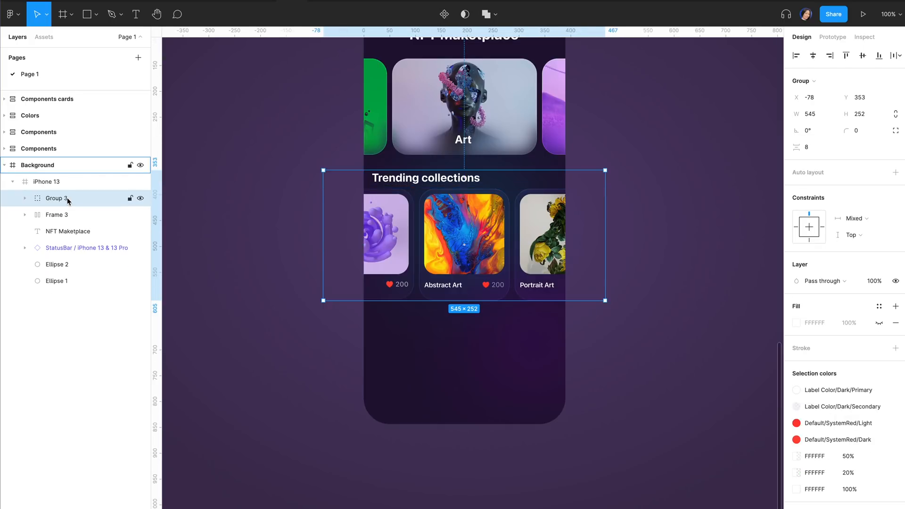
{"action": "key", "text": "ctrl+d"}
{"action": "left_click", "coordinate": [67, 215], "text": "shift"}
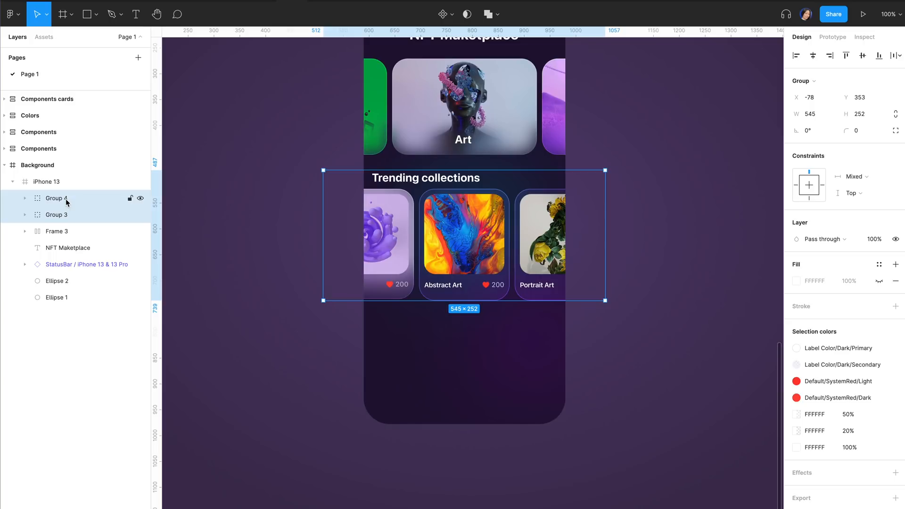
{"action": "key", "text": "ctrl+g"}
{"action": "left_click", "coordinate": [69, 200]}
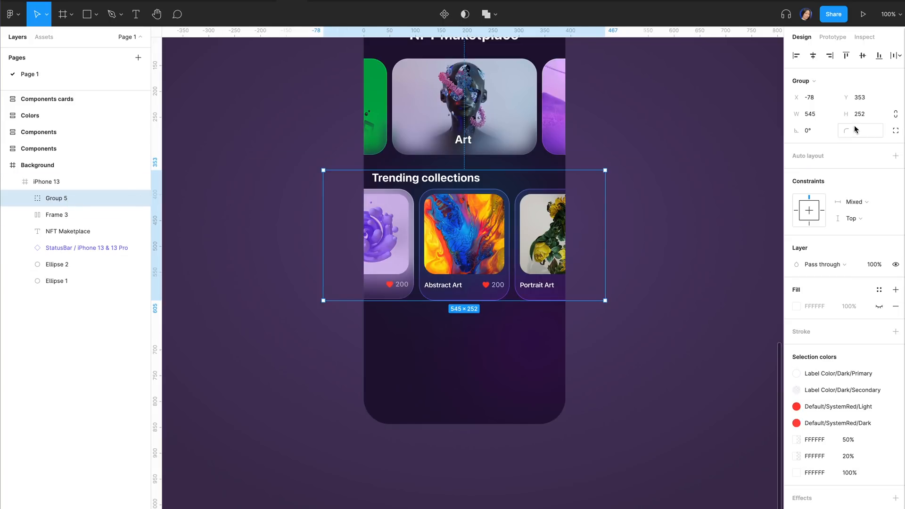
{"action": "left_click", "coordinate": [895, 157]}
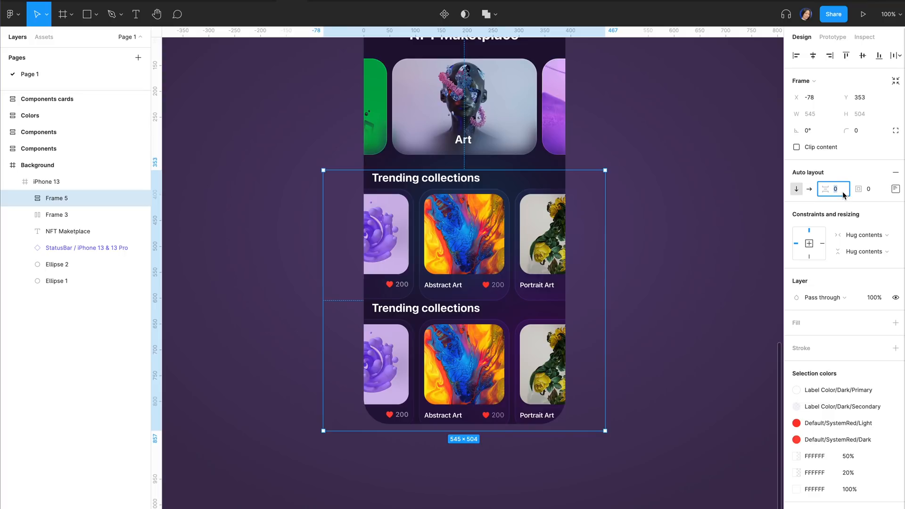
{"action": "key", "text": "Return"}
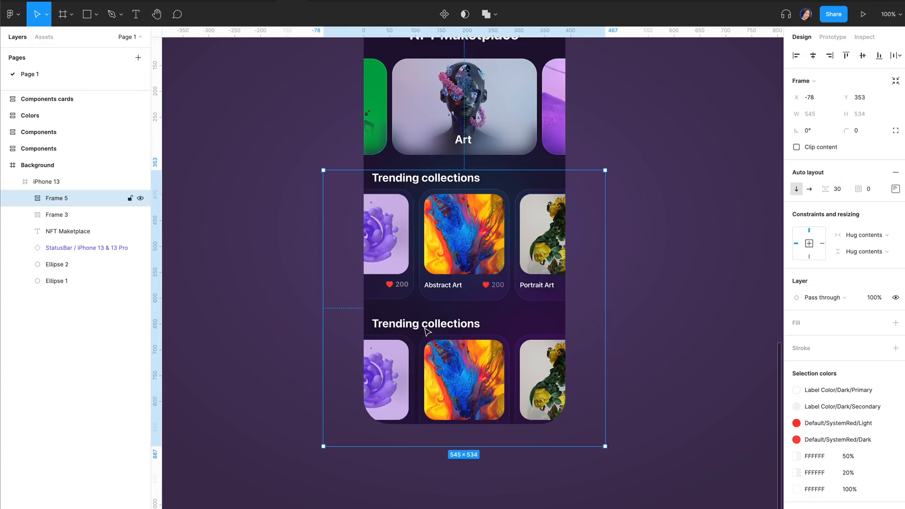
Step: Change the lower section's heading text to "Top seller"
{"action": "key", "text": "t"}
{"action": "double_click", "coordinate": [405, 324]}
{"action": "left_click_drag", "start_coordinate": [479, 324], "coordinate": [373, 323]}
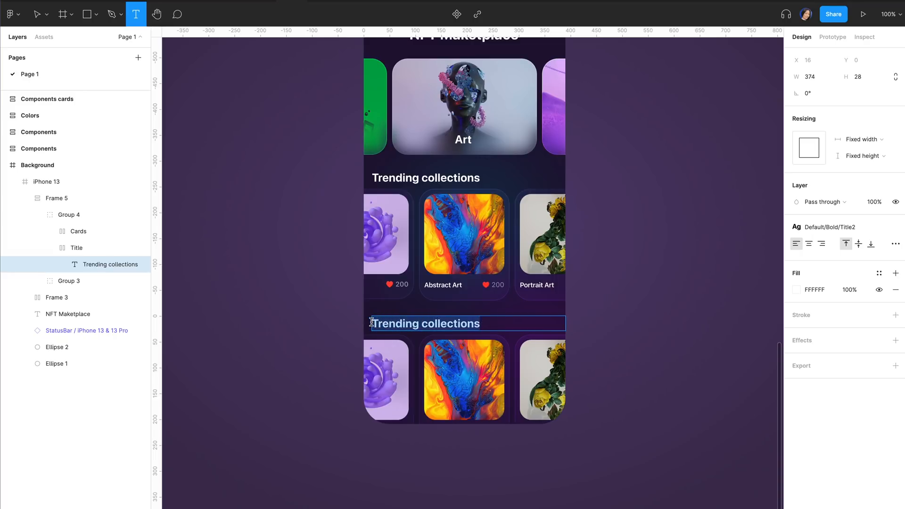
{"action": "type", "text": "Top seller"}
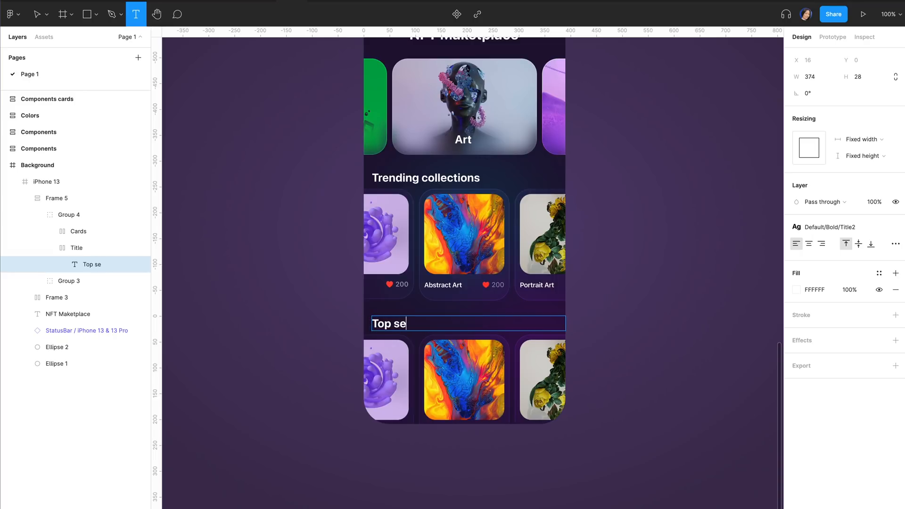
Step: Rename the two section groups Top Seller and Trending Collections
{"action": "double_click", "coordinate": [66, 215]}
{"action": "type", "text": "T"}
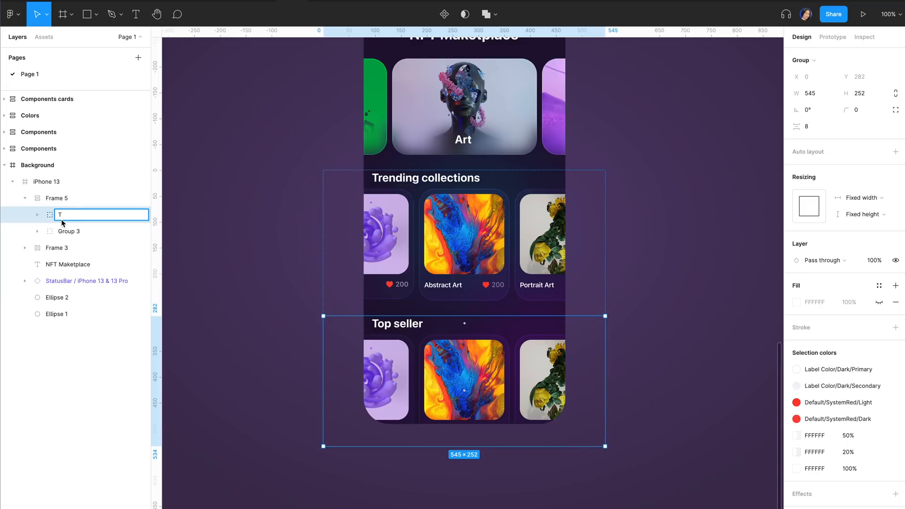
{"action": "type", "text": "op Seller"}
{"action": "double_click", "coordinate": [76, 231]}
{"action": "type", "text": "Trending Collections"}
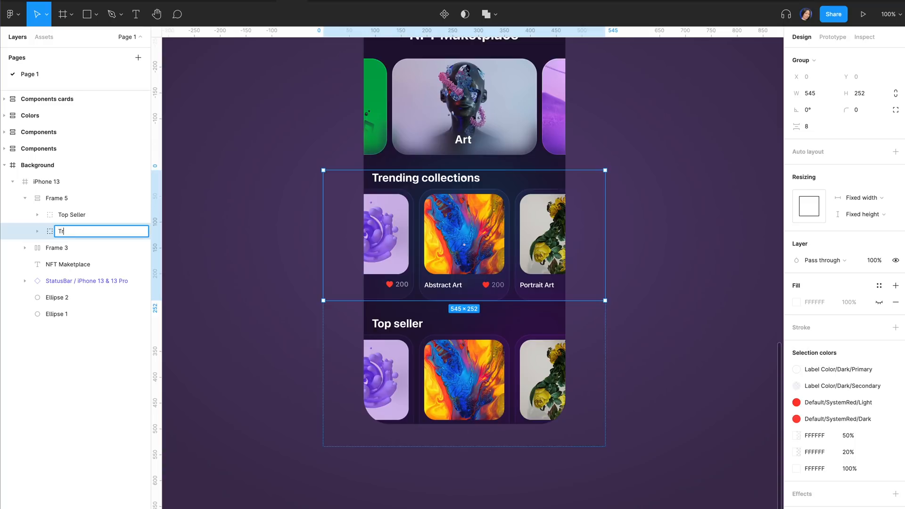
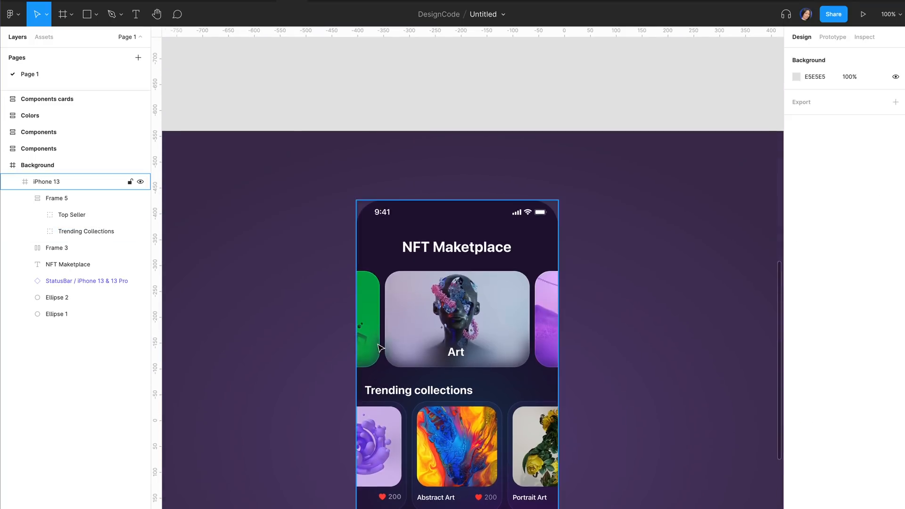
{"action": "scroll", "coordinate": [379, 351], "scroll_direction": "down", "scroll_amount": 5}
{"action": "left_click", "coordinate": [434, 386], "text": "ctrl"}
{"action": "left_click", "coordinate": [796, 268]}
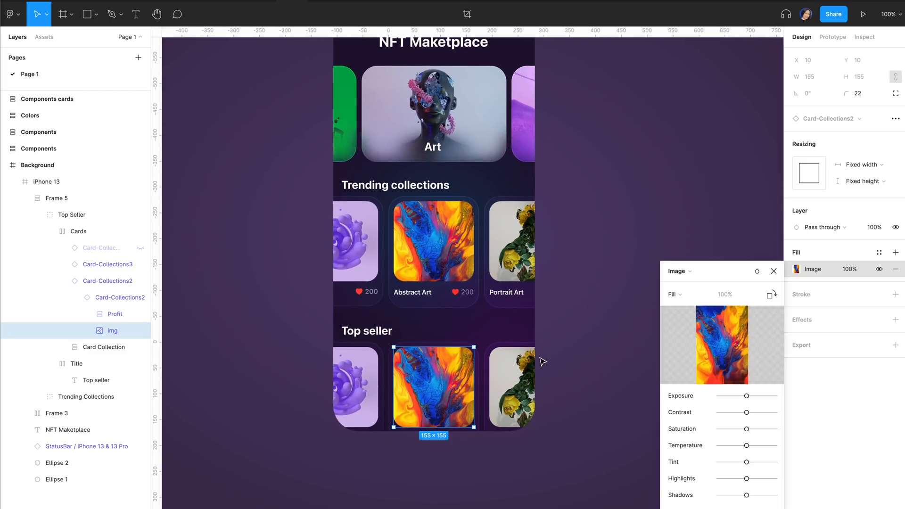
{"action": "left_click", "coordinate": [773, 271]}
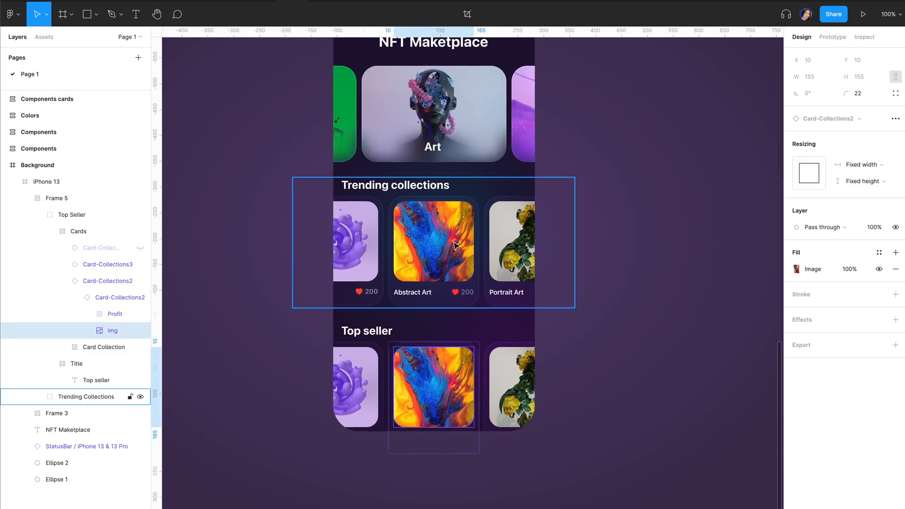
Step: Turn off Clip content for the iPhone 13 frame
{"action": "left_click", "coordinate": [403, 242]}
{"action": "scroll", "coordinate": [333, 231], "scroll_direction": "up", "scroll_amount": 2}
{"action": "scroll", "coordinate": [333, 231], "scroll_direction": "up", "scroll_amount": 2}
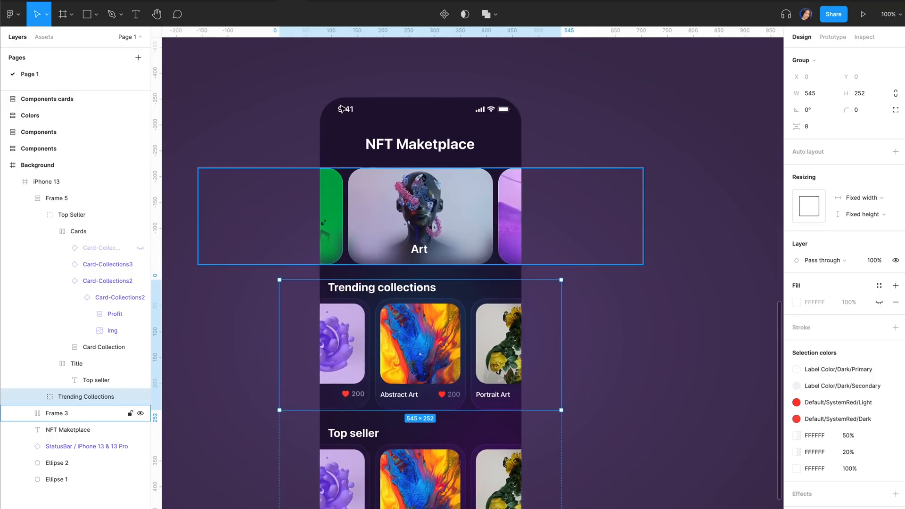
{"action": "left_click", "coordinate": [333, 126]}
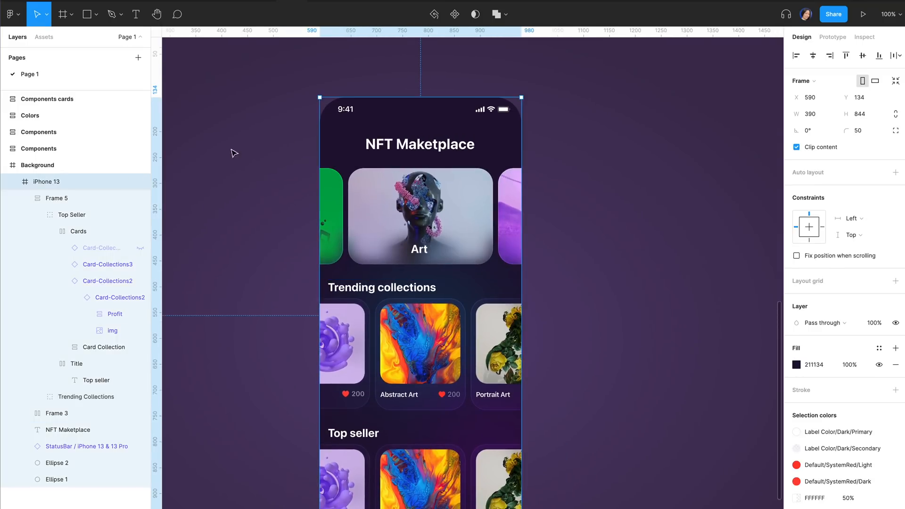
{"action": "left_click", "coordinate": [797, 148]}
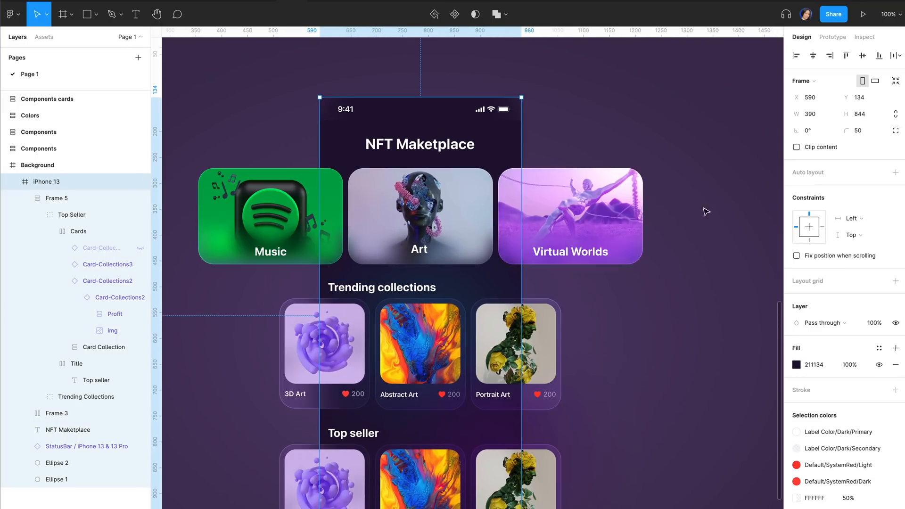
Step: Place a copy of the Top seller row's 3D Art card on the empty background beside the phone frame
{"action": "scroll", "coordinate": [614, 325], "scroll_direction": "down", "scroll_amount": 3}
{"action": "left_click", "coordinate": [614, 333]}
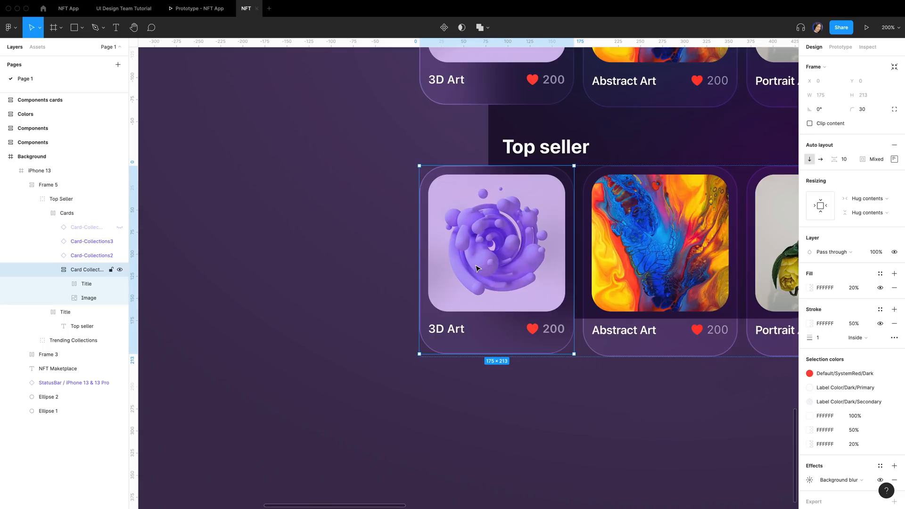
{"action": "left_click_drag", "start_coordinate": [485, 273], "coordinate": [171, 275]}
Step: Duplicate the Title row inside the copied card and select the upper of the two rows
{"action": "left_click", "coordinate": [52, 186]}
{"action": "left_click", "coordinate": [23, 185]}
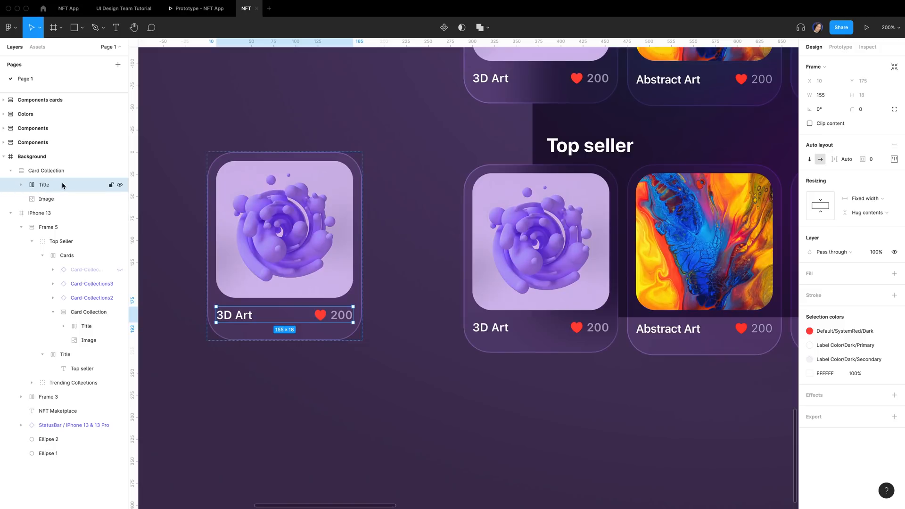
{"action": "key", "text": "super+d"}
{"action": "left_click", "coordinate": [64, 198]}
Step: Set the upper Title row to a vertical auto layout with spacing 10 and its height to Hug contents
{"action": "key", "text": "t"}
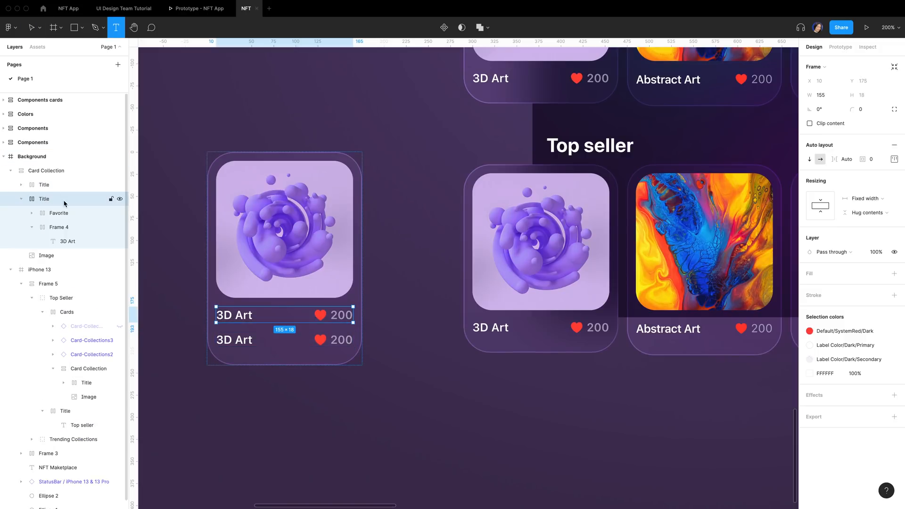
{"action": "left_click", "coordinate": [810, 160]}
{"action": "left_click", "coordinate": [851, 162]}
{"action": "type", "text": "10"}
{"action": "key", "text": "Return"}
{"action": "left_click", "coordinate": [861, 212]}
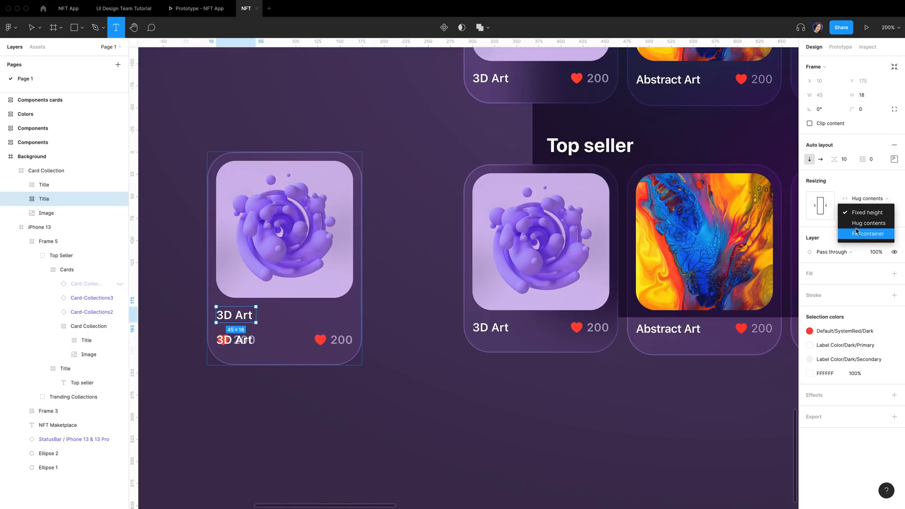
{"action": "left_click", "coordinate": [857, 224]}
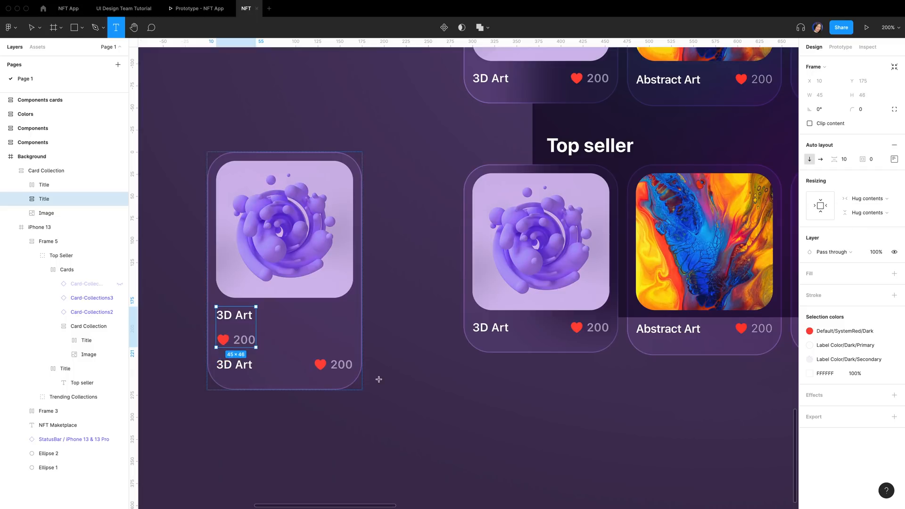
Step: Replace the heart and like count beneath the copied card's title with the text "description"
{"action": "double_click", "coordinate": [237, 338]}
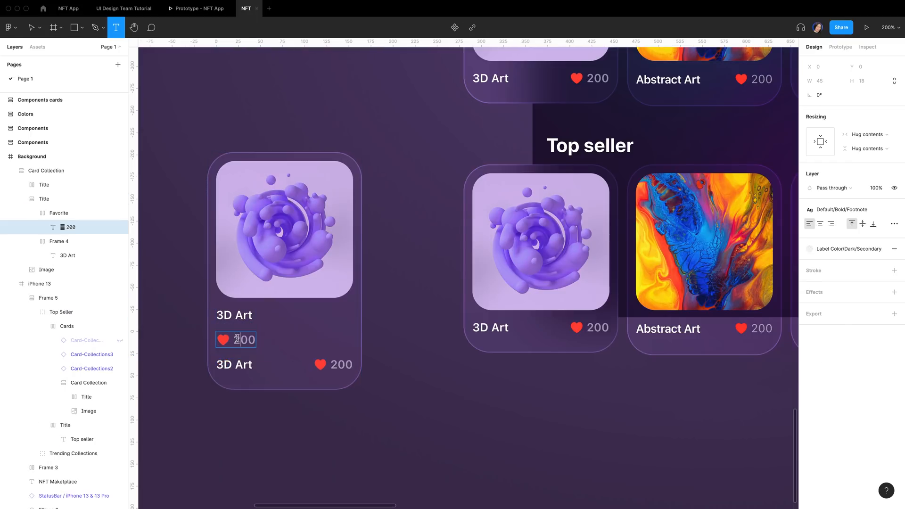
{"action": "key", "text": "BackSpace"}
{"action": "key", "text": "BackSpace"}
{"action": "key", "text": "BackSpace"}
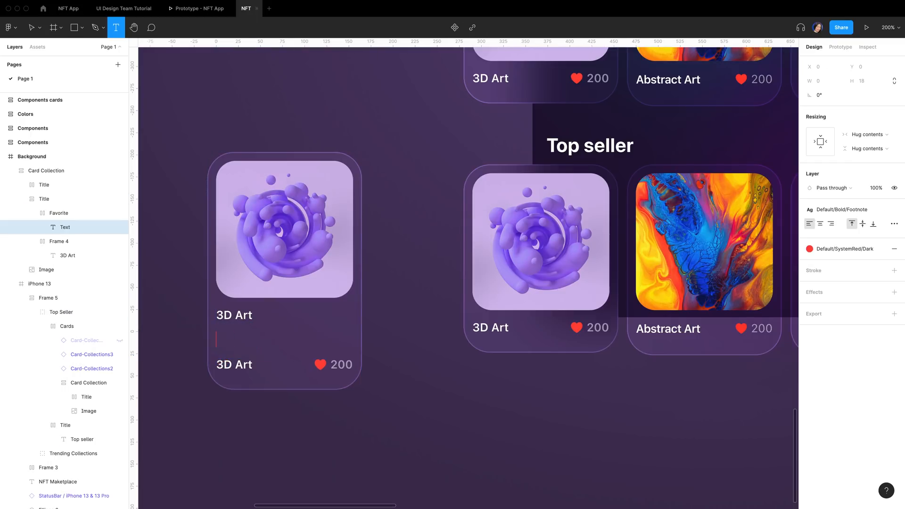
{"action": "type", "text": "description"}
{"action": "key", "text": "Escape"}
Step: Apply the Label Color/Dark/Secondary color style to the description text
{"action": "left_click", "coordinate": [809, 249]}
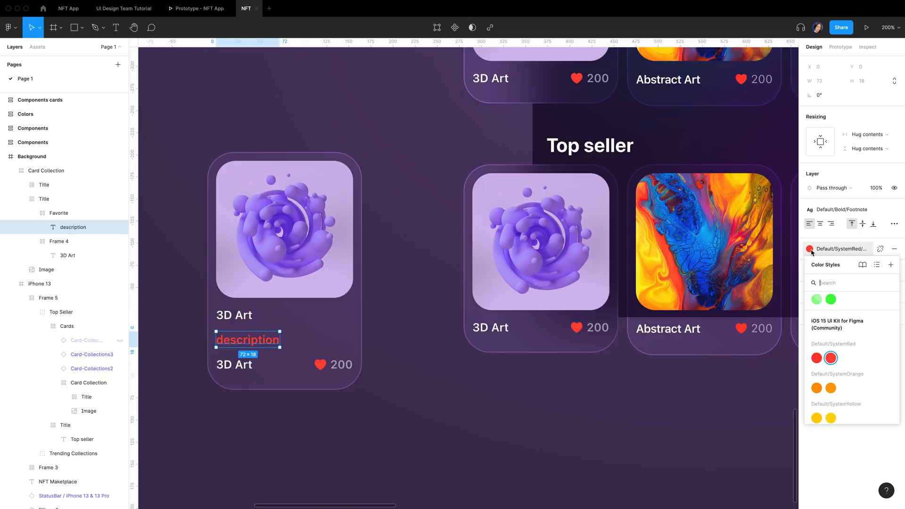
{"action": "scroll", "coordinate": [837, 343], "scroll_direction": "down", "scroll_amount": 10}
{"action": "scroll", "coordinate": [838, 347], "scroll_direction": "up", "scroll_amount": 1}
{"action": "scroll", "coordinate": [841, 372], "scroll_direction": "up", "scroll_amount": 1}
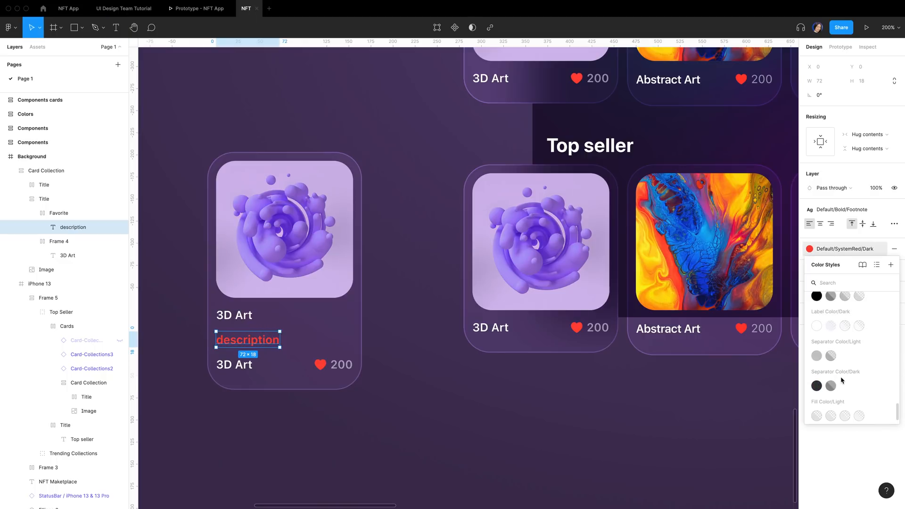
{"action": "left_click", "coordinate": [831, 326]}
Step: Set the spacing between the card's title and description to 0
{"action": "key", "text": "Escape"}
{"action": "key", "text": "Escape"}
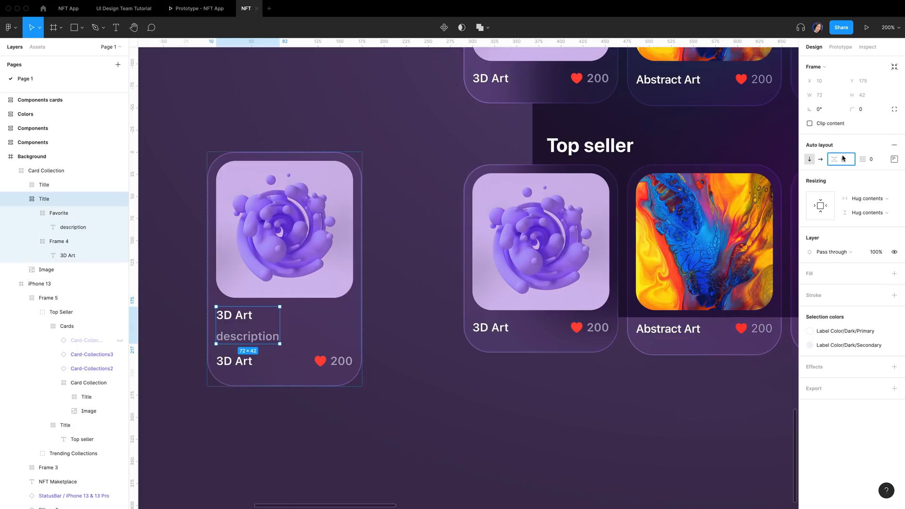
{"action": "key", "text": "Return"}
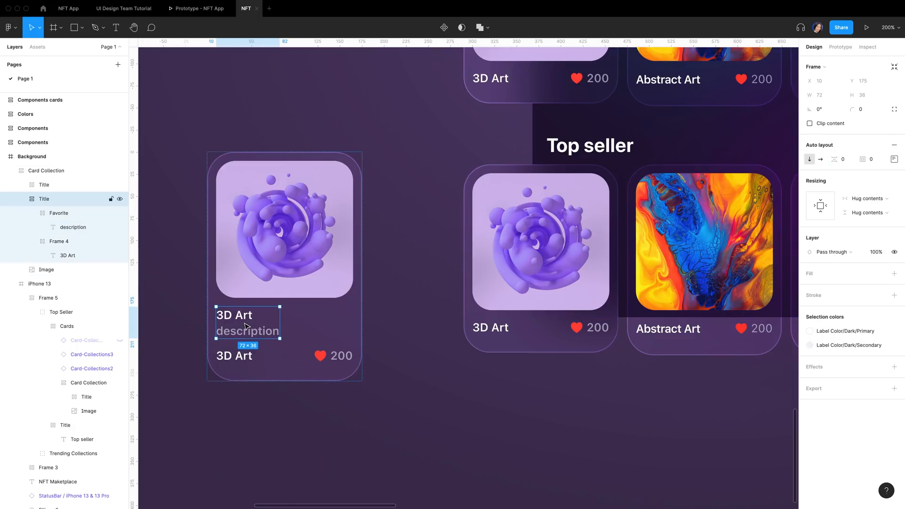
Step: Edit the text in the copied card's lower row to read "3D 0.345"
{"action": "left_click", "coordinate": [242, 356]}
{"action": "key", "text": "t"}
{"action": "left_click", "coordinate": [240, 355]}
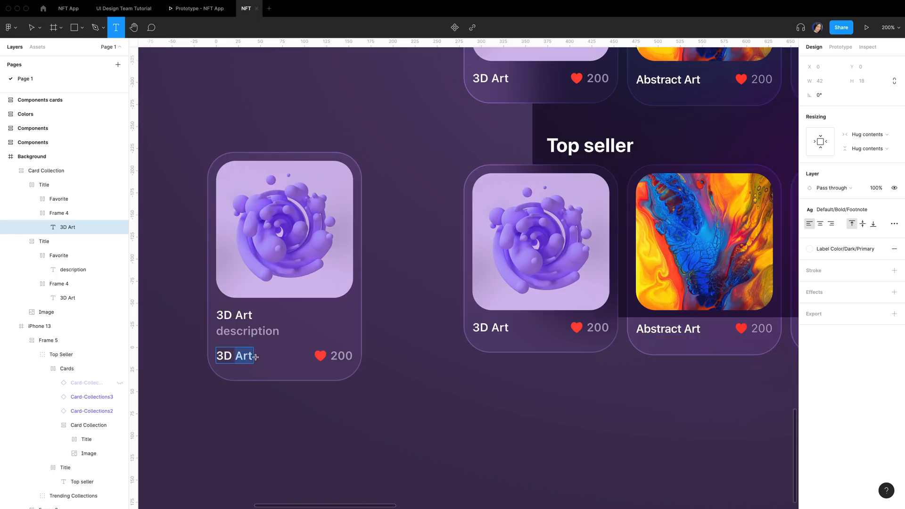
{"action": "type", "text": "0.45"}
{"action": "key", "text": "BackSpace"}
{"action": "key", "text": "BackSpace"}
{"action": "type", "text": "345"}
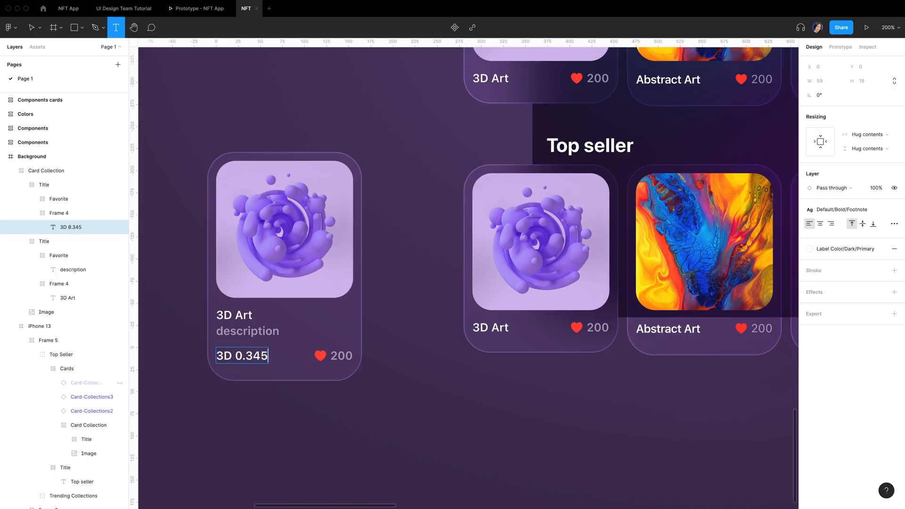
{"action": "key", "text": "Escape"}
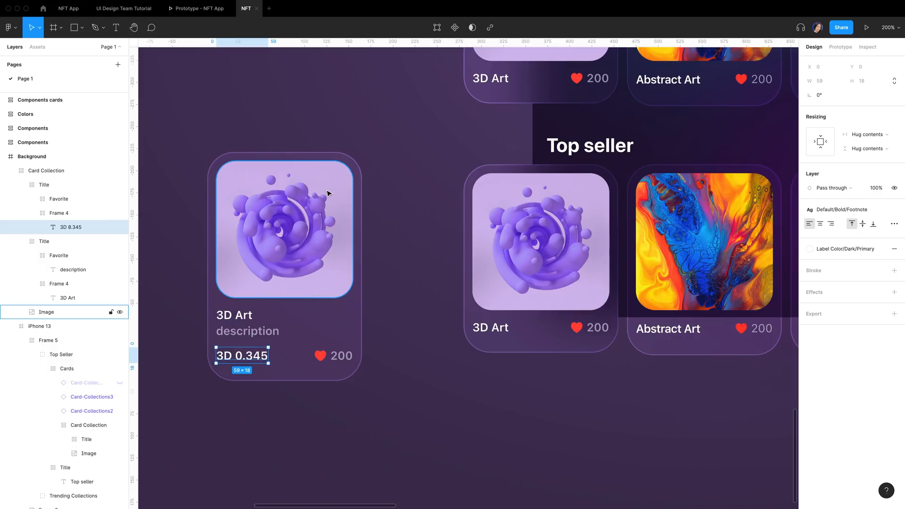
Step: Find the Ethereum icon component in the assets and insert it in front of the 3D 0.345 text
{"action": "scroll", "coordinate": [343, 141], "scroll_direction": "up", "scroll_amount": 2}
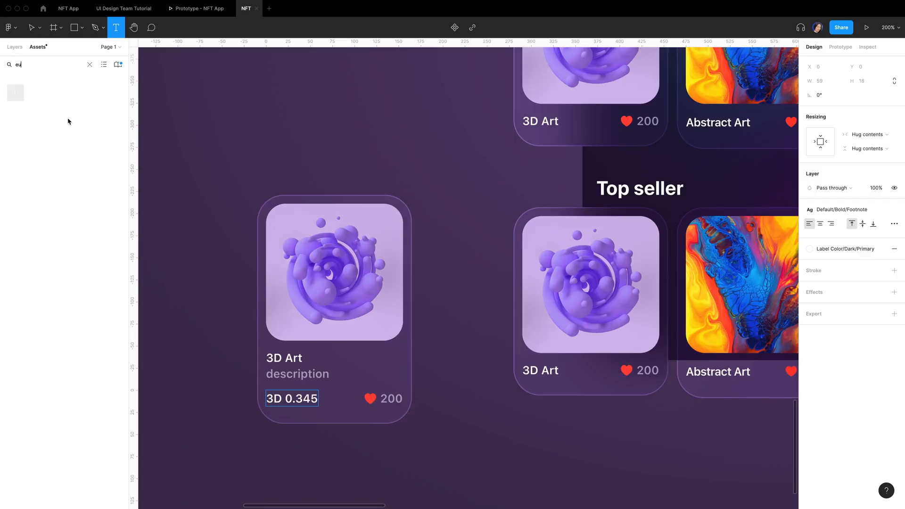
{"action": "left_click_drag", "start_coordinate": [16, 93], "coordinate": [273, 397]}
{"action": "left_click", "coordinate": [24, 48]}
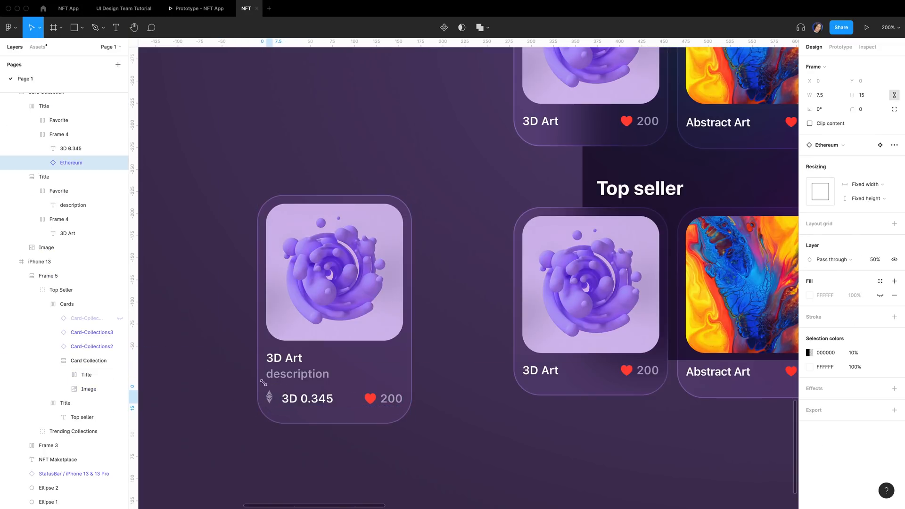
Step: Vertically center the Ethereum icon and the 3D 0.345 text within their shared frame
{"action": "left_click", "coordinate": [76, 151]}
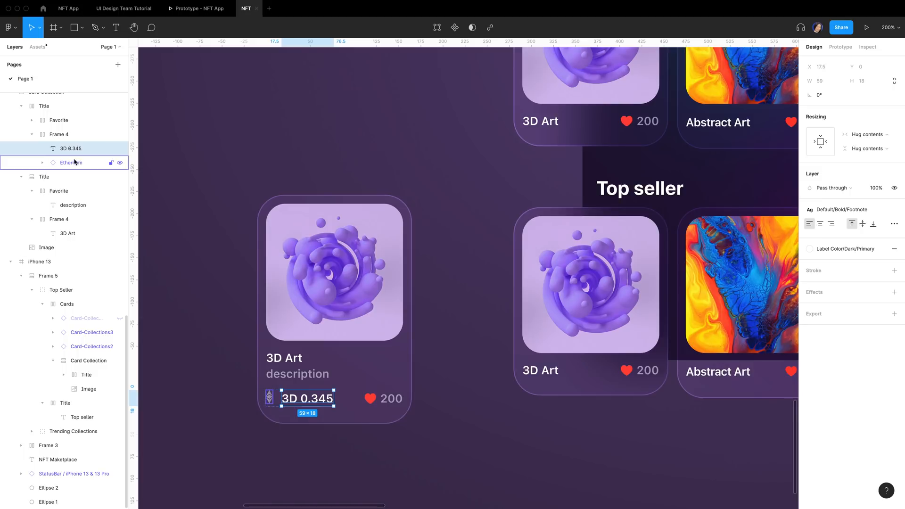
{"action": "left_click", "coordinate": [74, 160]}
{"action": "left_click", "coordinate": [73, 153]}
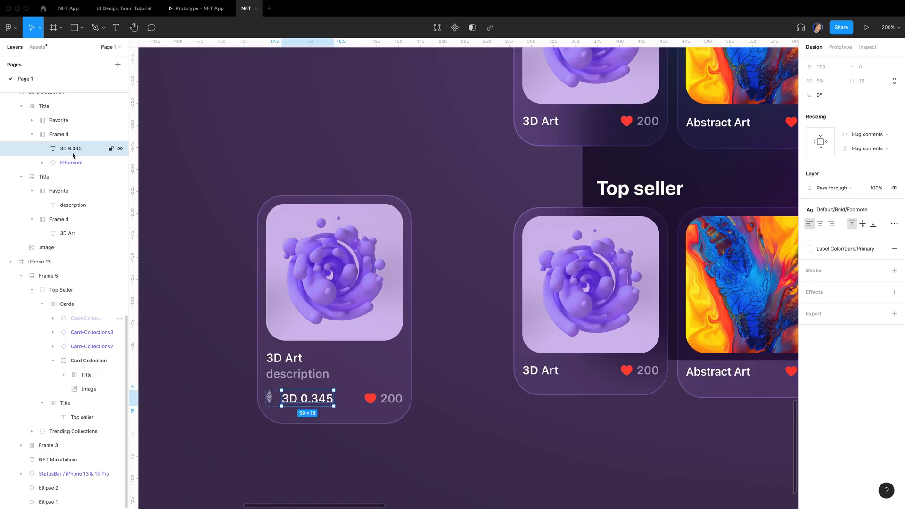
{"action": "left_click", "coordinate": [72, 139]}
{"action": "left_click", "coordinate": [894, 159]}
{"action": "left_click", "coordinate": [858, 204]}
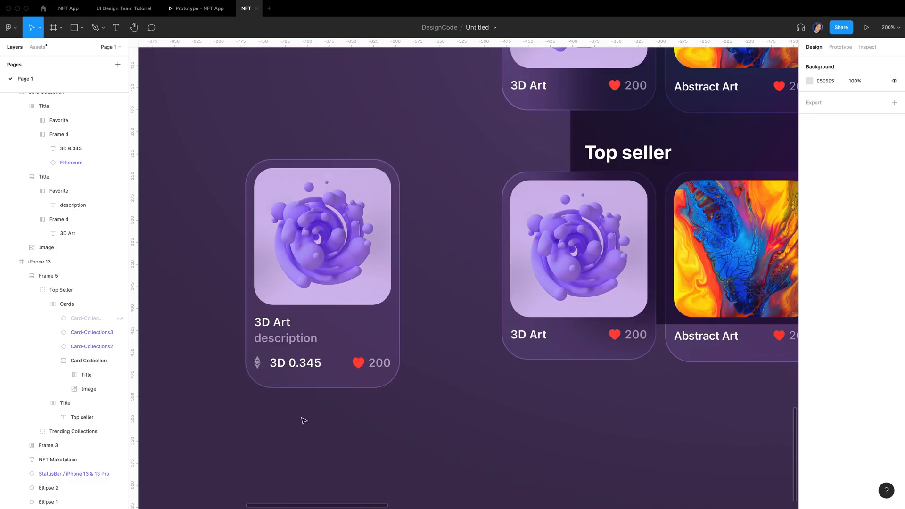
Step: Name the separate card frame Card Top Seller and replace the first card of the Top seller row with a copy of it
{"action": "key", "text": "minus"}
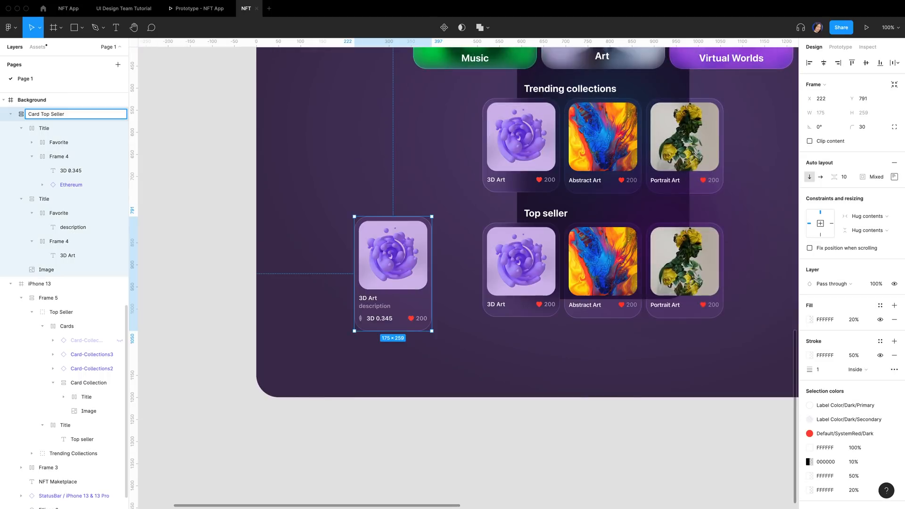
{"action": "key", "text": "Return"}
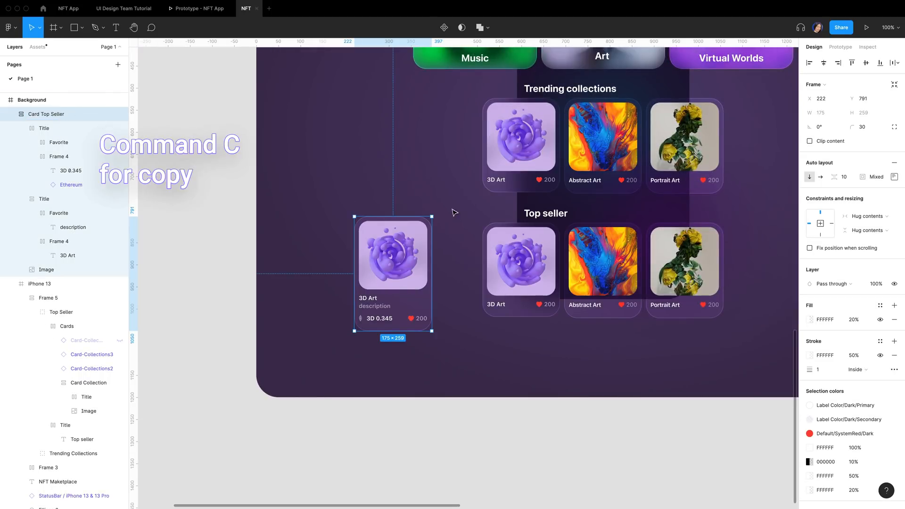
{"action": "left_click", "coordinate": [490, 231]}
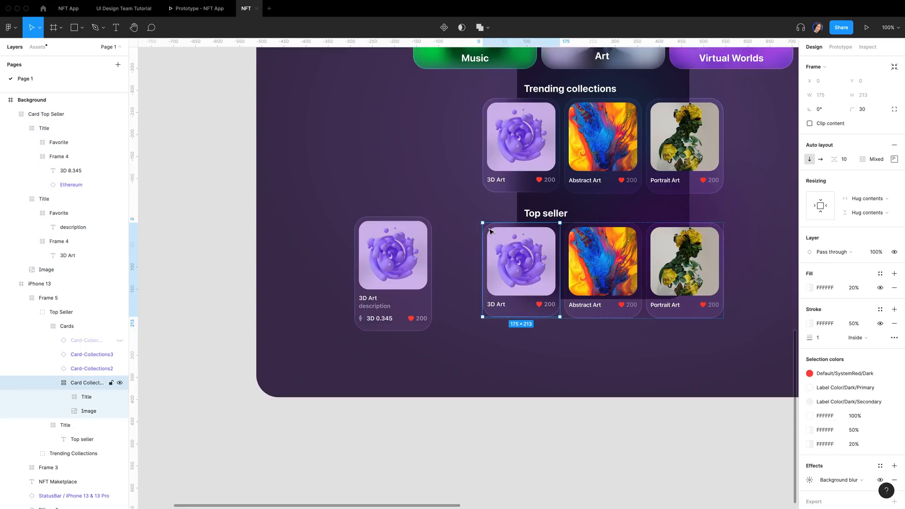
{"action": "right_click", "coordinate": [492, 231]}
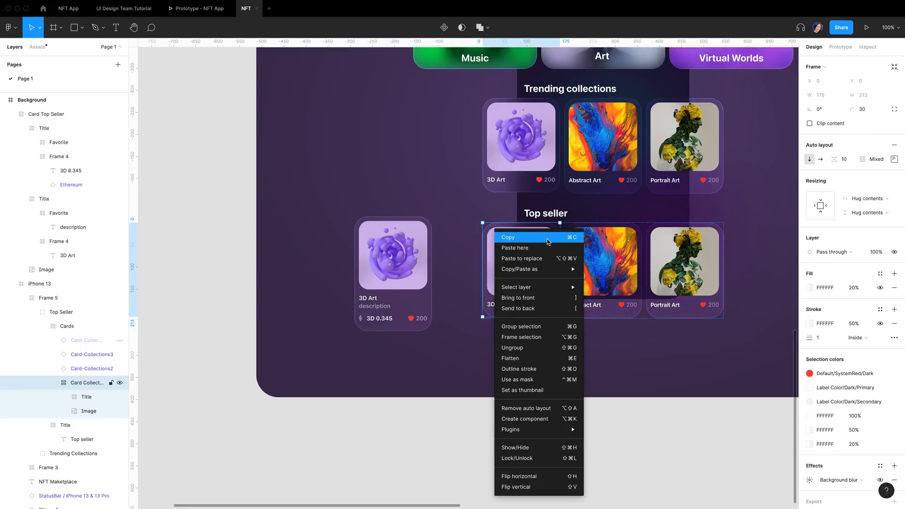
{"action": "left_click", "coordinate": [546, 261]}
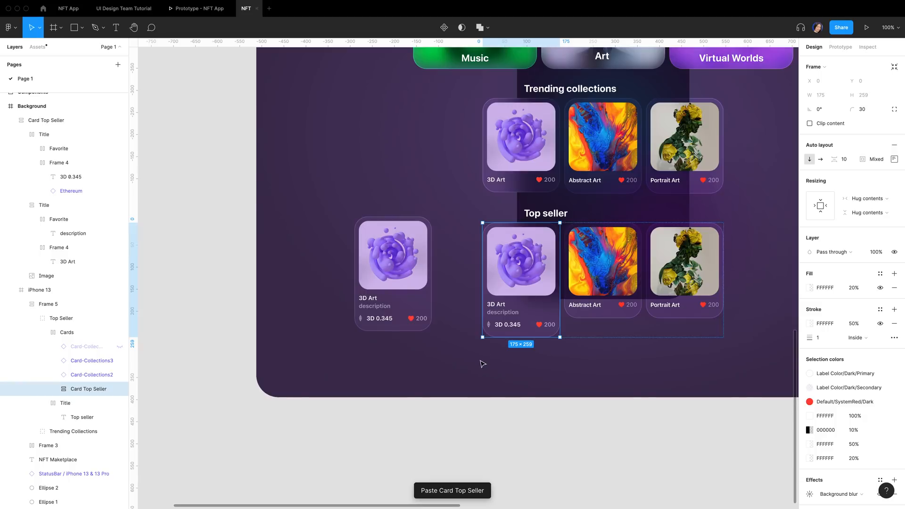
{"action": "left_click", "coordinate": [475, 374]}
Step: Duplicate the new card within the Top seller row and open the first card's image fill for editing
{"action": "left_click", "coordinate": [492, 226]}
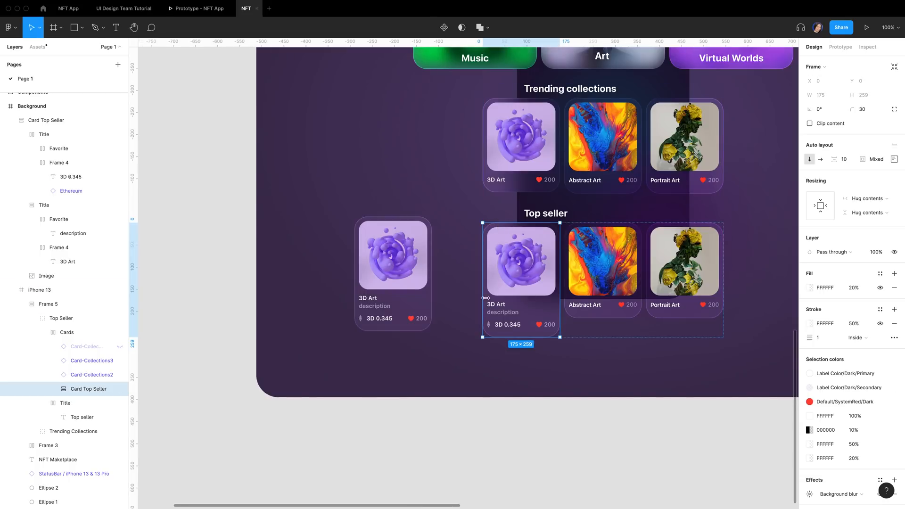
{"action": "key", "text": "ctrl+d"}
{"action": "scroll", "coordinate": [484, 304], "scroll_direction": "right", "scroll_amount": 3}
{"action": "double_click", "coordinate": [452, 255]}
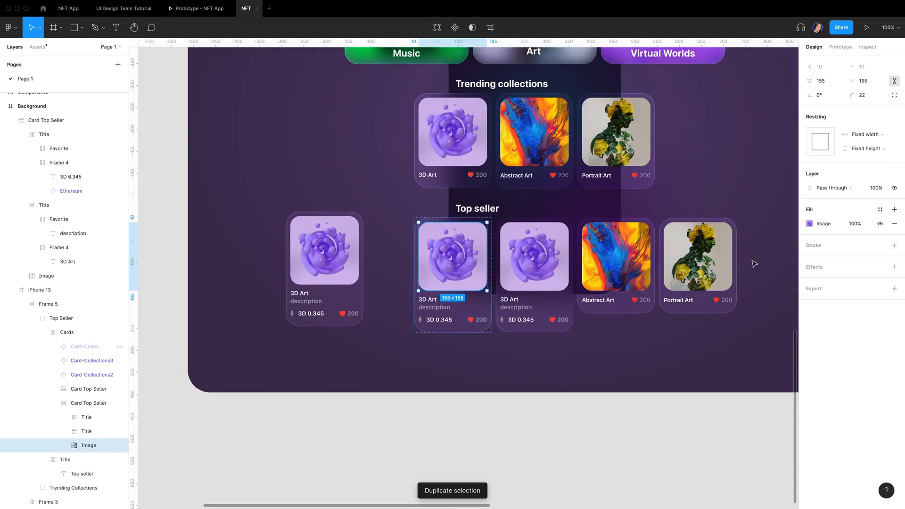
{"action": "left_click", "coordinate": [809, 224]}
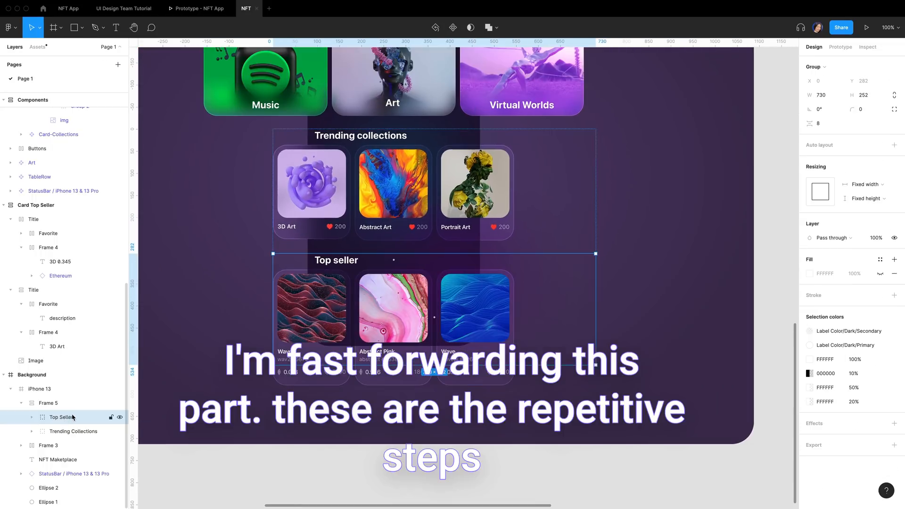
Step: Duplicate the Top Seller group and name one of the two groups Hot new items
{"action": "key", "text": "super+d"}
{"action": "double_click", "coordinate": [67, 417]}
{"action": "type", "text": "Hot new items"}
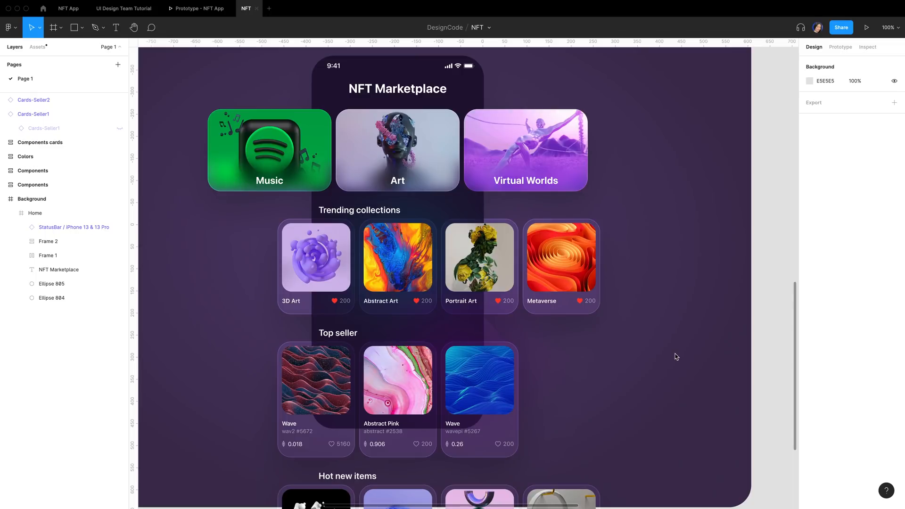
Step: Clip the content of the Home frame to the phone screen's bounds
{"action": "scroll", "coordinate": [676, 357], "scroll_direction": "down", "scroll_amount": 5}
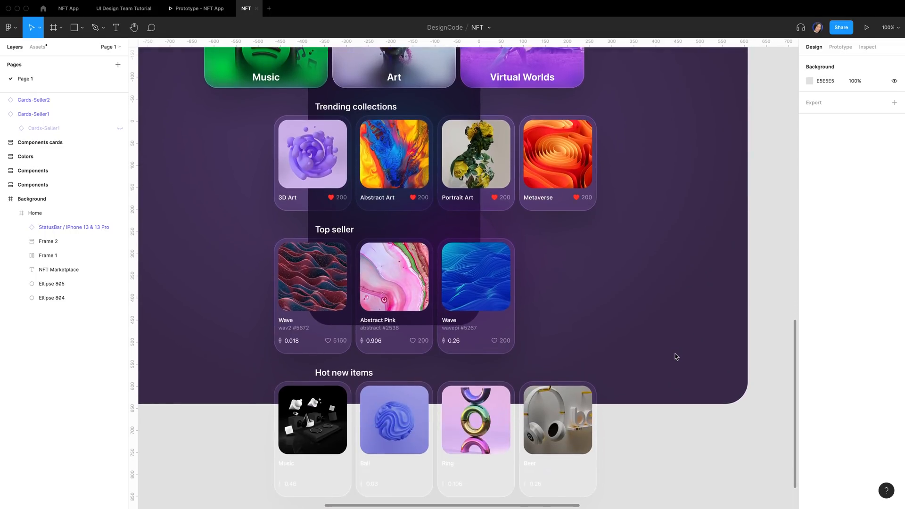
{"action": "scroll", "coordinate": [631, 382], "scroll_direction": "down", "scroll_amount": 3}
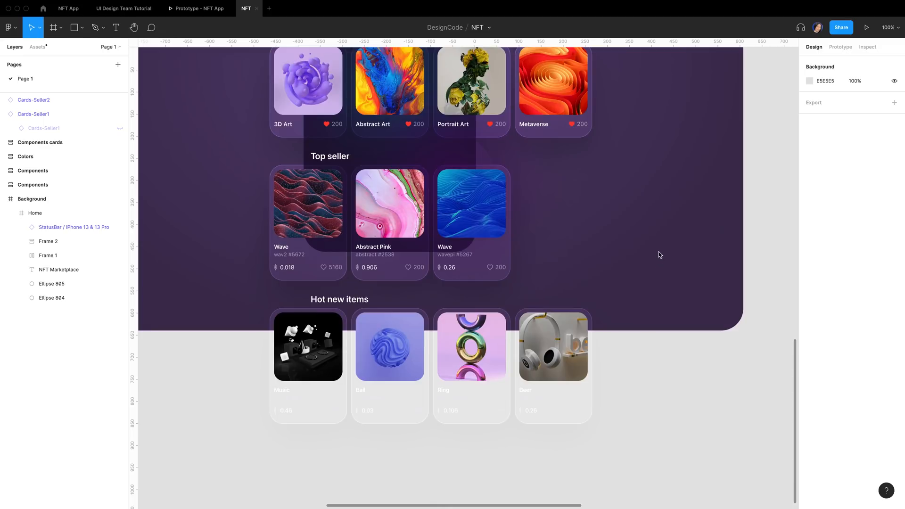
{"action": "left_click", "coordinate": [35, 213]}
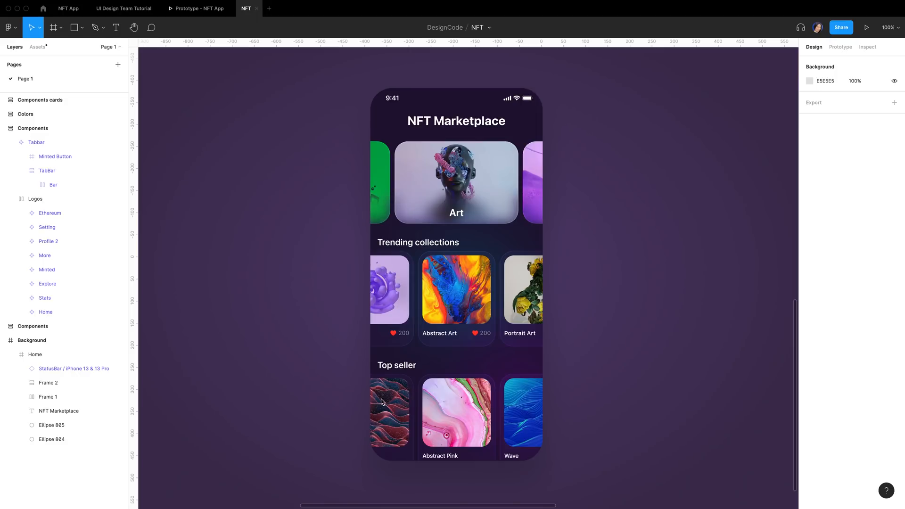
Step: Draw a rectangle across the lower part of the phone screen and size it to 390 by 100
{"action": "key", "text": "r"}
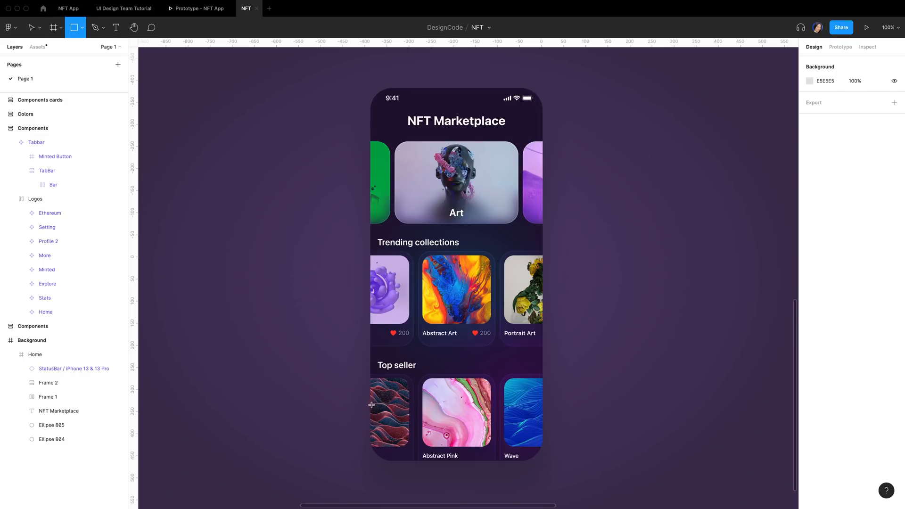
{"action": "left_click_drag", "start_coordinate": [372, 404], "coordinate": [542, 446]}
{"action": "left_click", "coordinate": [828, 100]}
{"action": "type", "text": "3"}
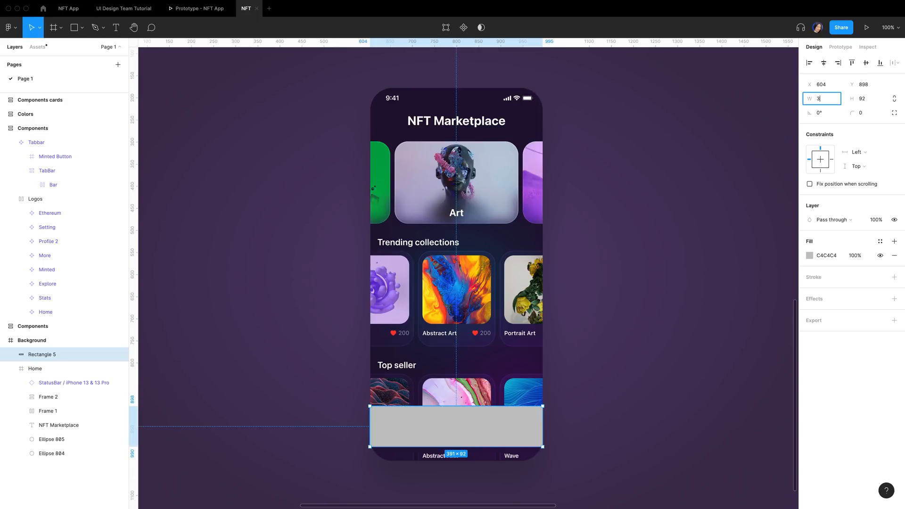
{"action": "type", "text": "90"}
{"action": "left_click", "coordinate": [869, 100]}
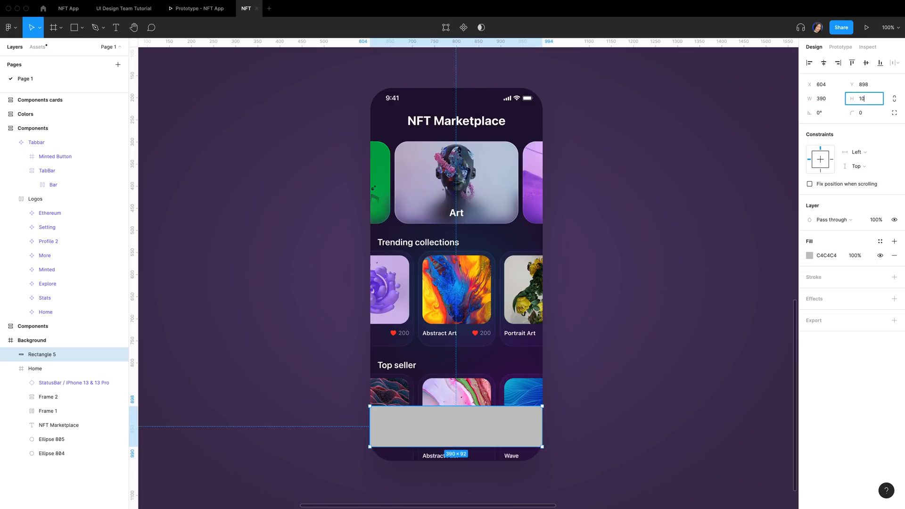
{"action": "key", "text": "Return"}
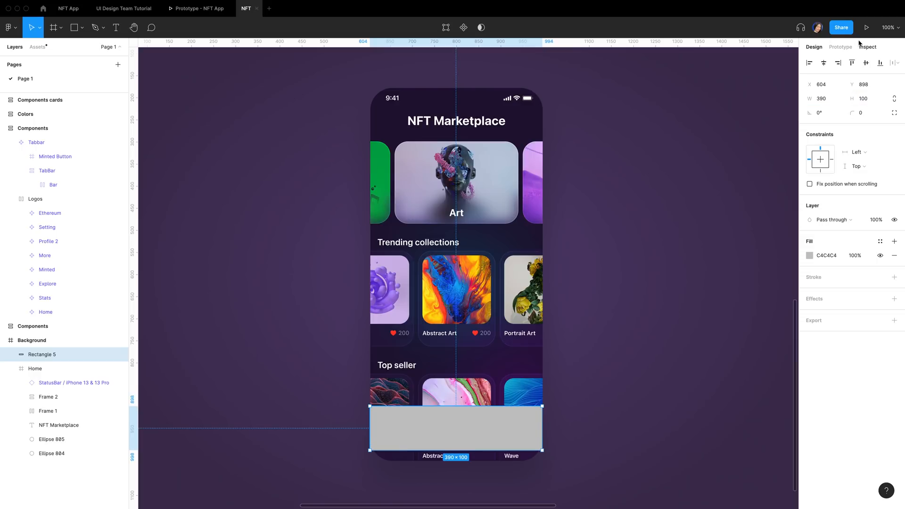
Step: Align the rectangle to the bottom of the Home frame and round its two top corners to 50
{"action": "left_click", "coordinate": [880, 66]}
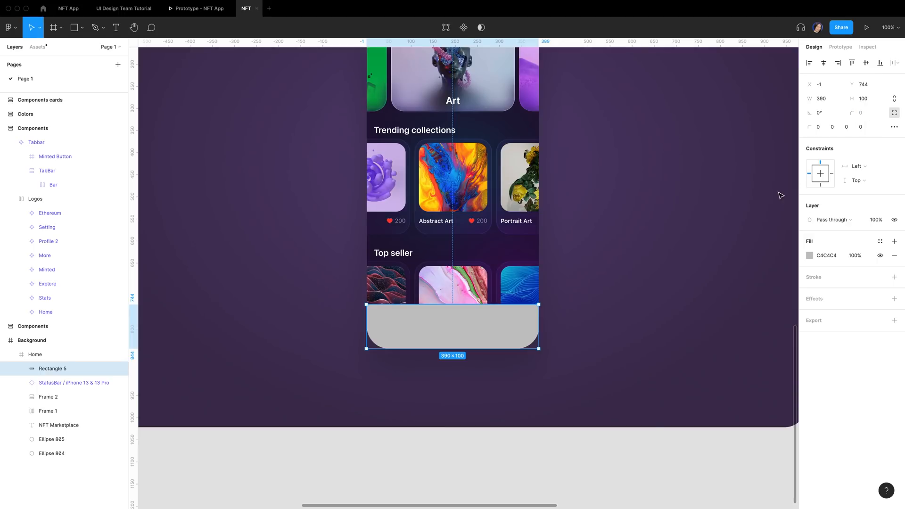
{"action": "left_click", "coordinate": [819, 127]}
{"action": "type", "text": "50"}
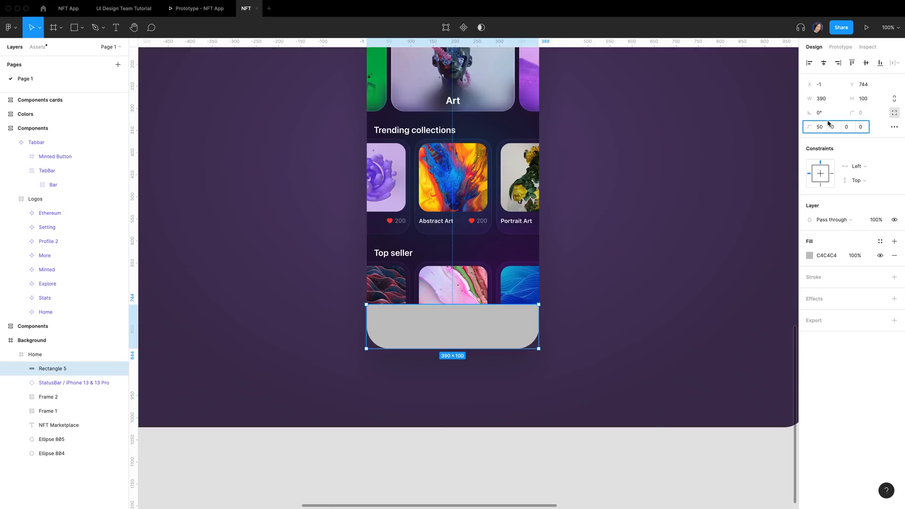
{"action": "key", "text": "Tab"}
{"action": "key", "text": "Return"}
{"action": "scroll", "coordinate": [676, 357], "scroll_direction": "down", "scroll_amount": 2}
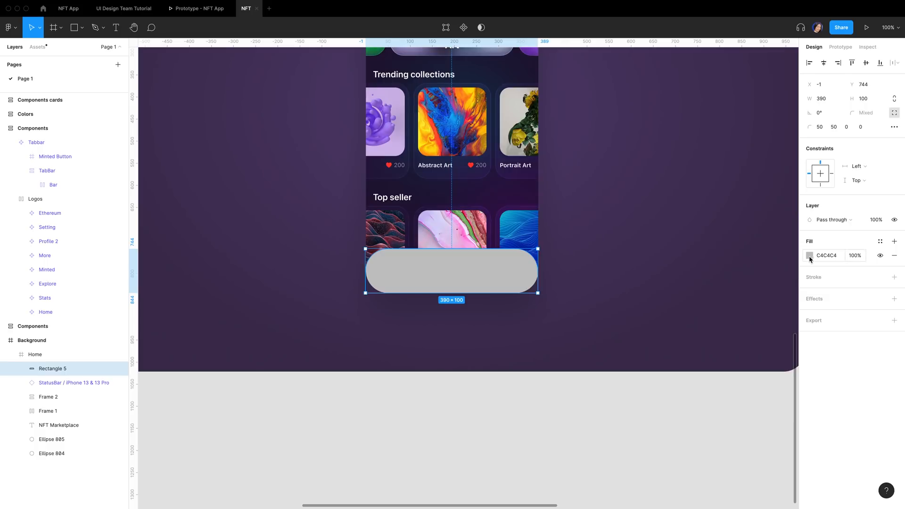
Step: Set the rectangle's fill to FFFFFF at 45% opacity and its layer opacity to 50%
{"action": "left_click", "coordinate": [809, 256]}
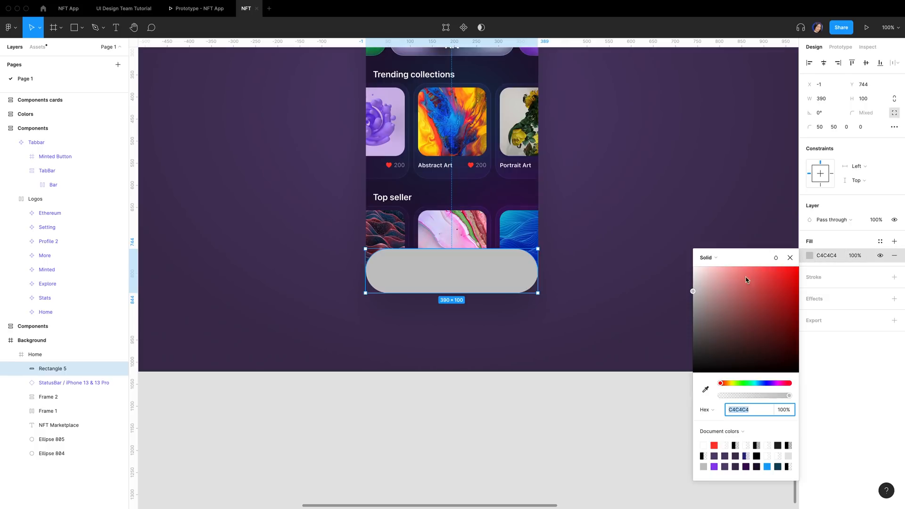
{"action": "left_click_drag", "start_coordinate": [721, 292], "coordinate": [656, 240]}
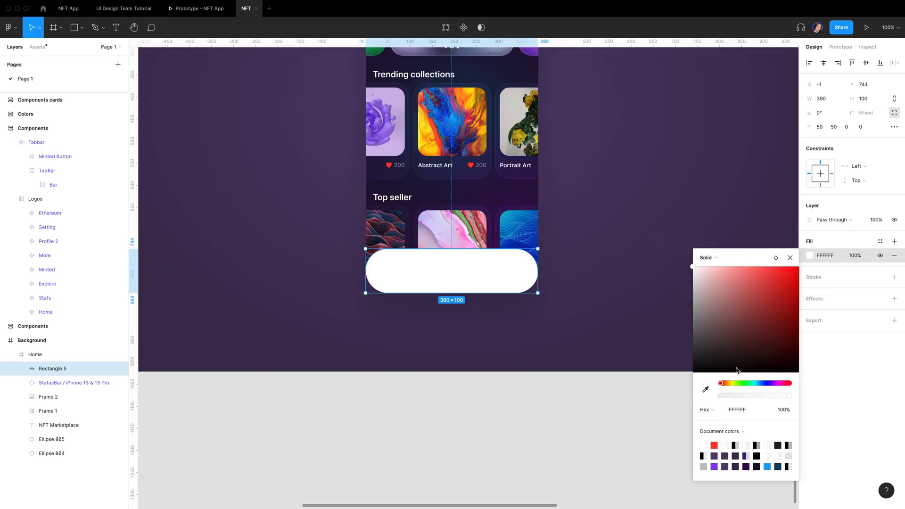
{"action": "left_click", "coordinate": [752, 396]}
{"action": "key", "text": "5"}
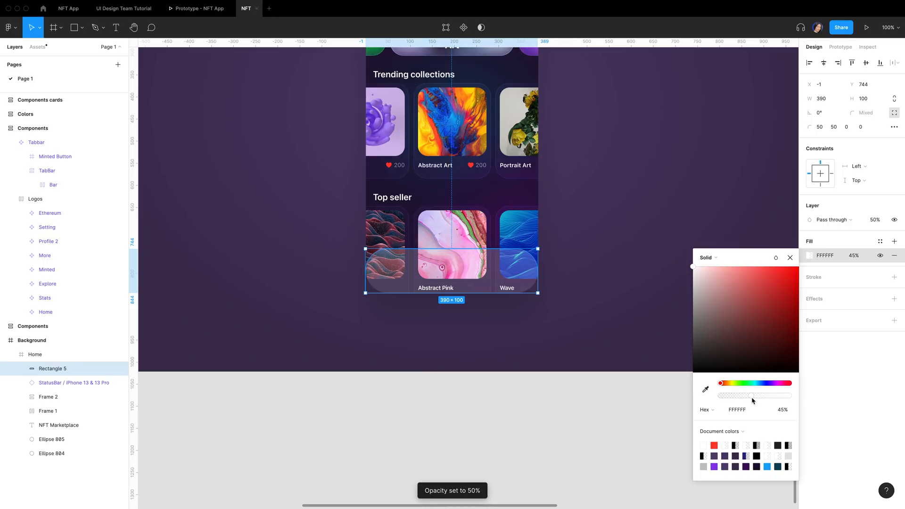
{"action": "key", "text": "Return"}
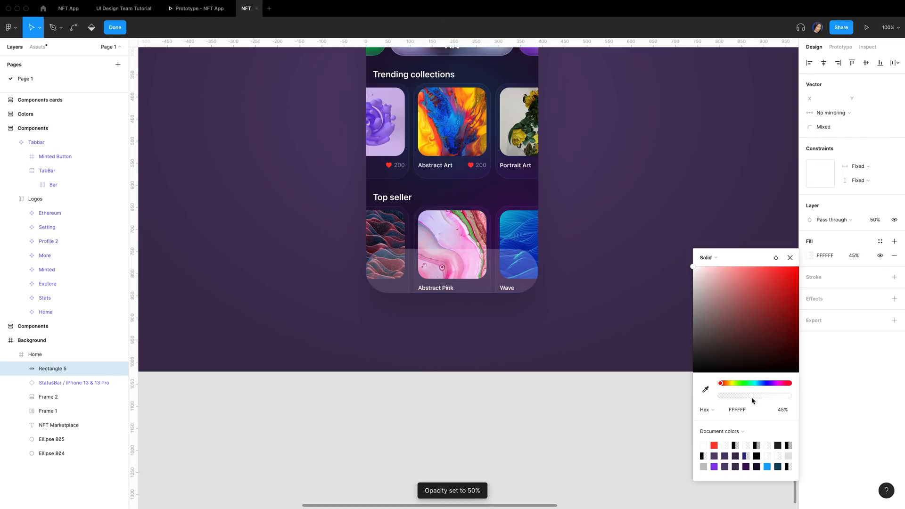
Step: Change the blend mode of the rectangle's white fill
{"action": "left_click", "coordinate": [776, 257]}
{"action": "left_click", "coordinate": [800, 283]}
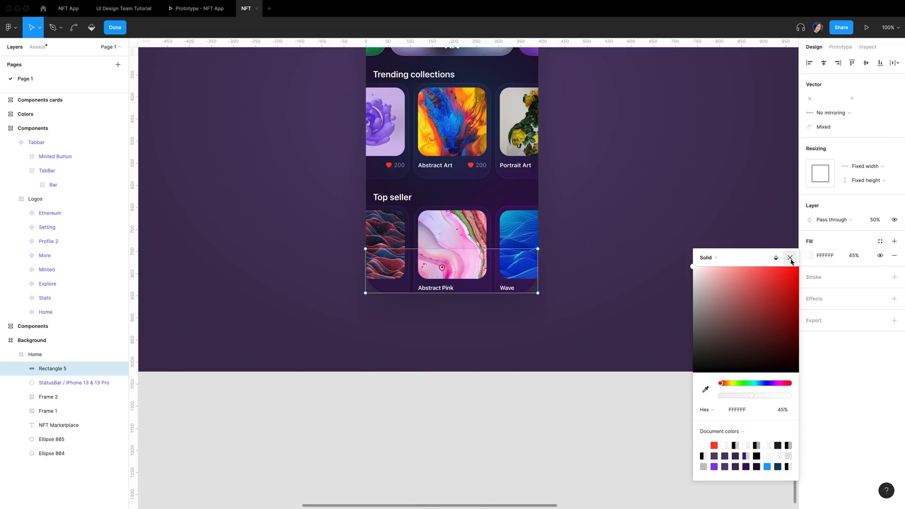
{"action": "left_click", "coordinate": [790, 258]}
Step: Add a background blur of 100 to the rectangle and set its layer opacity to 100%
{"action": "left_click", "coordinate": [894, 298]}
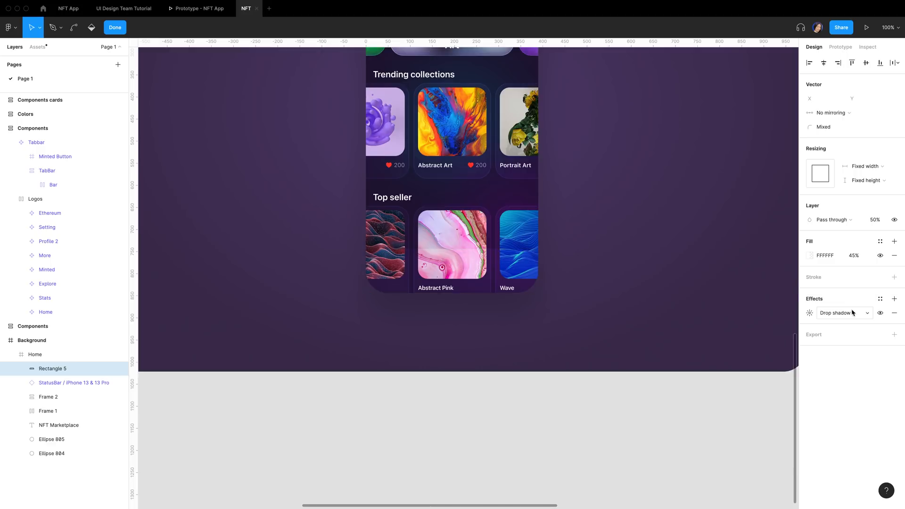
{"action": "left_click", "coordinate": [854, 312]}
{"action": "left_click", "coordinate": [847, 334]}
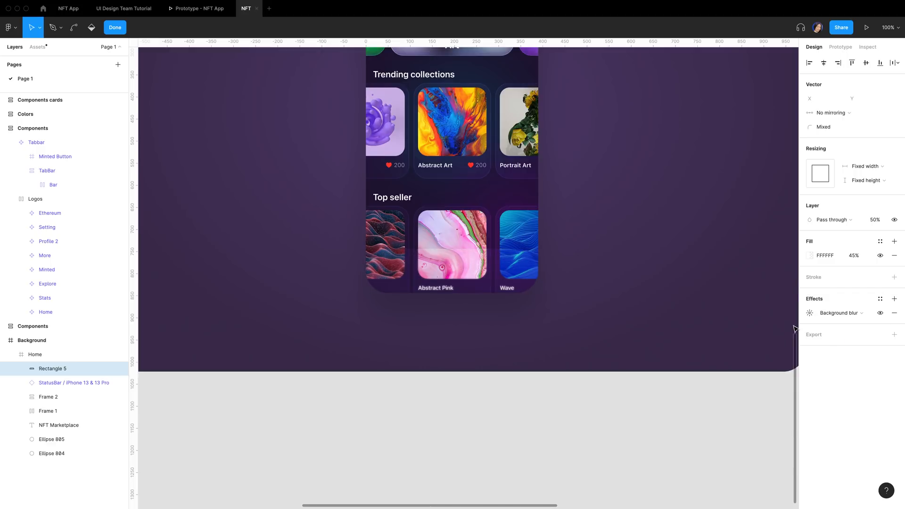
{"action": "left_click", "coordinate": [809, 313]}
{"action": "type", "text": "100"}
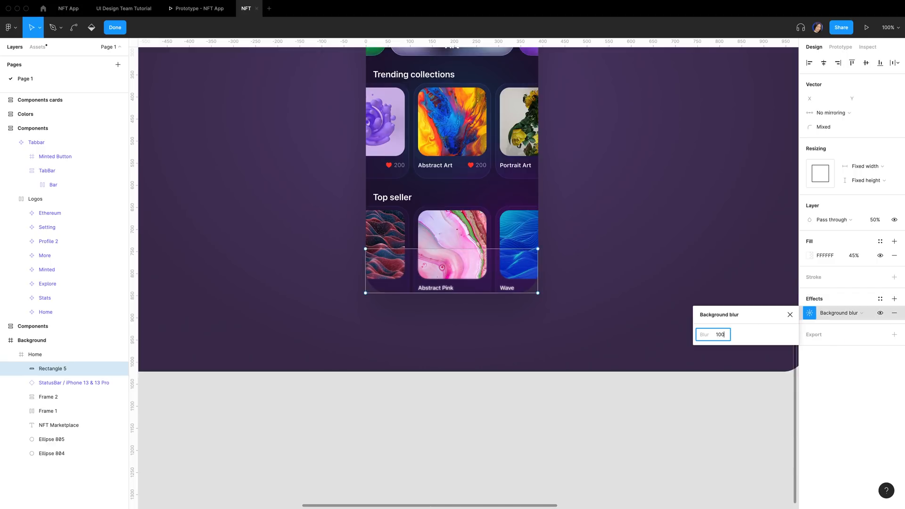
{"action": "key", "text": "Return"}
{"action": "key", "text": "Escape"}
{"action": "left_click", "coordinate": [876, 220]}
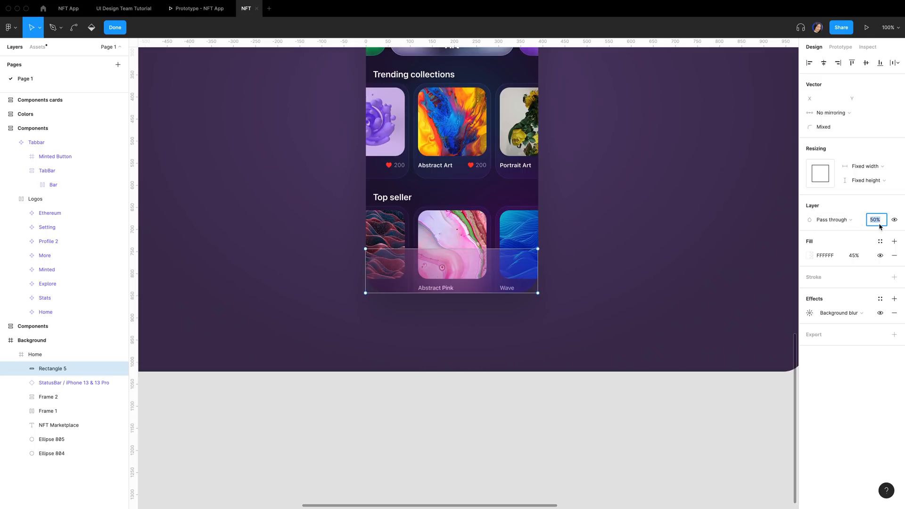
{"action": "type", "text": "100"}
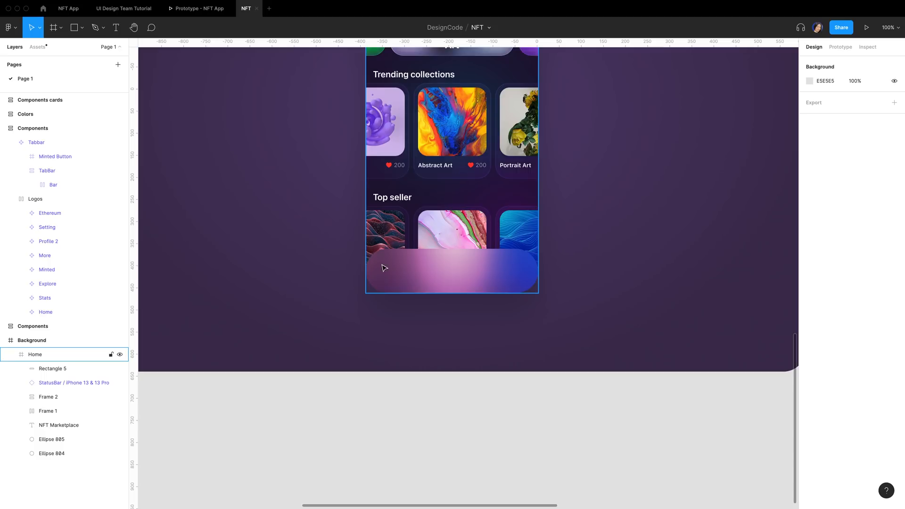
Step: Add an inner shadow to the rectangle with X 0, Y 1, blur 0.5 and a white color
{"action": "left_click", "coordinate": [454, 276]}
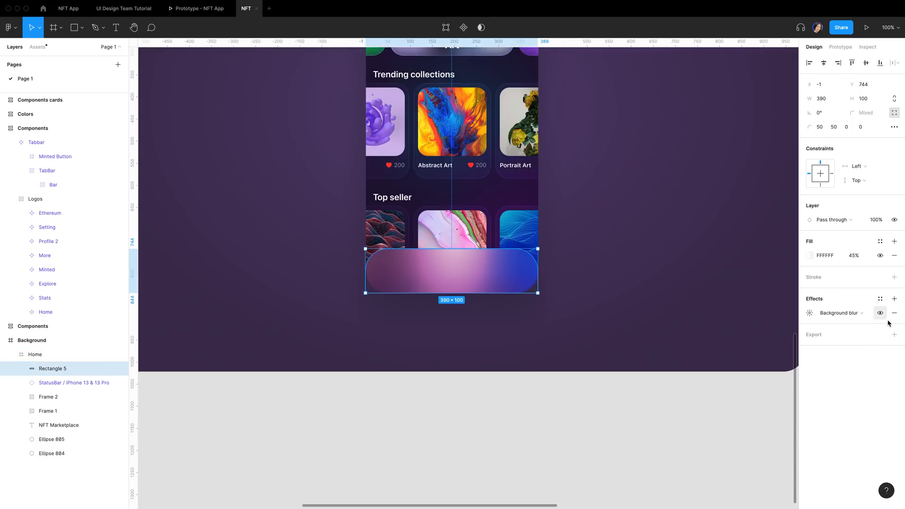
{"action": "left_click", "coordinate": [894, 298]}
{"action": "left_click", "coordinate": [832, 313]}
{"action": "left_click", "coordinate": [829, 300]}
{"action": "left_click", "coordinate": [773, 336]}
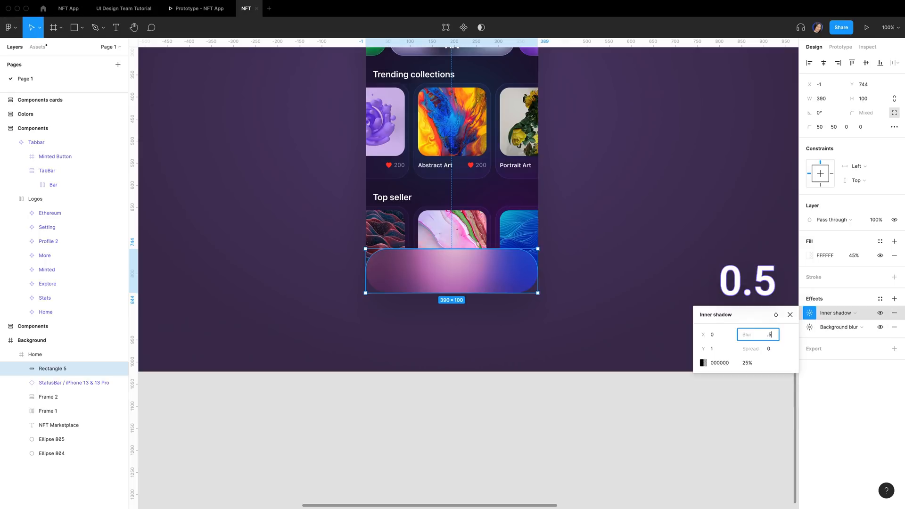
{"action": "key", "text": "Return"}
{"action": "left_click", "coordinate": [703, 362]}
{"action": "left_click_drag", "start_coordinate": [617, 326], "coordinate": [552, 264]}
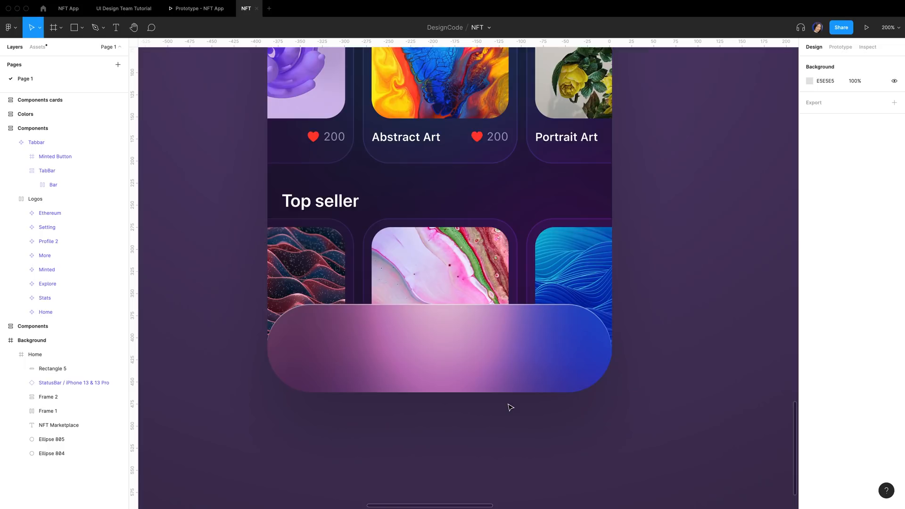
Step: Switch to SF Symbols, search the library for "home" and copy the outlined house symbol
{"action": "scroll", "coordinate": [509, 408], "scroll_direction": "down", "scroll_amount": 1}
{"action": "key", "text": "shift+0"}
{"action": "left_click", "coordinate": [422, 322]}
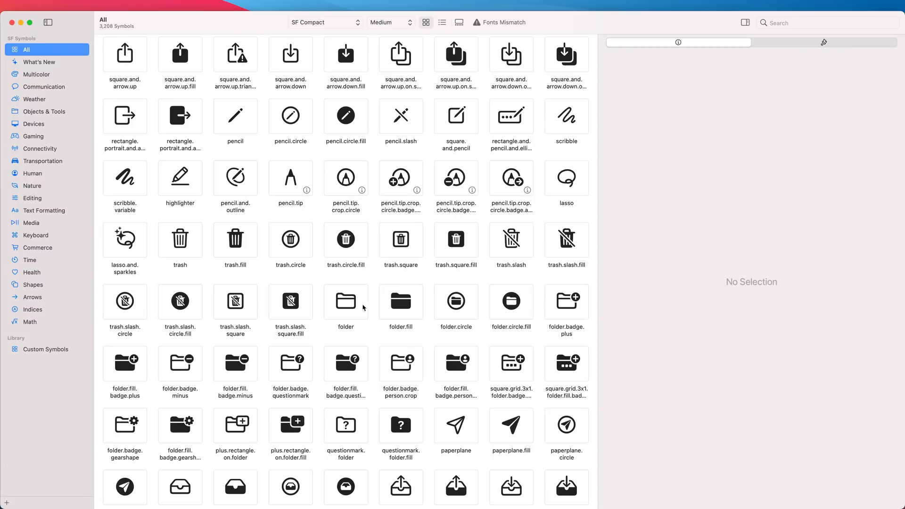
{"action": "key", "text": "super+f"}
{"action": "type", "text": "home"}
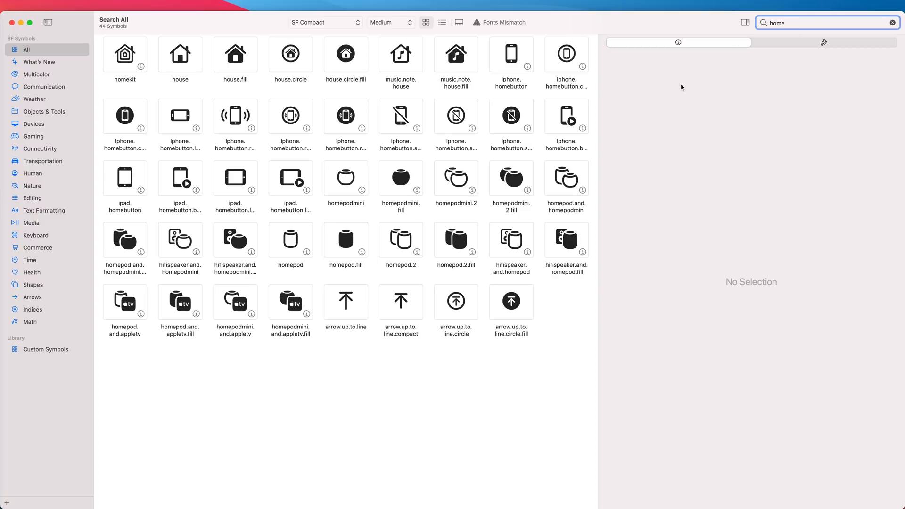
{"action": "left_click", "coordinate": [175, 61]}
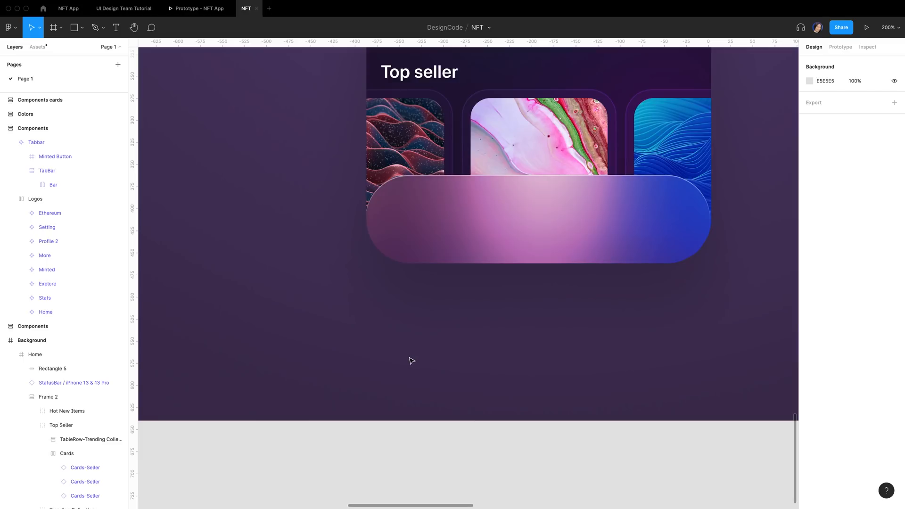
Step: Draw a 44 × 44 frame on the Background below the tab bar and give it a white FFFFFF fill
{"action": "key", "text": "f"}
{"action": "left_click_drag", "start_coordinate": [362, 332], "coordinate": [403, 381]}
{"action": "left_click", "coordinate": [864, 113]}
{"action": "type", "text": "44"}
{"action": "key", "text": "Return"}
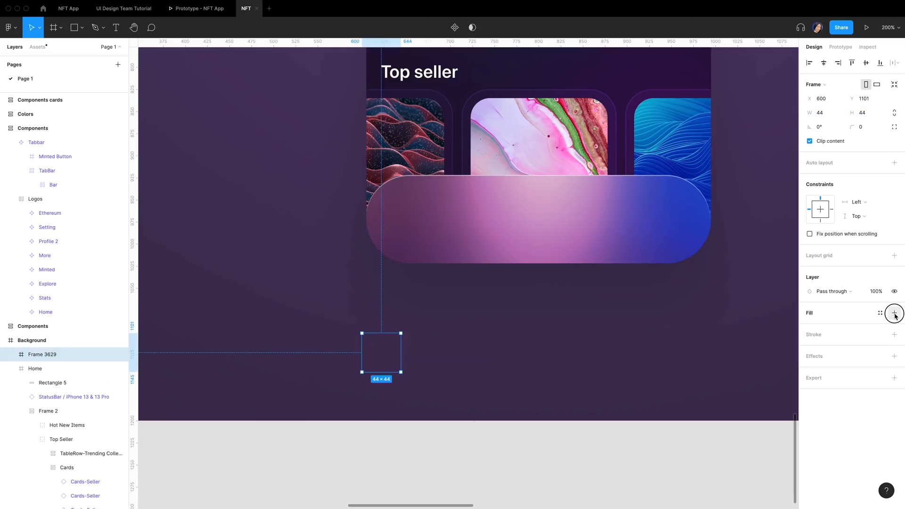
{"action": "left_click", "coordinate": [894, 313]}
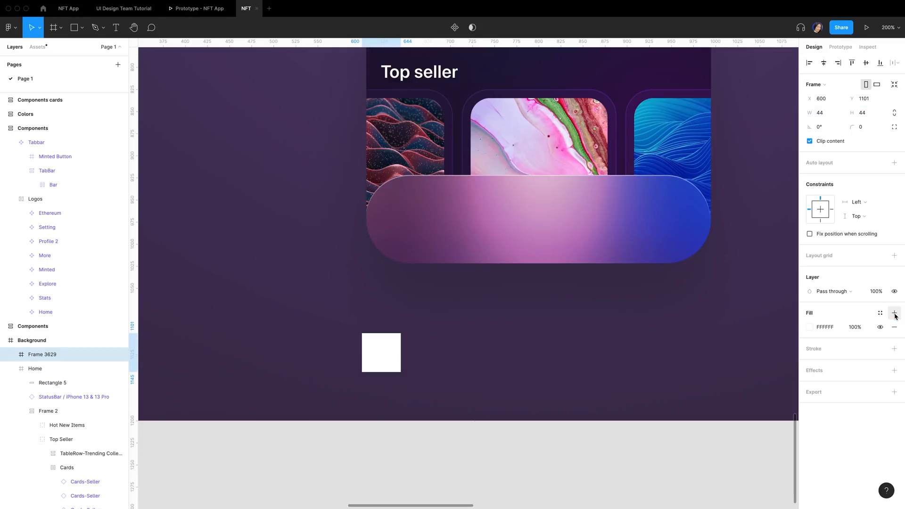
Step: Paste the house symbol as text inside the small white frame and center it horizontally and vertically
{"action": "key", "text": "t"}
{"action": "left_click", "coordinate": [379, 354]}
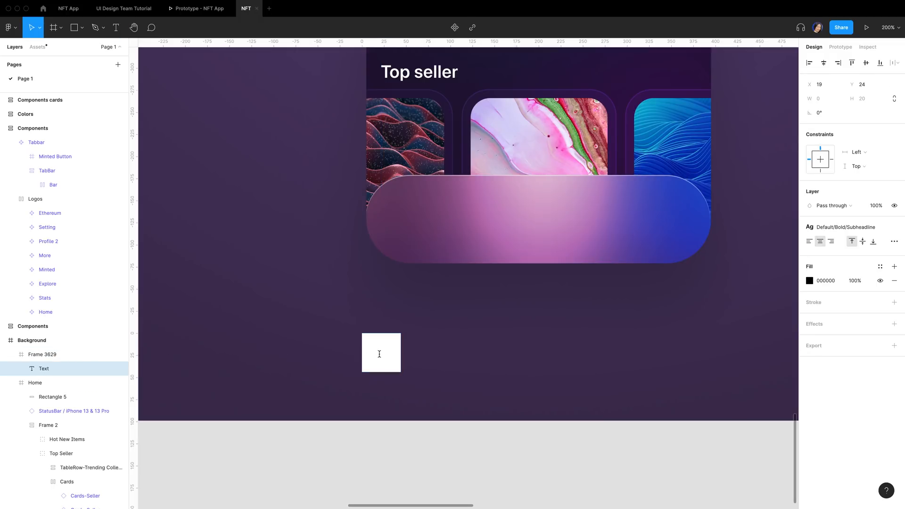
{"action": "key", "text": "super+v"}
{"action": "left_click", "coordinate": [824, 63]}
{"action": "left_click", "coordinate": [866, 64]}
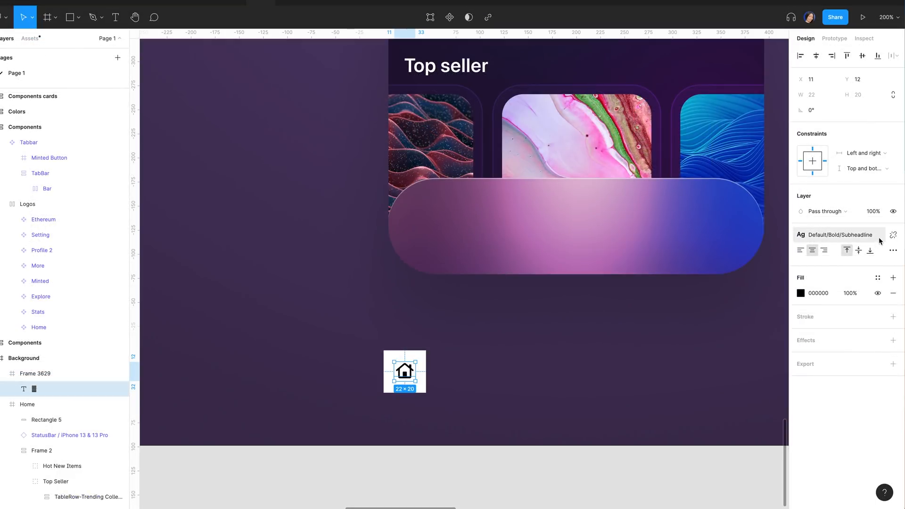
Step: Detach the house symbol's text style and set its weight to Bold and its font size to 22
{"action": "left_click", "coordinate": [892, 236]}
{"action": "left_click", "coordinate": [829, 265]}
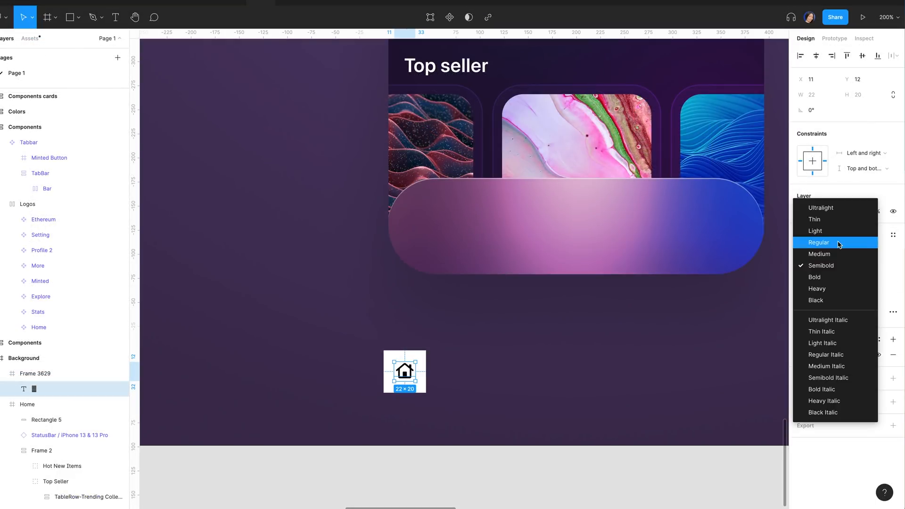
{"action": "left_click", "coordinate": [837, 277]}
{"action": "left_click", "coordinate": [868, 267]}
{"action": "type", "text": "18"}
{"action": "key", "text": "Return"}
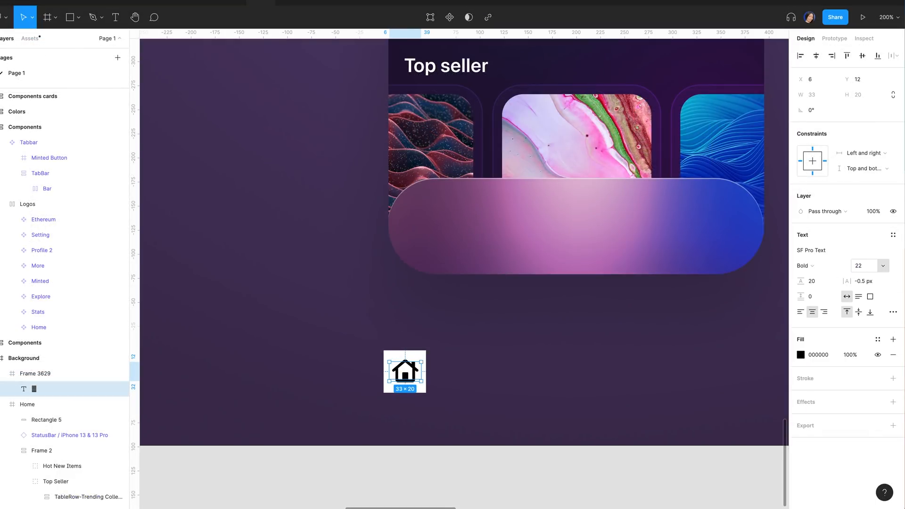
Step: Move the Icon frame onto the left end of the tab bar at X 21, Y 775 and hide its white fill
{"action": "left_click", "coordinate": [408, 386]}
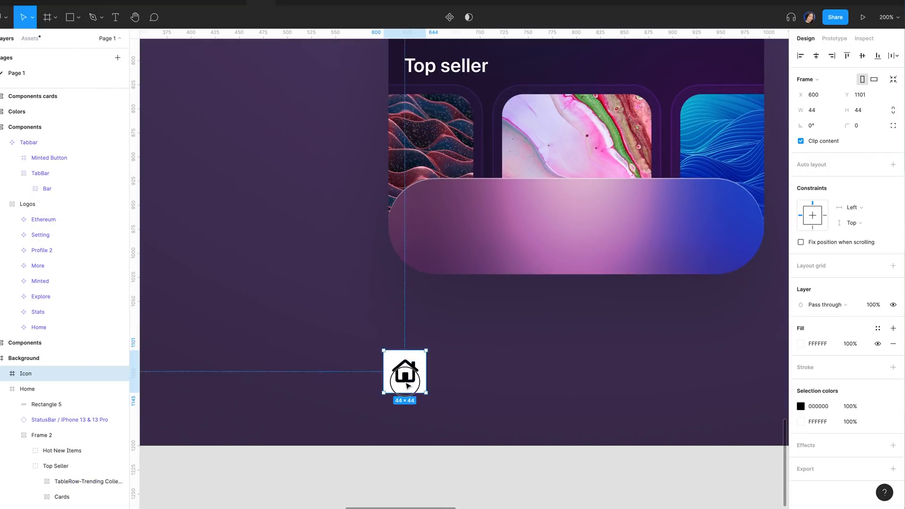
{"action": "left_click_drag", "start_coordinate": [407, 385], "coordinate": [463, 231]}
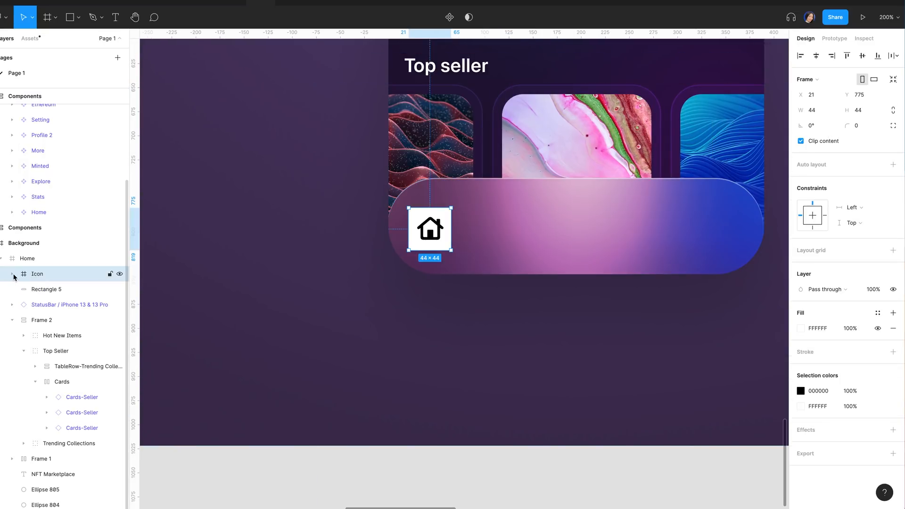
{"action": "left_click", "coordinate": [12, 274]}
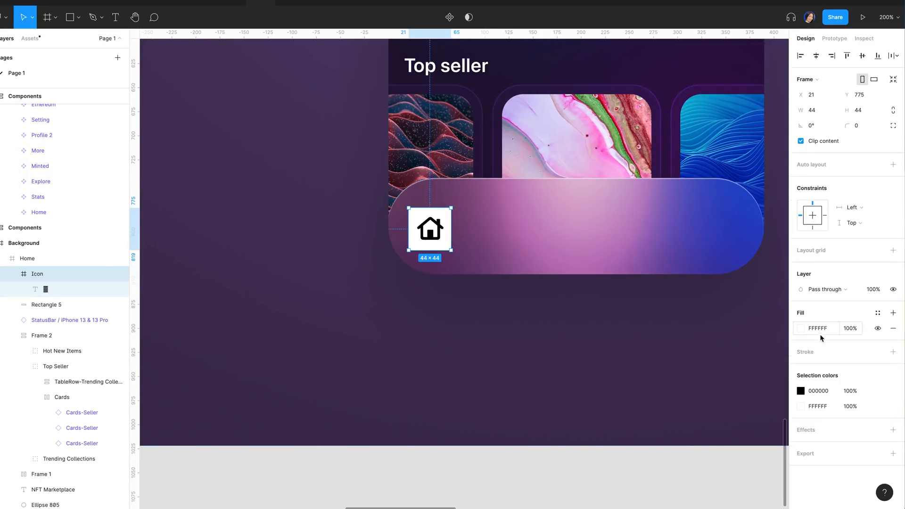
{"action": "left_click", "coordinate": [877, 329]}
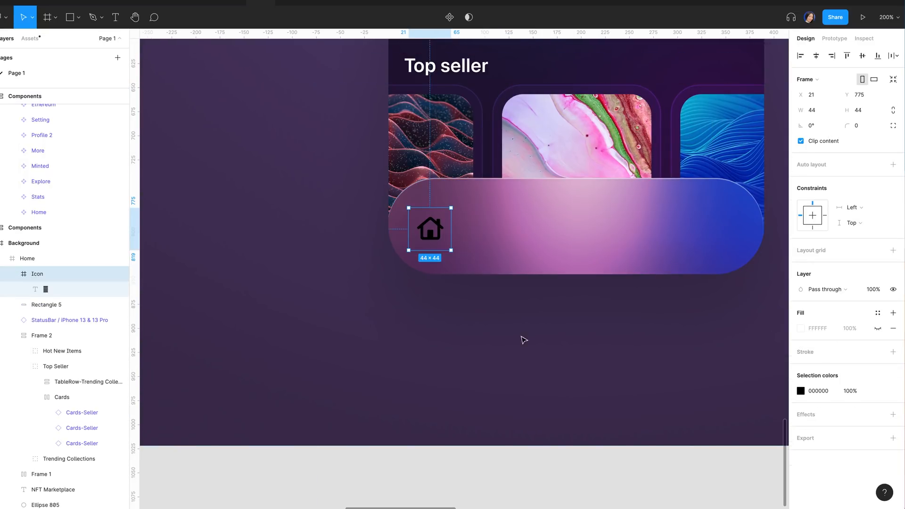
Step: Change the house symbol's fill color to white FFFFFF
{"action": "left_click", "coordinate": [75, 289]}
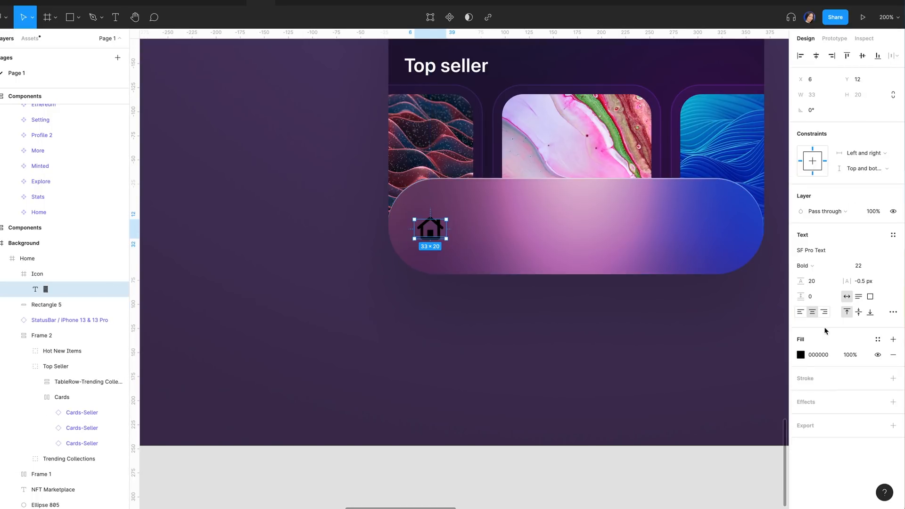
{"action": "left_click", "coordinate": [800, 355]}
{"action": "left_click_drag", "start_coordinate": [686, 347], "coordinate": [630, 261]}
Step: Duplicate the Icon frame and group both copies in an auto layout with horizontal direction
{"action": "left_click", "coordinate": [46, 275]}
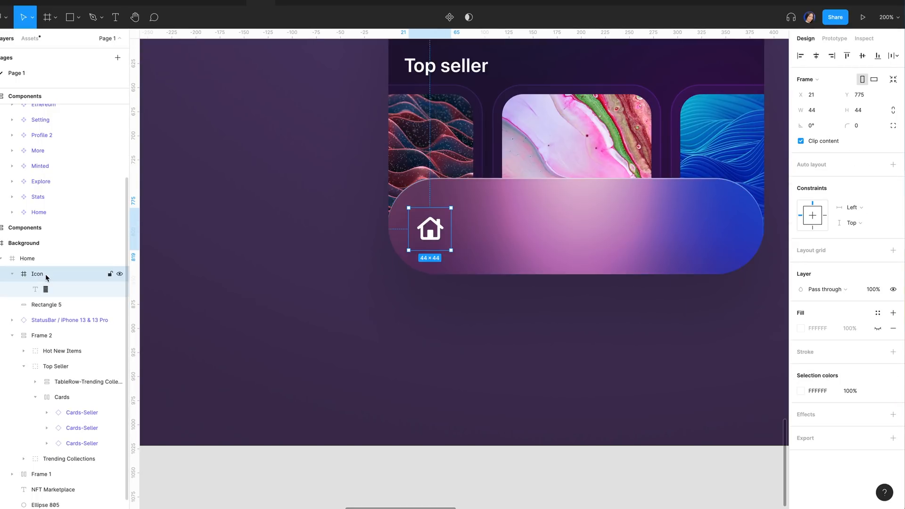
{"action": "key", "text": "ctrl+d"}
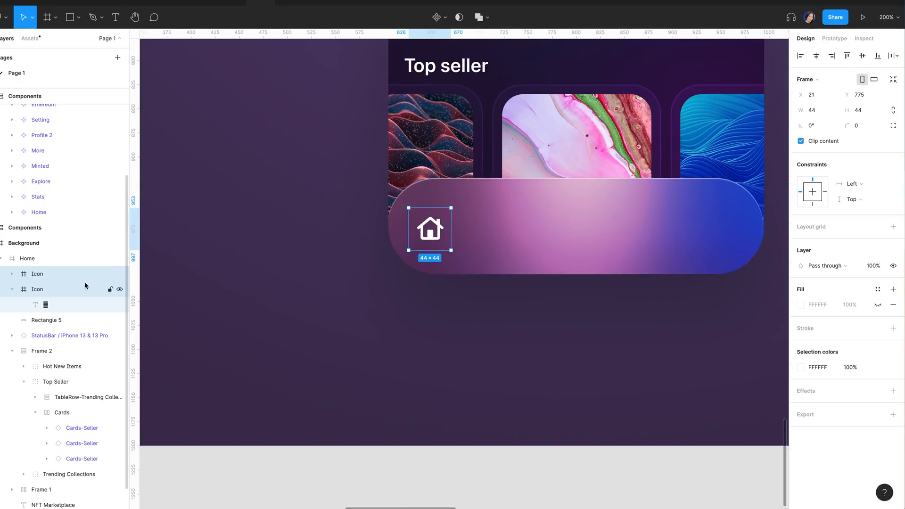
{"action": "key", "text": "ctrl+g"}
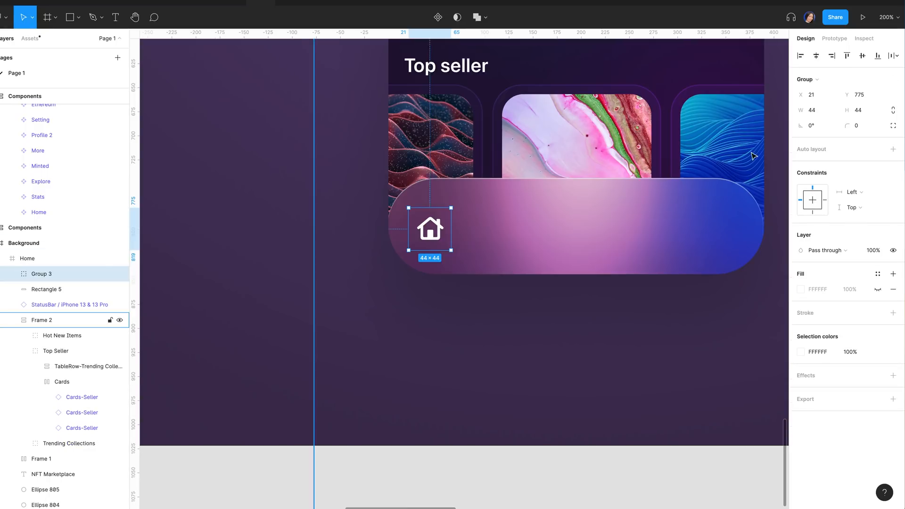
{"action": "left_click", "coordinate": [892, 149]}
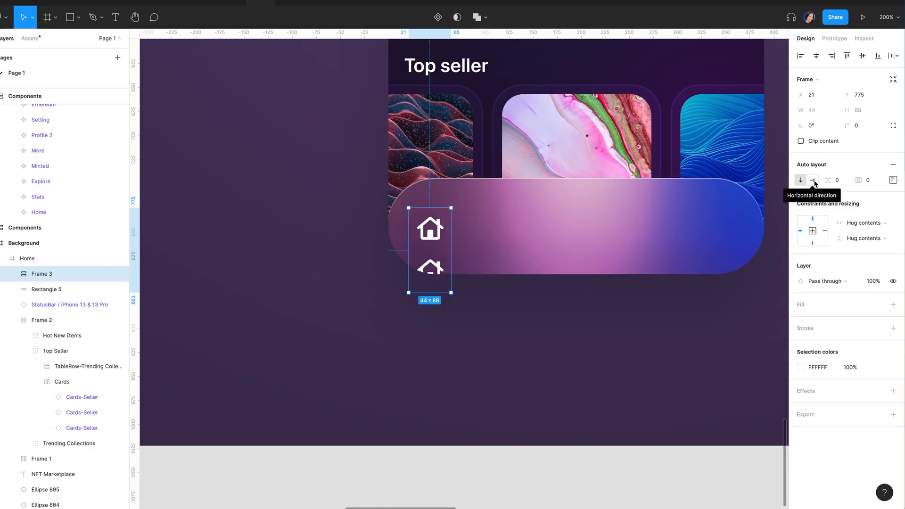
{"action": "left_click", "coordinate": [814, 181]}
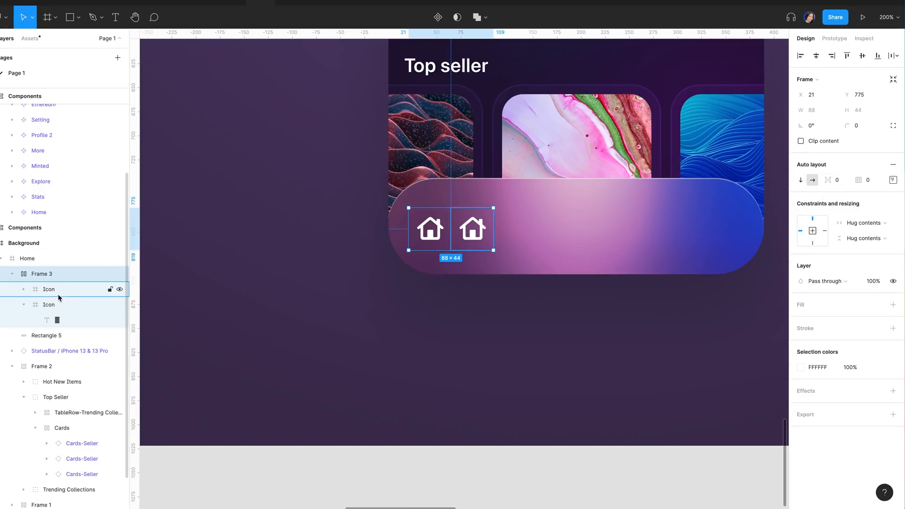
Step: Duplicate the second icon three times to make a row of five, and add auto layout to the last icon
{"action": "left_click", "coordinate": [59, 293]}
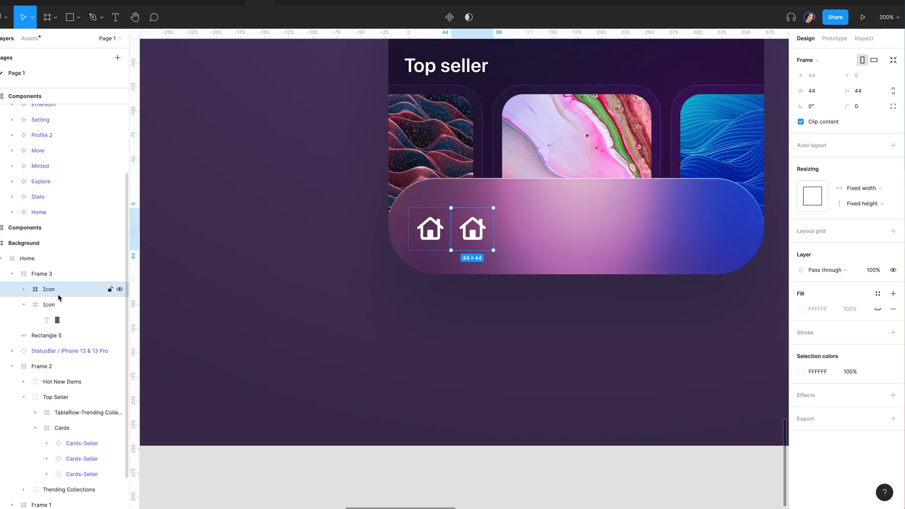
{"action": "key", "text": "ctrl+d"}
{"action": "key", "text": "ctrl+d"}
{"action": "key", "text": "ctrl+d"}
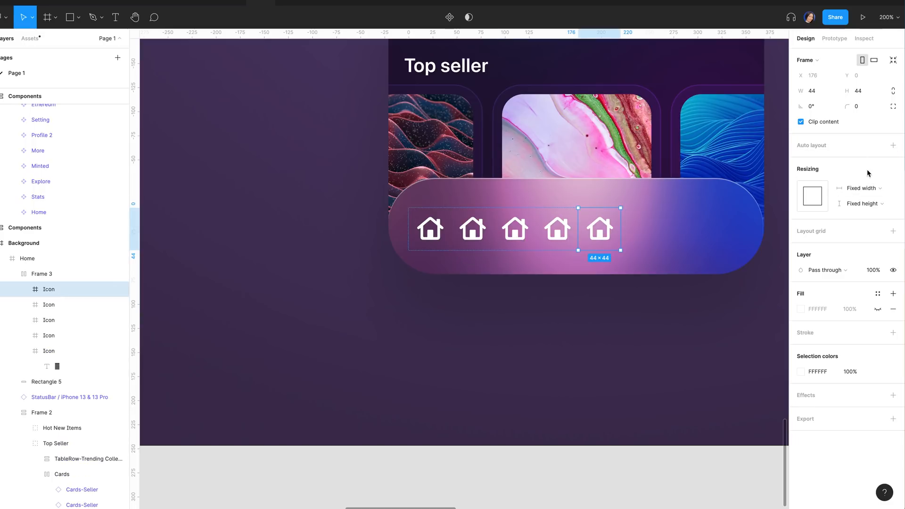
{"action": "left_click", "coordinate": [892, 146]}
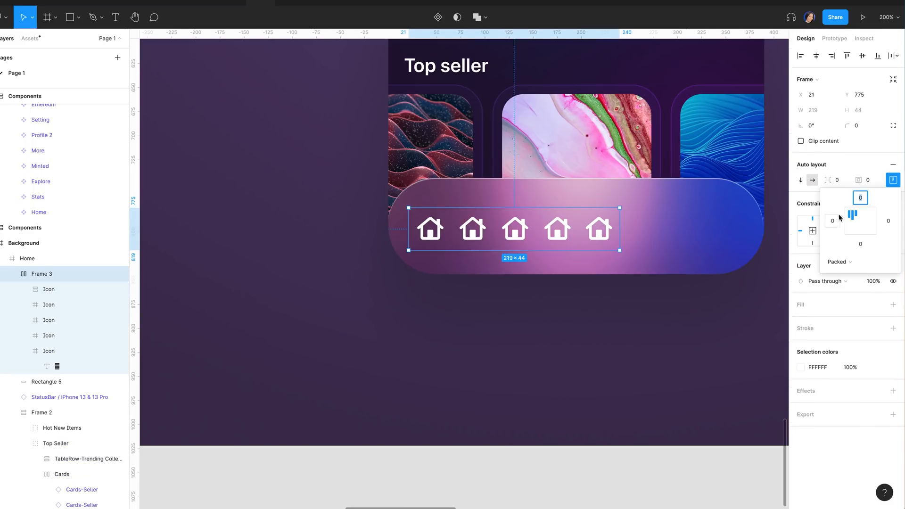
Step: Set the spacing between items in the icon row's auto layout to 20
{"action": "left_click", "coordinate": [841, 179]}
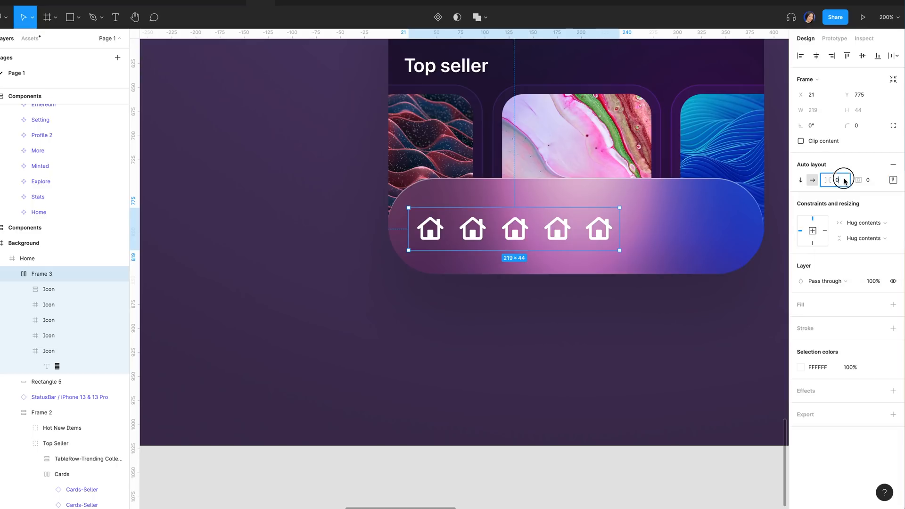
{"action": "left_click", "coordinate": [839, 180]}
{"action": "key", "text": "BackSpace"}
{"action": "type", "text": "20"}
{"action": "key", "text": "Return"}
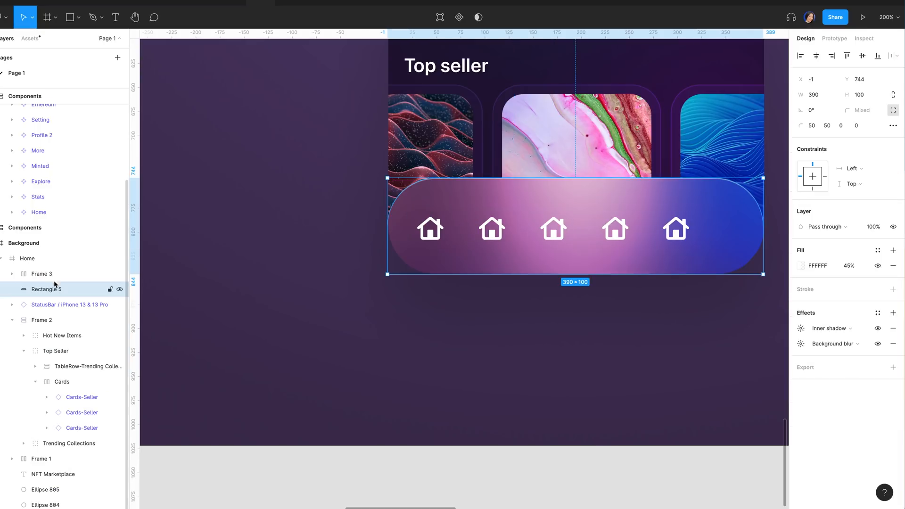
Step: Wrap Rectangle 5 in a new frame and move the icon row, Frame 3, inside it above the rectangle
{"action": "left_click", "coordinate": [56, 274]}
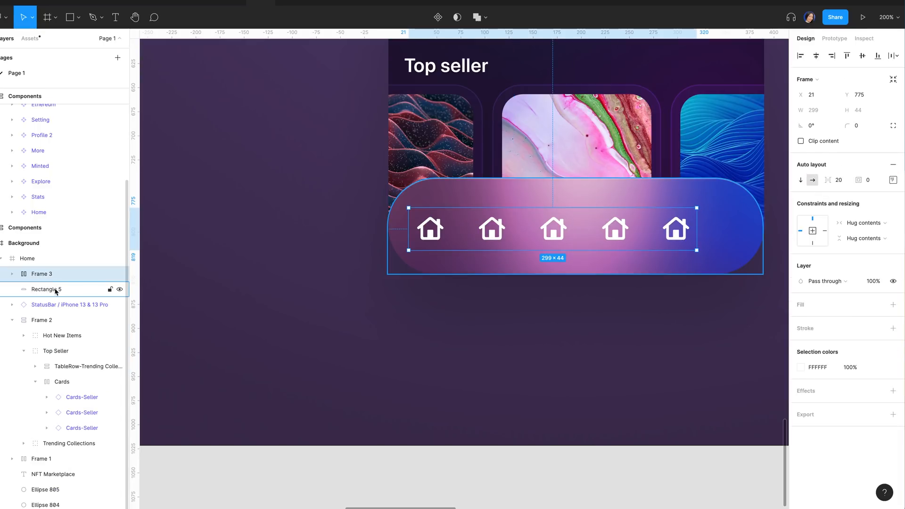
{"action": "left_click", "coordinate": [55, 289]}
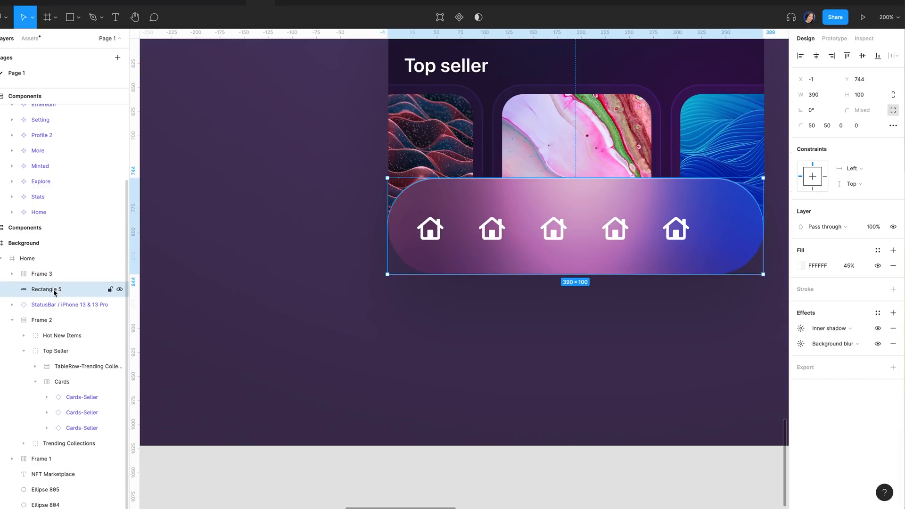
{"action": "right_click", "coordinate": [54, 291]}
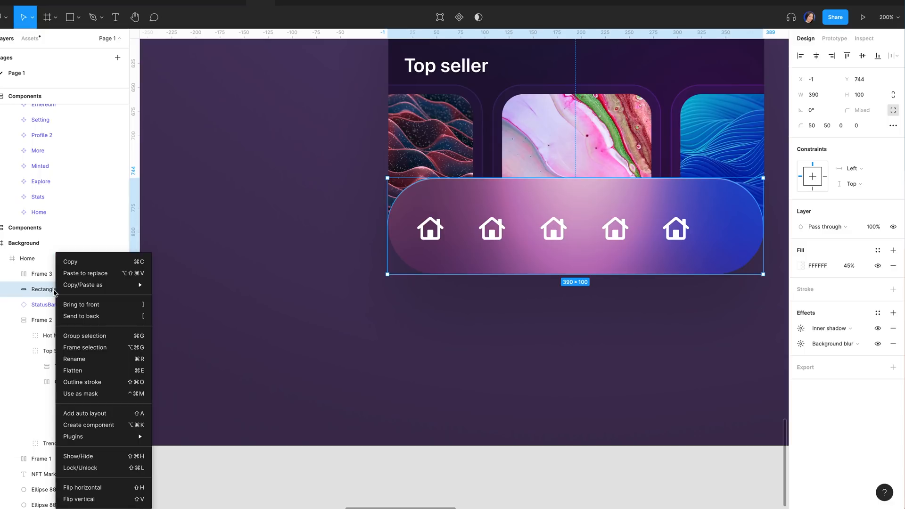
{"action": "left_click", "coordinate": [121, 347]}
{"action": "left_click", "coordinate": [57, 274]}
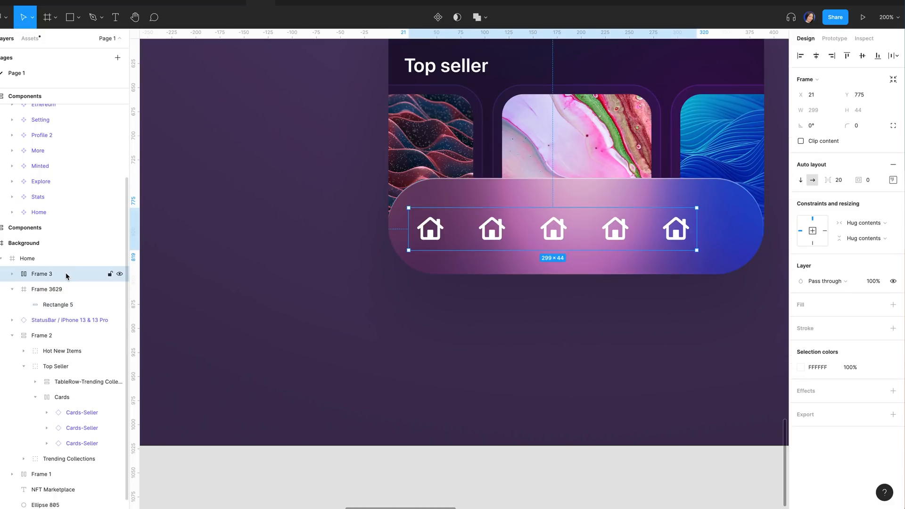
{"action": "left_click_drag", "start_coordinate": [65, 276], "coordinate": [65, 288]}
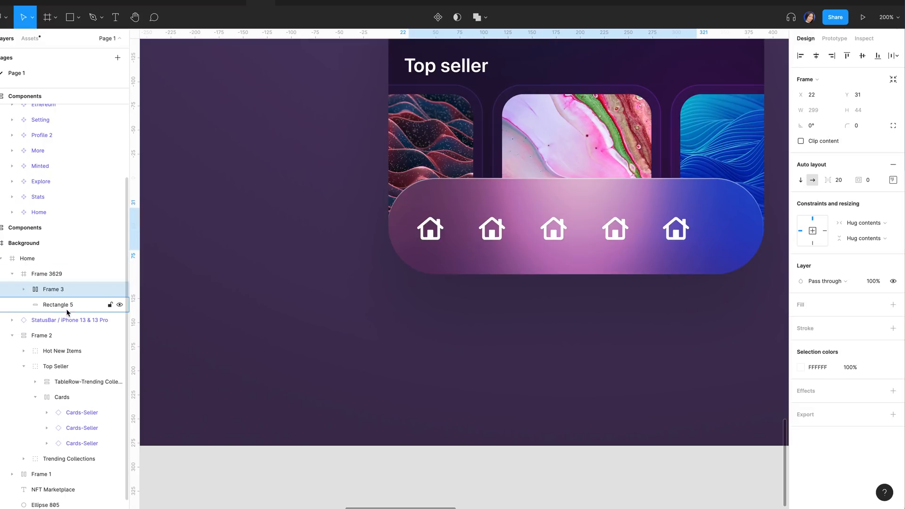
Step: Copy Rectangle 5's properties, hide the rectangle, and paste its fill and effects onto the parent Frame 3629
{"action": "left_click", "coordinate": [66, 306]}
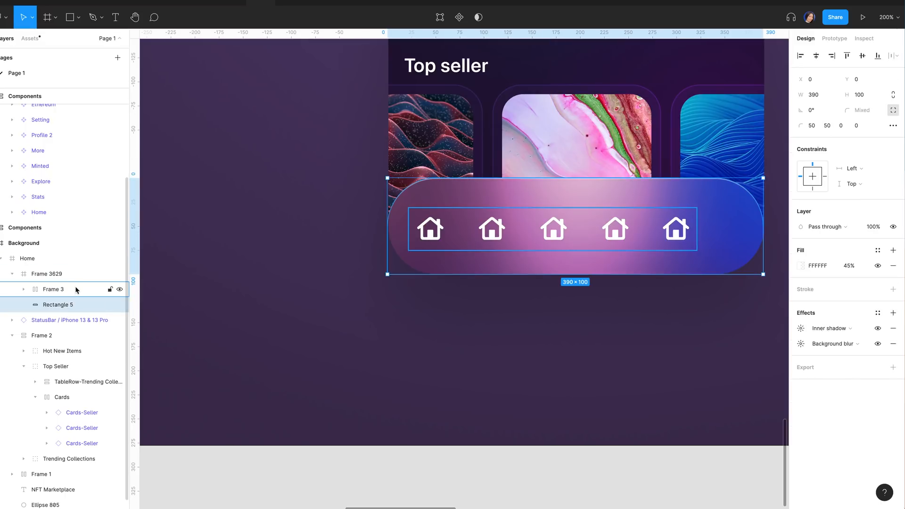
{"action": "left_click", "coordinate": [74, 292]}
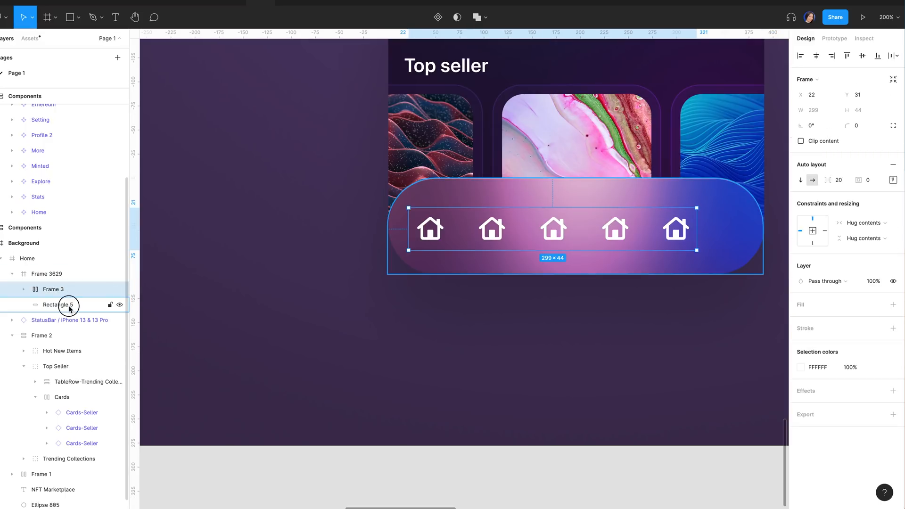
{"action": "left_click", "coordinate": [73, 306]}
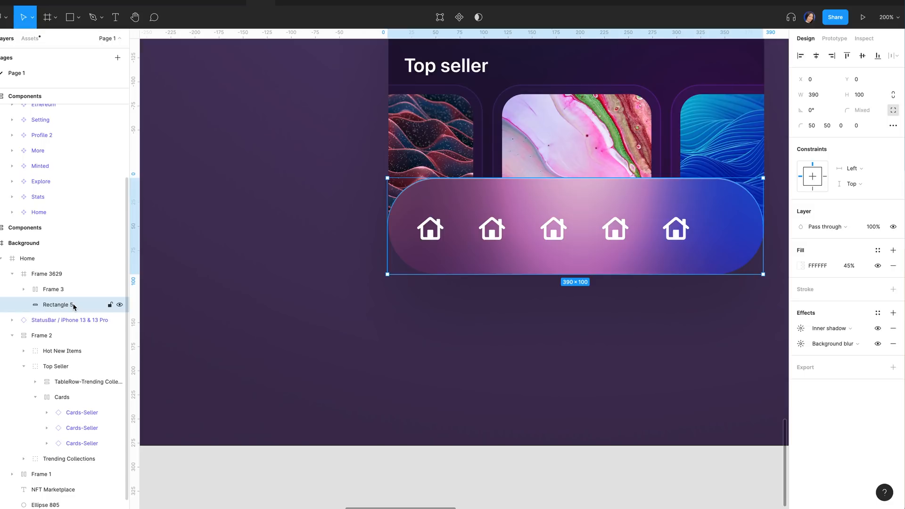
{"action": "key", "text": "alt"}
{"action": "left_click", "coordinate": [119, 304]}
{"action": "left_click", "coordinate": [72, 272]}
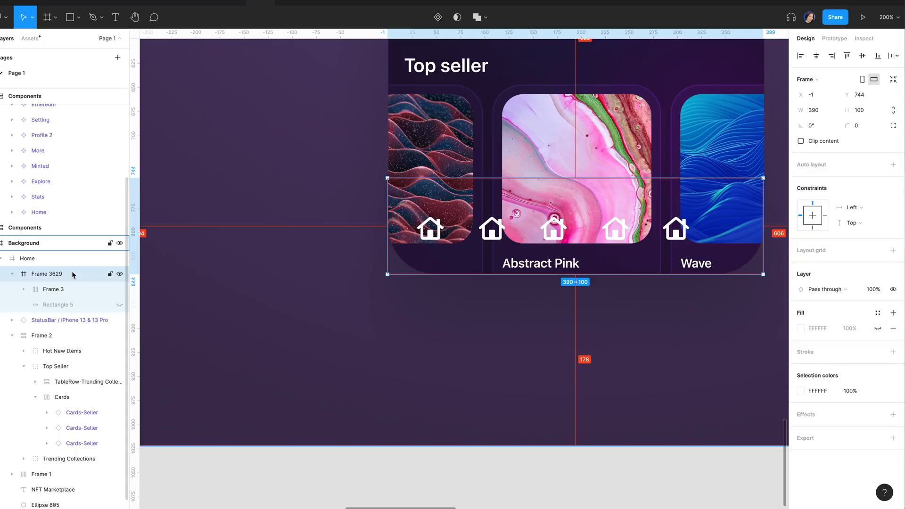
{"action": "key", "text": "ctrl+alt+v"}
{"action": "left_click", "coordinate": [55, 289]}
{"action": "left_click", "coordinate": [62, 274]}
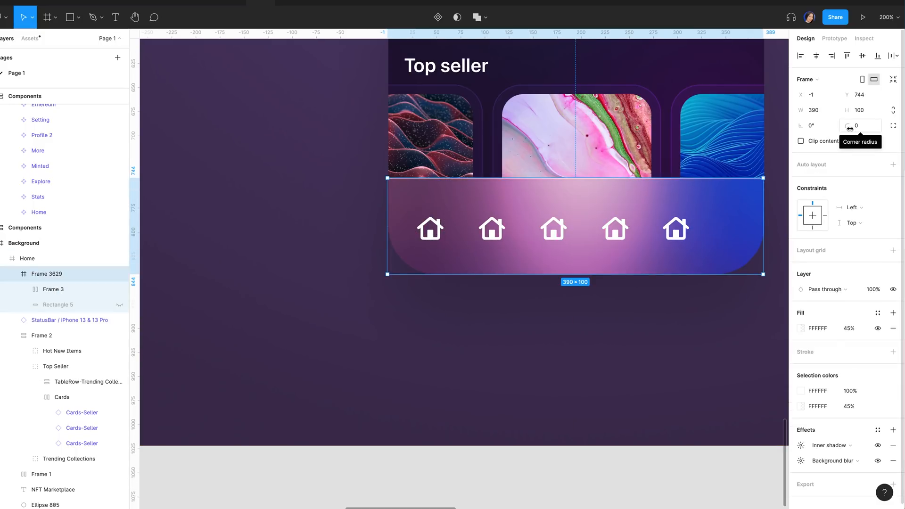
Step: Set individual corner radii on Frame 3629, giving both top corners a radius of 50
{"action": "left_click", "coordinate": [892, 125]}
{"action": "left_click", "coordinate": [811, 141]}
{"action": "type", "text": "50"}
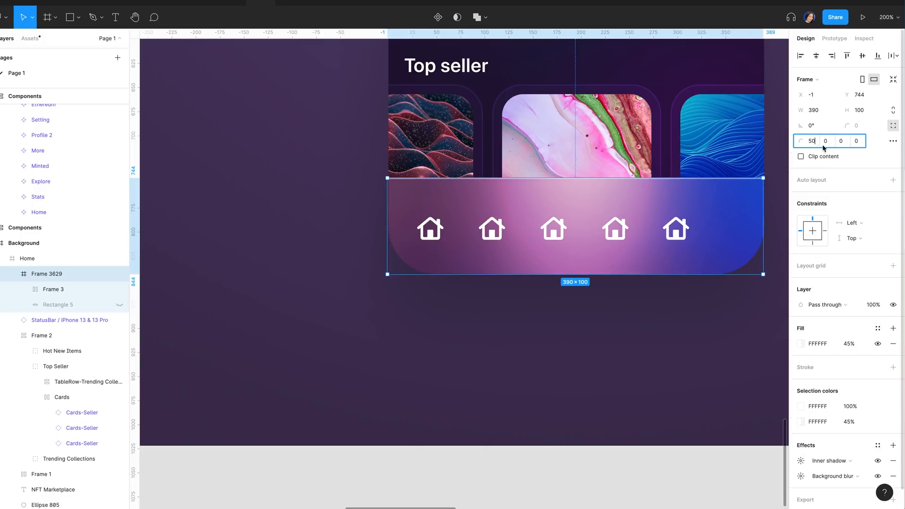
{"action": "left_click", "coordinate": [824, 143]}
{"action": "type", "text": "50"}
{"action": "key", "text": "Return"}
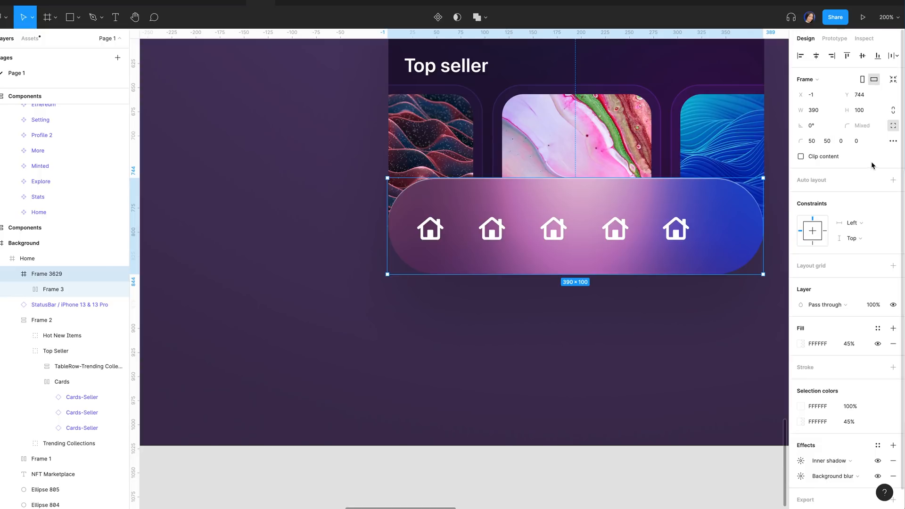
Step: Add auto layout to Frame 3629 with a top padding of 14 and a bottom padding of 10
{"action": "left_click", "coordinate": [891, 179]}
{"action": "left_click", "coordinate": [892, 196]}
{"action": "left_click", "coordinate": [861, 215]}
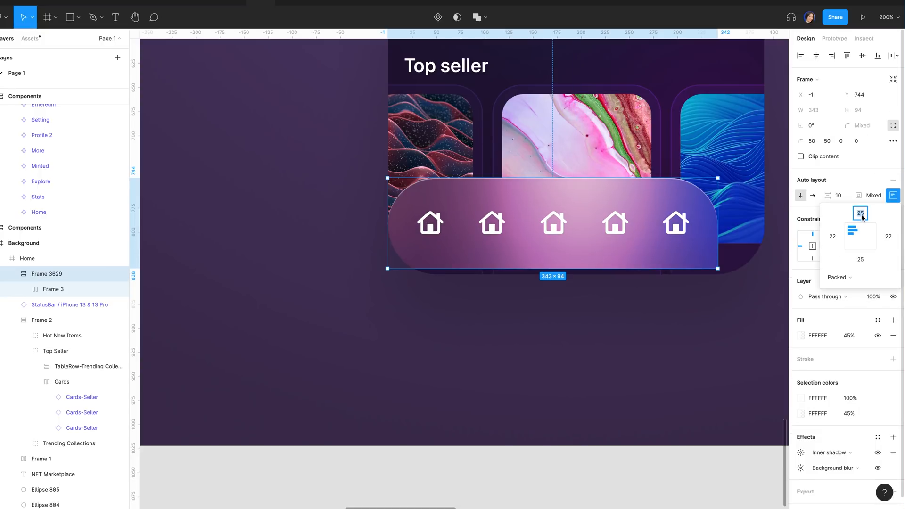
{"action": "type", "text": "14"}
{"action": "key", "text": "Tab"}
{"action": "type", "text": "10"}
{"action": "key", "text": "Return"}
Step: Give Frame 3629 a fixed size of 390 × 100 and set its X position to 0
{"action": "left_click", "coordinate": [867, 256]}
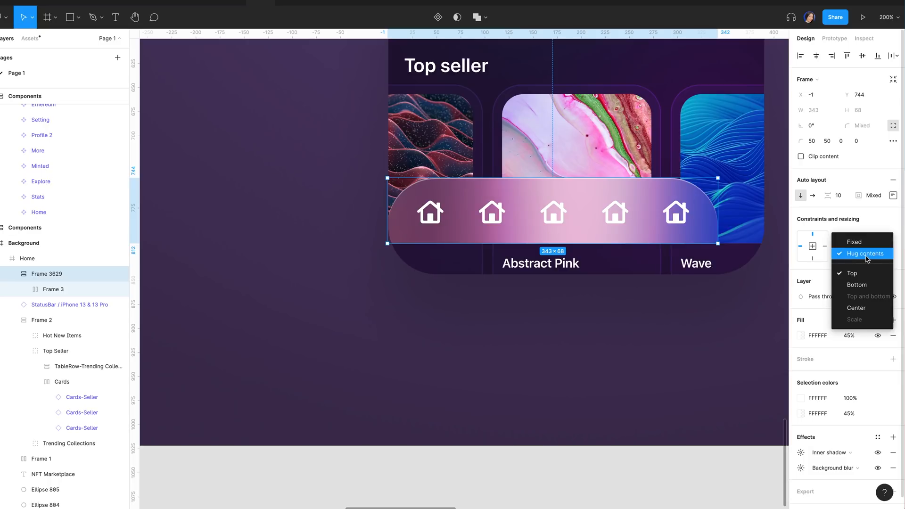
{"action": "left_click", "coordinate": [865, 254]}
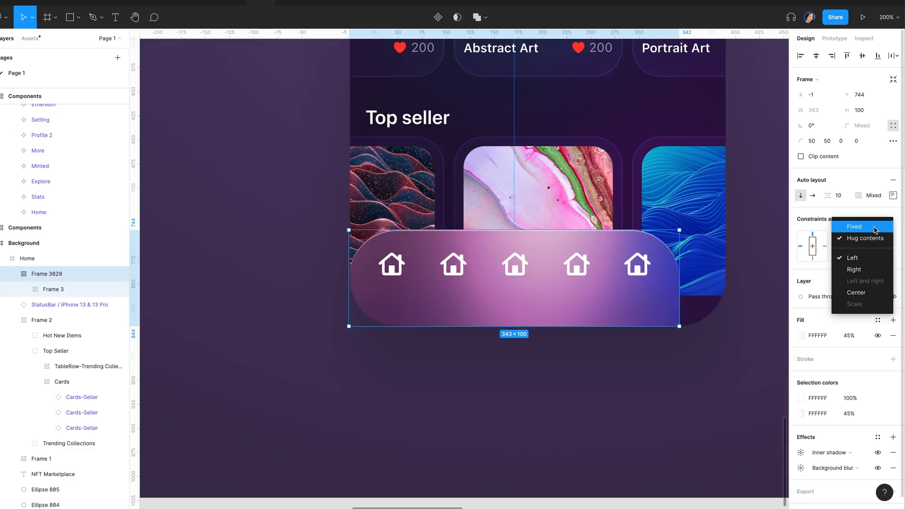
{"action": "left_click", "coordinate": [874, 228]}
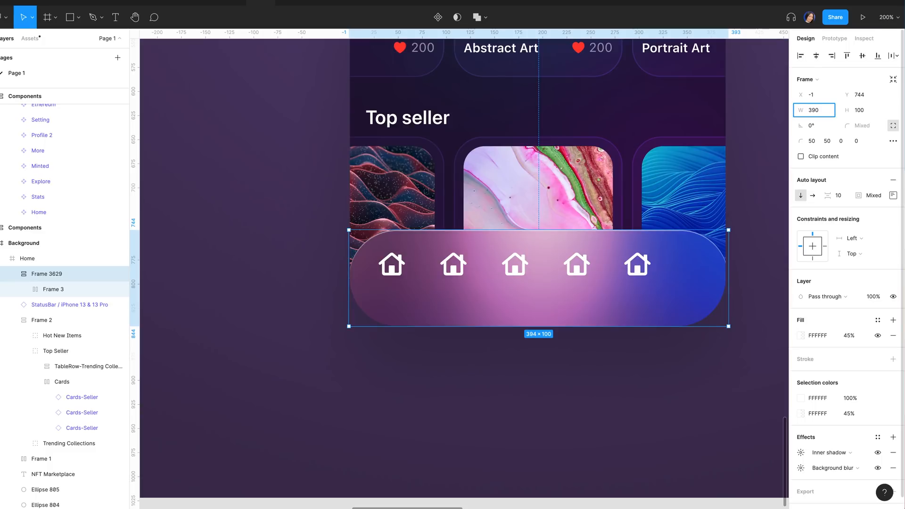
{"action": "left_click", "coordinate": [801, 99]}
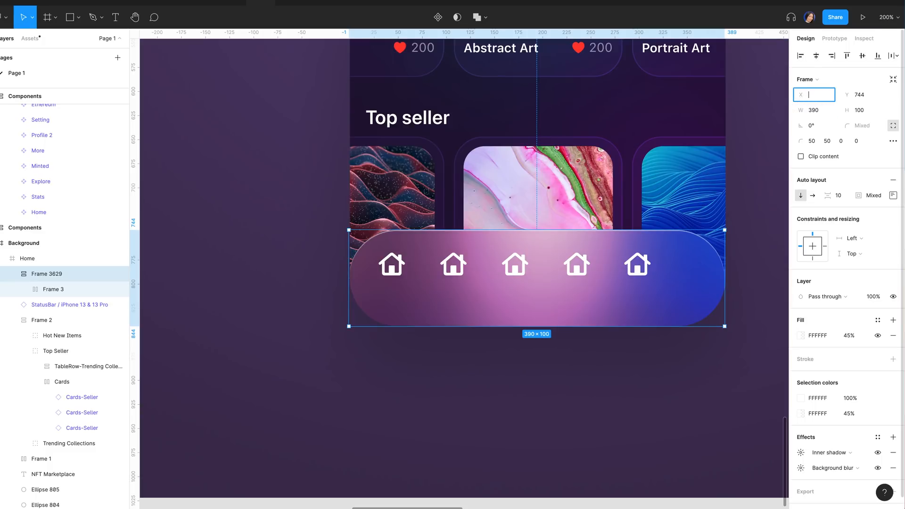
{"action": "type", "text": "0"}
{"action": "key", "text": "Return"}
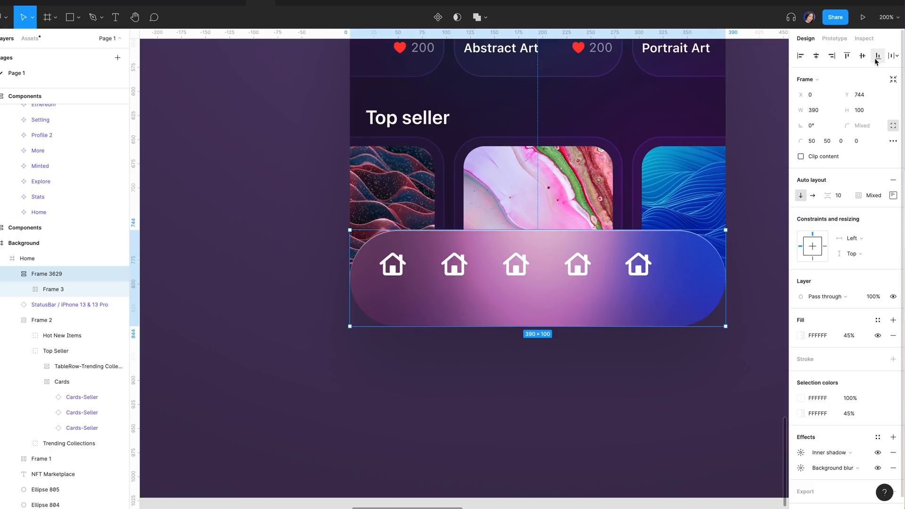
Step: Make Frame 3 fill its container's width and distribute its icons with Space between
{"action": "left_click", "coordinate": [447, 278]}
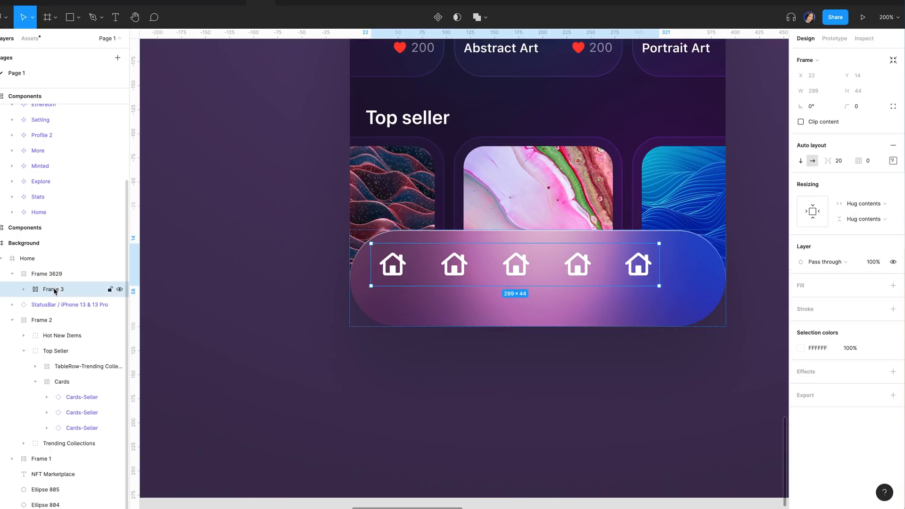
{"action": "left_click", "coordinate": [864, 203]}
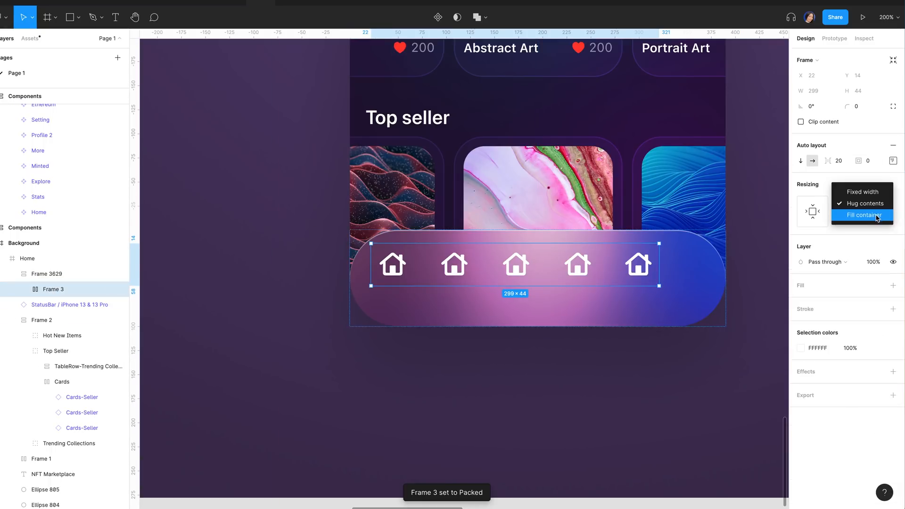
{"action": "left_click", "coordinate": [877, 217]}
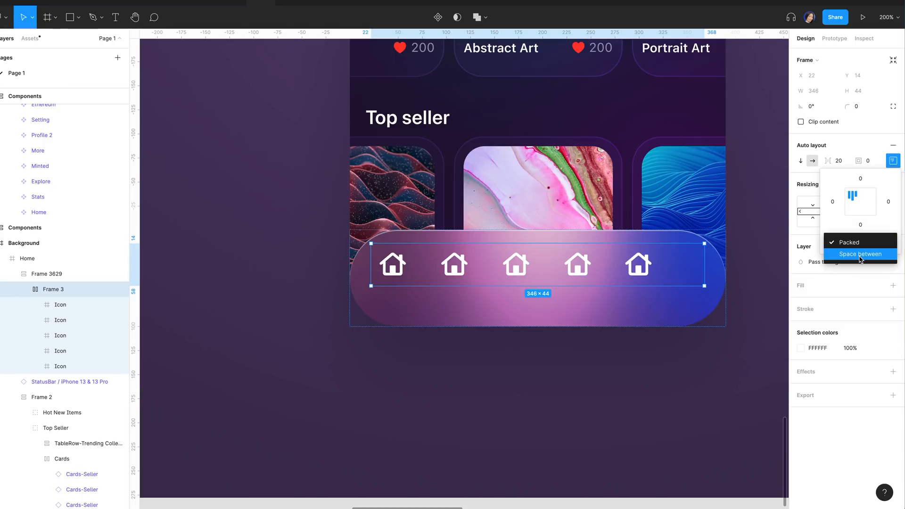
{"action": "left_click", "coordinate": [859, 256]}
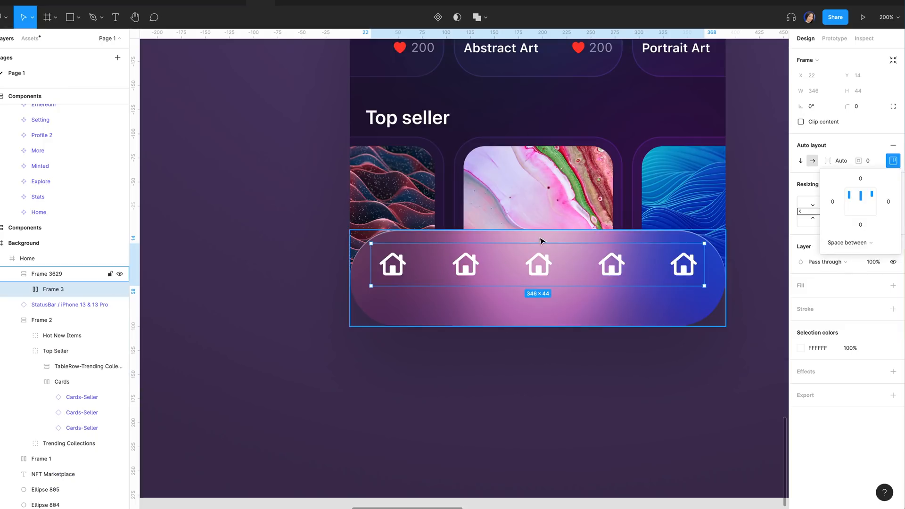
Step: Replace the second, fourth and fifth icons in the row with the Stats, Explore and Profile 2 components
{"action": "key", "text": "alt"}
{"action": "scroll", "coordinate": [365, 392], "scroll_direction": "up", "scroll_amount": 3}
{"action": "scroll", "coordinate": [365, 391], "scroll_direction": "right", "scroll_amount": 1}
{"action": "left_click", "coordinate": [494, 353]}
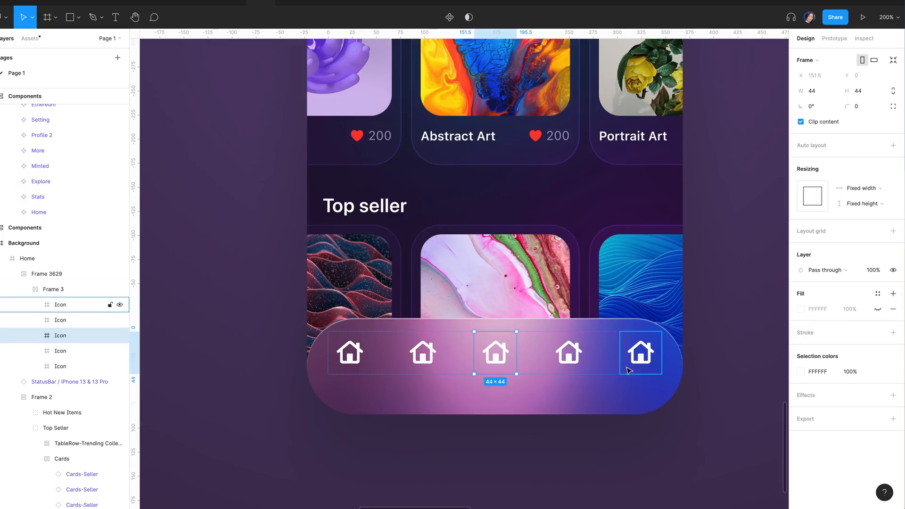
{"action": "scroll", "coordinate": [421, 347], "scroll_direction": "up", "scroll_amount": 2}
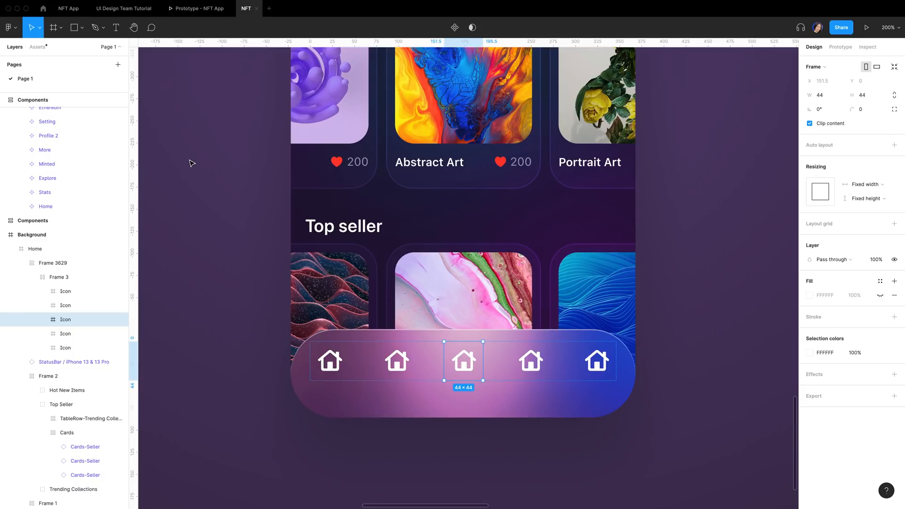
{"action": "left_click", "coordinate": [37, 46]}
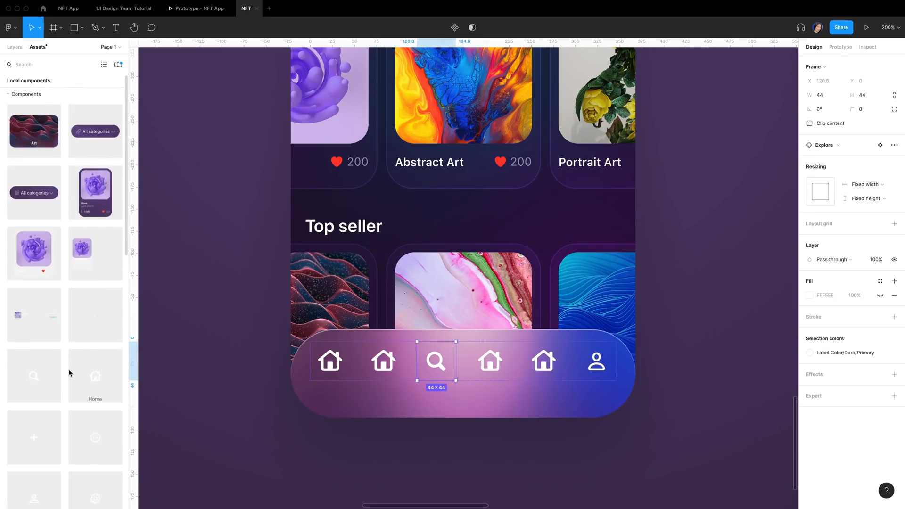
{"action": "scroll", "coordinate": [34, 440], "scroll_direction": "down", "scroll_amount": 5}
{"action": "left_click", "coordinate": [78, 323]}
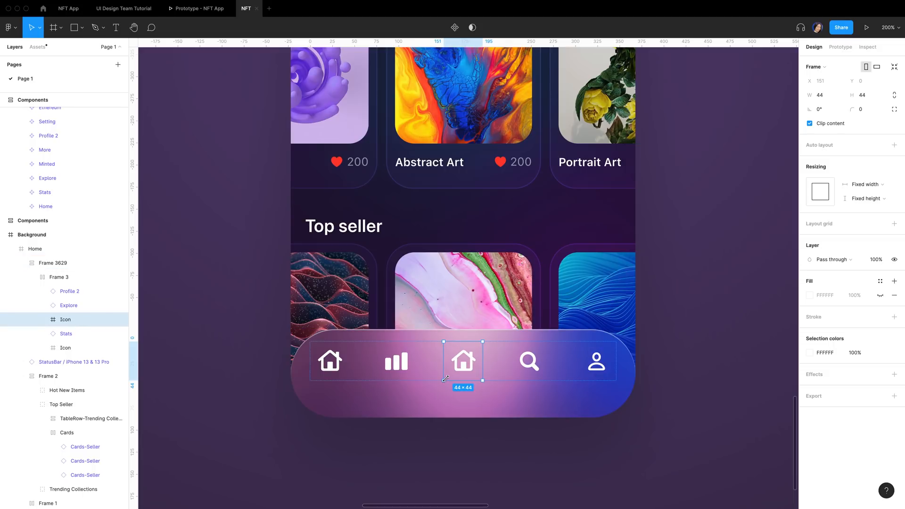
Step: Hide the house symbol inside the row's middle Icon frame
{"action": "left_click", "coordinate": [118, 320]}
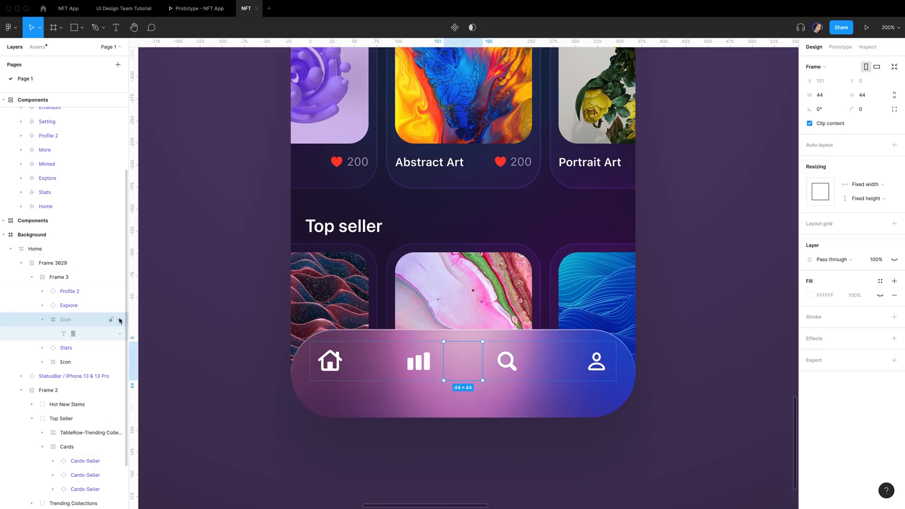
{"action": "left_click", "coordinate": [119, 320]}
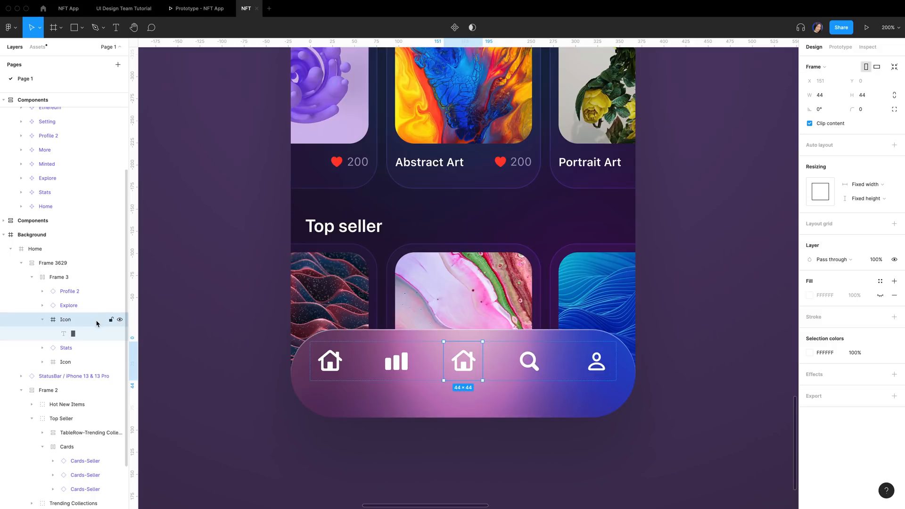
{"action": "left_click", "coordinate": [119, 334]}
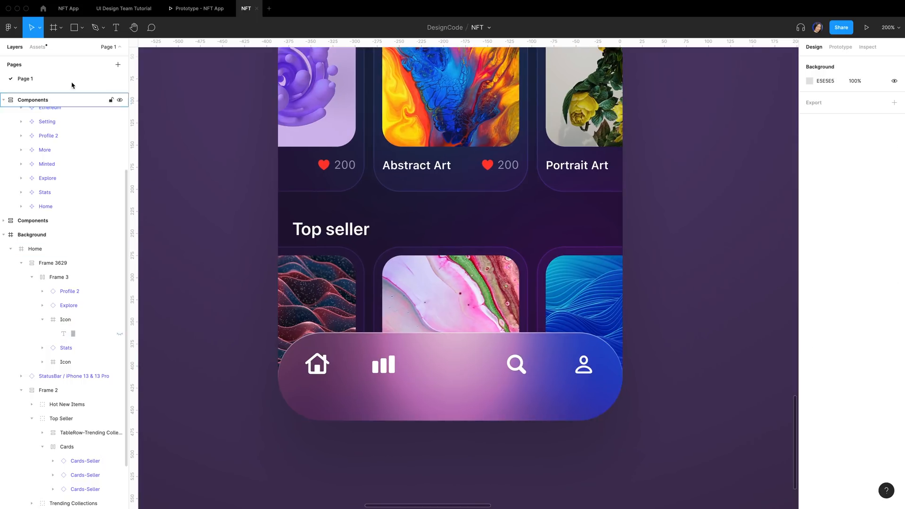
Step: Draw a polygon about 98 × 98 below the tab bar and set its side count to 6
{"action": "left_click", "coordinate": [80, 28]}
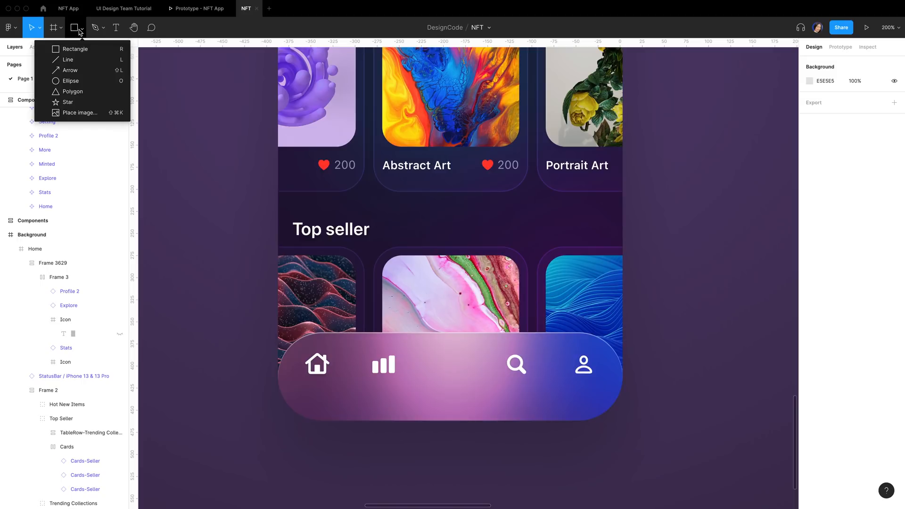
{"action": "left_click", "coordinate": [93, 92]}
{"action": "scroll", "coordinate": [391, 358], "scroll_direction": "down", "scroll_amount": 3}
{"action": "mouse_move", "coordinate": [347, 333]}
{"action": "left_mouse_down"}
{"action": "mouse_move", "coordinate": [432, 406]}
{"action": "mouse_move", "coordinate": [434, 398]}
{"action": "left_mouse_up"}
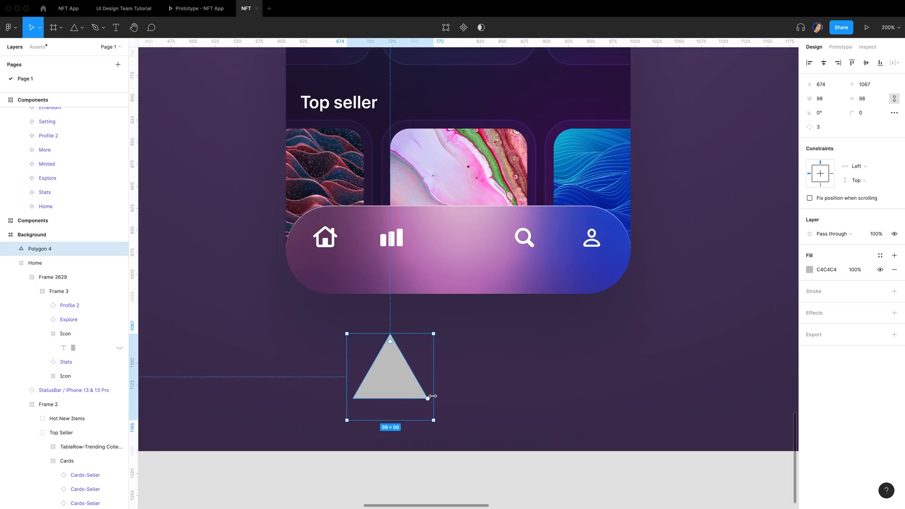
{"action": "left_click", "coordinate": [826, 131]}
{"action": "type", "text": "6"}
{"action": "key", "text": "Return"}
Step: Resize the hexagon proportionally to 78 × 78
{"action": "left_click", "coordinate": [826, 102]}
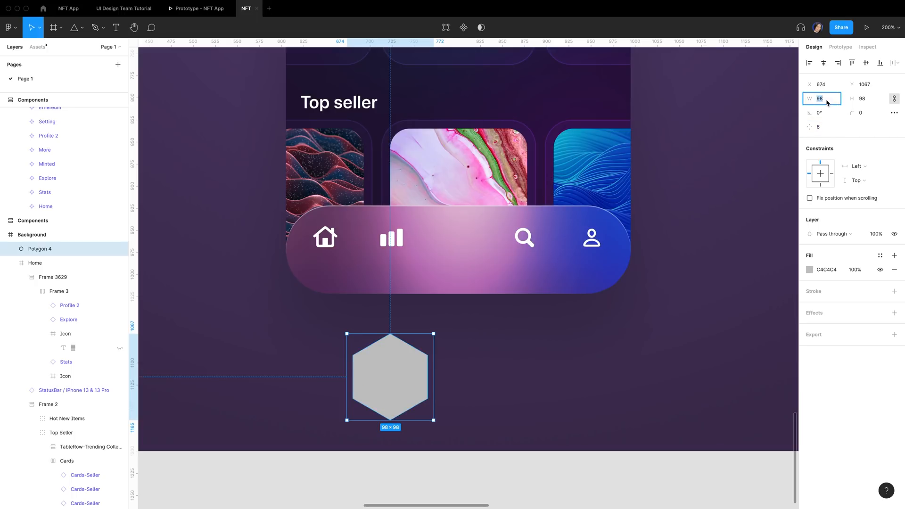
{"action": "type", "text": "78"}
{"action": "key", "text": "Return"}
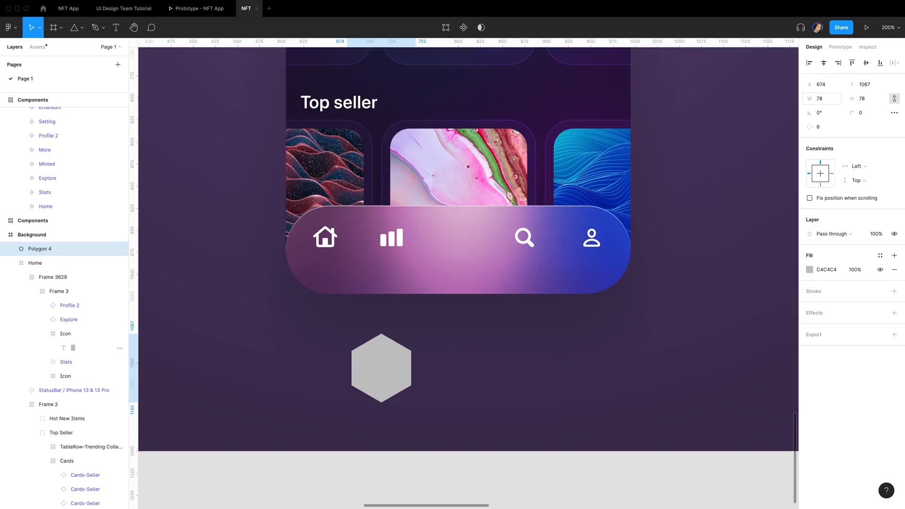
{"action": "left_click", "coordinate": [452, 331]}
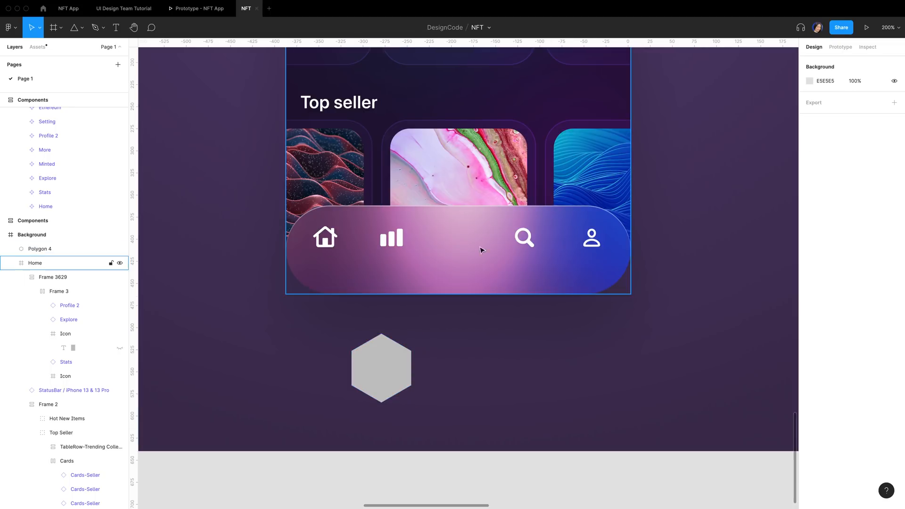
Step: Copy Frame 3629's properties and paste its fill and effects onto the hexagon
{"action": "left_click", "coordinate": [405, 273]}
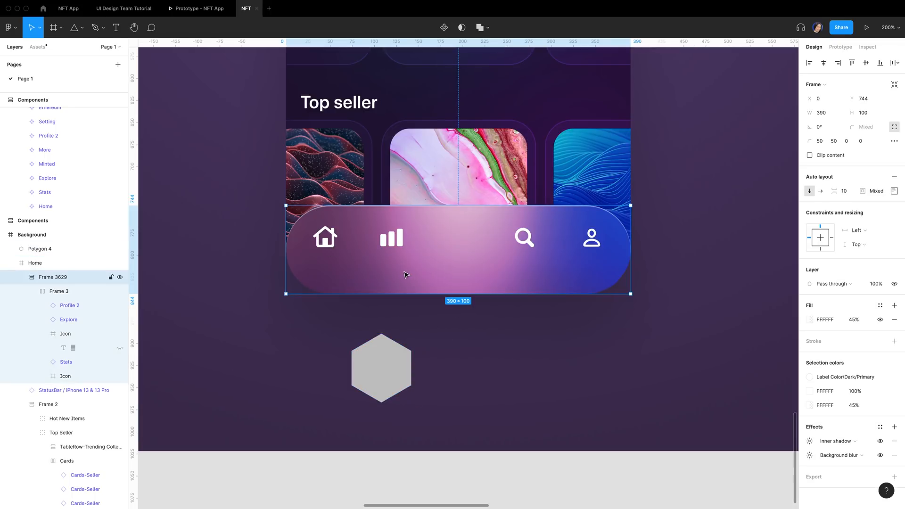
{"action": "left_click", "coordinate": [388, 374]}
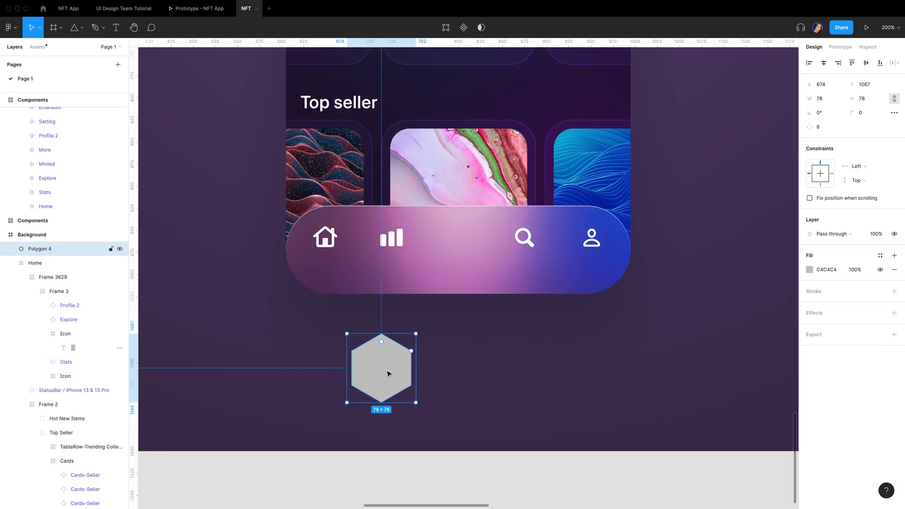
{"action": "key", "text": "alt+super+v"}
{"action": "left_click", "coordinate": [494, 371]}
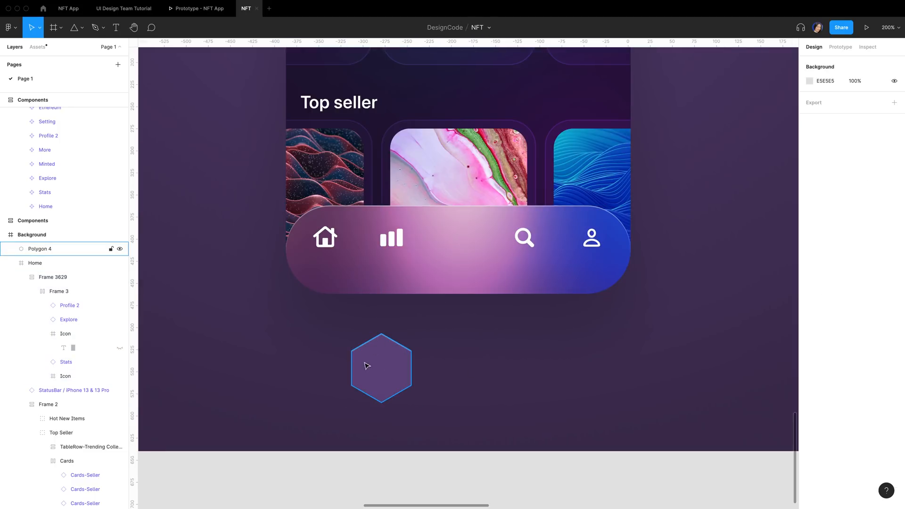
Step: Round the hexagon's corners with a corner radius of 10
{"action": "left_click", "coordinate": [389, 373]}
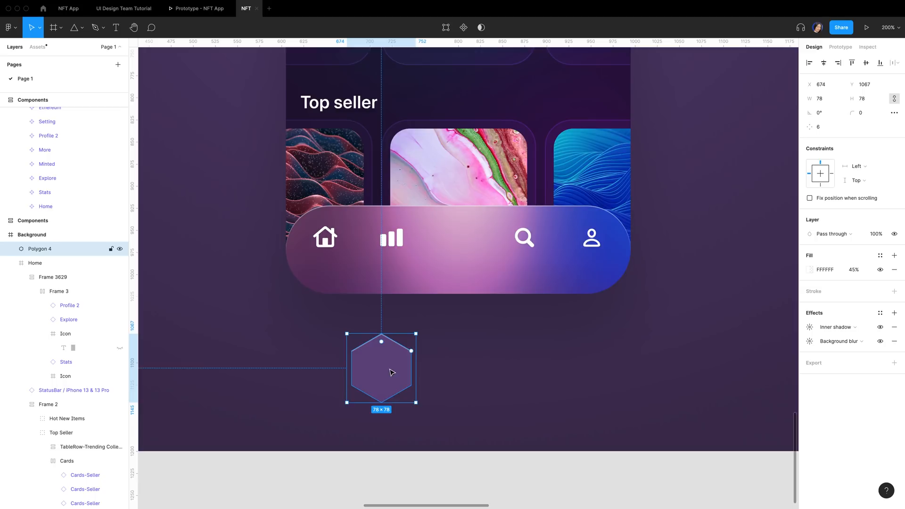
{"action": "left_click", "coordinate": [865, 117]}
{"action": "type", "text": "10"}
{"action": "key", "text": "Return"}
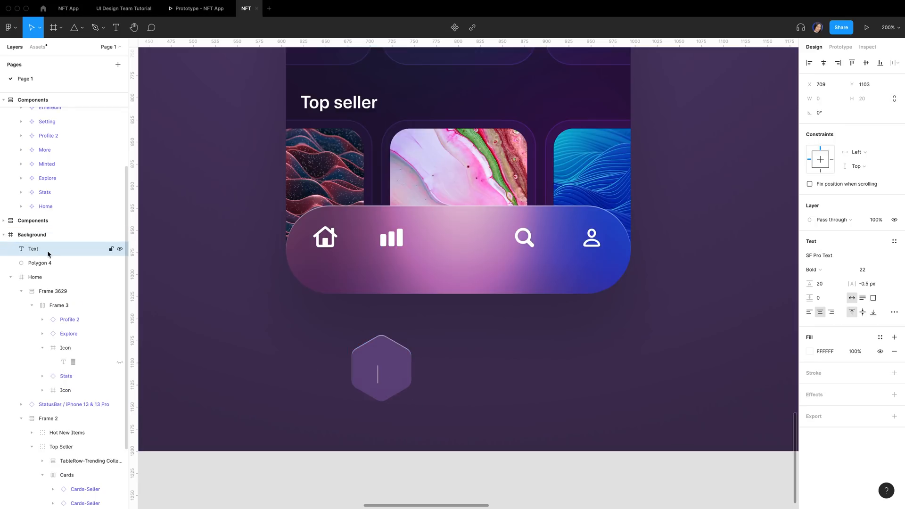
Step: Place an instance of the Minted plus icon component in the middle of the hexagon
{"action": "left_click", "coordinate": [390, 376]}
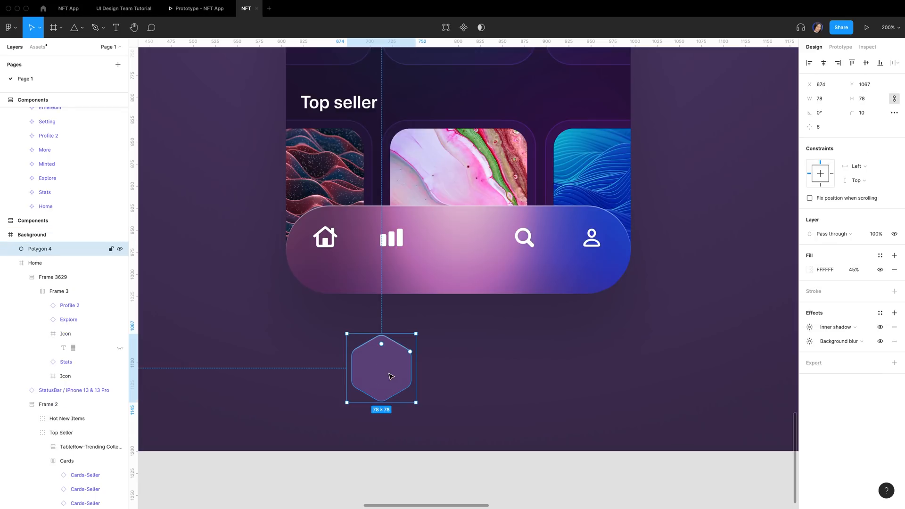
{"action": "key", "text": "t"}
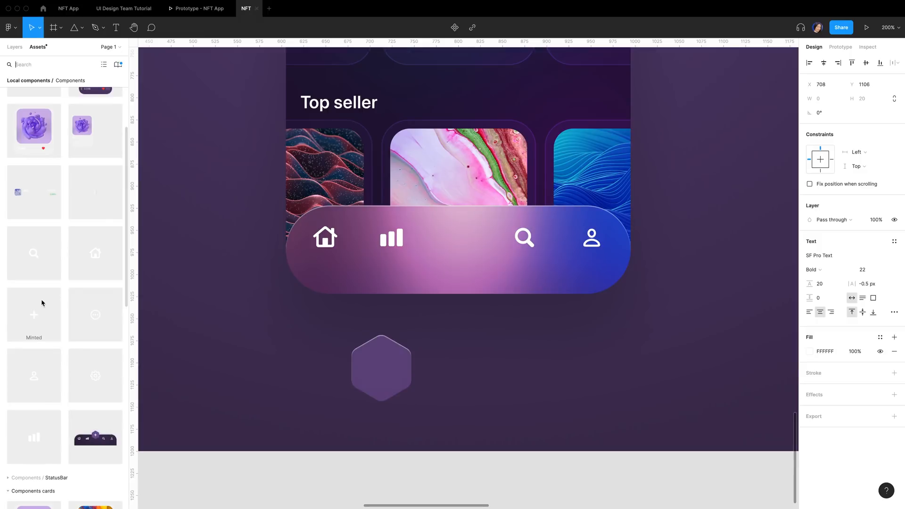
{"action": "left_click_drag", "start_coordinate": [37, 317], "coordinate": [380, 372]}
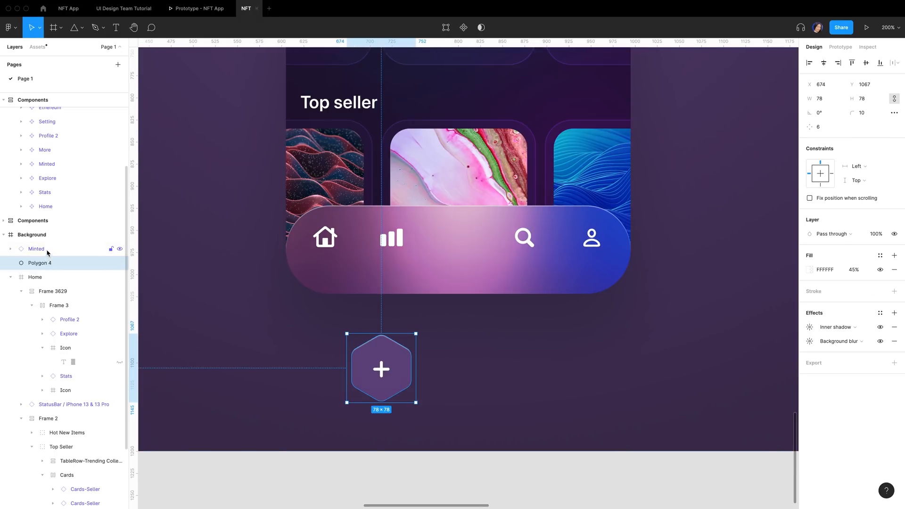
Step: Group the Minted icon with Polygon 4 and center the icon vertically within the group
{"action": "left_click", "coordinate": [47, 251], "text": "shift"}
{"action": "left_click_drag", "start_coordinate": [47, 250], "coordinate": [46, 250]}
{"action": "key", "text": "super+g"}
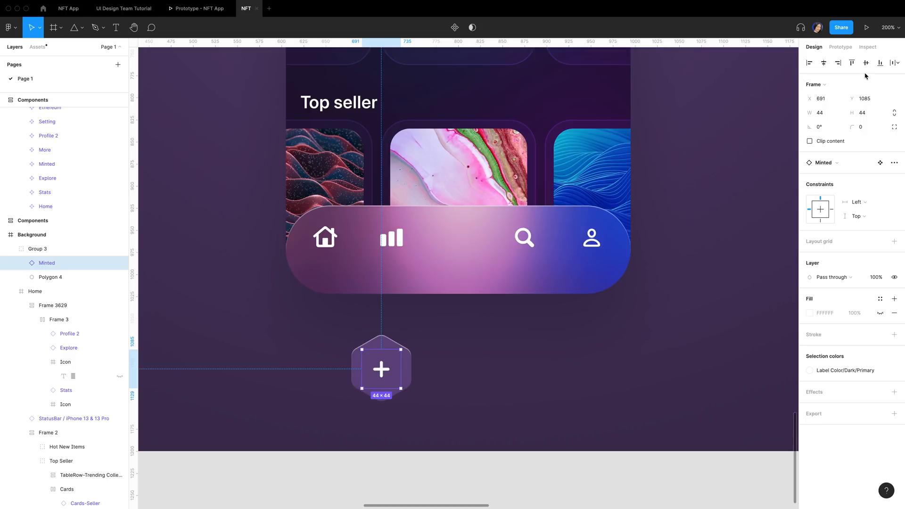
{"action": "left_click", "coordinate": [866, 63]}
Step: Set the plus symbol's font size to 30 and select the whole hexagon group
{"action": "double_click", "coordinate": [381, 369]}
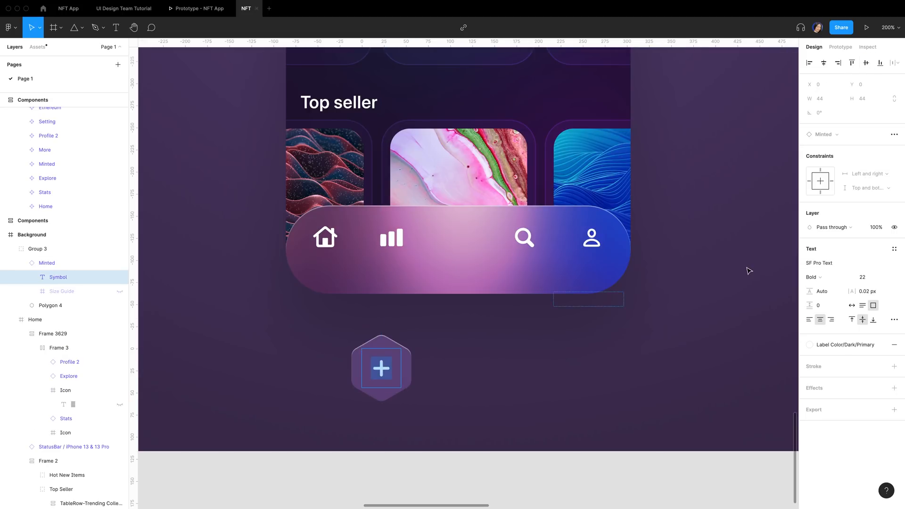
{"action": "left_click", "coordinate": [866, 278]}
{"action": "type", "text": "30"}
{"action": "key", "text": "Return"}
{"action": "left_click", "coordinate": [37, 249]}
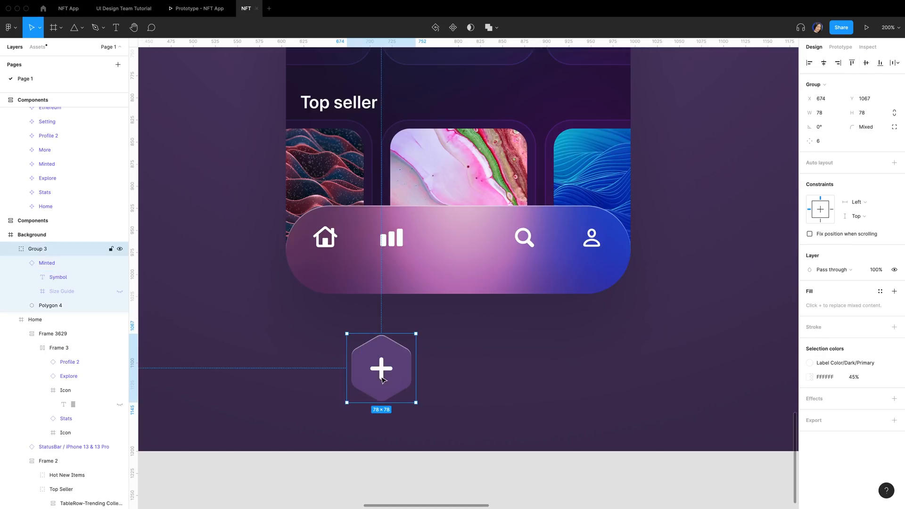
Step: Move the hexagon plus group onto the tab bar, nest it in the Home frame above Frame 3629, and center it horizontally
{"action": "left_click_drag", "start_coordinate": [380, 378], "coordinate": [461, 216]}
{"action": "left_click_drag", "start_coordinate": [69, 305], "coordinate": [59, 188]}
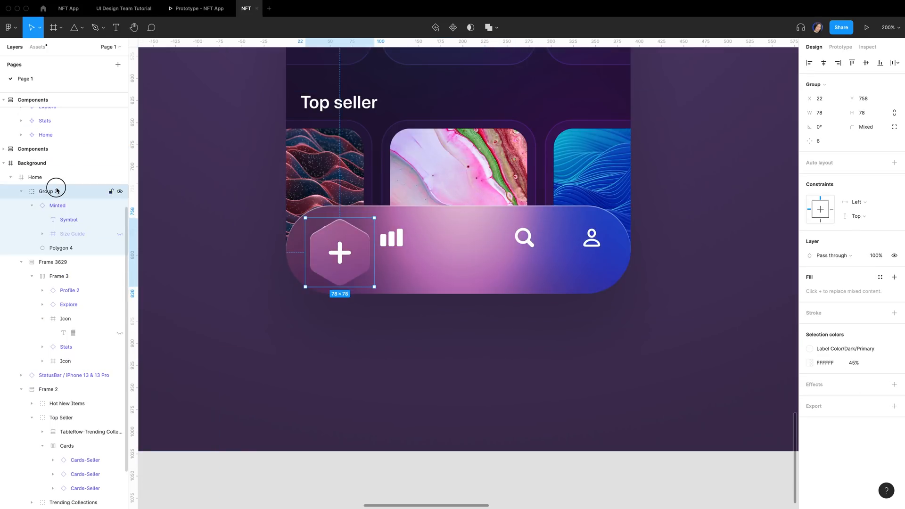
{"action": "left_click", "coordinate": [823, 63]}
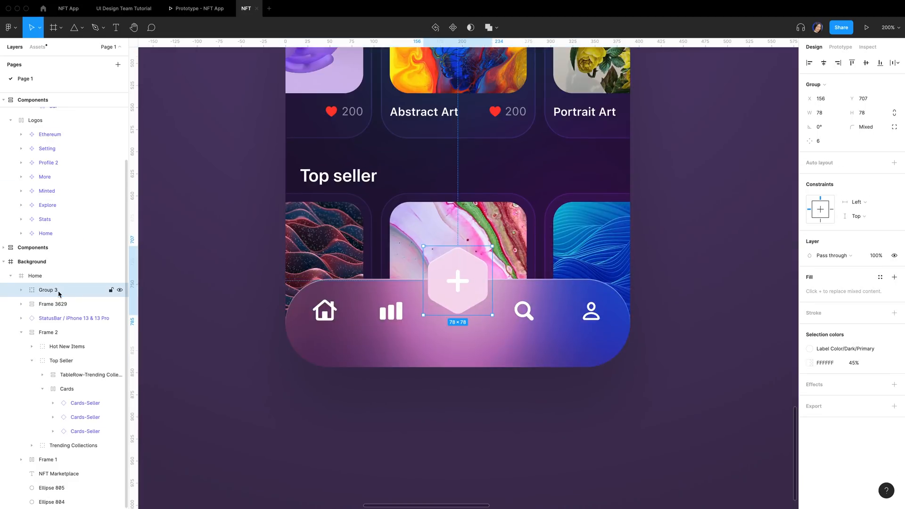
Step: Group the hexagon group with Frame 3629 and rename the new group TabBar
{"action": "left_click", "coordinate": [55, 304], "text": "shift"}
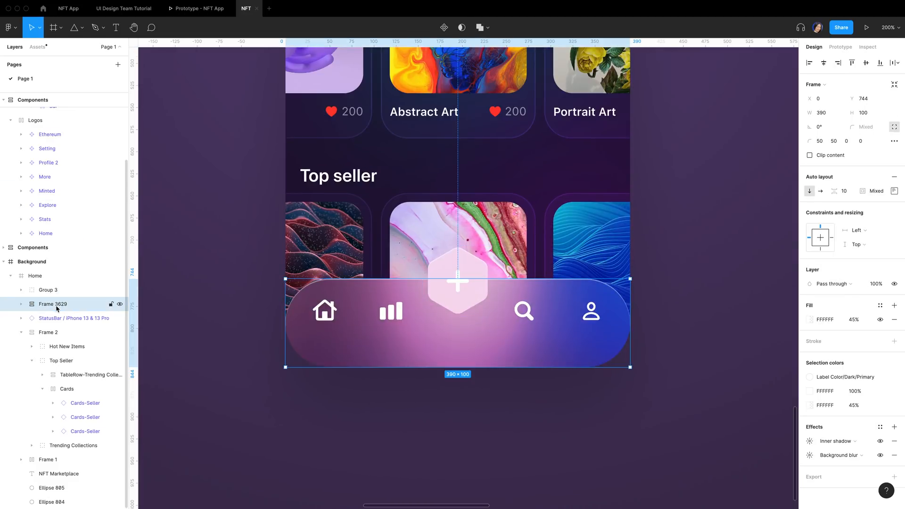
{"action": "key", "text": "ctrl+g"}
{"action": "double_click", "coordinate": [51, 305]}
{"action": "type", "text": "Tab"}
{"action": "type", "text": "Bar"}
{"action": "key", "text": "Return"}
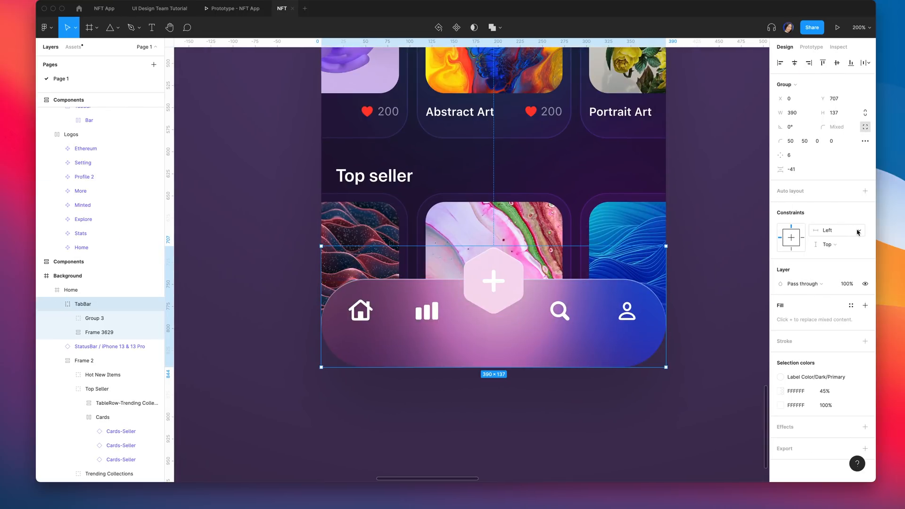
Step: Set the TabBar group's horizontal constraint to Left and right
{"action": "left_click", "coordinate": [856, 230]}
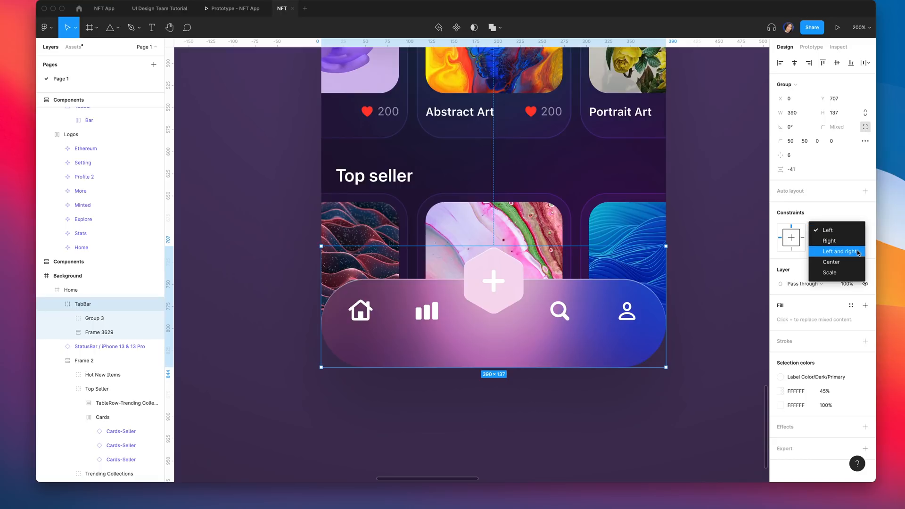
{"action": "left_click", "coordinate": [856, 252]}
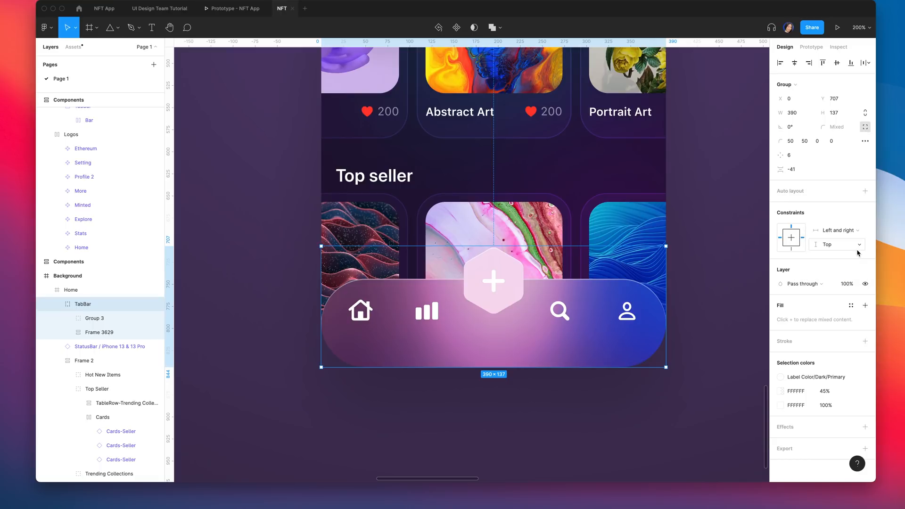
{"action": "left_click", "coordinate": [831, 160]}
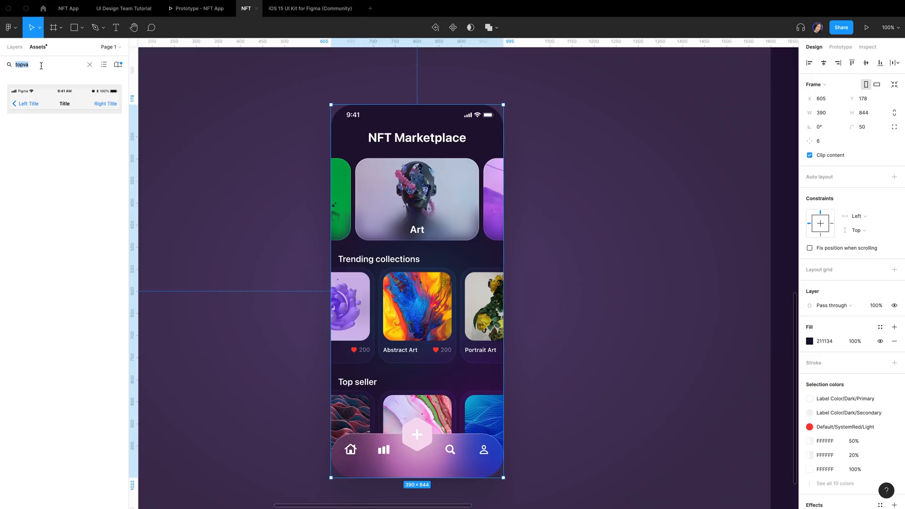
Step: Place a HomeIndicator component instance over the tab bar and align it to the Home frame's left and bottom edges
{"action": "type", "text": "hime"}
{"action": "left_click_drag", "start_coordinate": [95, 111], "coordinate": [410, 471]}
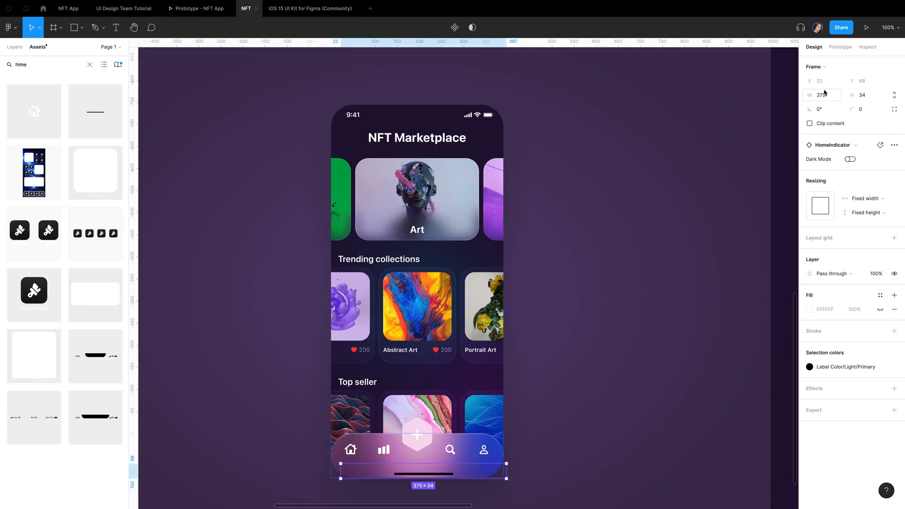
{"action": "key", "text": "alt+1"}
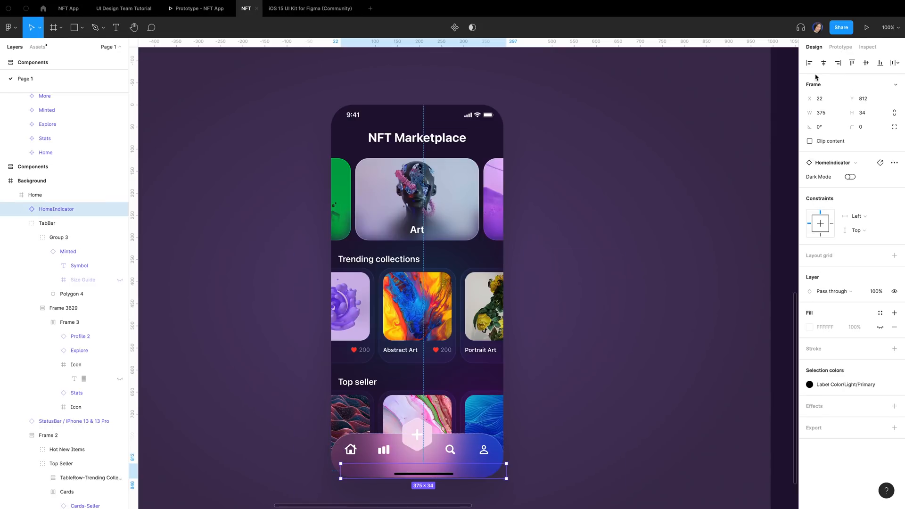
{"action": "left_click", "coordinate": [811, 66]}
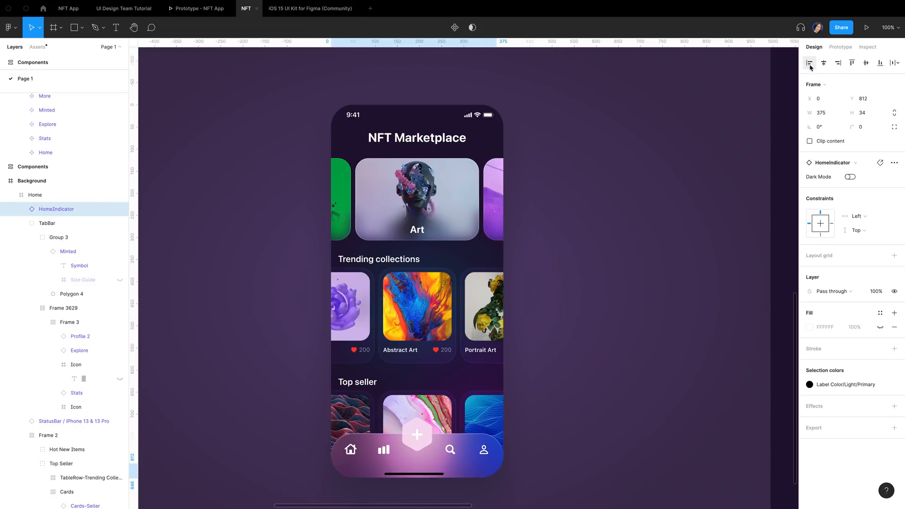
{"action": "left_click", "coordinate": [879, 66]}
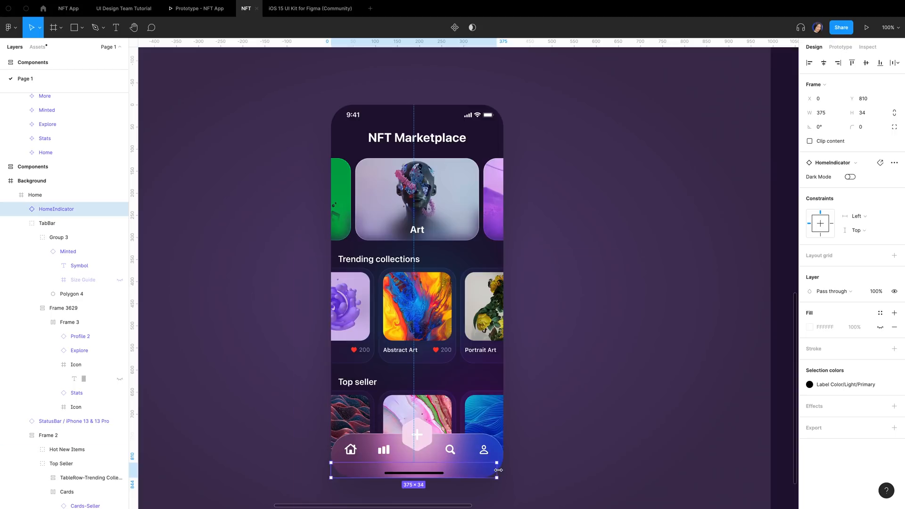
Step: Widen the HomeIndicator instance to 390 to span the Home frame and turn on its Dark Mode
{"action": "left_click_drag", "start_coordinate": [498, 470], "coordinate": [504, 470]}
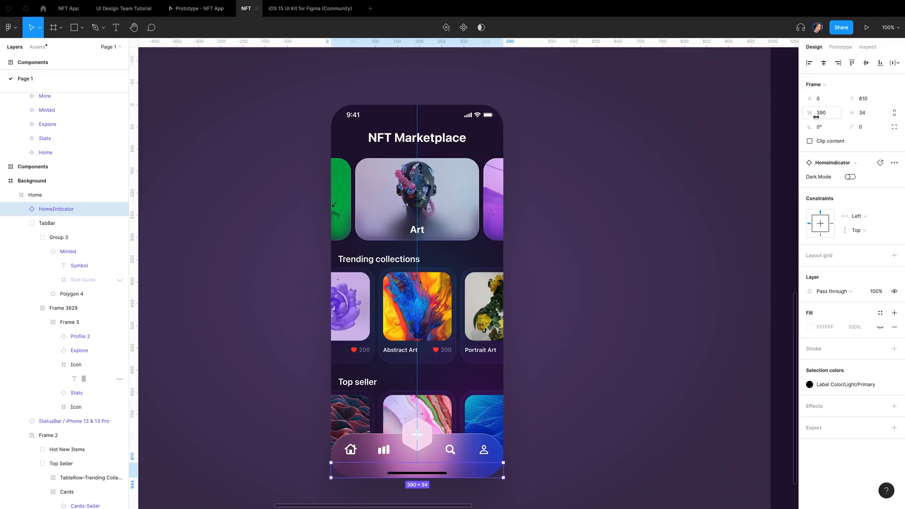
{"action": "left_click", "coordinate": [569, 421]}
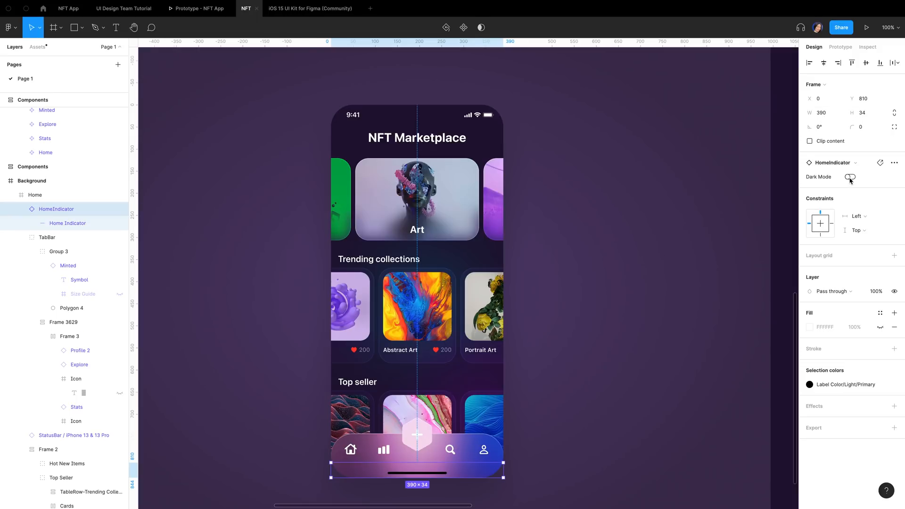
{"action": "left_click", "coordinate": [849, 177]}
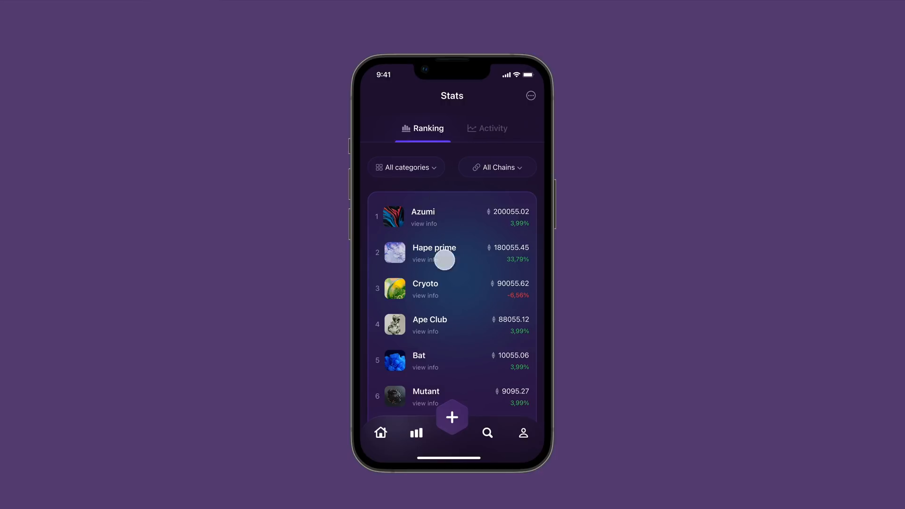
Step: Preview how the ranking list scrolls on the Stats screen of the prototype
{"action": "scroll", "coordinate": [443, 263], "scroll_direction": "down", "scroll_amount": 3}
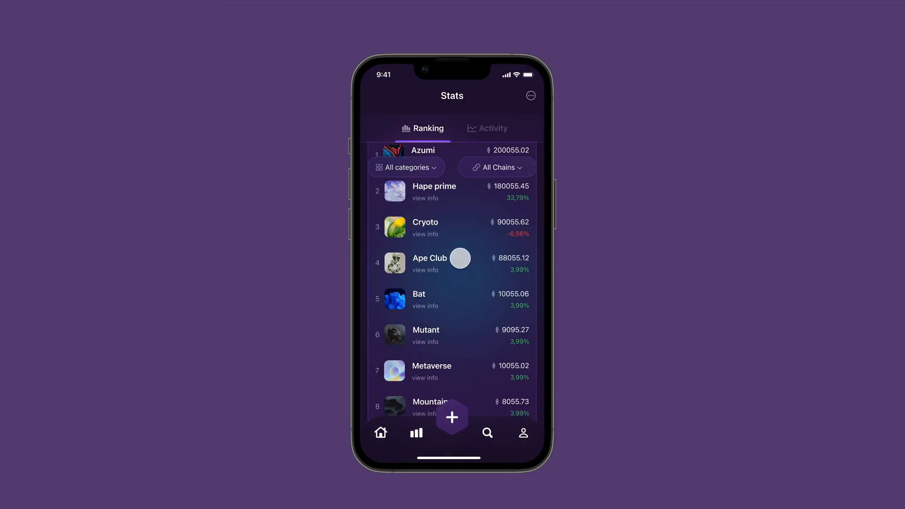
{"action": "scroll", "coordinate": [471, 280], "scroll_direction": "up", "scroll_amount": 3}
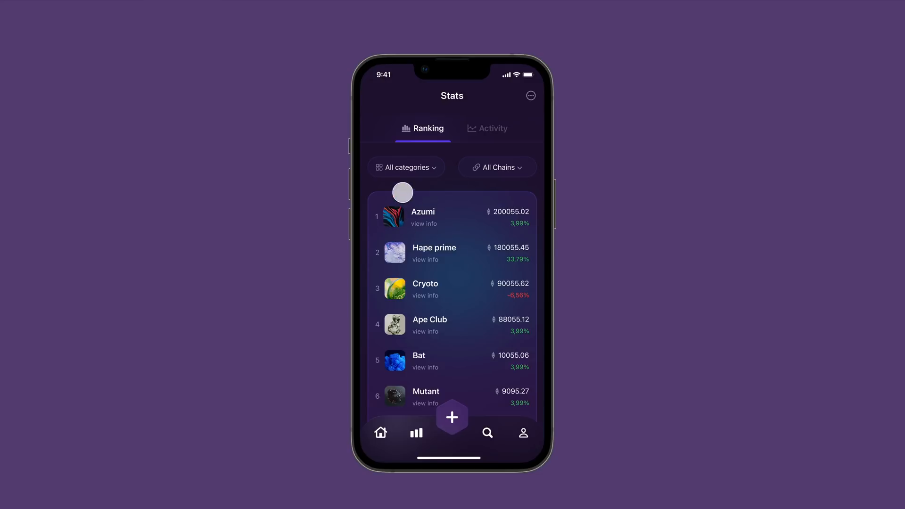